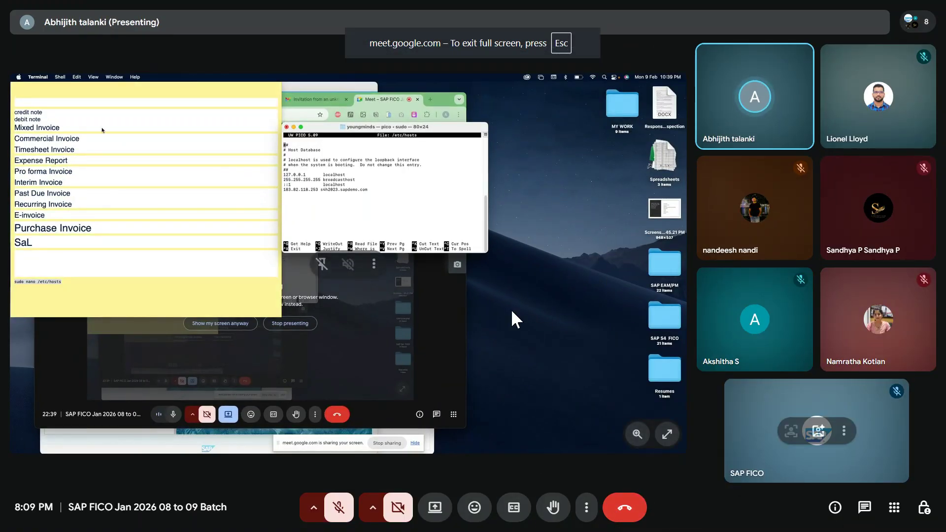
Unmute the microphone and show the Meet call's More options list
left_click(338, 508)
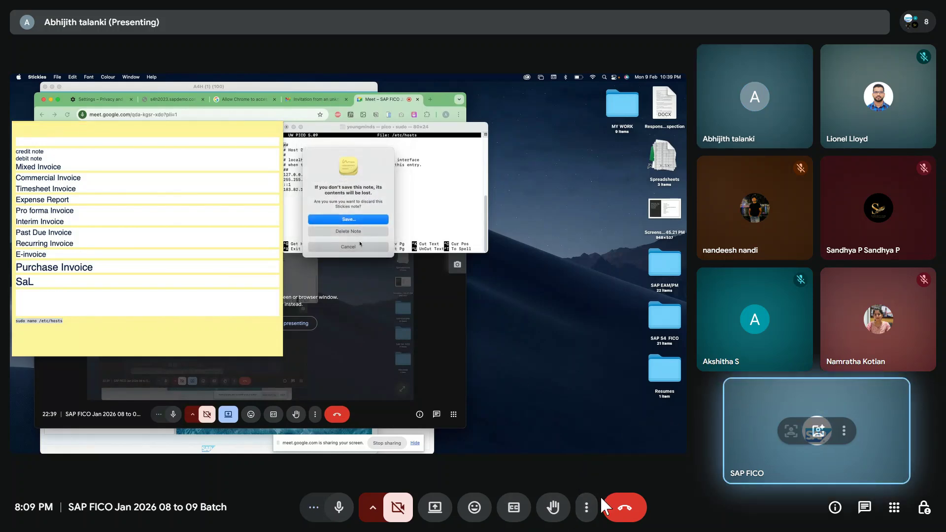
left_click(585, 509)
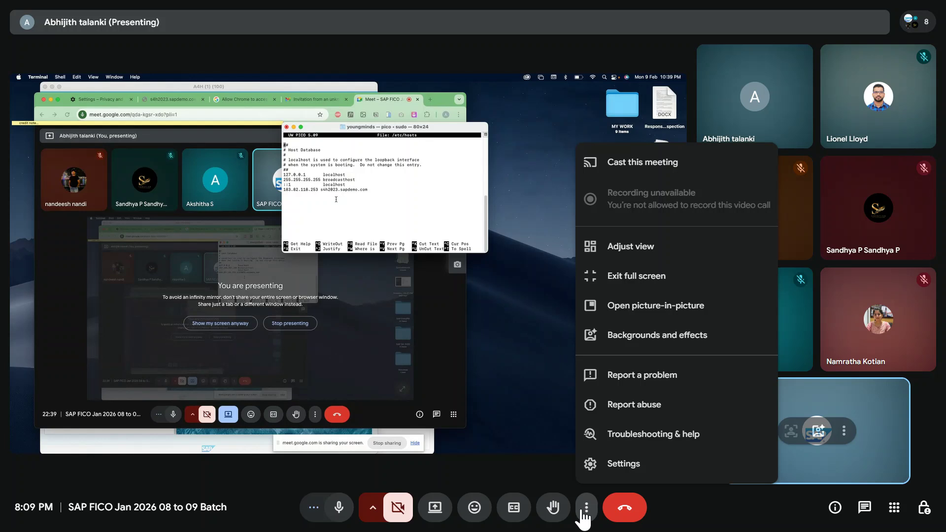
Dismiss the More options list to see the shared screen and participant tiles
left_click(540, 389)
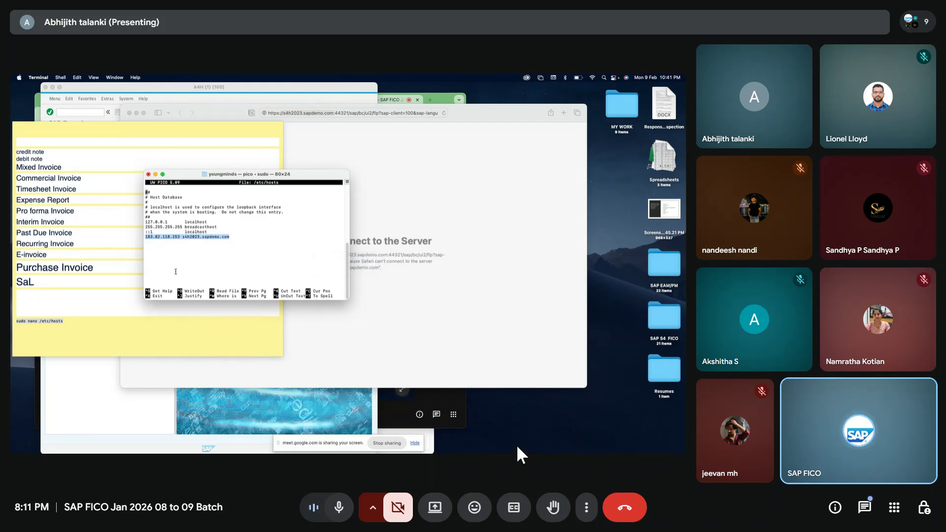
Present the entire screen to the Meet call with system audio included
left_click(430, 510)
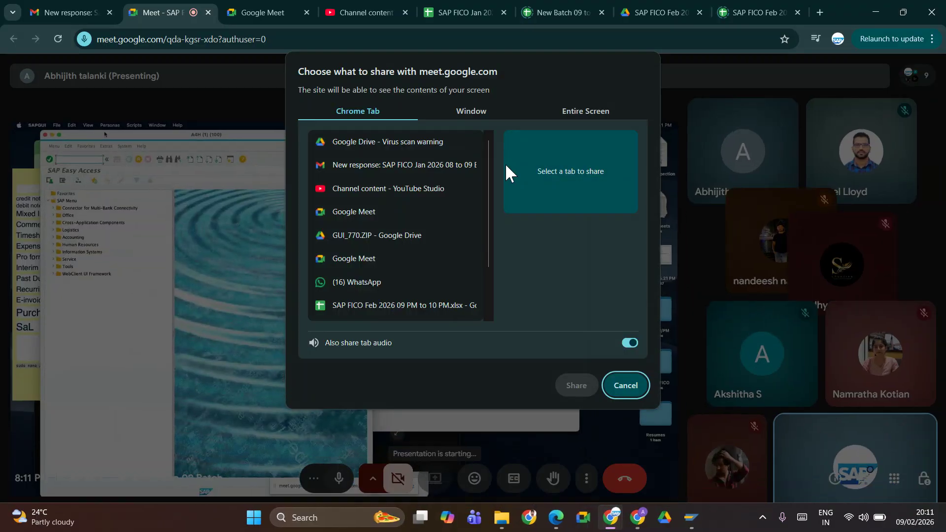
left_click(574, 116)
left_click(458, 170)
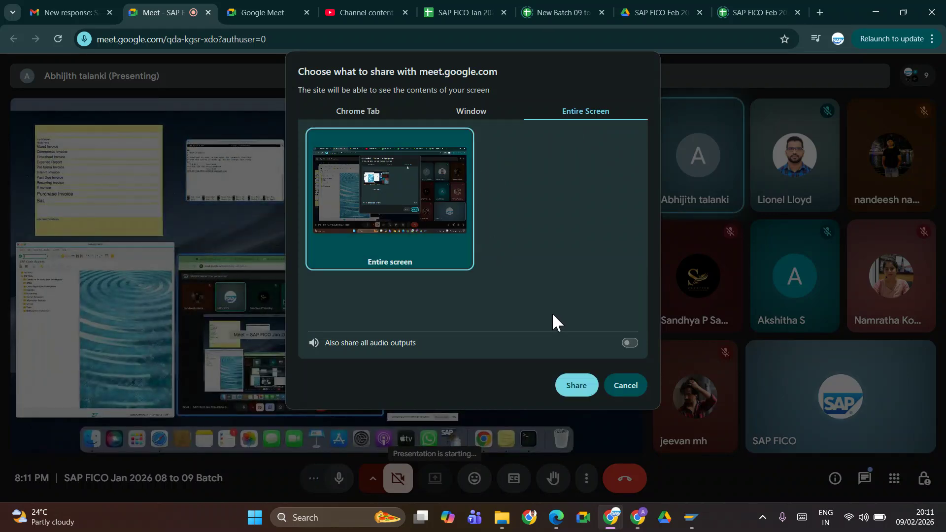
left_click(629, 343)
left_click(576, 386)
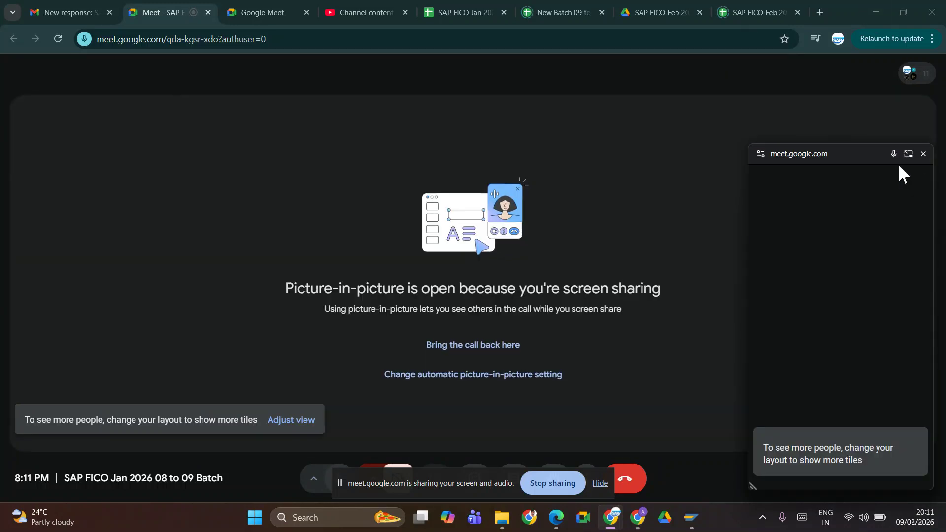
Close picture-in-picture and minimize the Meet, recorder and Google Drive windows to reveal the desktop
left_click(923, 153)
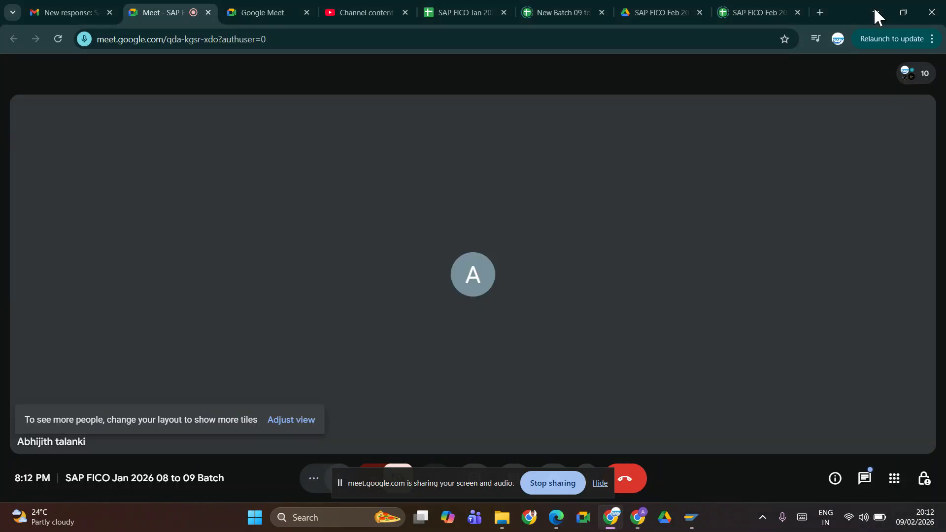
left_click(876, 12)
left_click(882, 13)
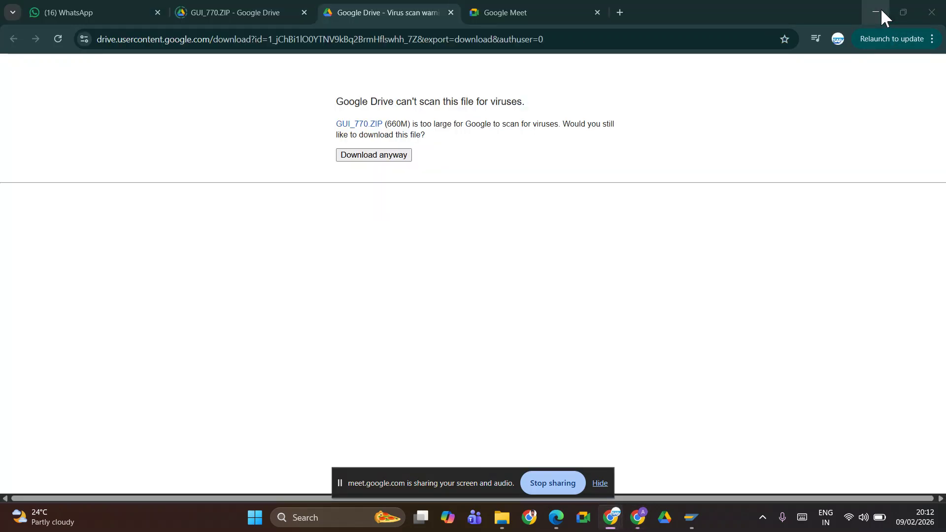
left_click(880, 11)
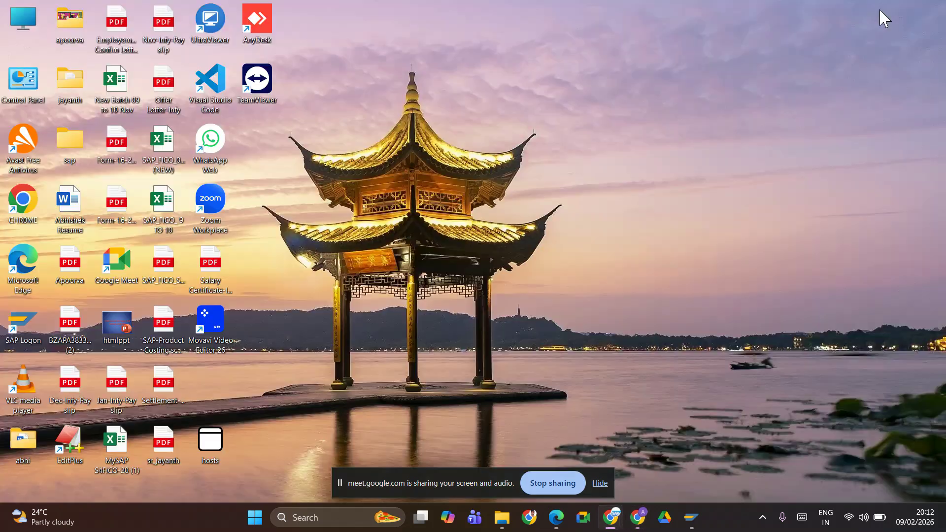
Delete the hosts file from the desktop, refresh it, and bring SAP Logon 770 forward
right_click(602, 182)
left_click(596, 211)
right_click(212, 446)
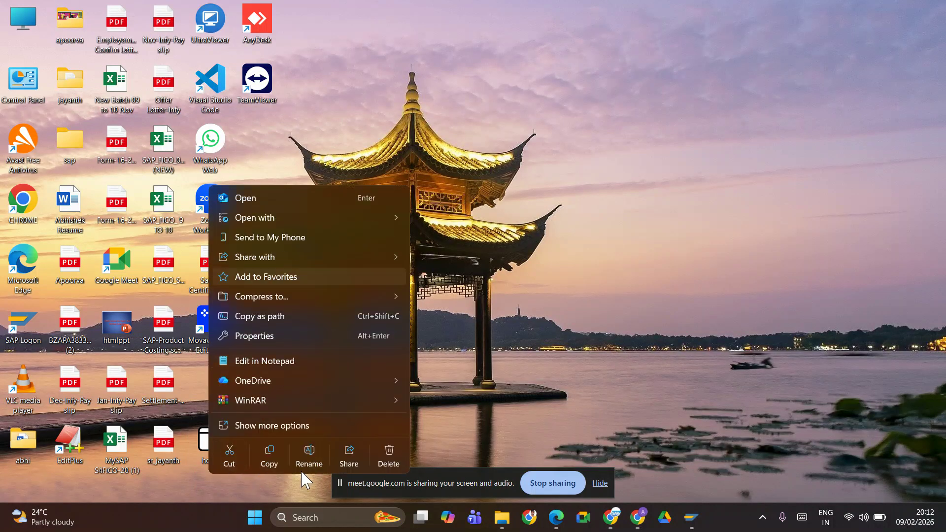
left_click(385, 453)
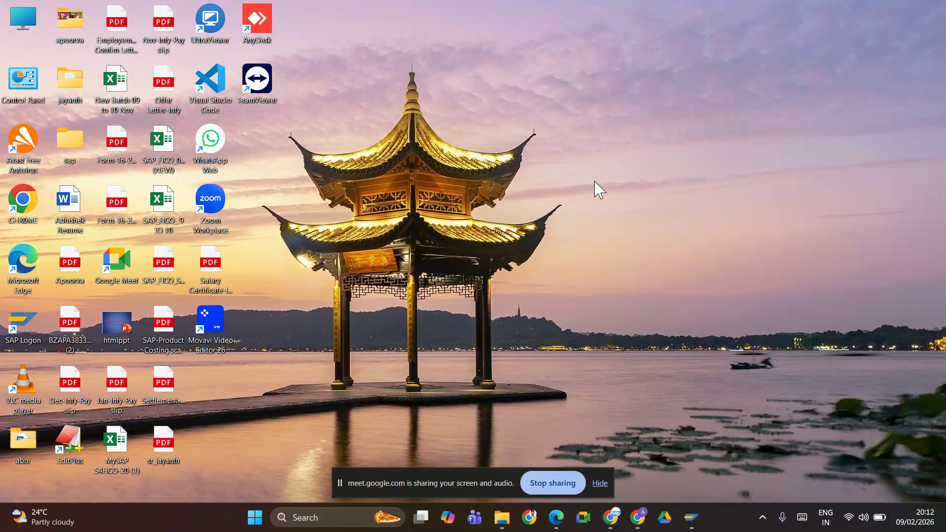
right_click(645, 111)
left_click(680, 164)
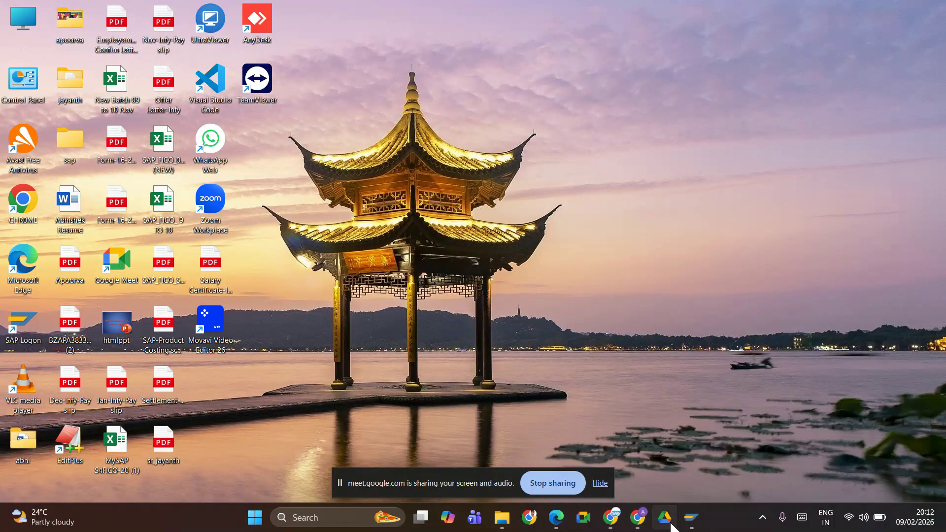
left_click(690, 517)
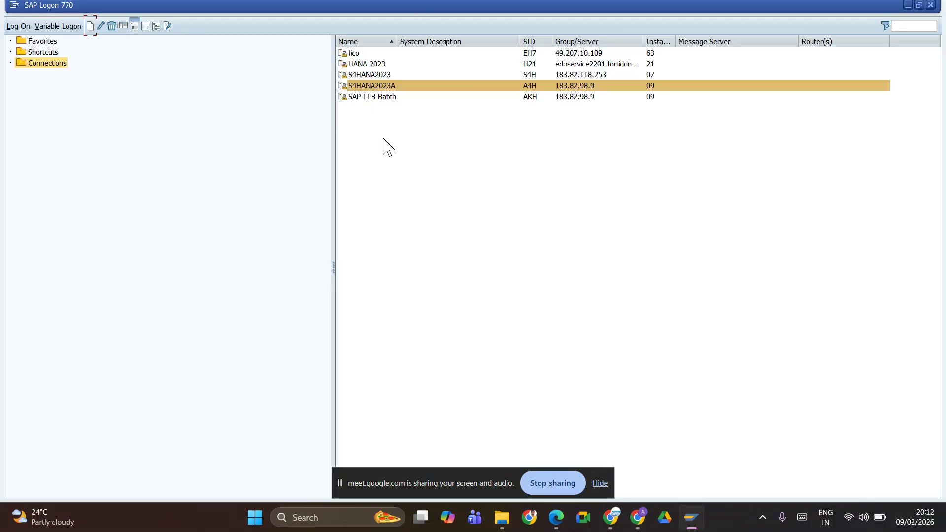
Log on to S4HANA2023A client 100 with the previously used user ID and the account password
double_click(391, 87)
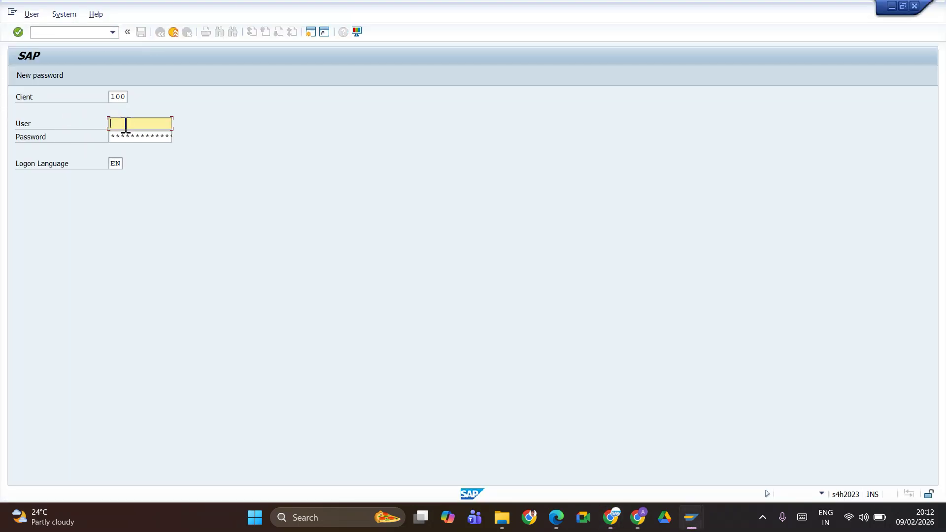
left_click(114, 127)
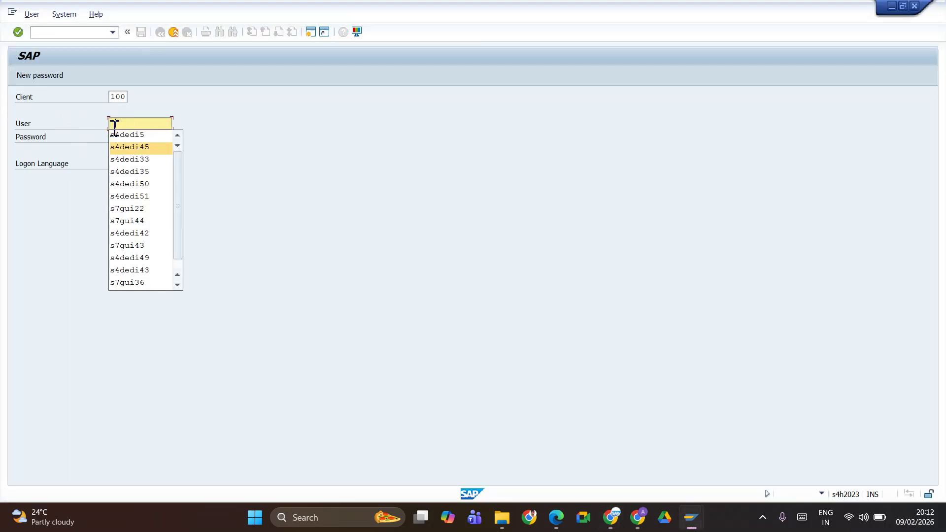
key("Tab")
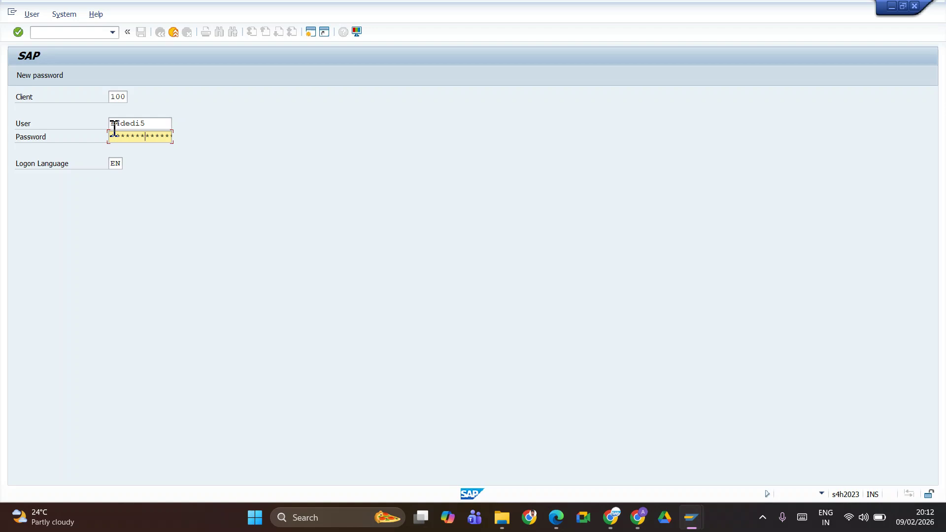
key("Return")
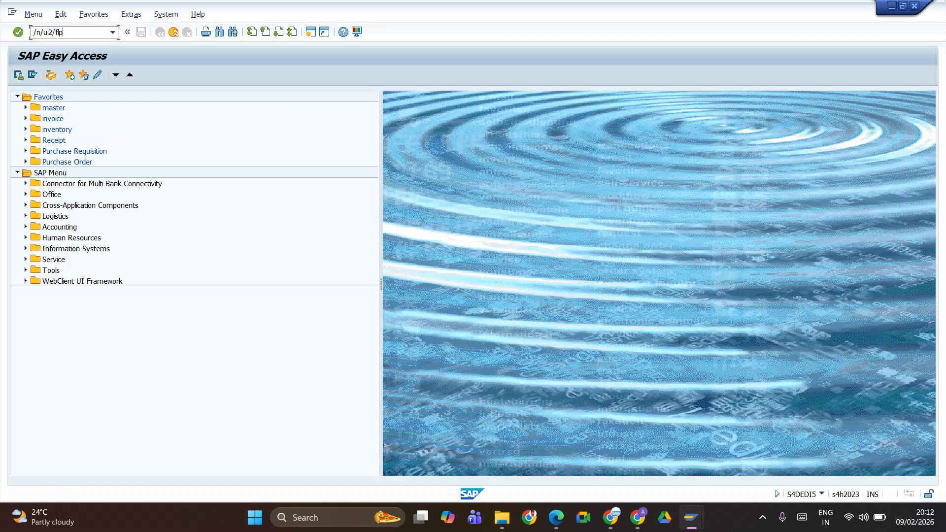
Run /n/ui2/flp and allow SAP GUI to open the Fiori launchpad address in the browser
key("Return")
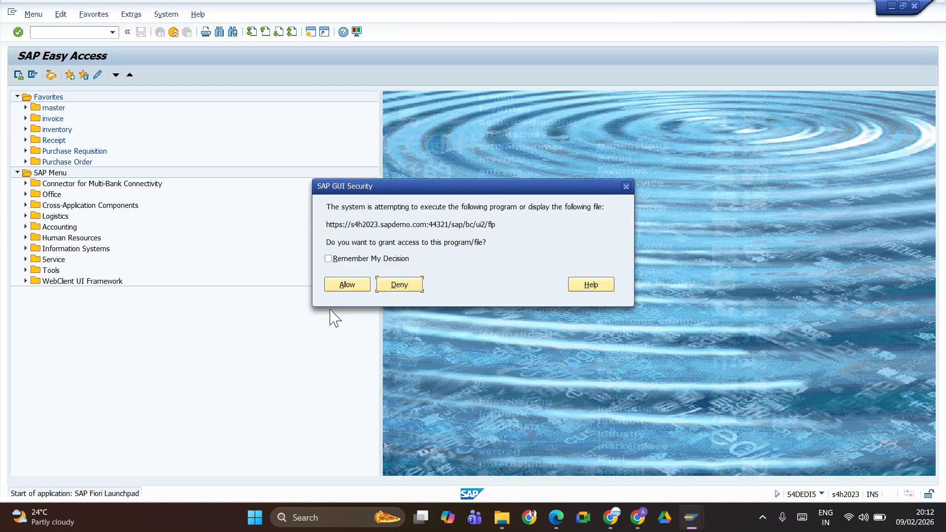
left_click_drag(352, 231, 364, 234)
left_click(361, 227)
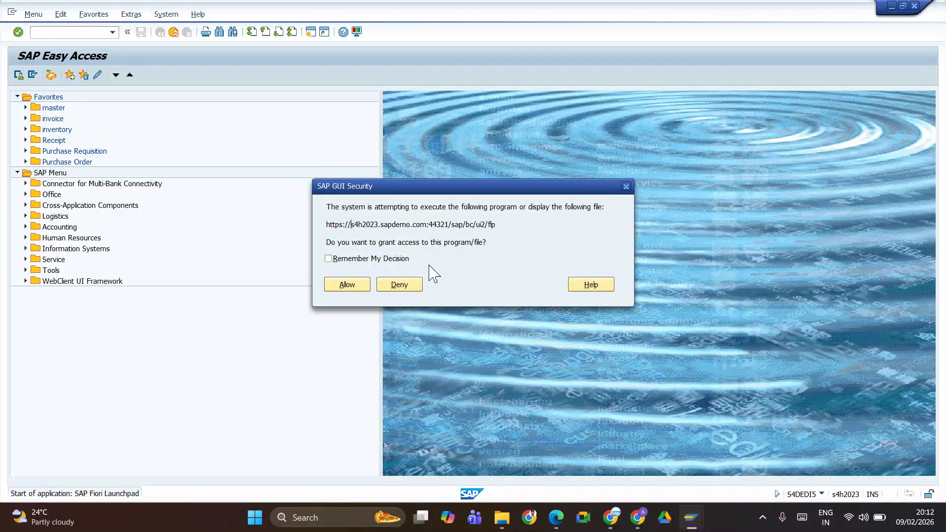
key("shift+Right")
key("shift+Right")
key("shift+Right")
key("shift+Right")
key("shift+Right")
key("shift+Right")
key("shift+Right")
key("shift+Right")
key("shift+Right")
key("shift+Right")
key("shift+Right")
key("shift+Right")
key("shift+Right")
key("shift+Right")
key("shift+Right")
key("shift+Right")
key("shift+Right")
key("shift+Right")
key("shift+Right")
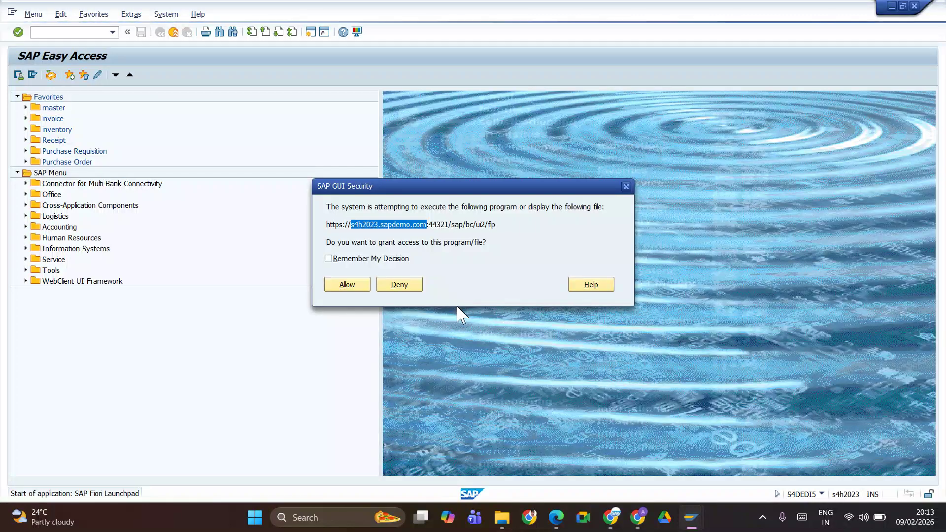
left_click(354, 285)
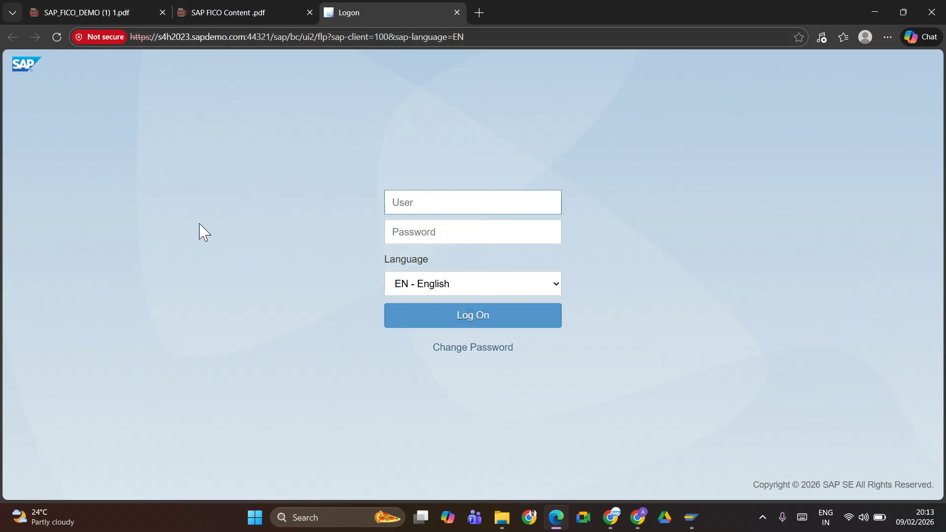
Use the Windows Run dialog to open the drivers folder
key("alt+Tab")
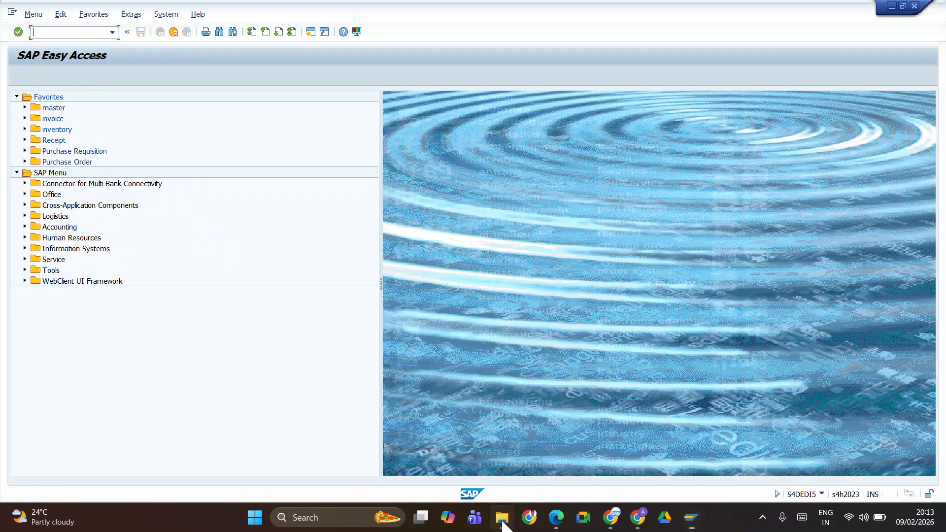
left_click(502, 517)
left_click(870, 10)
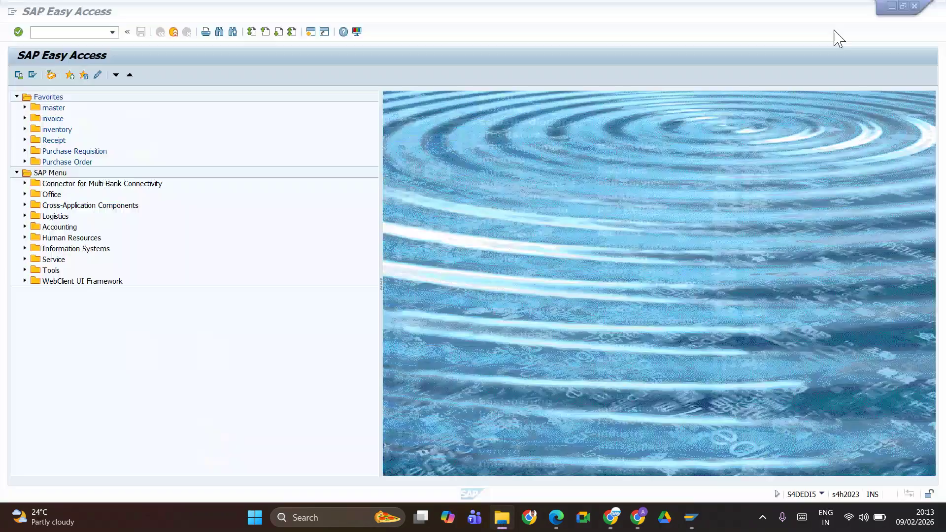
left_click(321, 517)
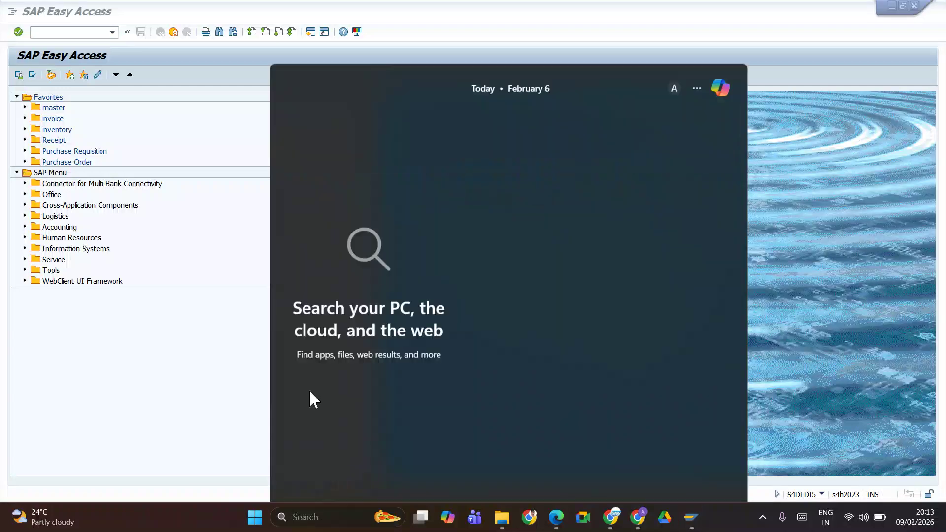
type("run")
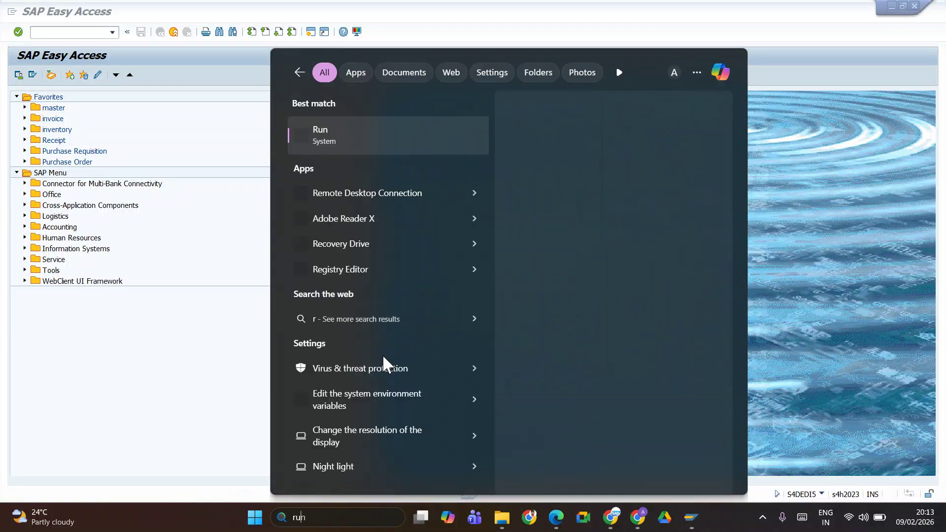
left_click(536, 223)
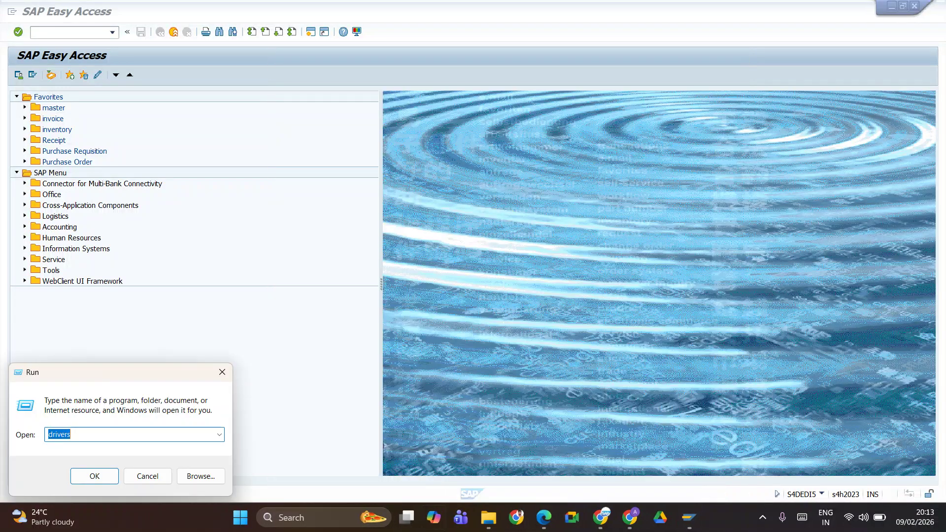
left_click(91, 481)
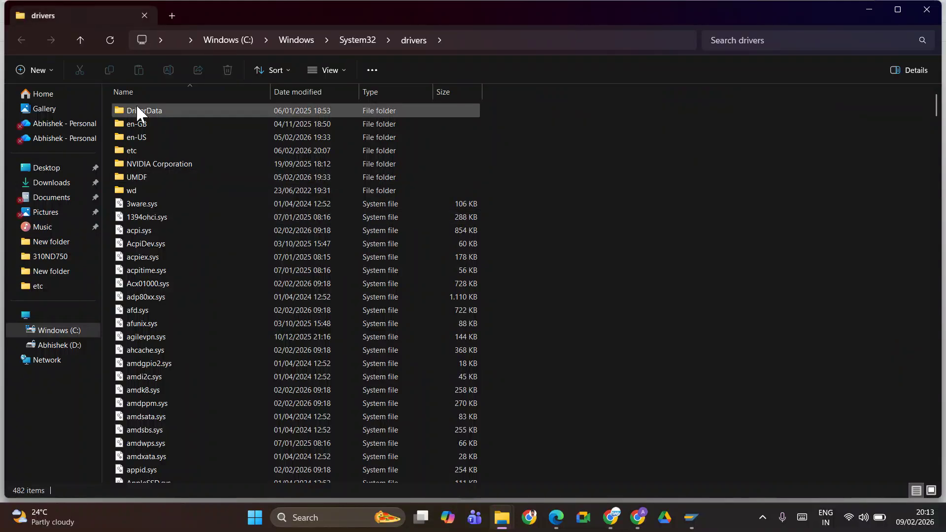
Open the etc folder and cut the hosts file
double_click(135, 150)
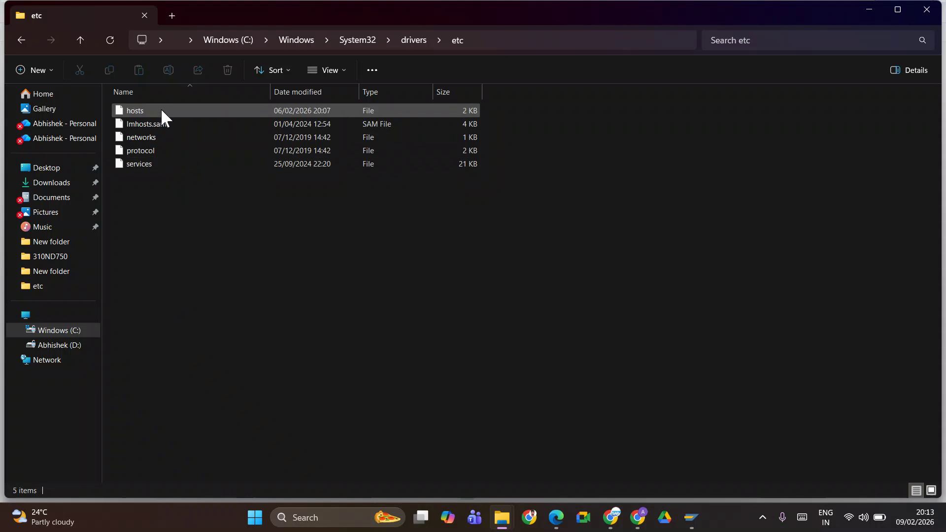
left_click(146, 109)
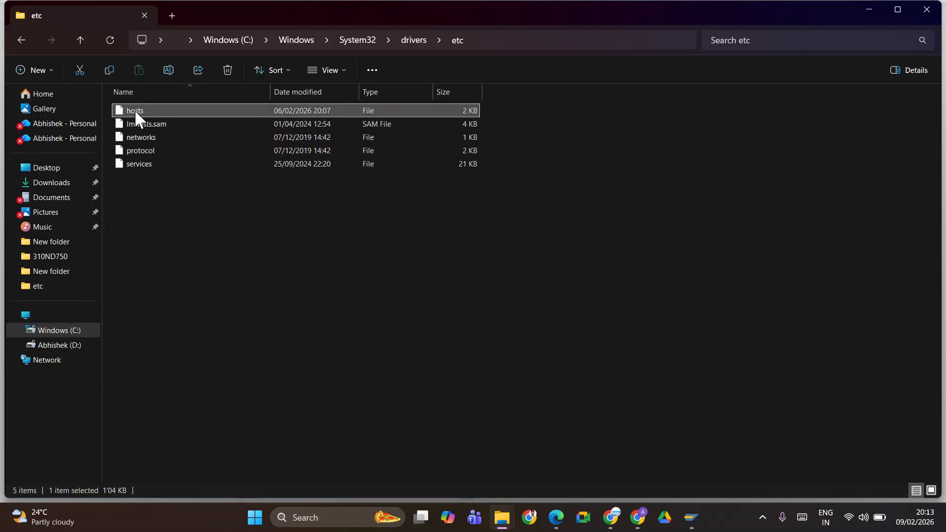
right_click(135, 108)
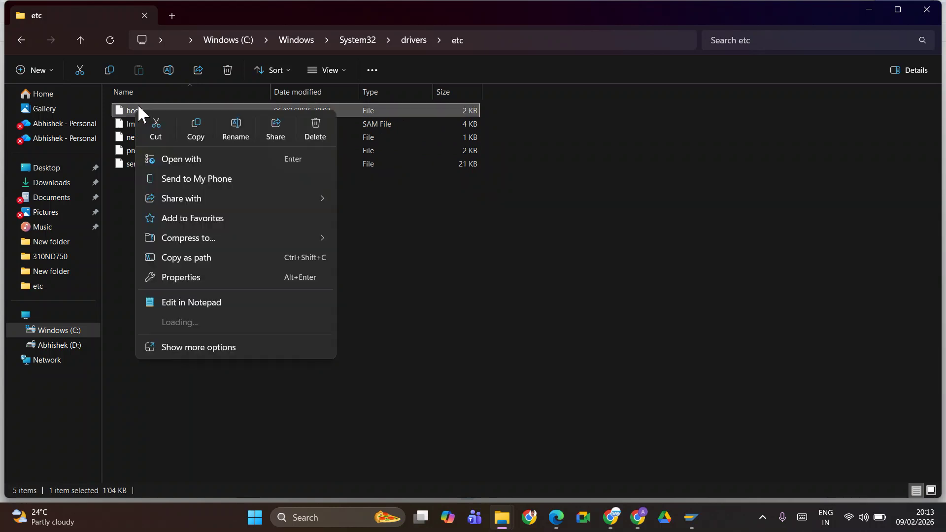
left_click(162, 131)
Visit the Desktop folder, then return to C:\Windows\System32\drivers\etc
left_click(601, 309)
left_click(45, 167)
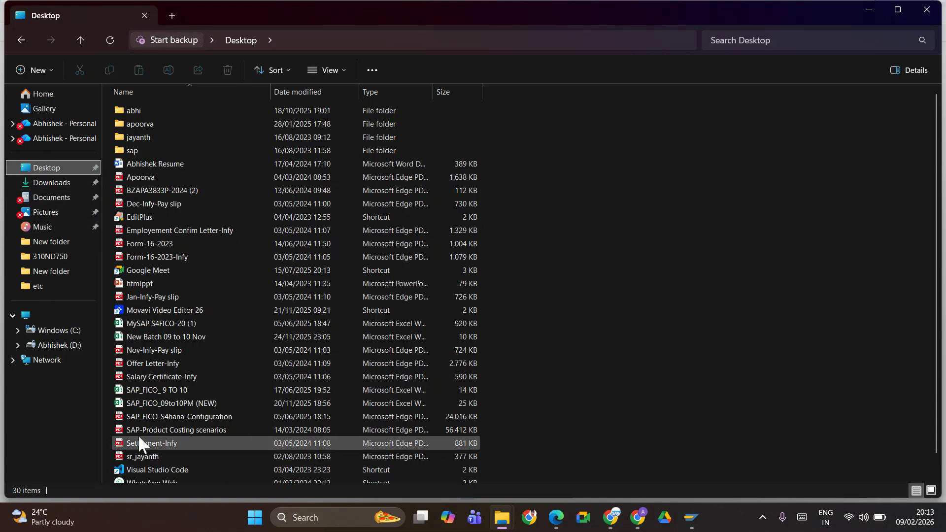
scroll(147, 424, "down", 1)
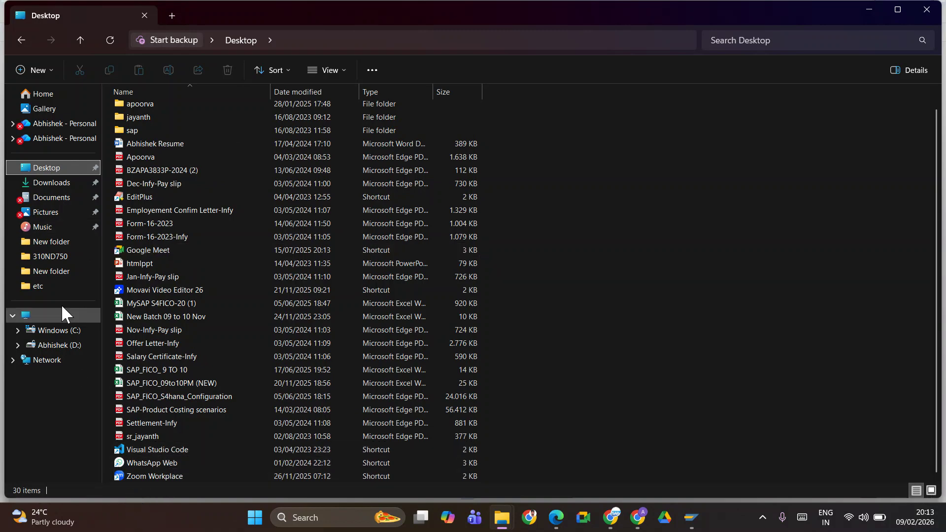
left_click(43, 287)
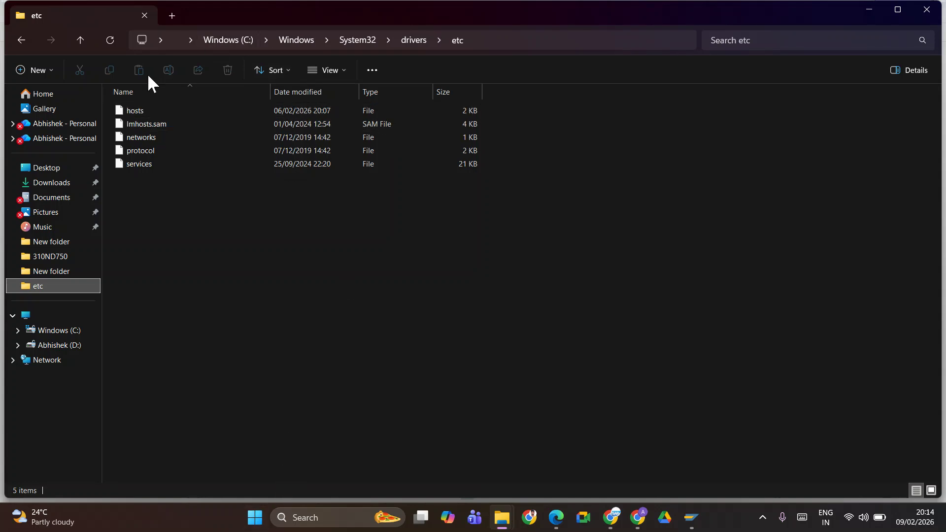
double_click(144, 110)
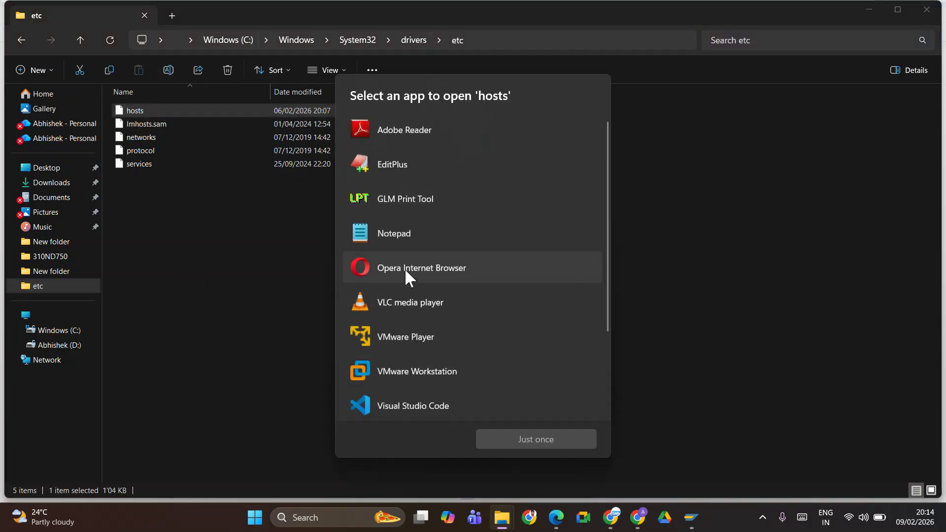
left_click(406, 232)
left_click(505, 441)
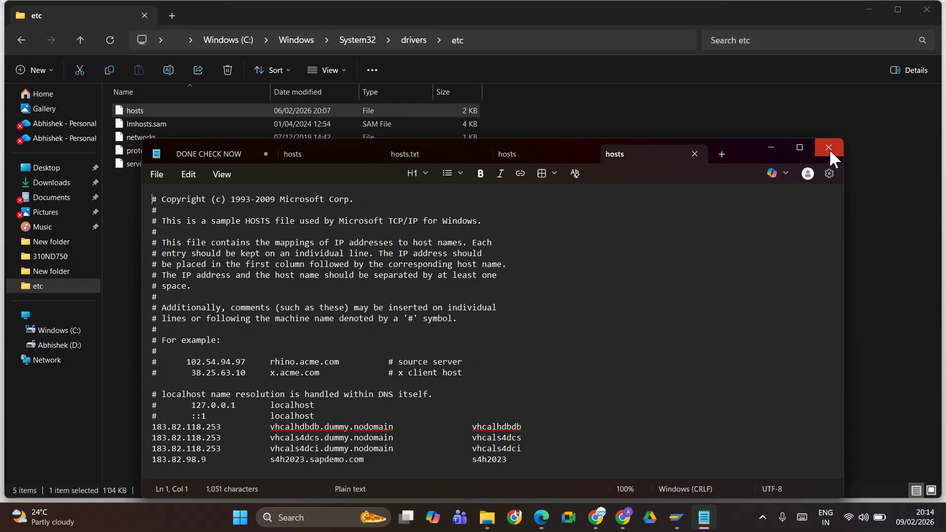
left_click(816, 148)
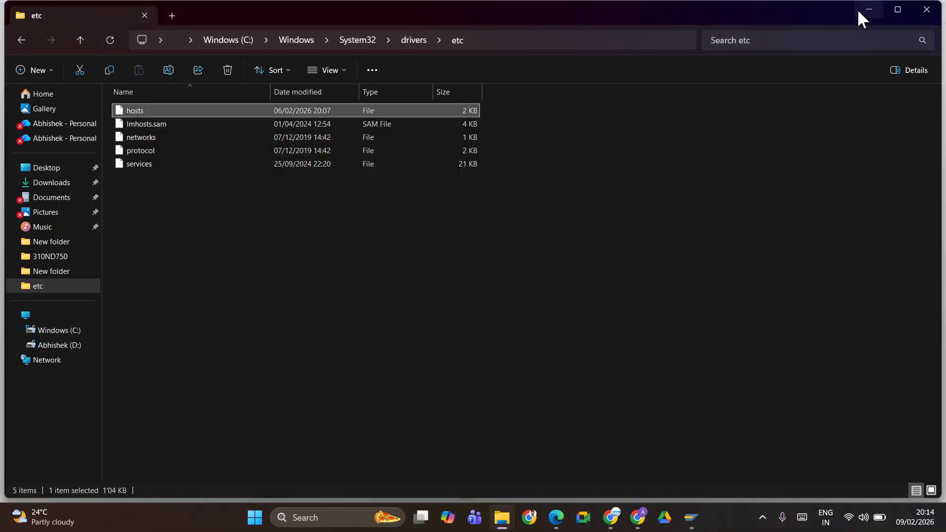
left_click(918, 11)
Focus the User field on Edge's SAP Fiori logon page, then cycle windows toward SAP Logon
key("alt+Tab")
key("alt+Tab")
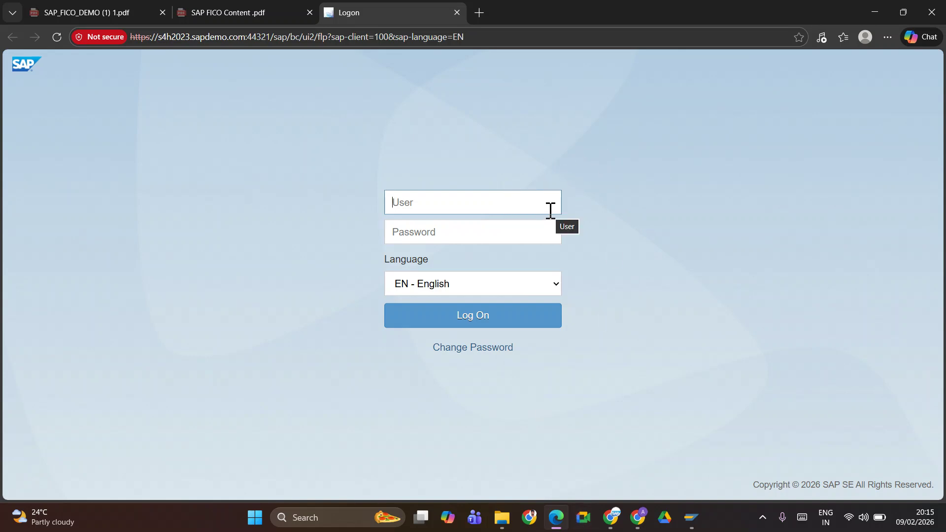
left_click(451, 200)
key("alt+Tab")
key("alt+Tab")
key("alt+Tab")
key("alt+Tab")
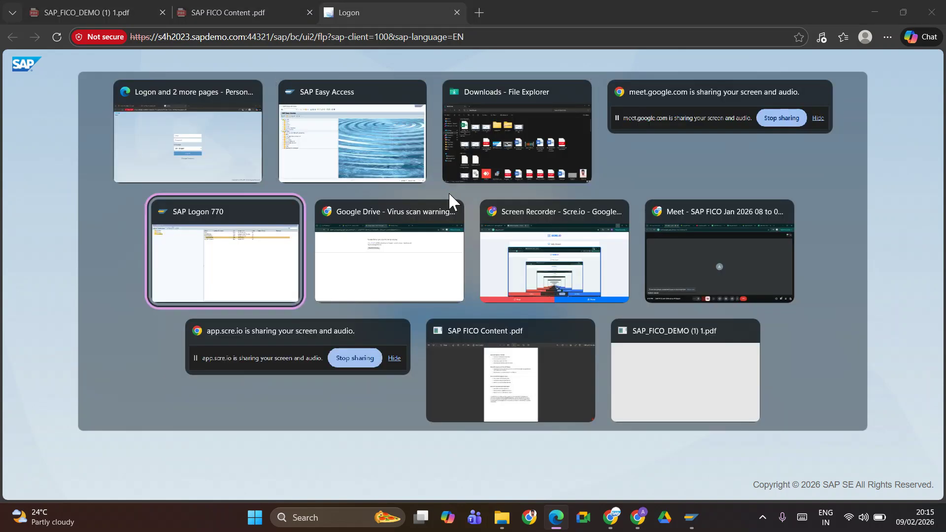
key("alt+shift+Tab")
key("alt+Tab")
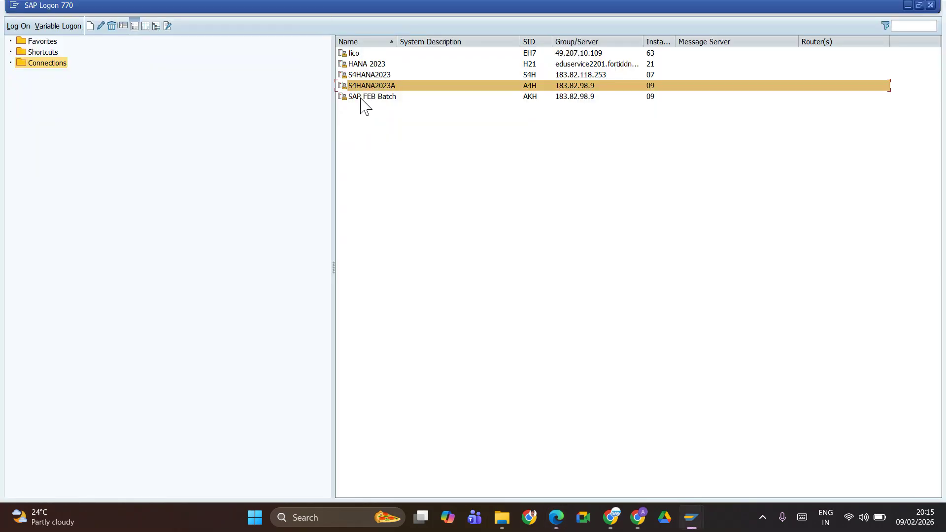
Fill in the previously used user ID on the s4h2023 client 100 logon screen, then return to the browser
left_click(373, 85)
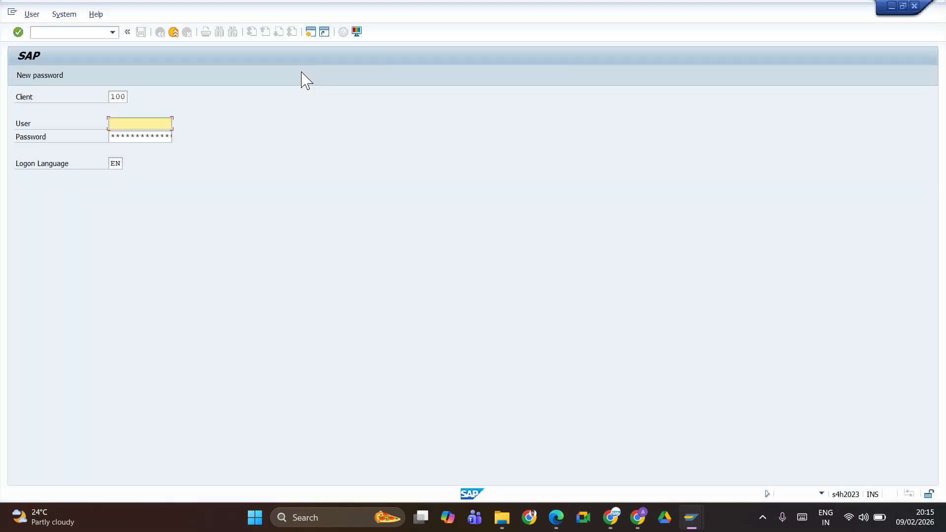
left_click(137, 135)
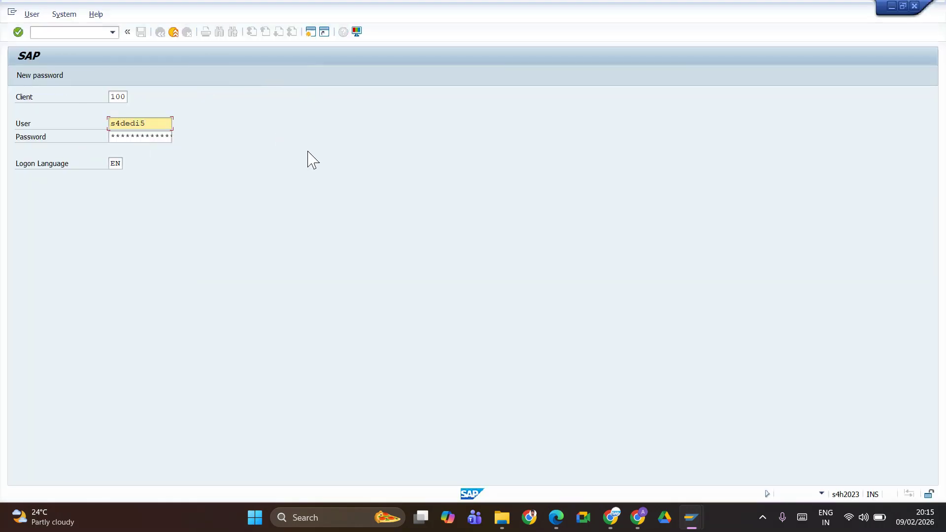
key("alt+Tab")
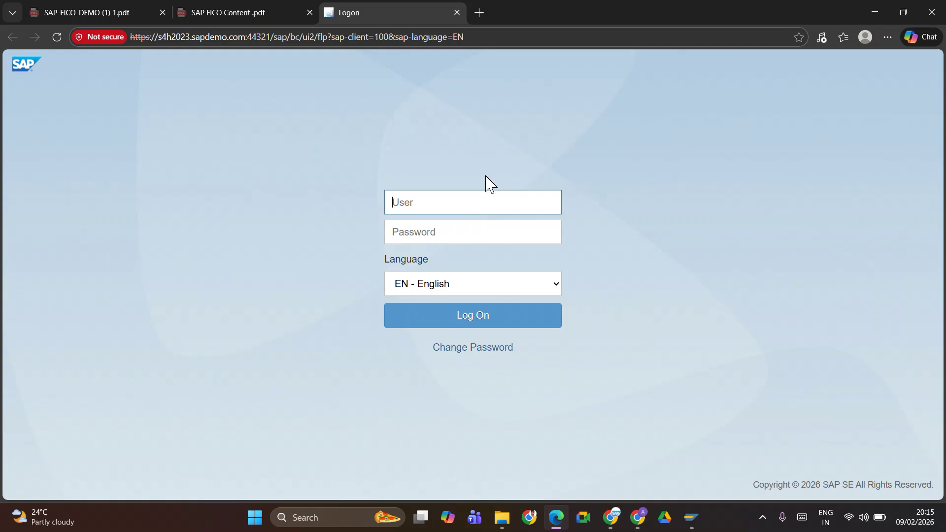
Log on to the Fiori Launchpad with the pasted user name and the account password
key("ctrl+v")
left_click(424, 232)
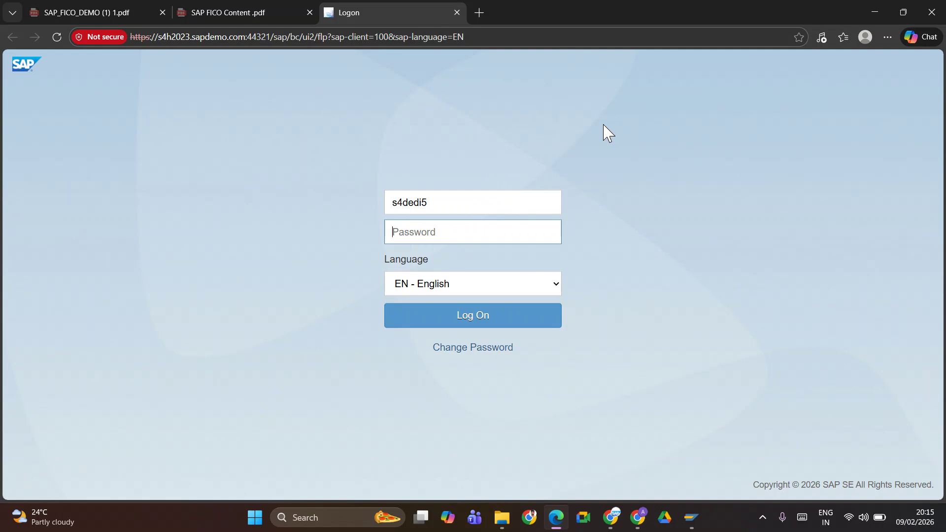
type("••••••••••")
key("Return")
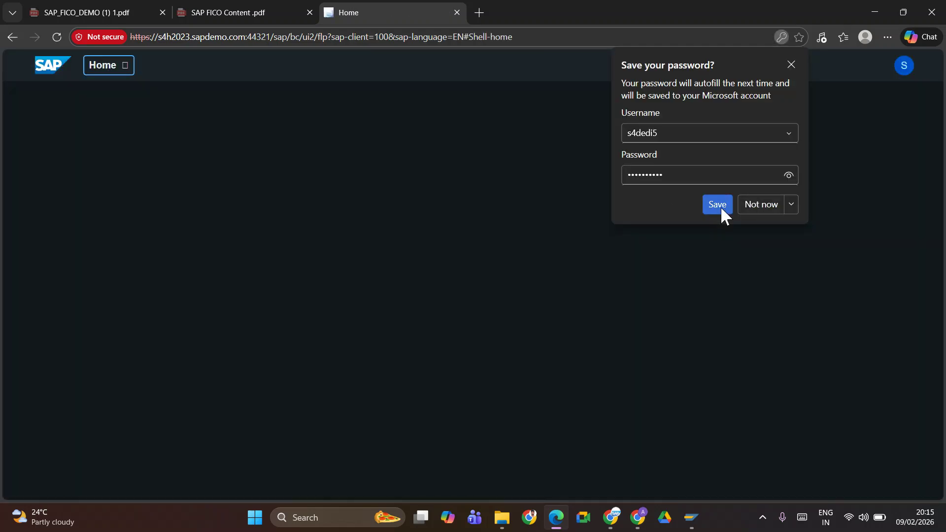
Let the browser save the password, then dismiss the launchpad's Quick Tour introduction
left_click(720, 205)
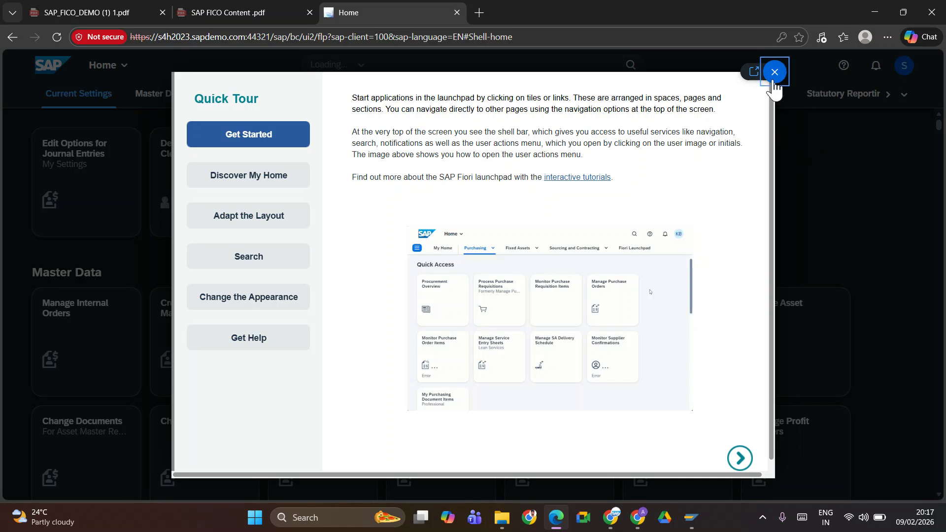
left_click(774, 72)
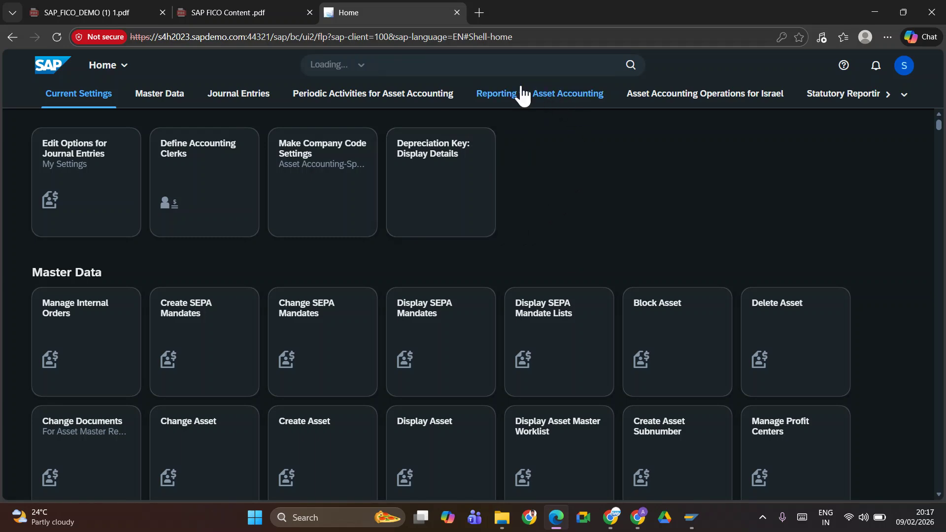
Look over the SAP GUI logon and SAP Easy Access windows, then return to Fiori Home
key("alt+Tab")
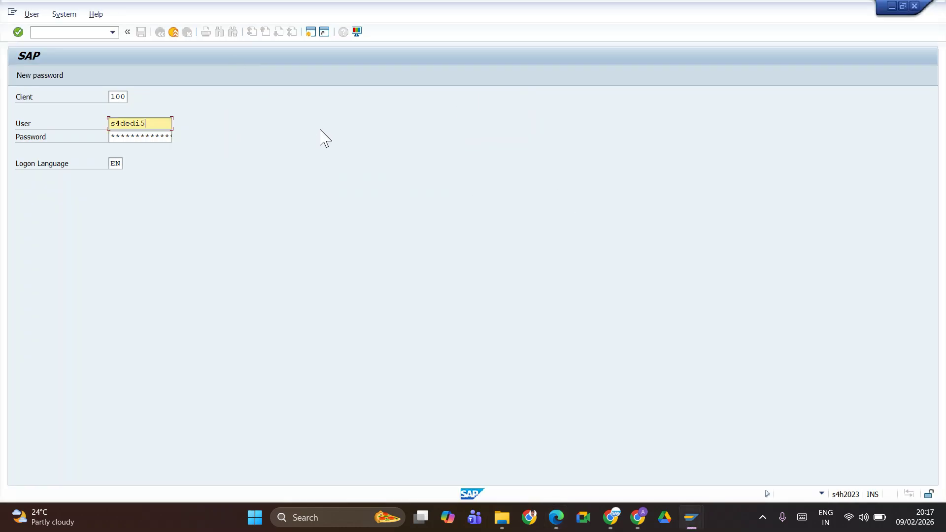
key("alt+Tab")
left_click(393, 175)
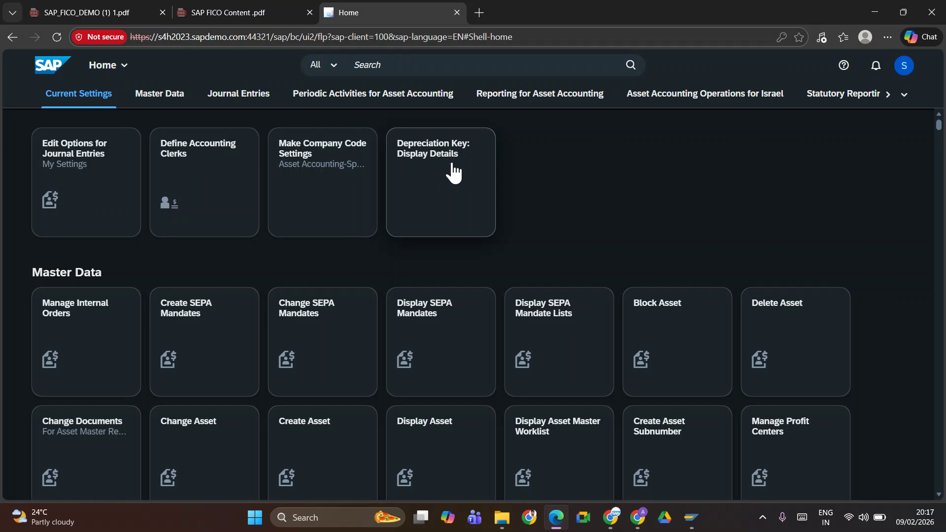
key("alt+Tab")
left_click(685, 148)
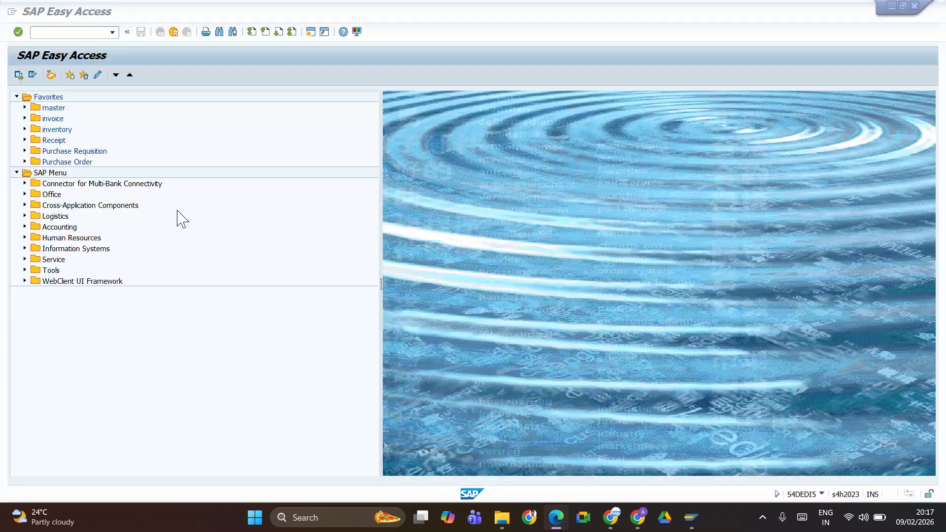
key("alt+Tab")
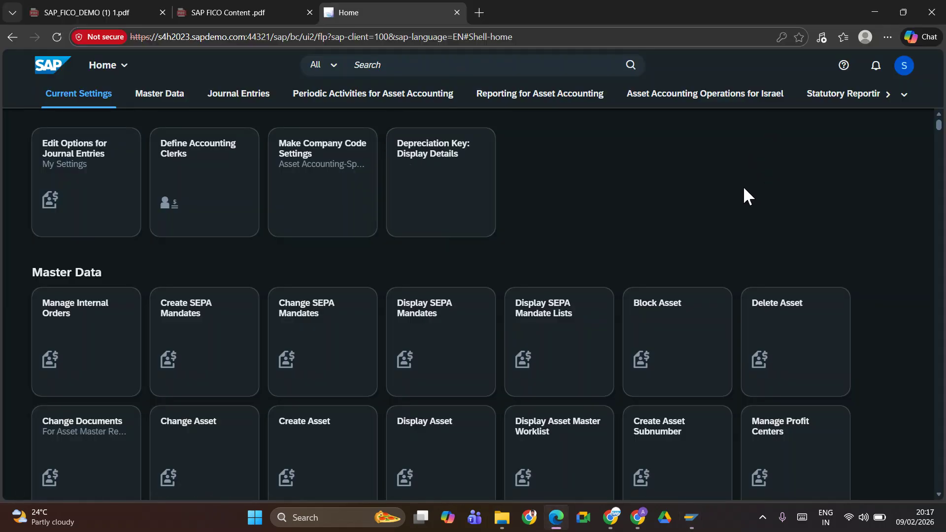
Activate the launchpad search, then bring the Google Meet call to the front
left_click(544, 65)
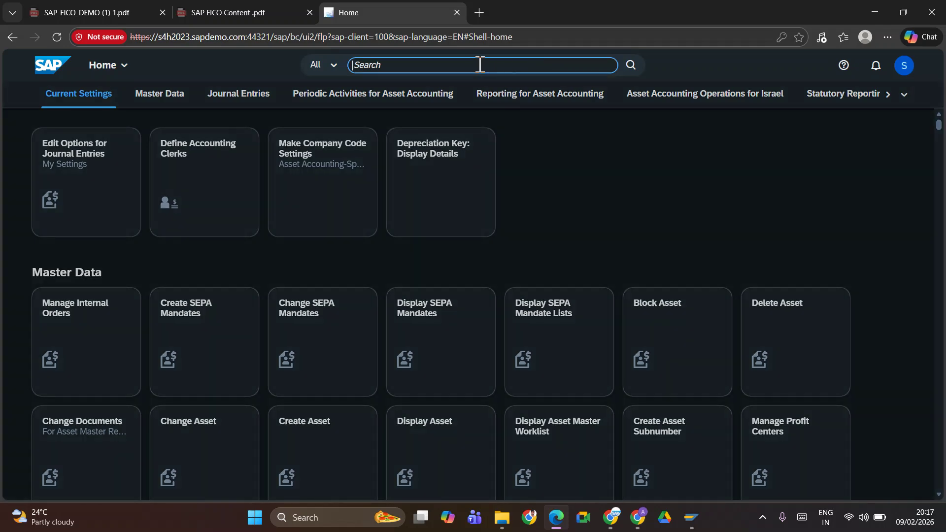
key("alt+Tab")
key("alt+Tab")
key("alt+Tab")
key("alt+Tab")
key("alt+Tab")
key("alt+Tab")
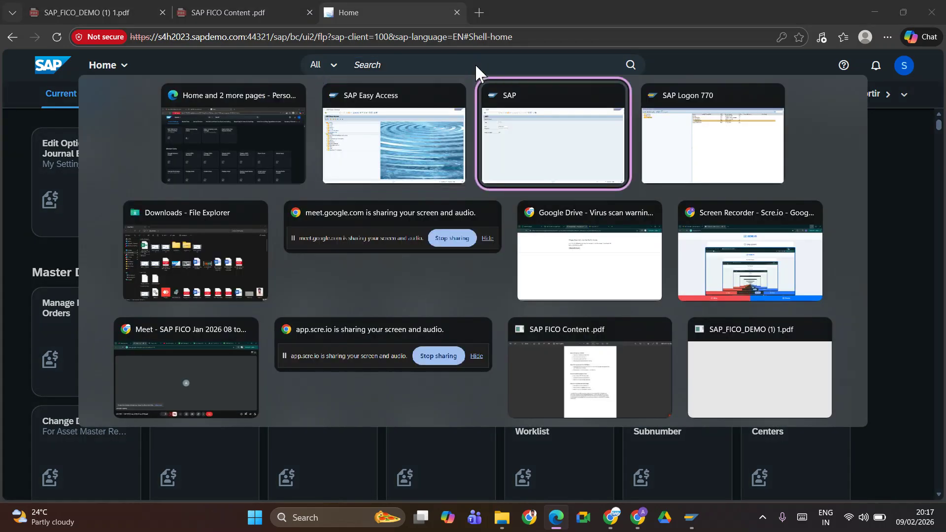
key("alt+Tab")
key("alt+Tab")
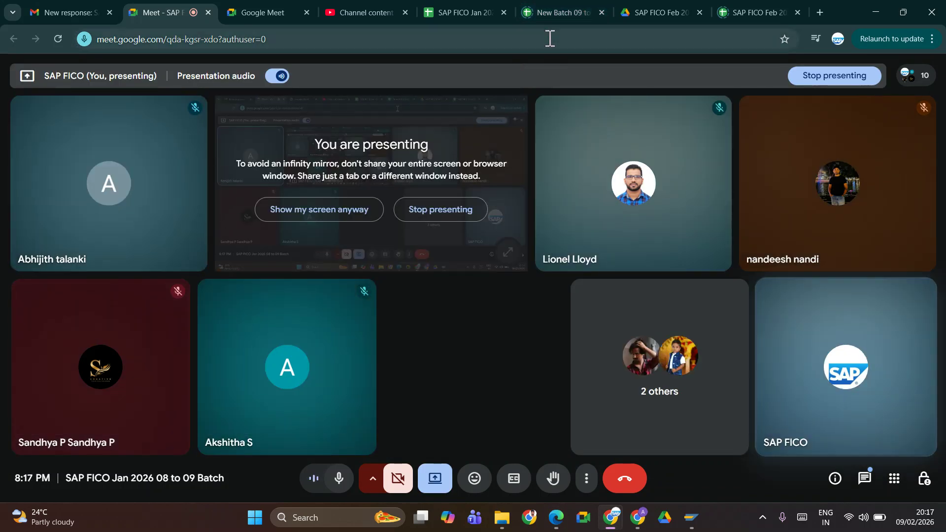
Open the SAP FICO Jan 2026 notes sheet and scroll to the APP Program section
left_click(560, 13)
left_click(461, 11)
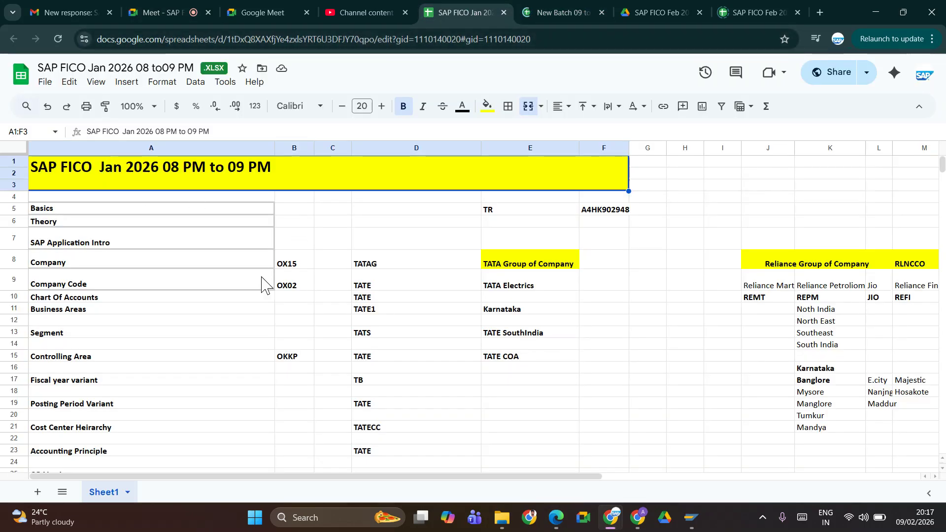
scroll(222, 344, "down", 20)
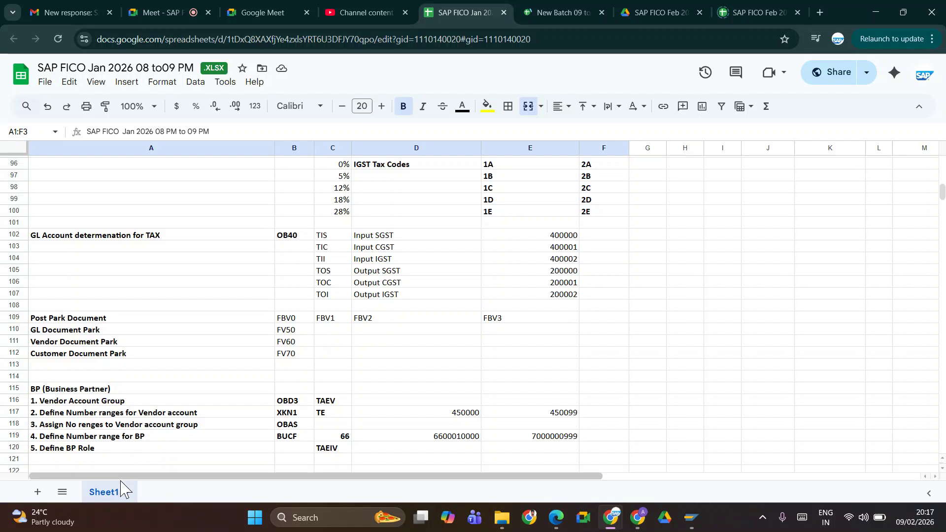
left_click(151, 449)
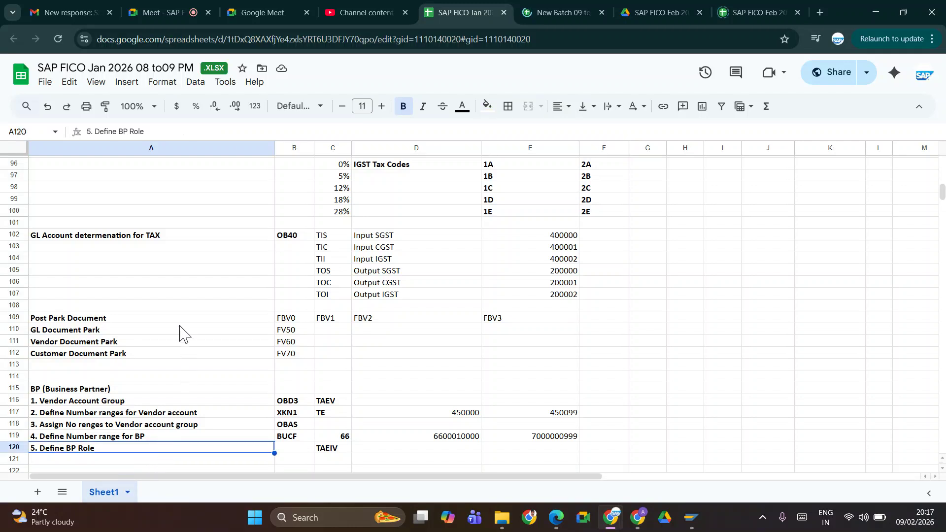
key("Down")
key("Down")
key("Down")
key("Down")
key("Down")
key("Down")
key("Down")
key("Down")
key("Down")
key("Down")
key("Down")
key("Down")
key("Down")
key("Down")
key("Down")
key("Down")
key("Down")
key("Down")
key("Down")
key("Down")
key("Down")
key("Down")
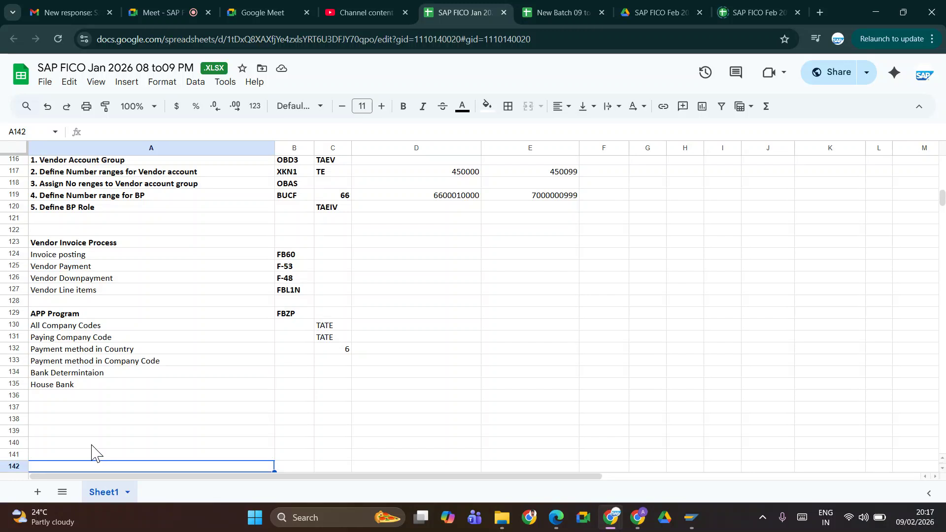
Select the House Bank rows and cell B134, then return to the Fiori app search
left_click_drag(138, 385, 139, 397)
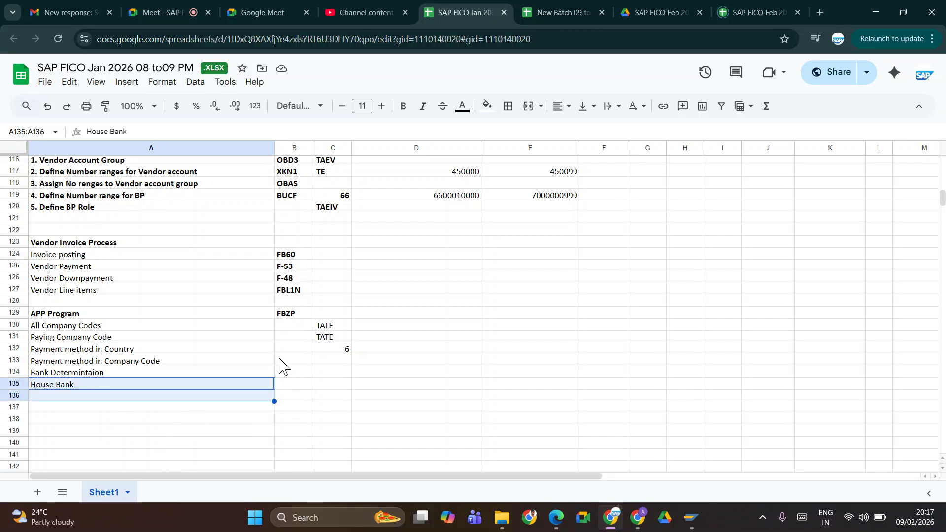
left_click(302, 374)
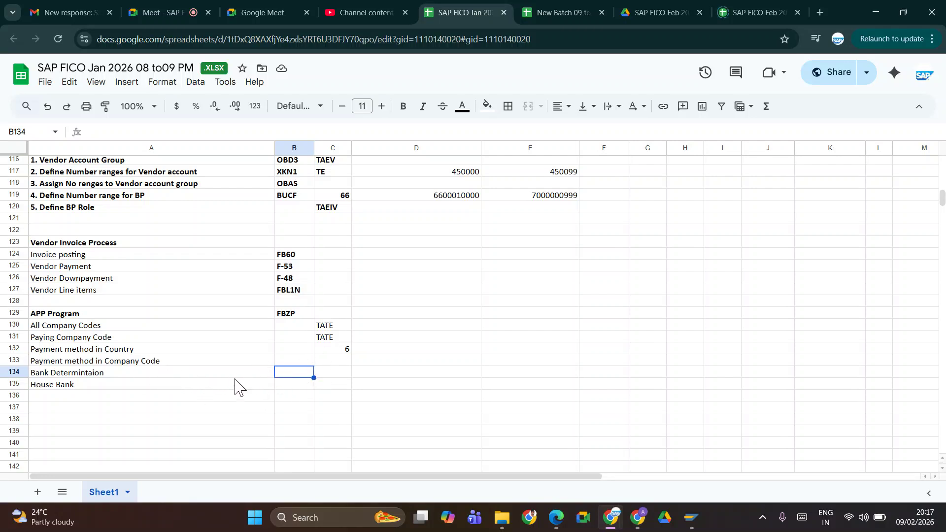
key("alt+Tab")
left_click(391, 66)
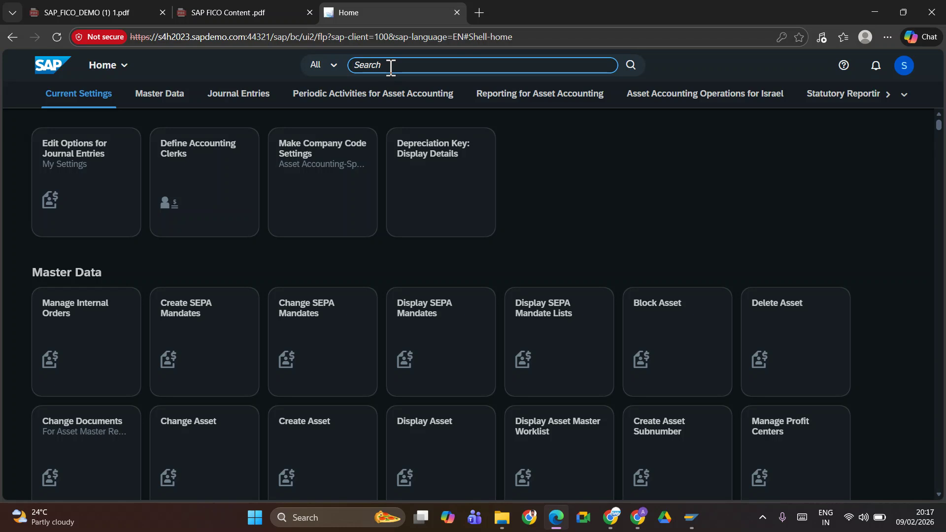
Search the Fiori apps for 'Manage Bank', returning 12 results
type("Ban k man")
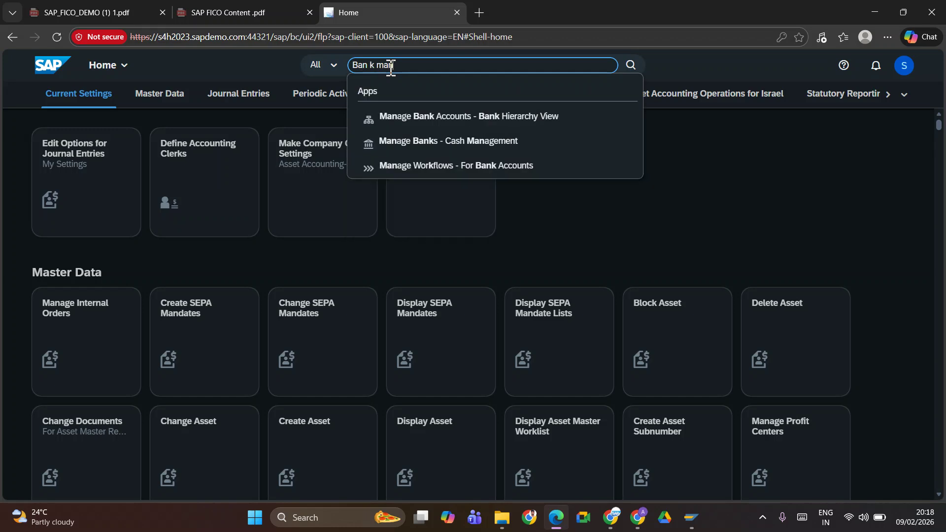
key("BackSpace")
key("BackSpace")
key("BackSpace")
key("BackSpace")
key("BackSpace")
key("BackSpace")
key("BackSpace")
key("BackSpace")
key("BackSpace")
type("Manage ")
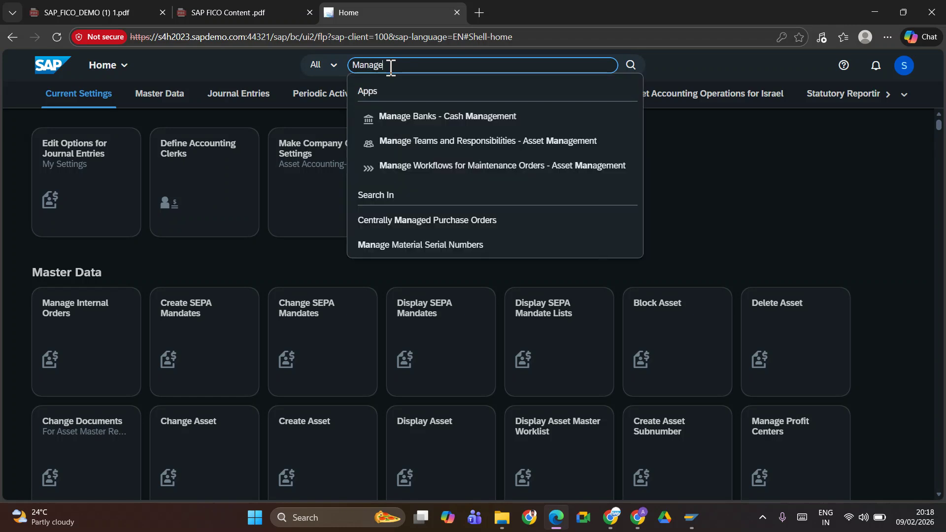
type("Bankj")
key("BackSpace")
key("Return")
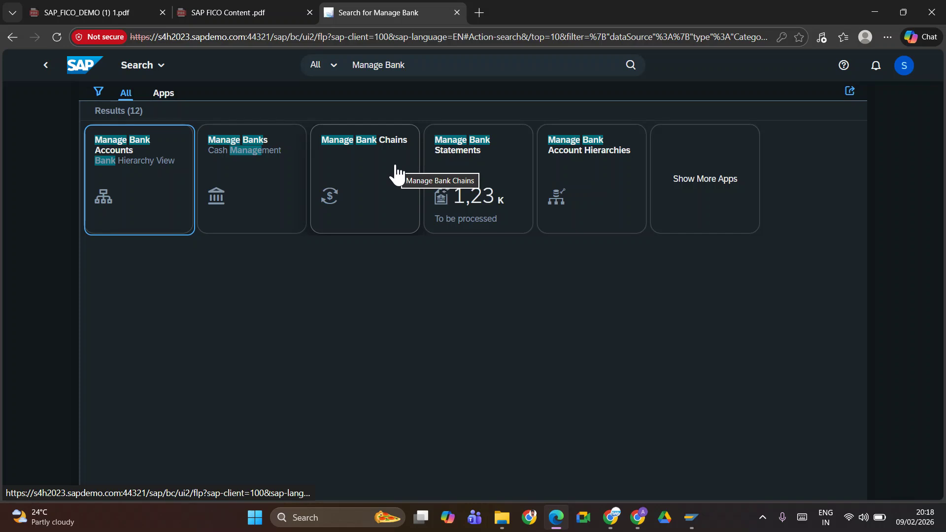
Open Manage Banks - Cash Management and pick the State Bank of India bank key
left_click(118, 164)
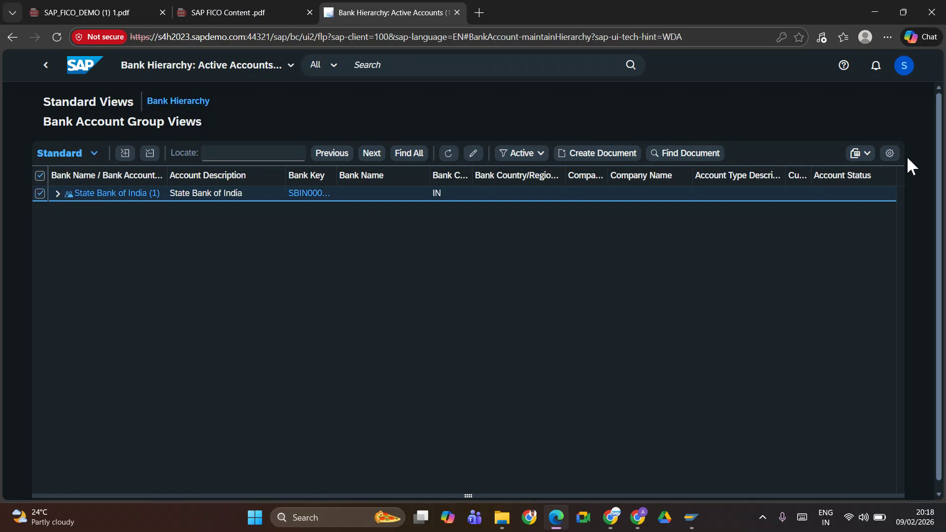
double_click(315, 195)
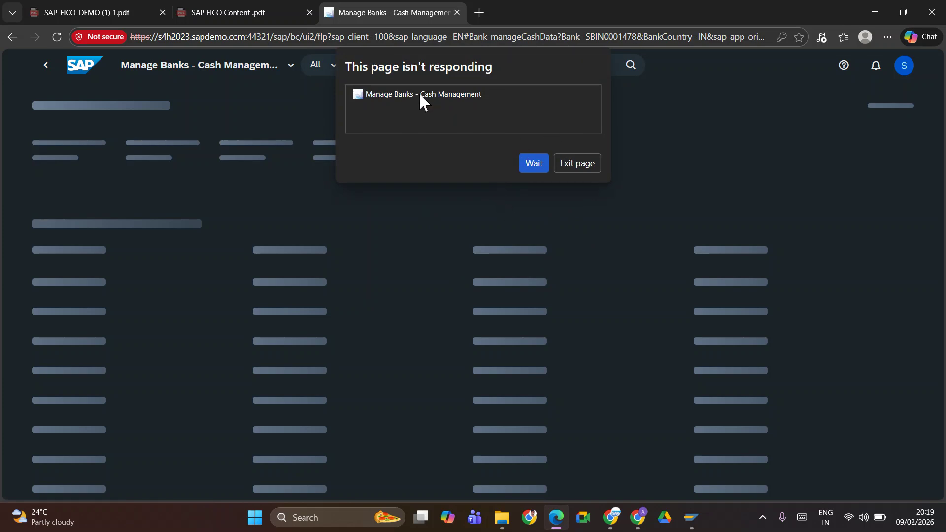
Wait out the unresponsive page, close the Quick Tour, and open Manage Banks - Master Data
left_click(532, 163)
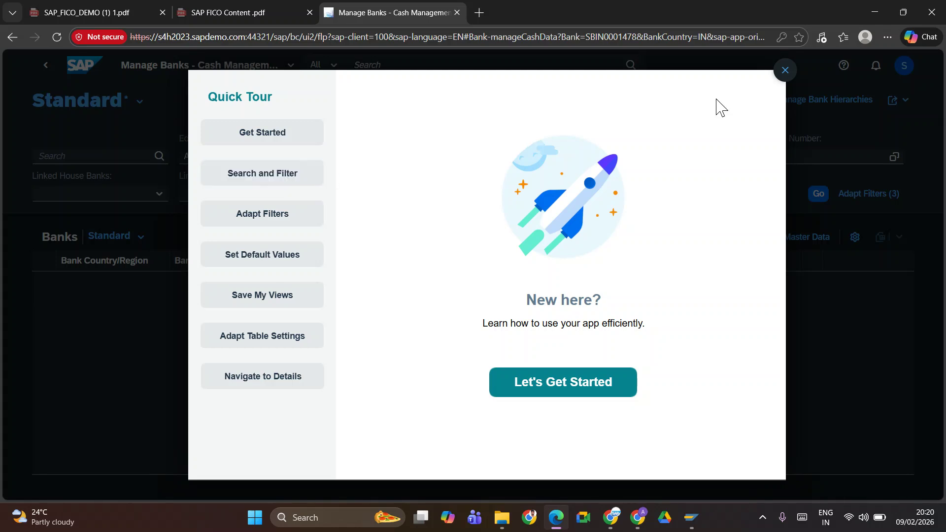
left_click(785, 70)
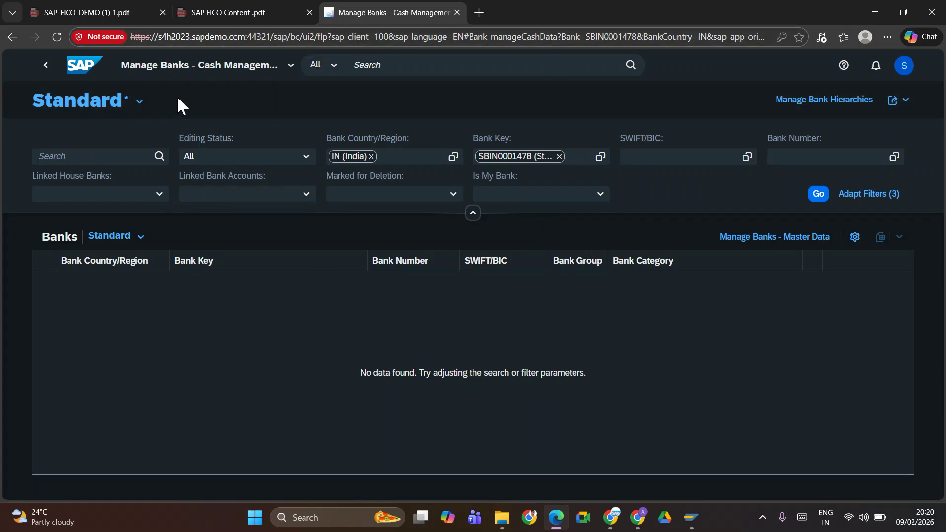
left_click(212, 66)
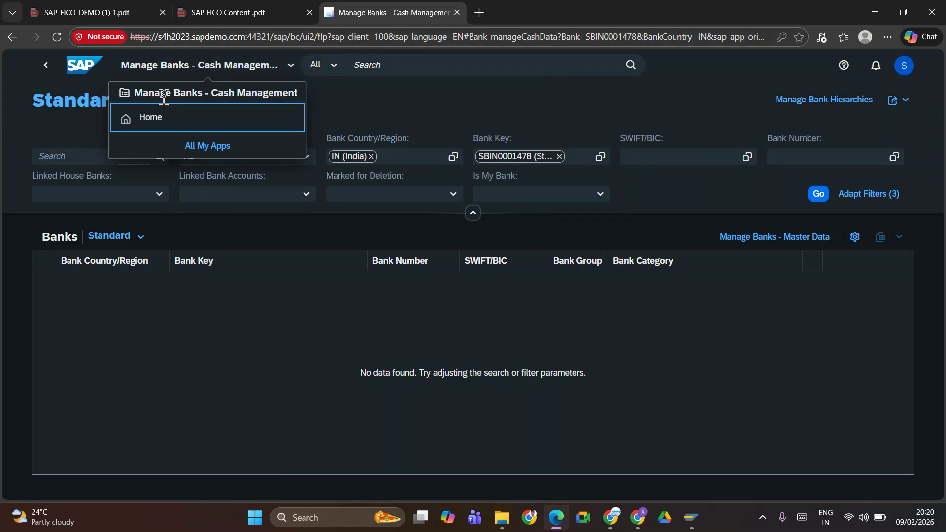
left_click(144, 72)
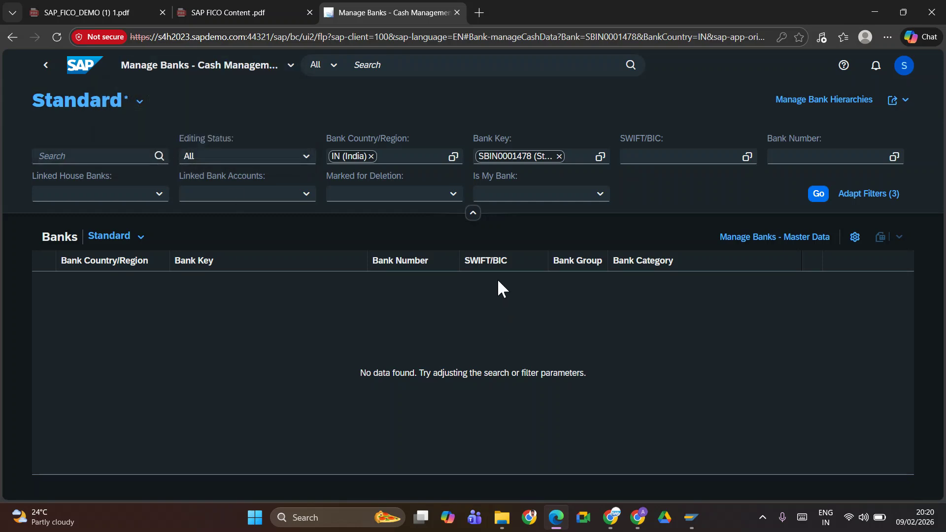
left_click(824, 240)
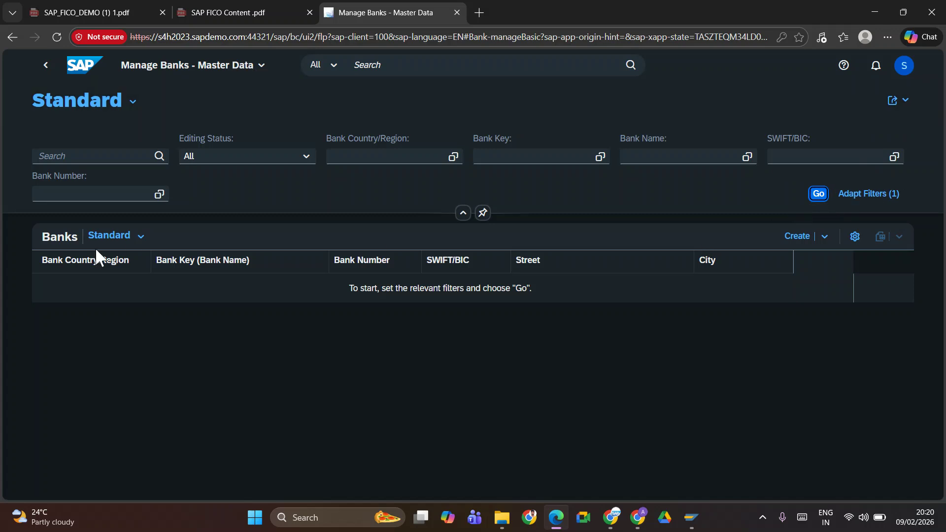
Start a new bank with country IN and bank key SBI Bank Ltd (SBI000111)
left_click(799, 245)
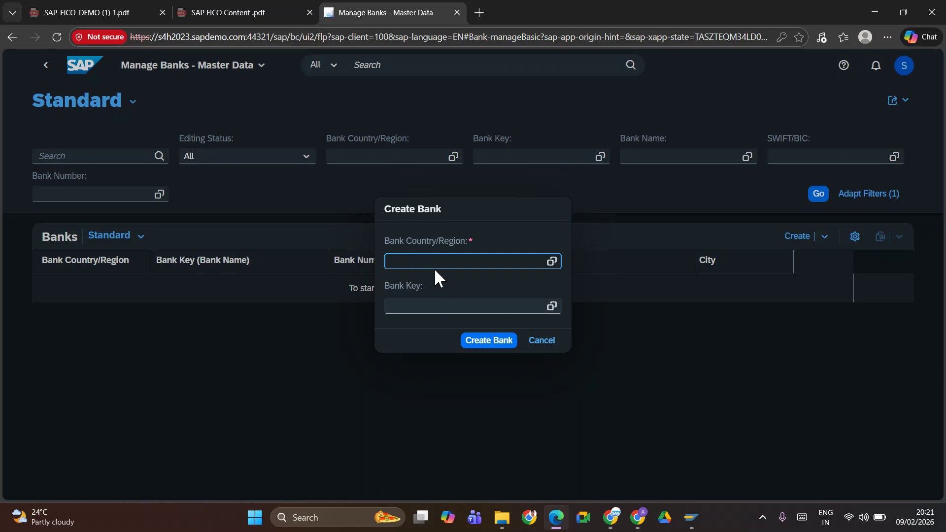
type("in")
key("Down")
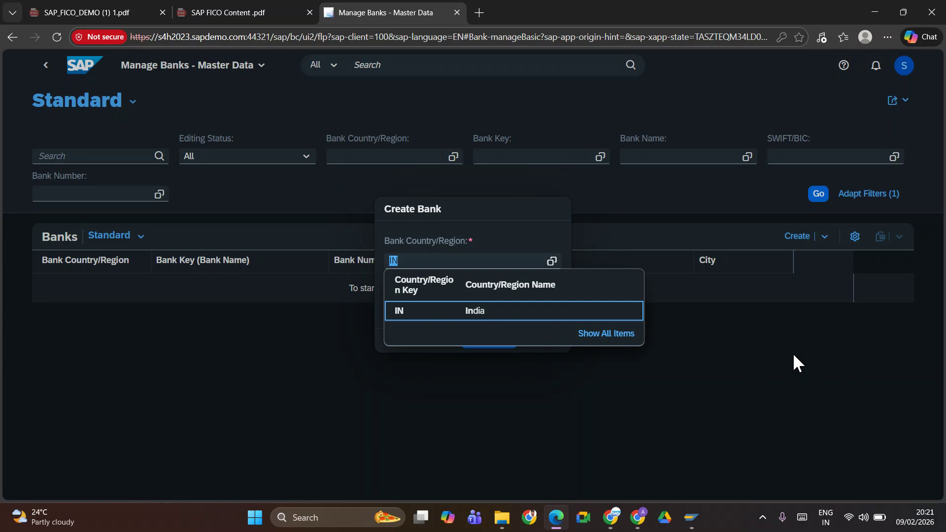
key("Tab")
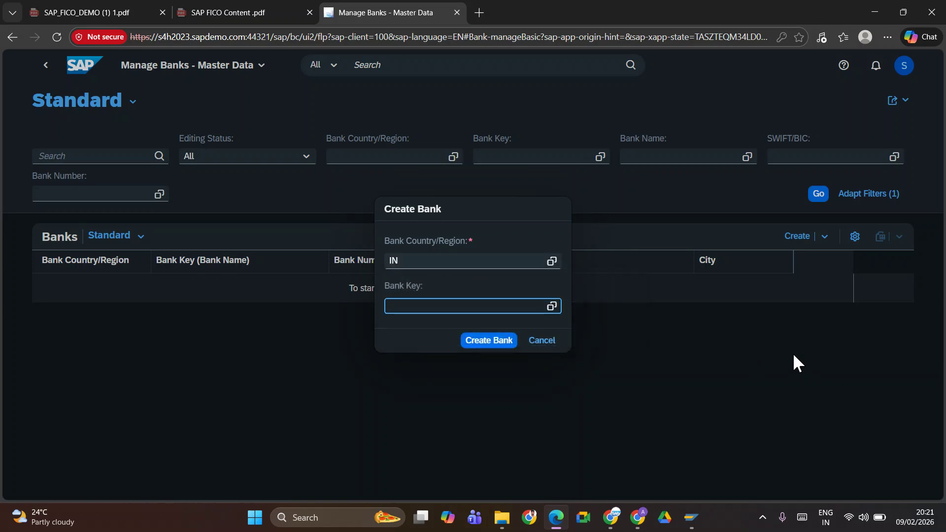
type("SBI")
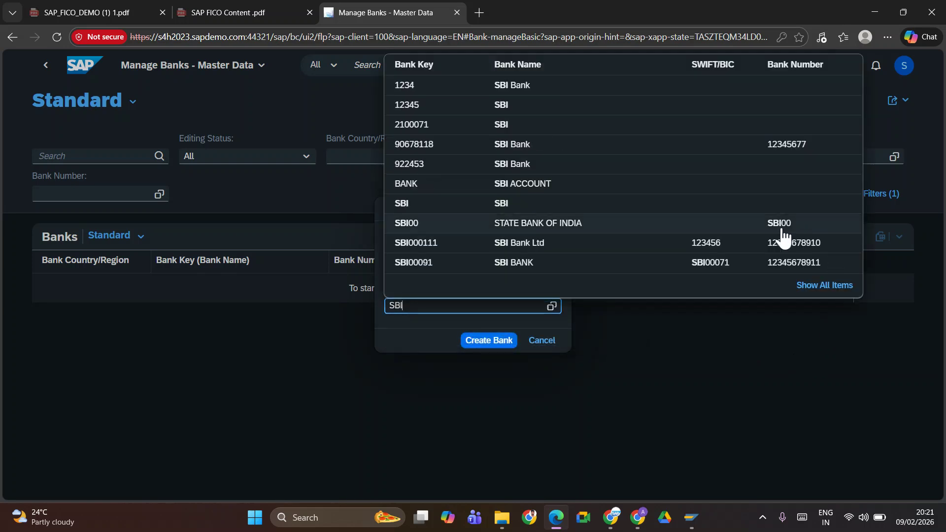
left_click(445, 246)
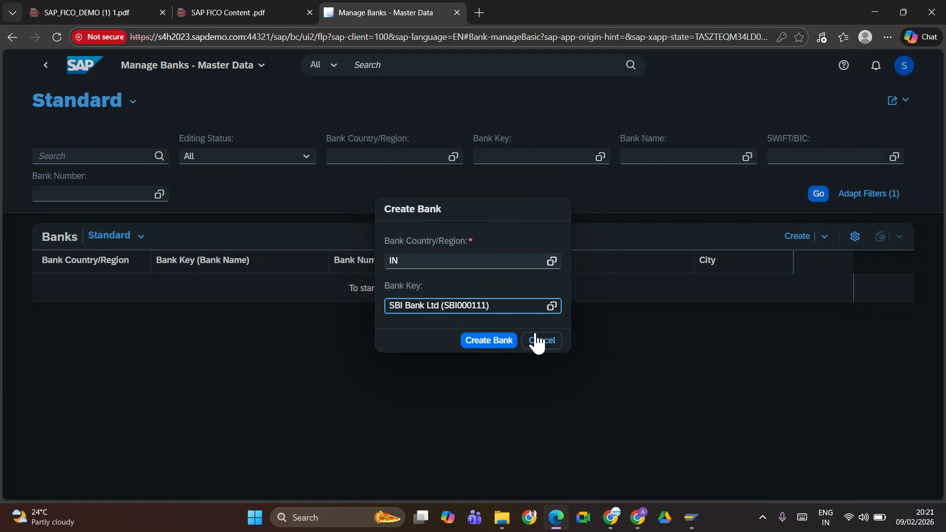
Glance at the SAP FICO Jan 2026 notes, then bring SAP Easy Access forward
key("alt+Tab")
key("alt+Tab")
key("alt+Tab")
key("alt+Tab")
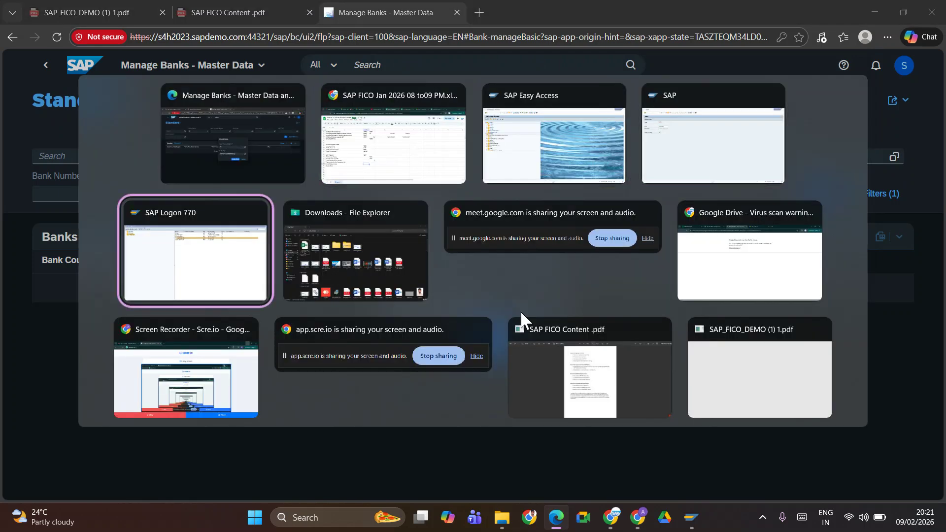
key("alt+shift+Tab")
key("alt+shift+Tab")
key("alt+shift+Tab")
key("alt+shift+Tab")
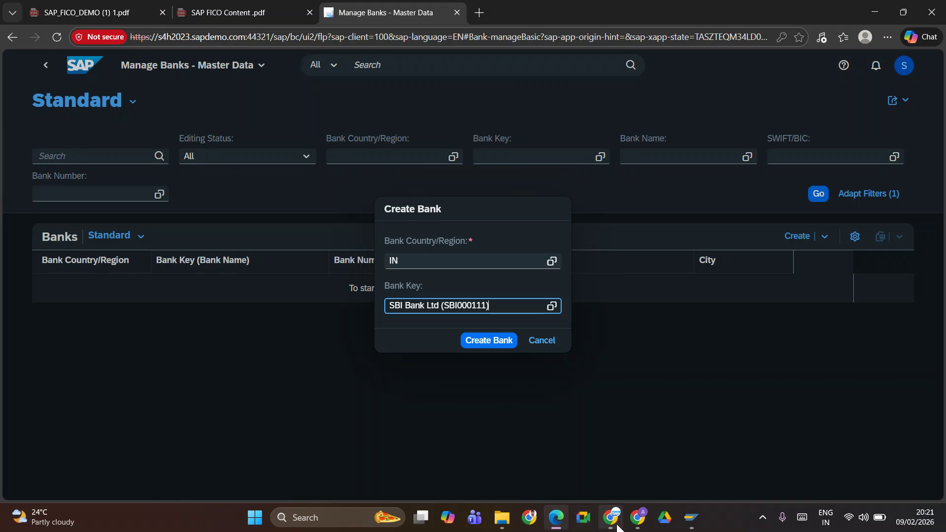
mouse_move(611, 517)
left_click(527, 450)
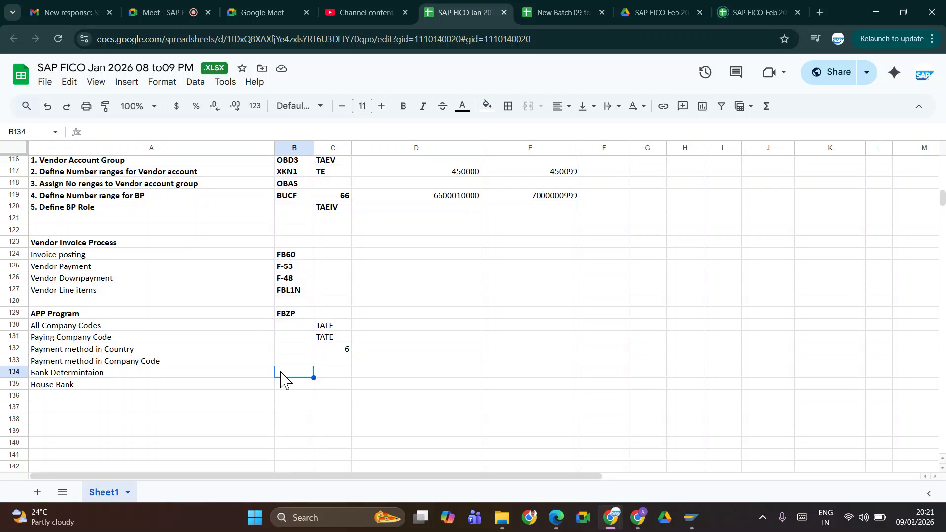
key("alt+Tab")
key("alt+Tab")
key("alt+Tab")
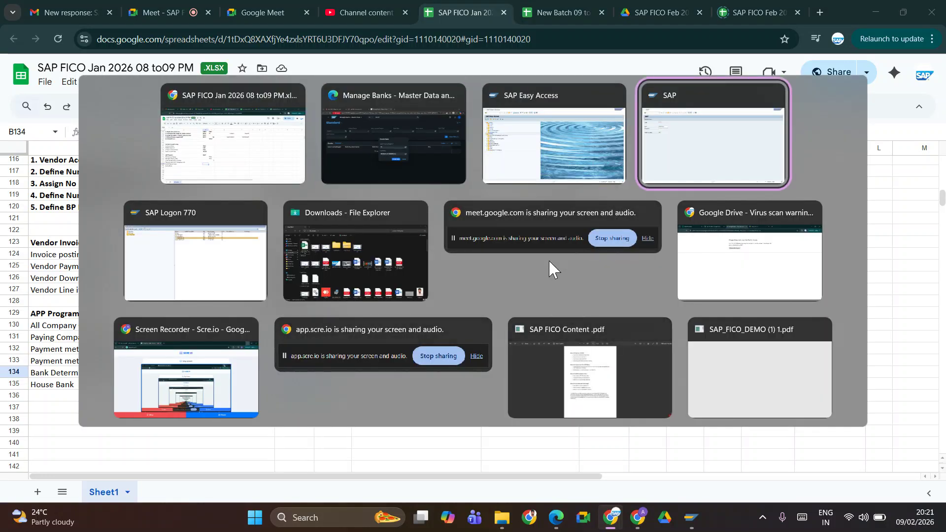
key("alt+shift+Tab")
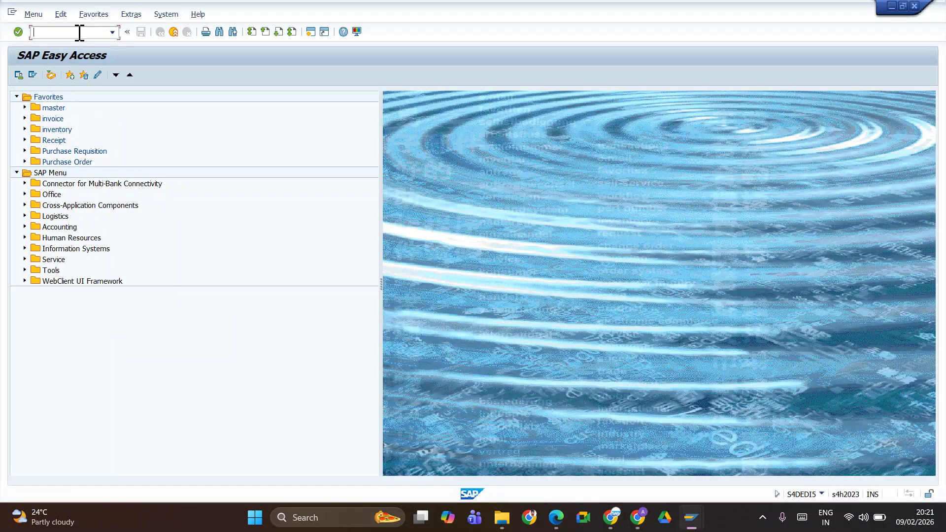
Run transaction FI12 to display the house banks by company code
type("SPRO")
type("sm12")
type("fi01")
key("Down")
key("Return")
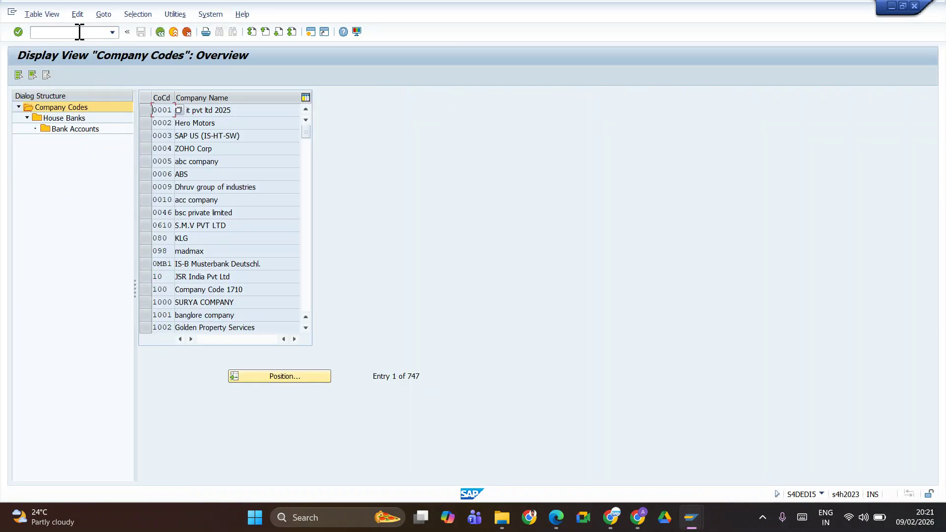
left_click(65, 119)
left_click(74, 107)
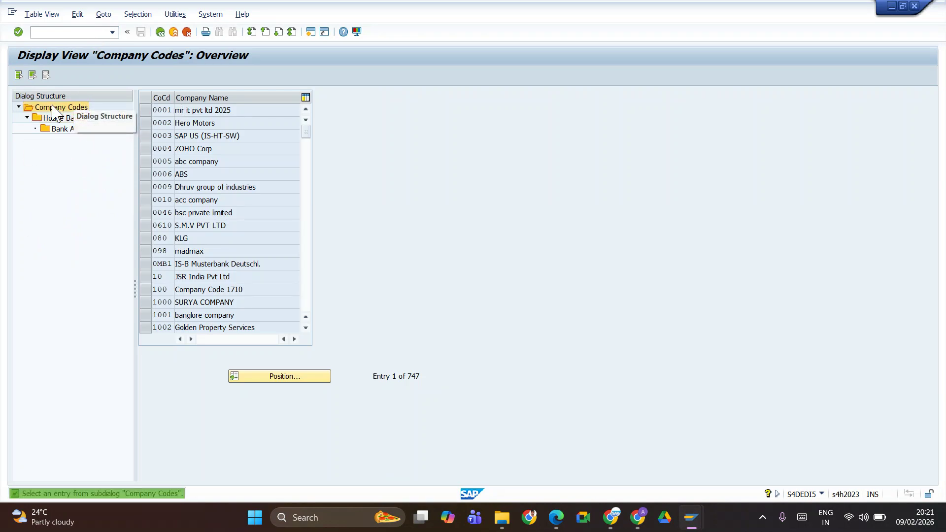
Jump to company code TATE, copy house bank ID SBI06, and return to the Fiori form
left_click(279, 377)
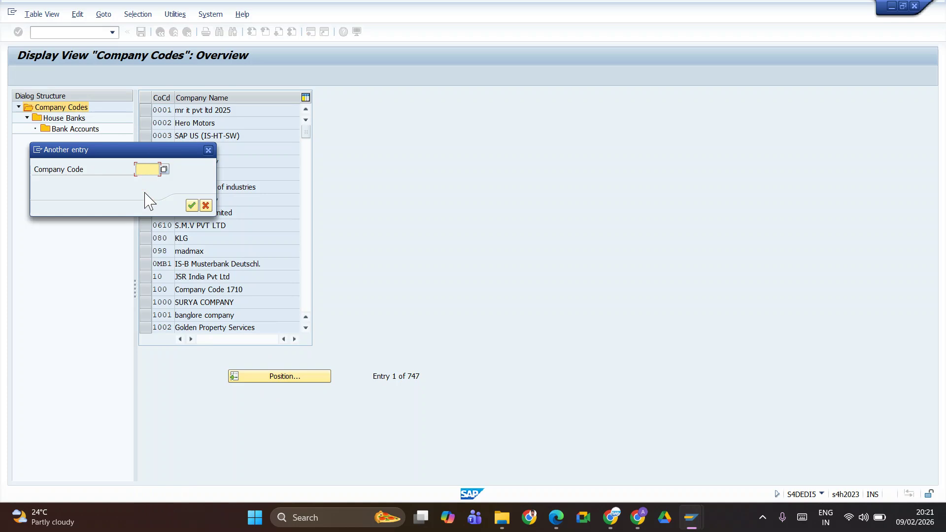
type("TAT")
left_click(151, 178)
key("Return")
left_click(144, 110)
left_click(64, 118)
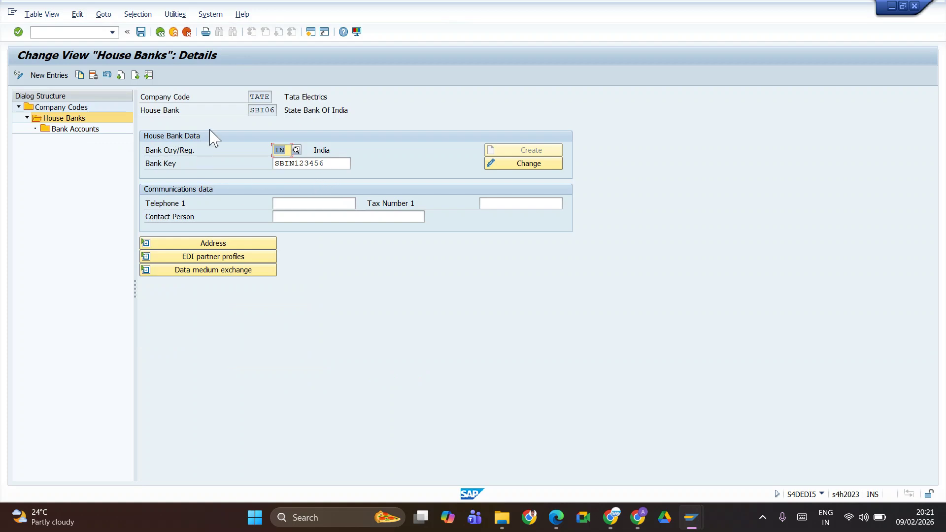
double_click(274, 111)
key("ctrl+c")
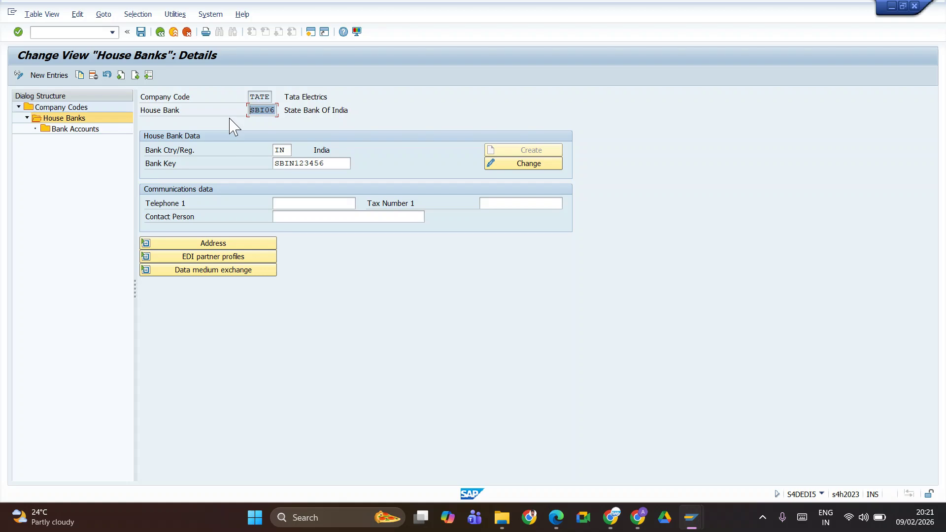
key("alt+Tab")
key("alt+Tab")
key("alt+Tab")
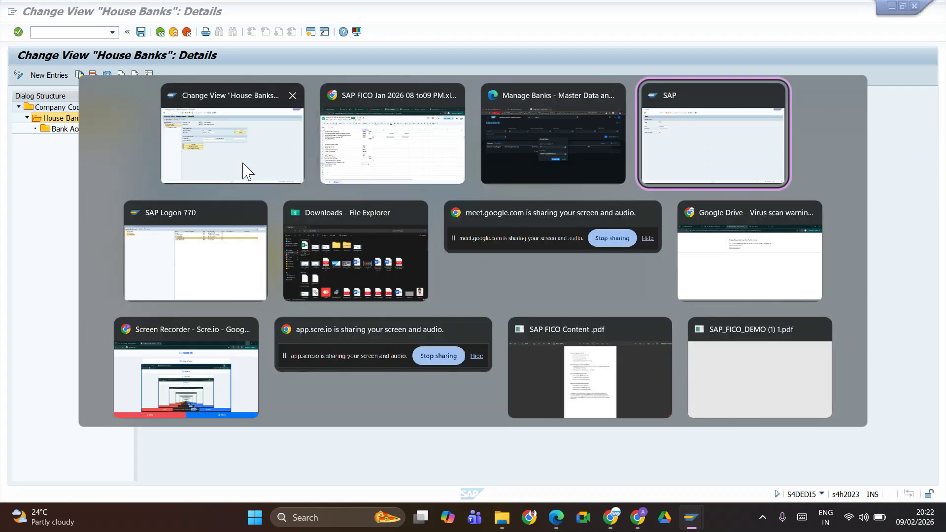
key("alt+shift+Tab")
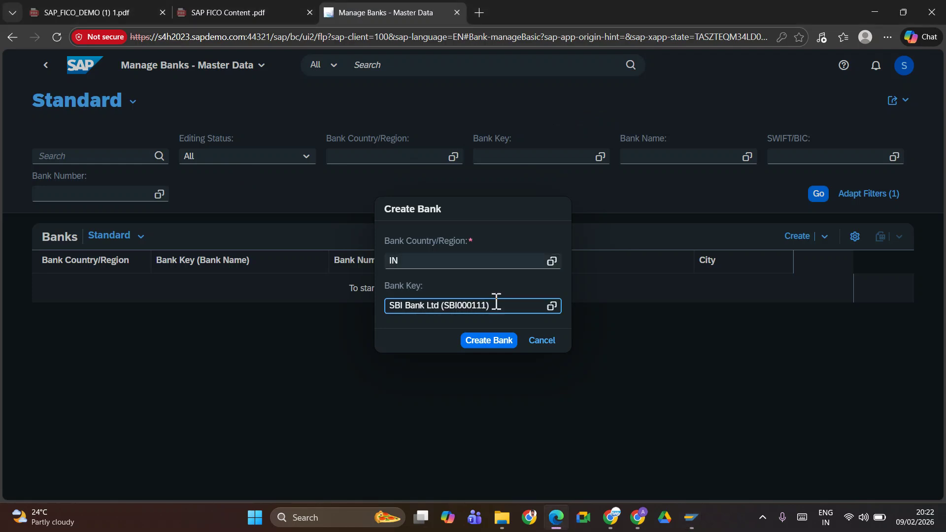
Try creating bank SBI06; it already exists, so dismiss the error and cancel
key("ctrl+a")
key("ctrl+v")
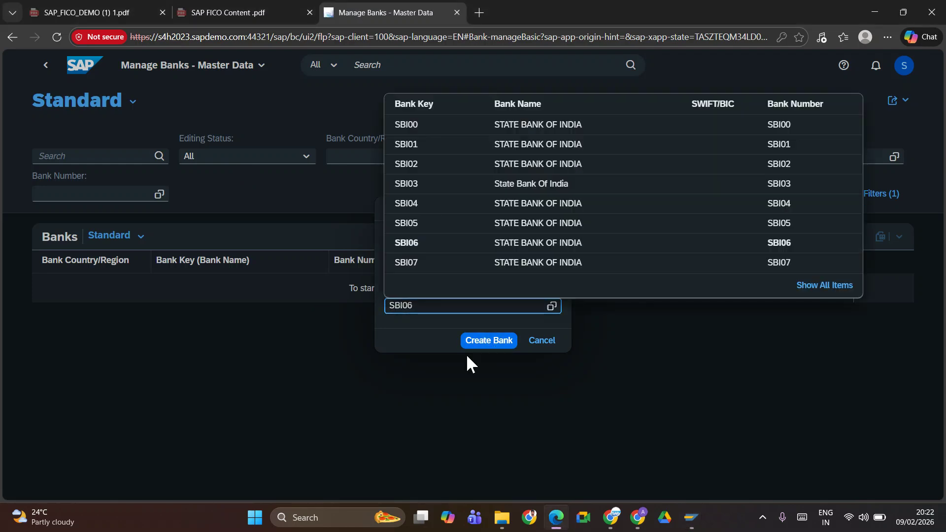
left_click(427, 247)
left_click(474, 344)
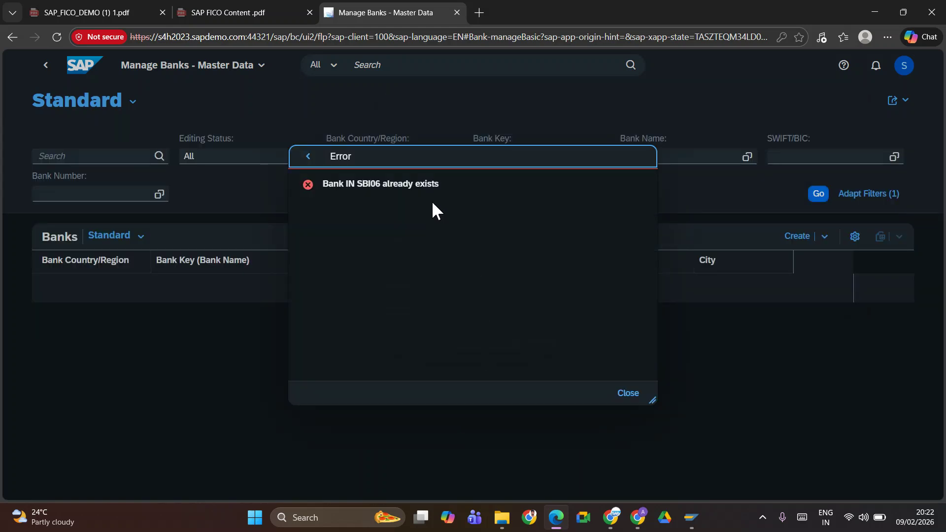
left_click(626, 394)
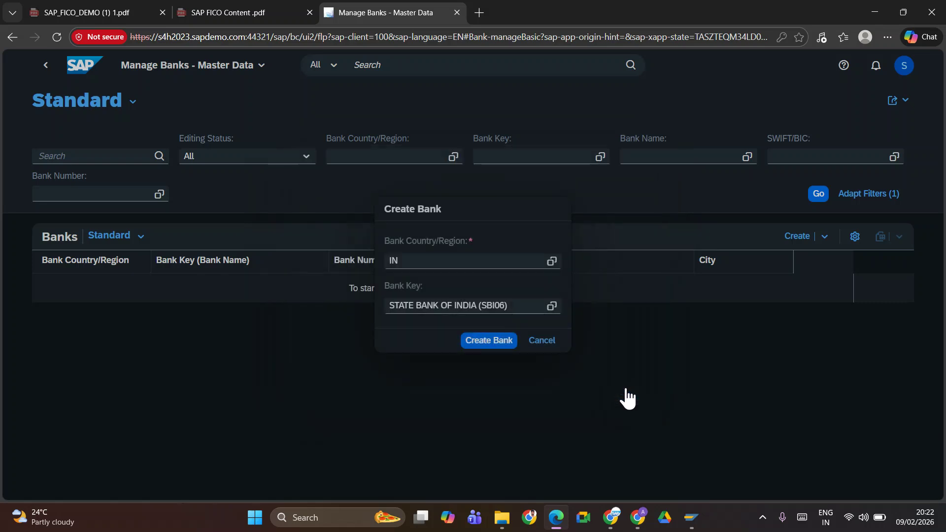
left_click(542, 340)
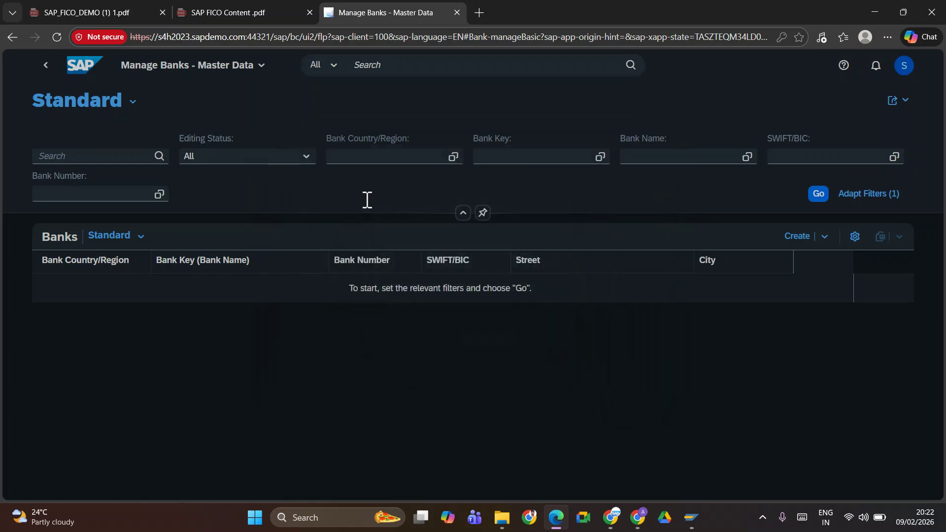
Go back, search apps for 'Manage Bank Account', and open Manage Bank Accounts
left_click(44, 69)
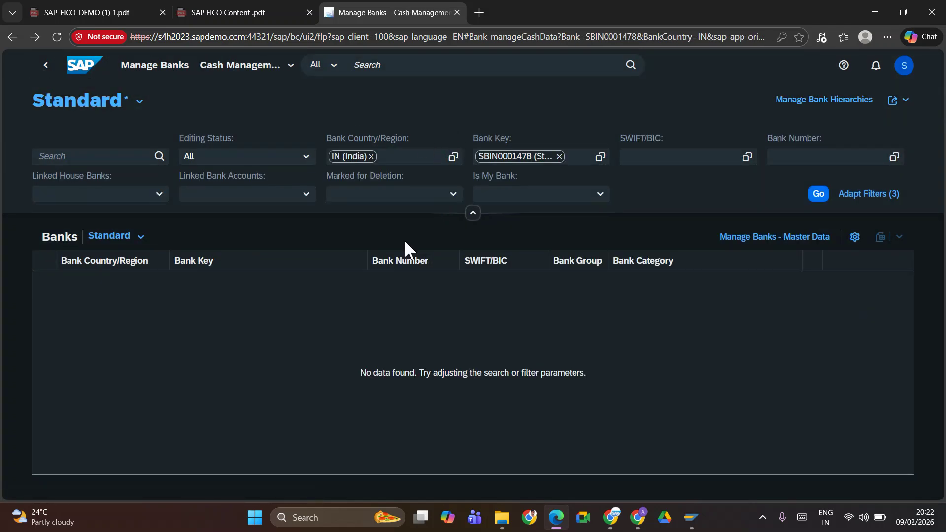
left_click(50, 70)
left_click(45, 70)
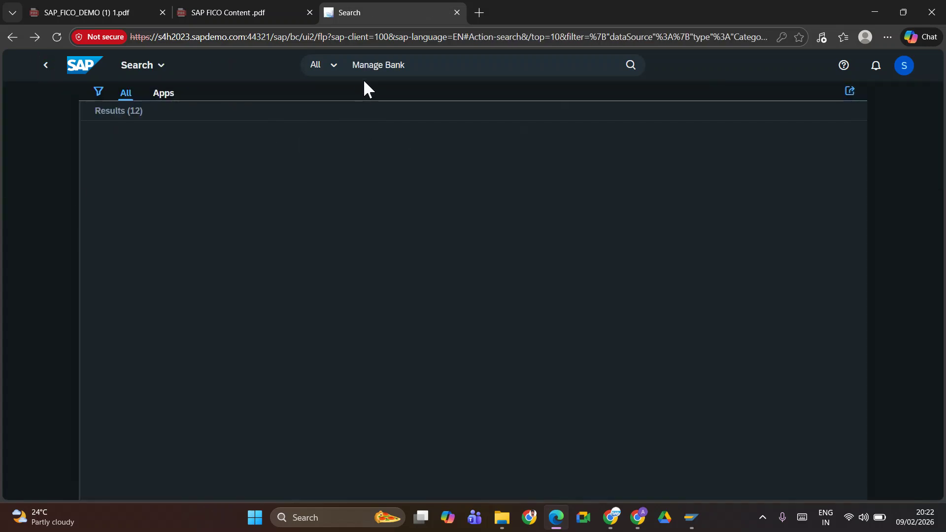
left_click(423, 66)
type("AV")
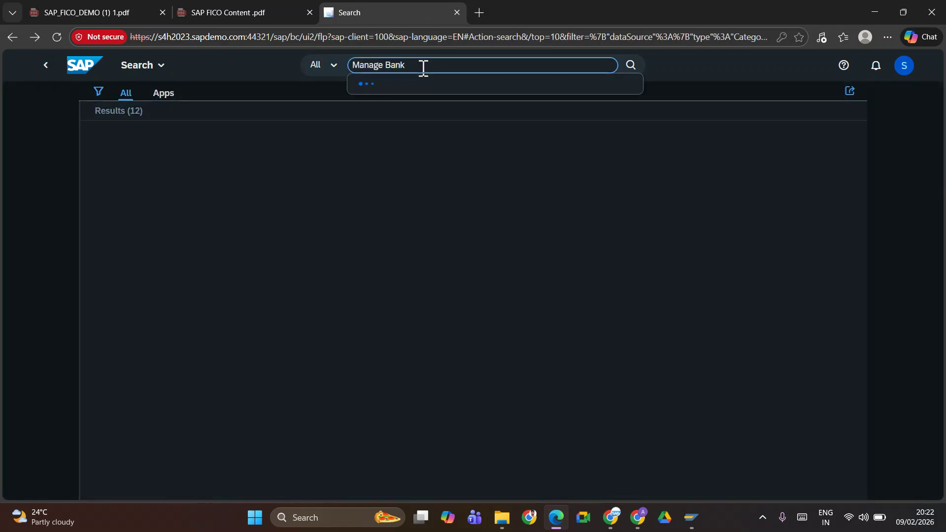
key("BackSpace")
type("CCOUNT")
key("Return")
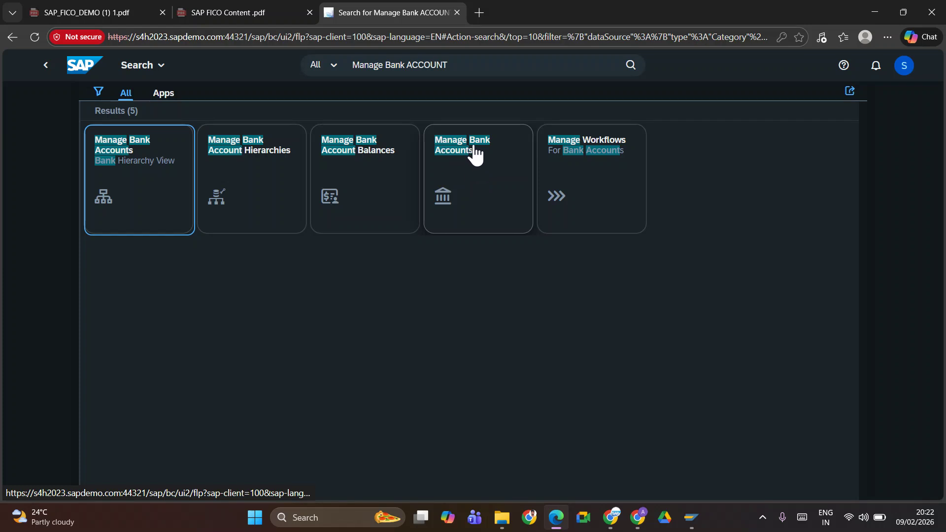
left_click(460, 147)
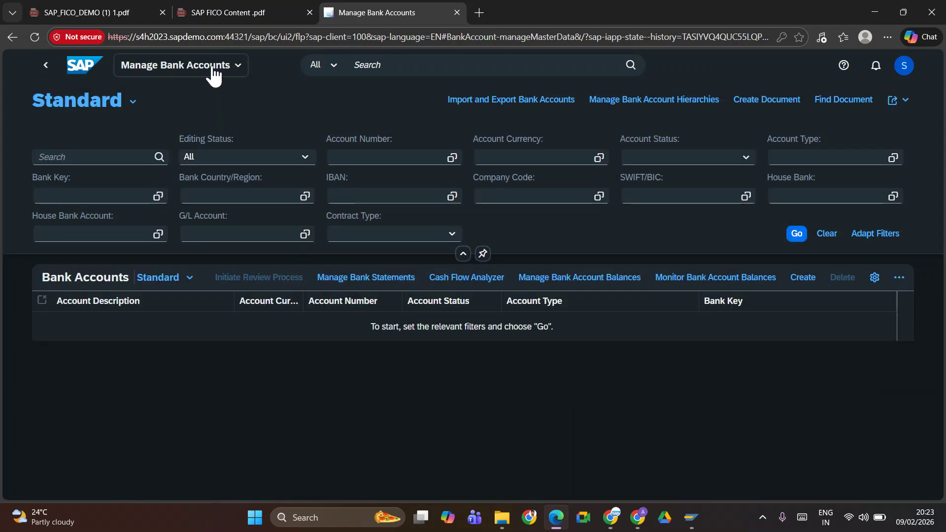
Create a new bank account for company code TATE with account type 01, Current Account
left_click(803, 278)
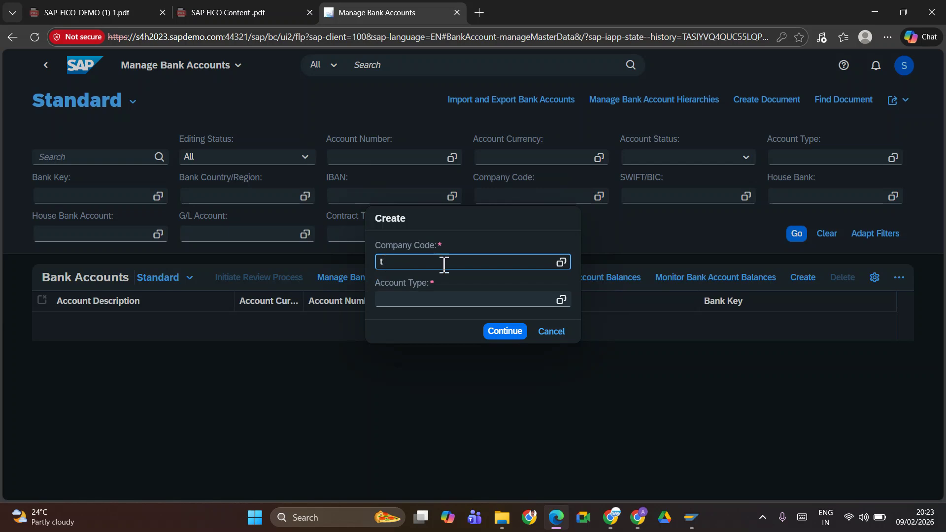
type("TATE")
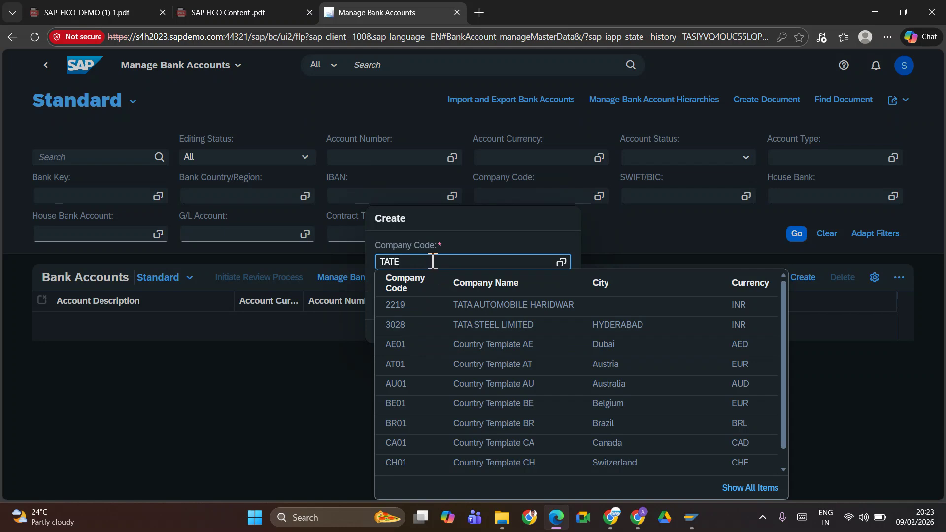
key("Tab")
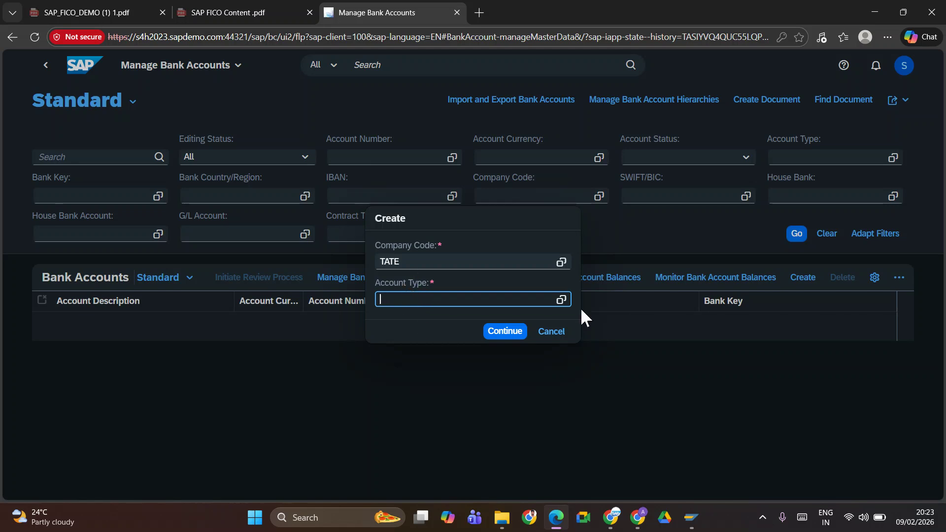
left_click(562, 301)
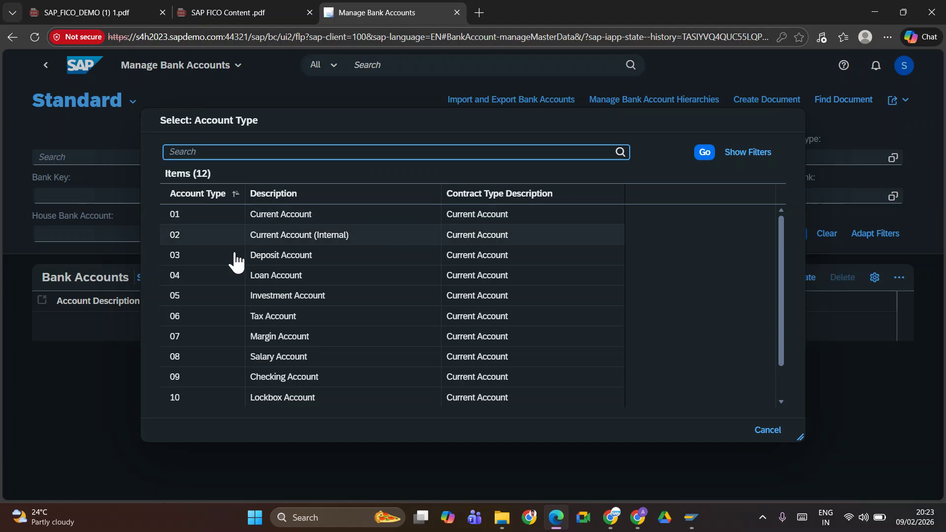
left_click(202, 217)
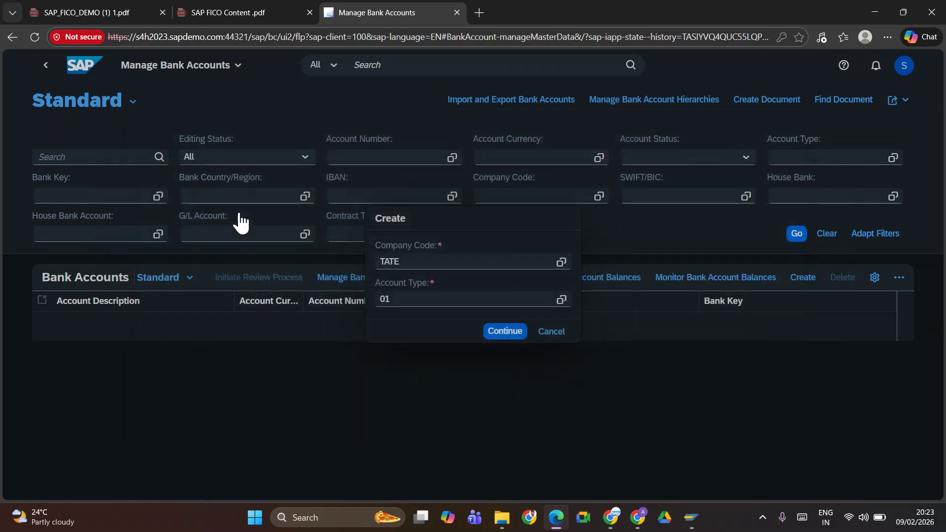
left_click(504, 332)
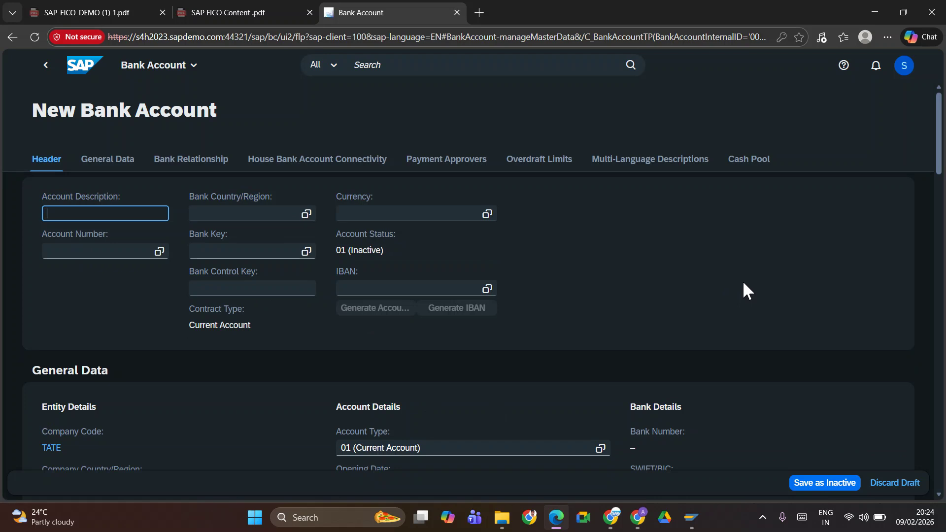
type("SBI06")
left_click(82, 252)
type("12")
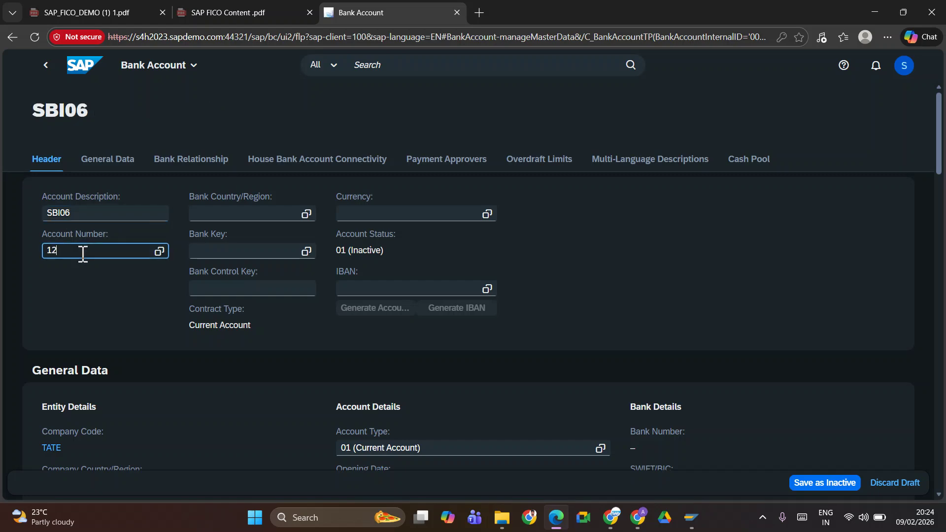
type("34567")
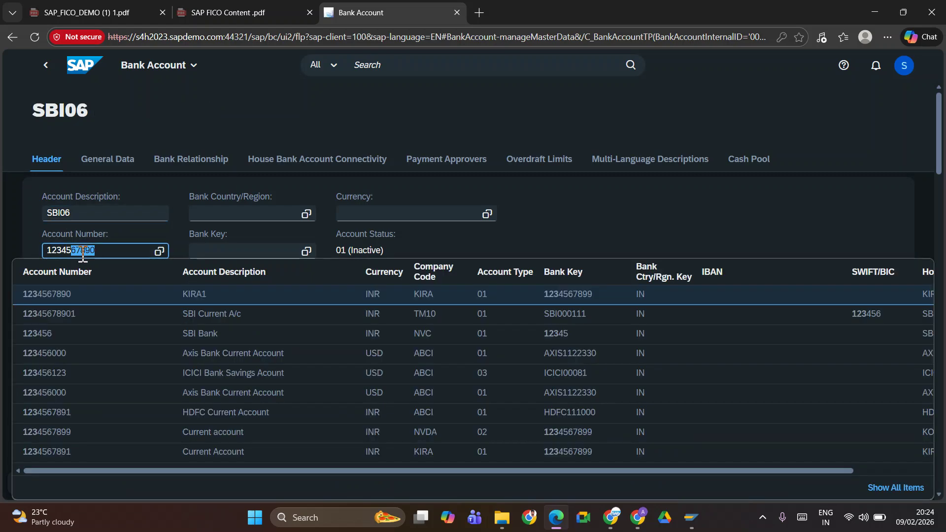
type("890")
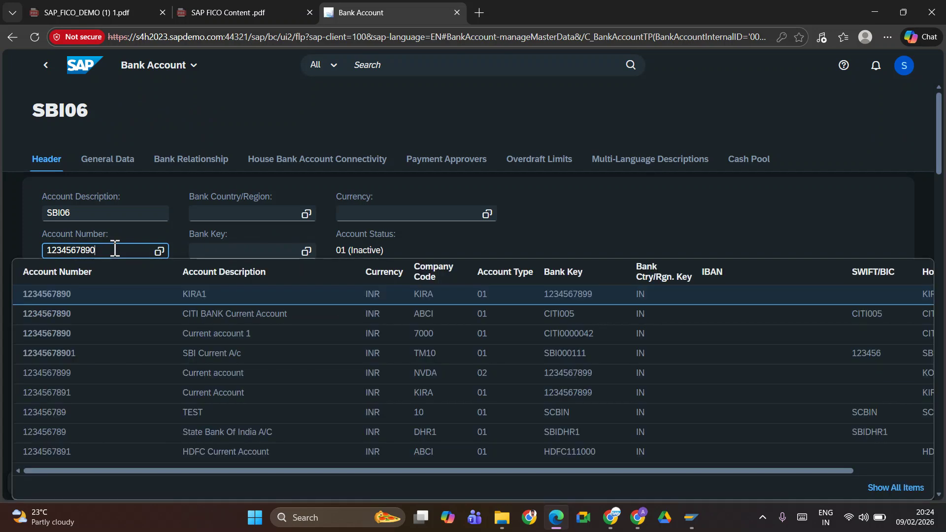
key("Tab")
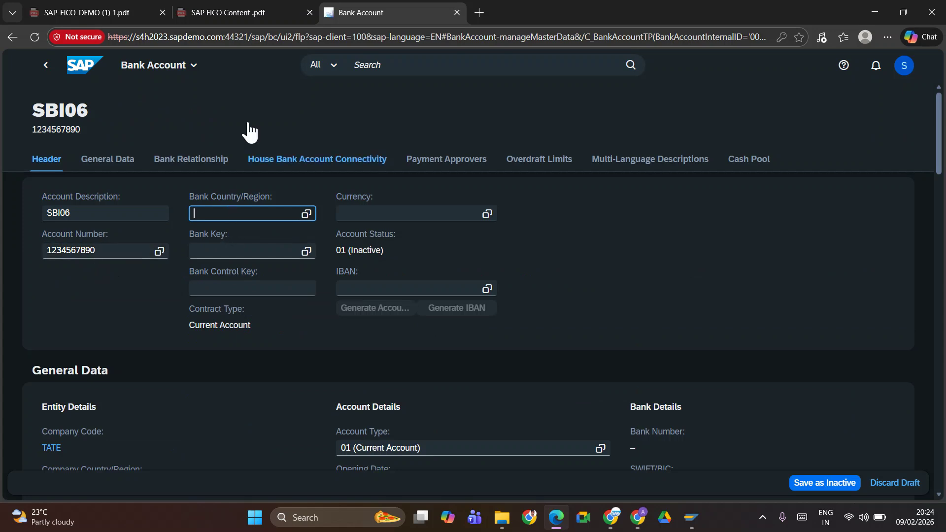
Set bank country IN, bank key SBI06 and currency Indian Rupee (INR)
type("IN")
key("Tab")
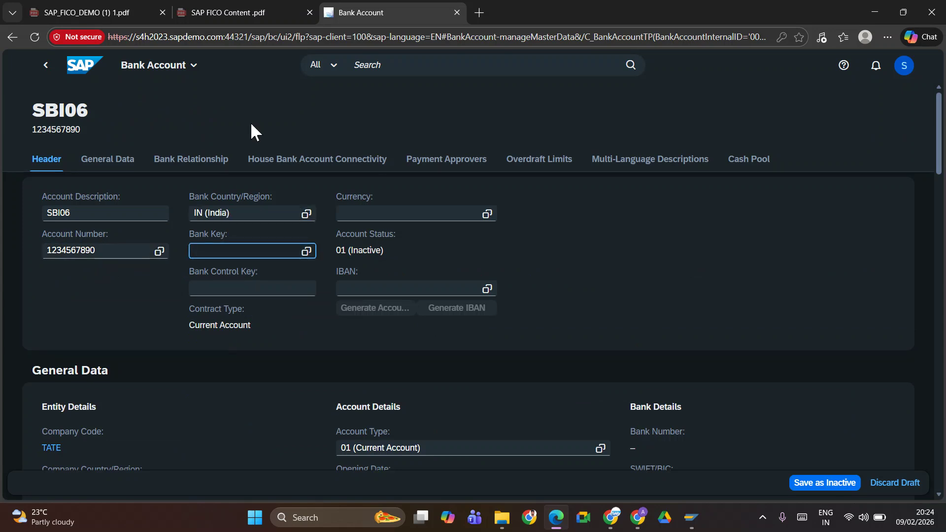
type("SBI06")
left_click(160, 311)
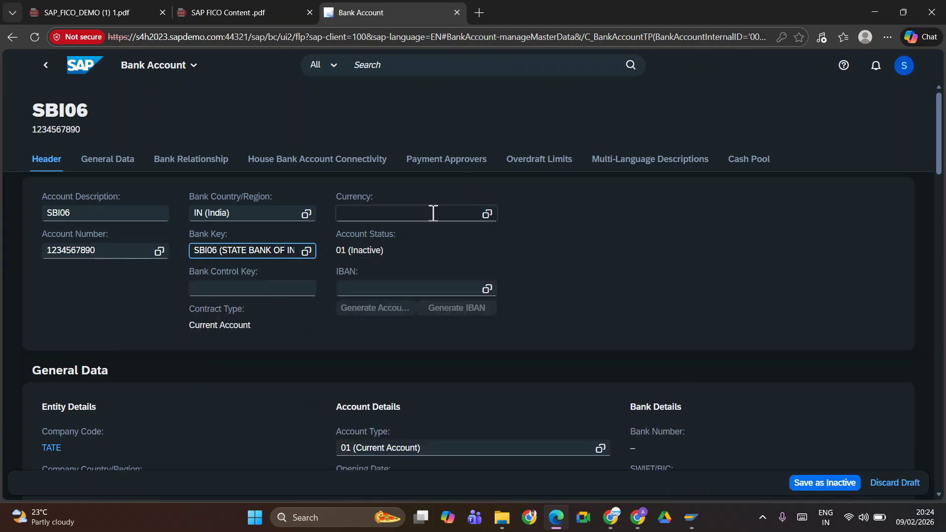
left_click(408, 212)
type("INR")
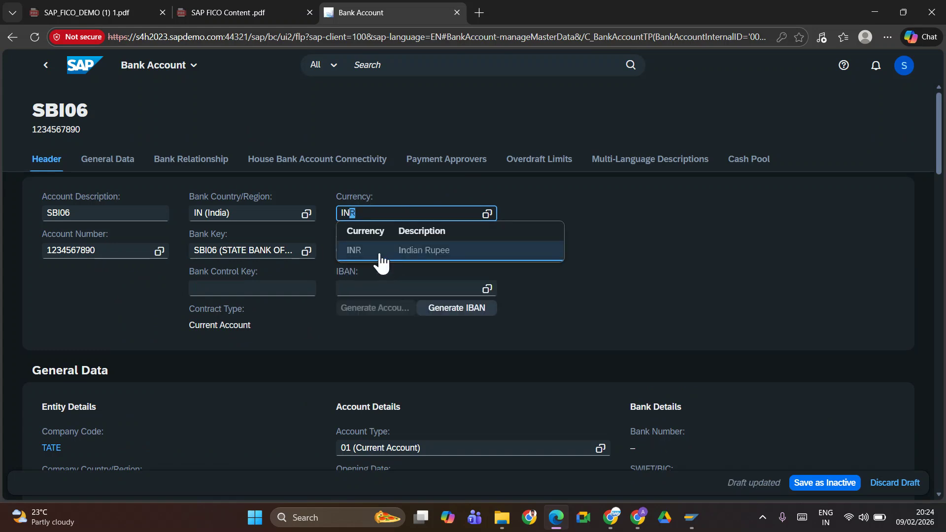
left_click(380, 252)
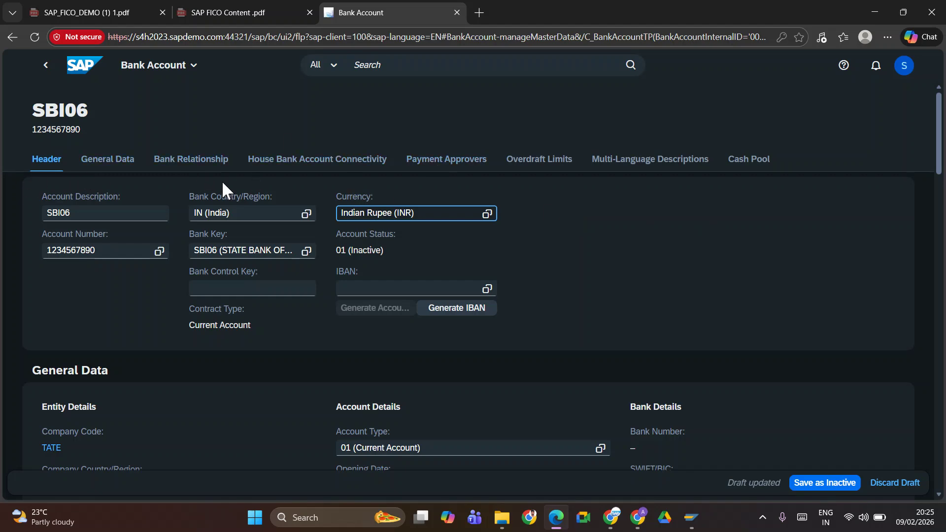
Add a house bank connectivity entry with house bank SBI06 and account SBI06, then read its error
left_click(279, 165)
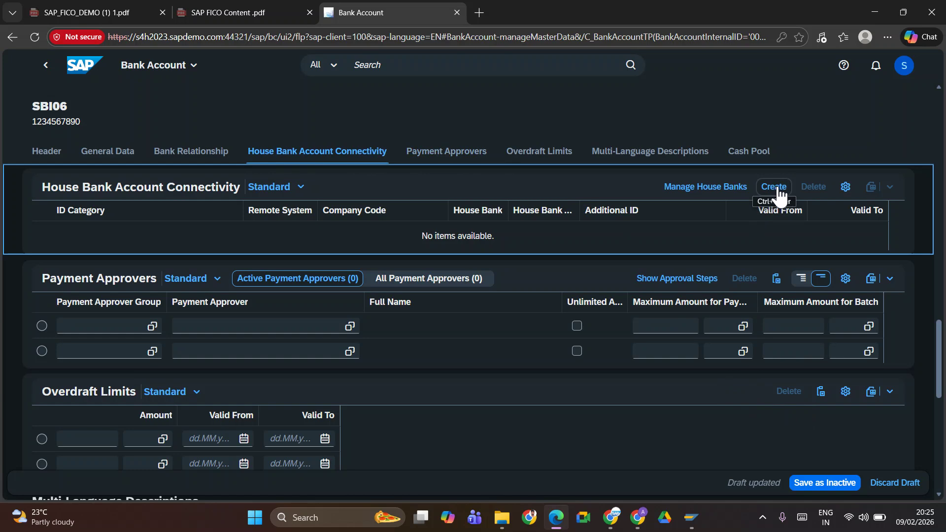
left_click(777, 190)
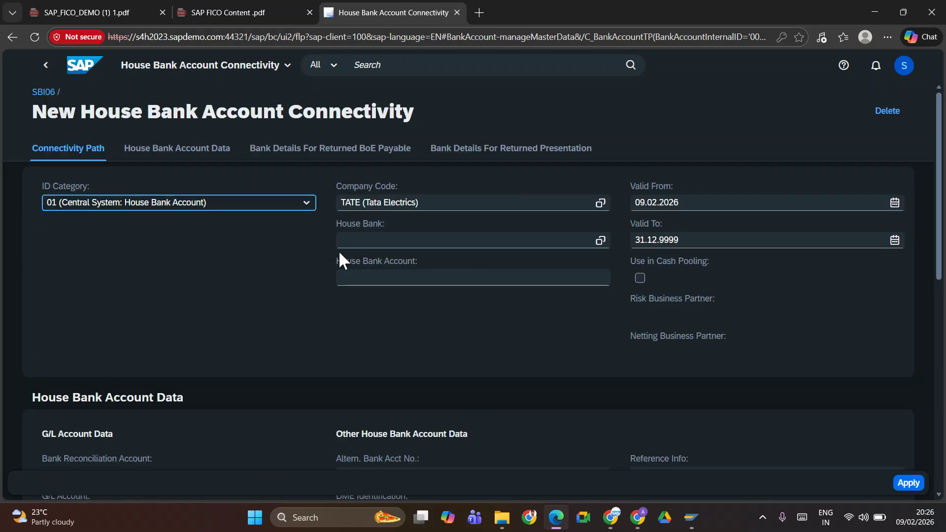
left_click(364, 240)
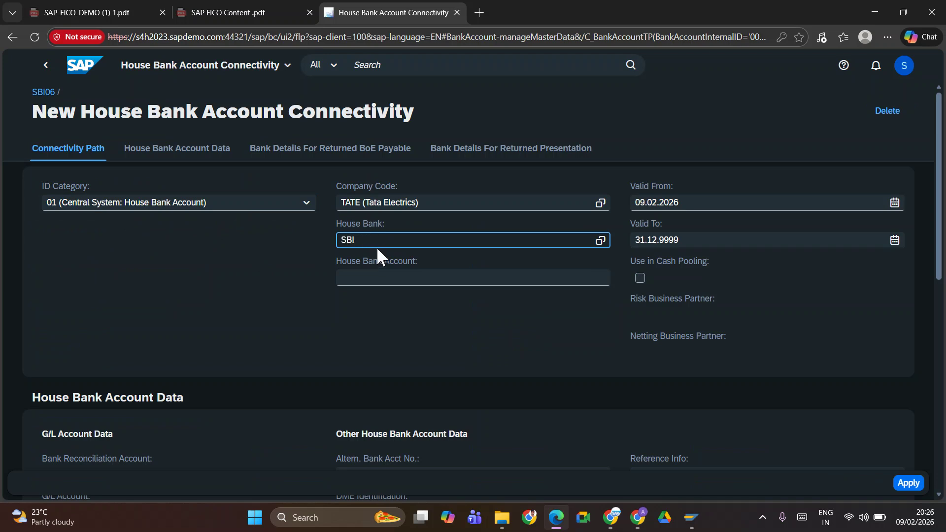
type("SBI06")
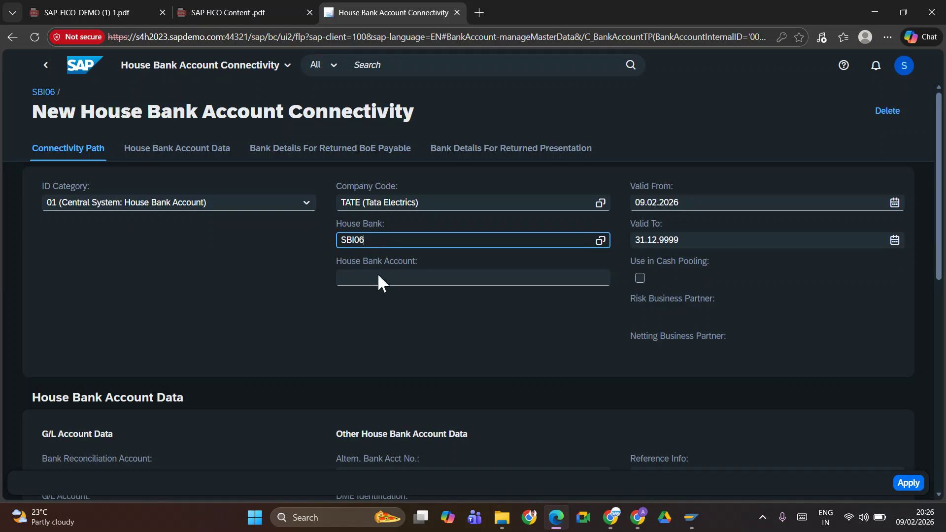
left_click(370, 280)
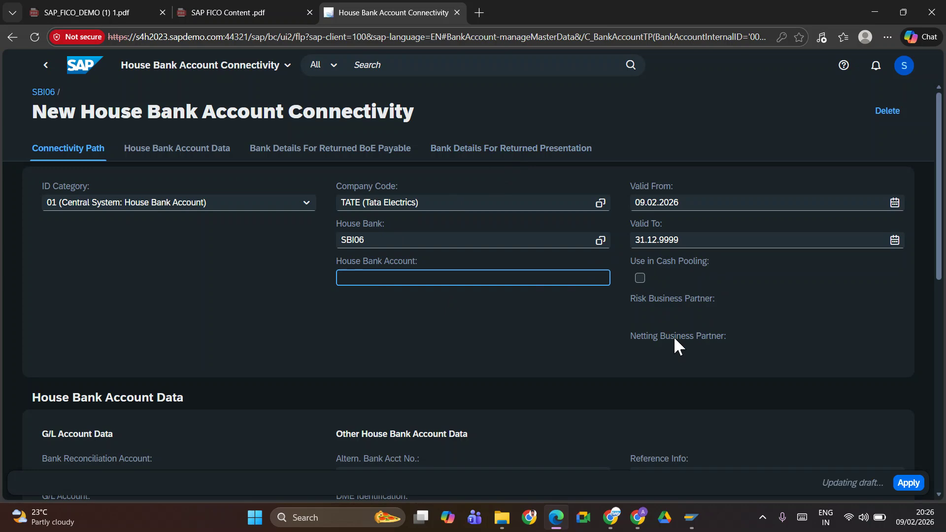
scroll(556, 367, "down", 10)
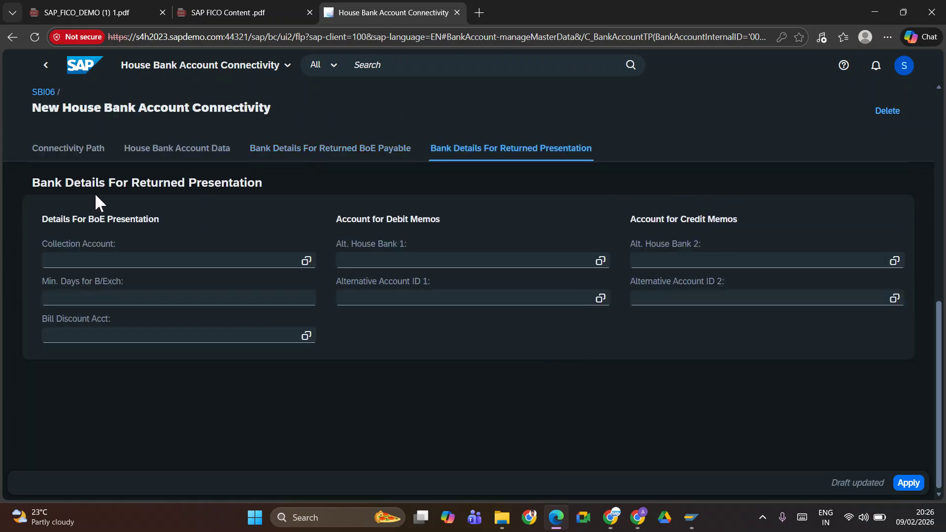
scroll(528, 260, "up", 10)
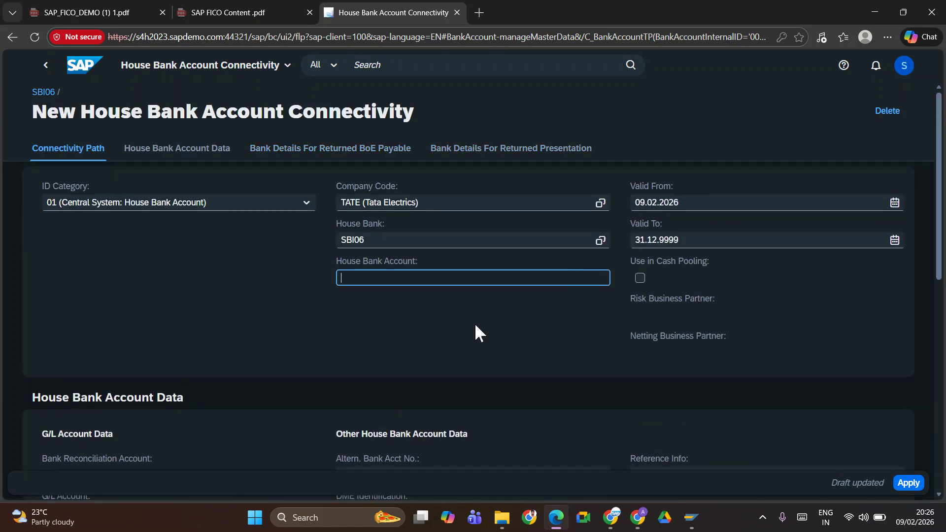
type("SBI06")
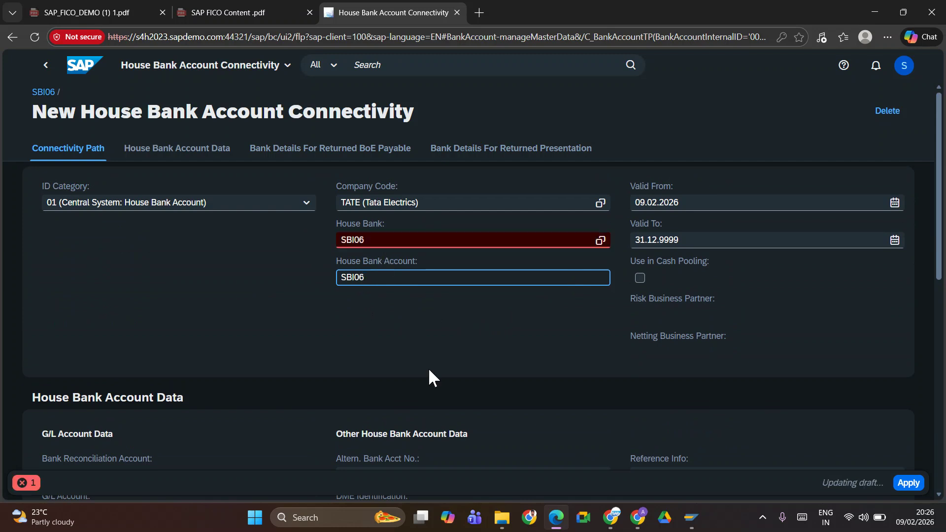
left_click(405, 240)
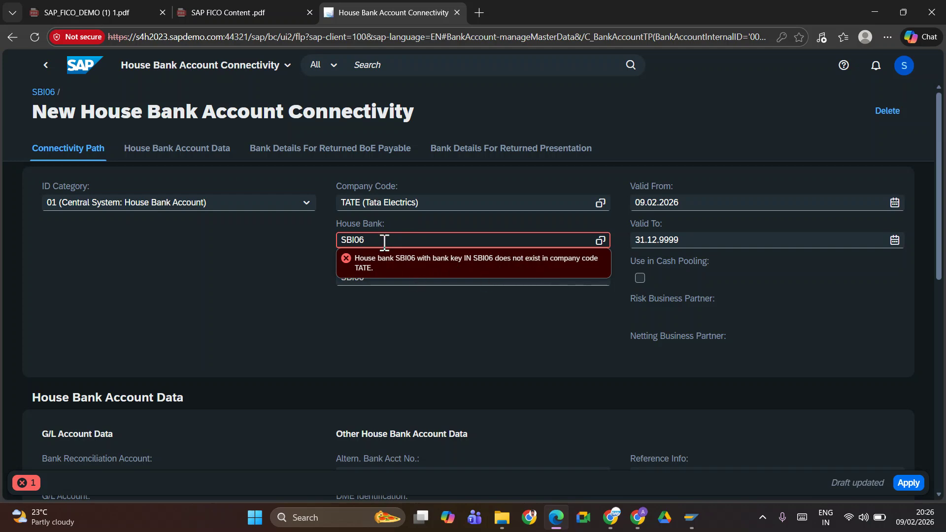
Check house bank SBI06's bank key SBIN123456 in SAP GUI, try it as the house bank, then clear it
key("alt+Tab")
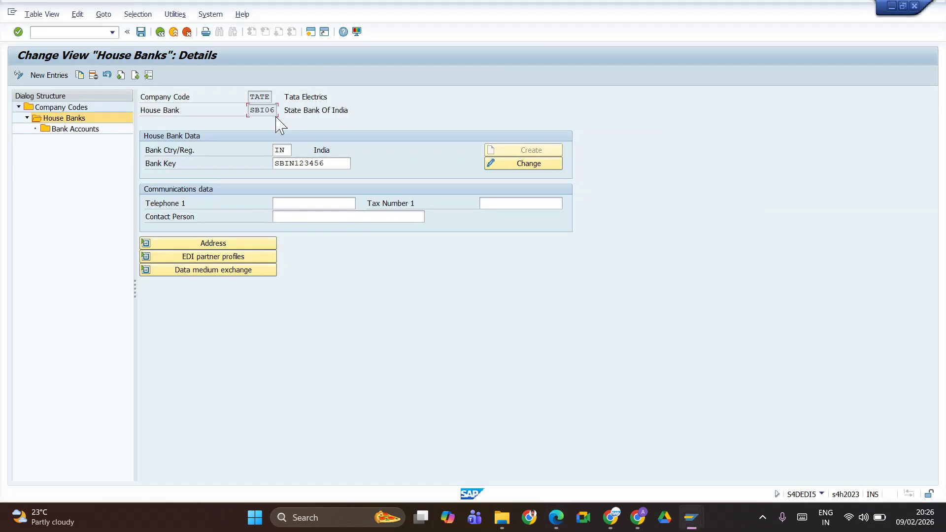
left_click(312, 163)
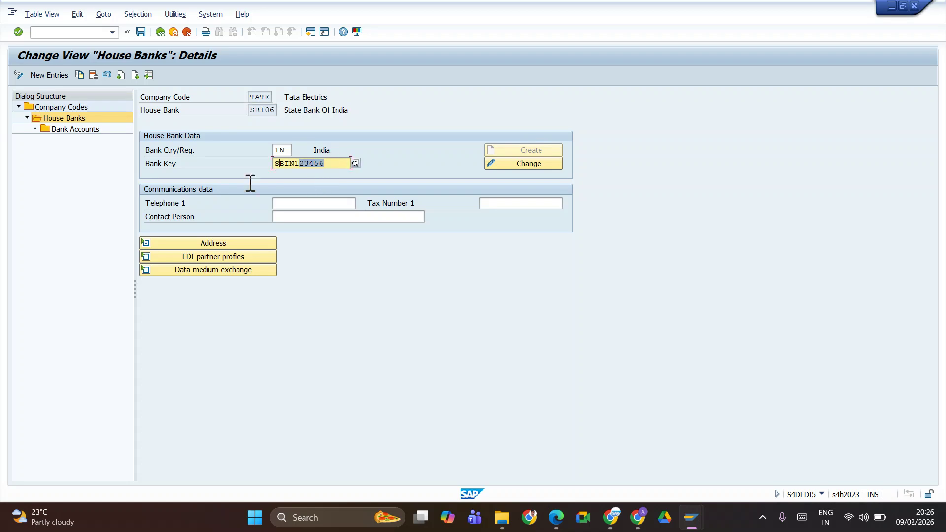
key("alt+Tab")
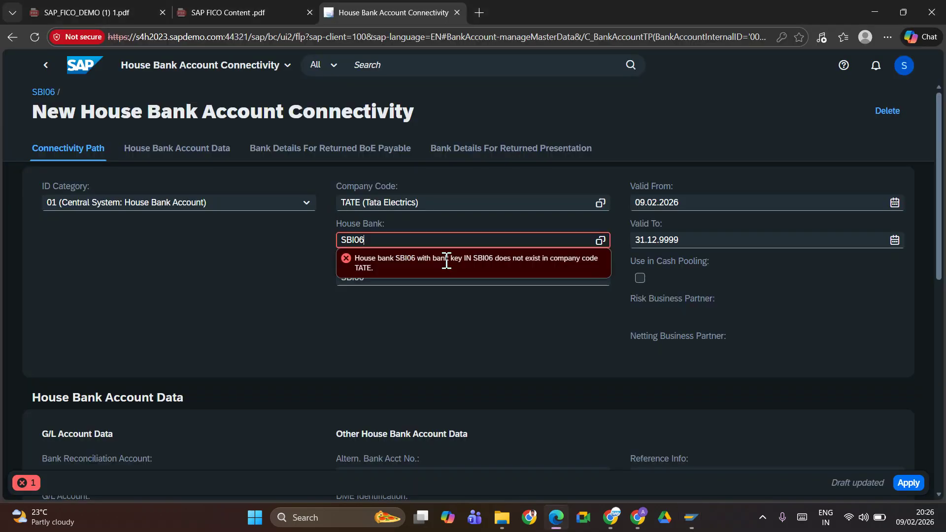
double_click(403, 237)
type("SBIN123456")
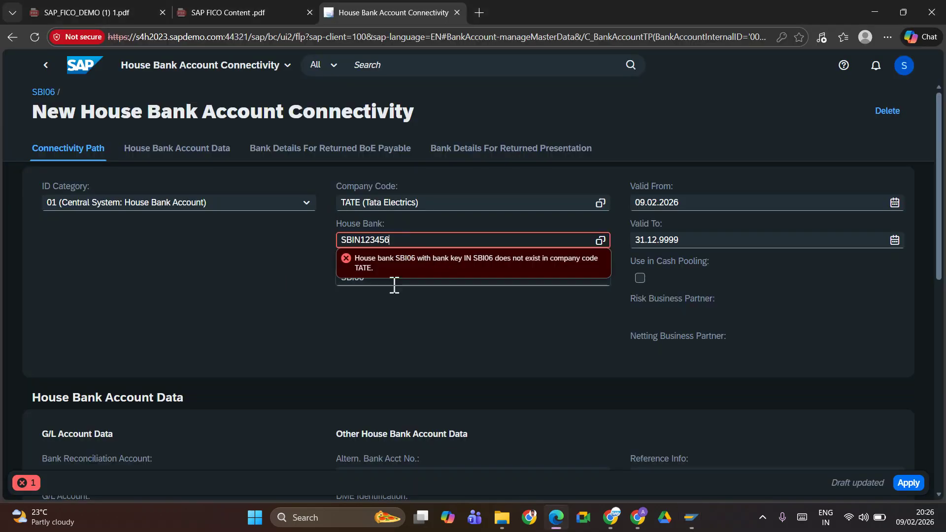
left_click_drag(401, 239, 290, 237)
key("BackSpace")
Find the house bank value help empty, then copy house bank ID SBI06 from SAP GUI
left_click(601, 240)
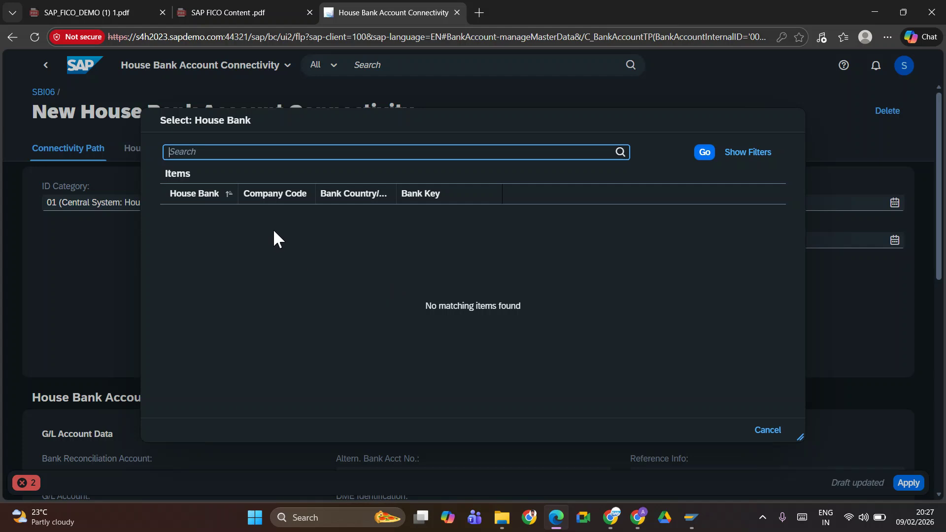
left_click(768, 430)
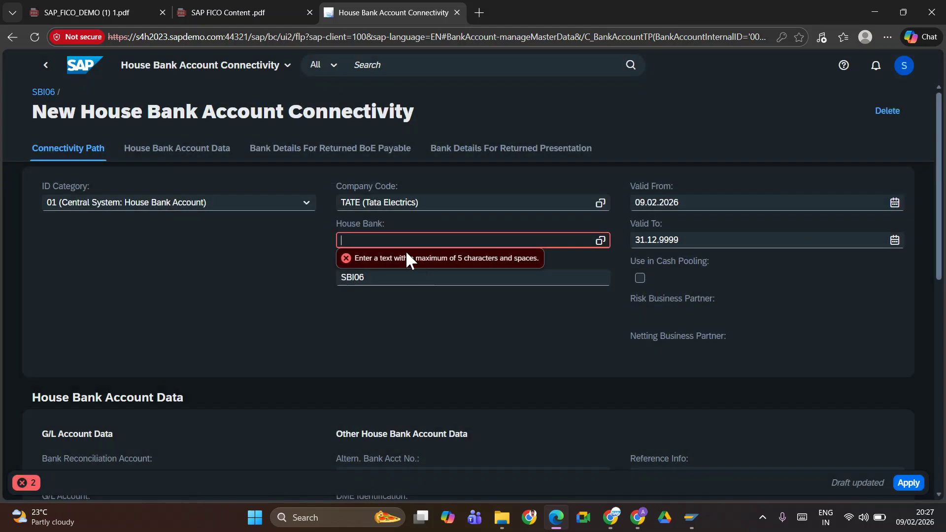
key("alt+Tab")
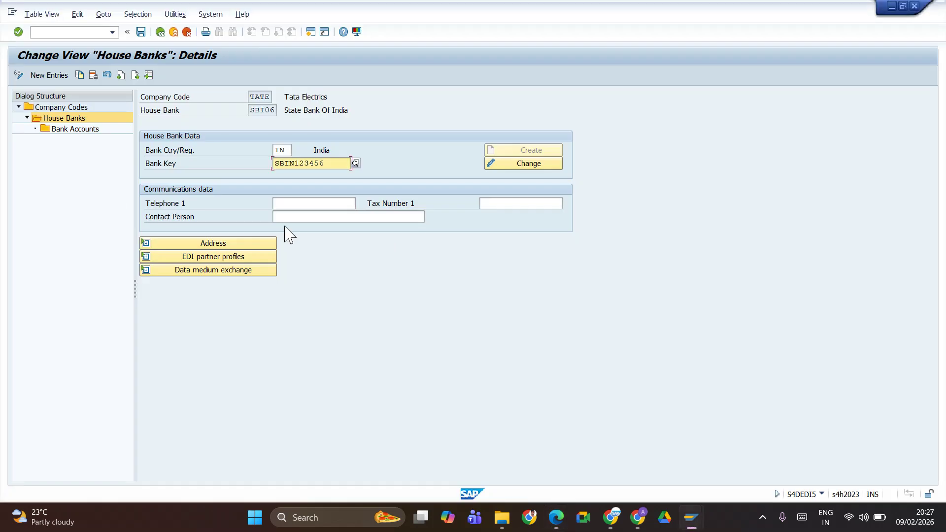
left_click(252, 110)
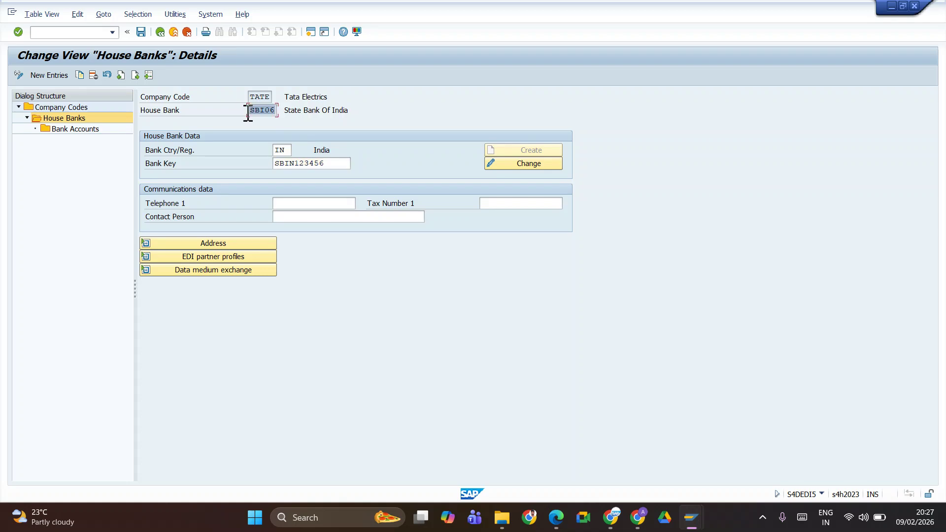
Paste SBI06 back into the House Bank field and dismiss its error message
key("alt+Tab")
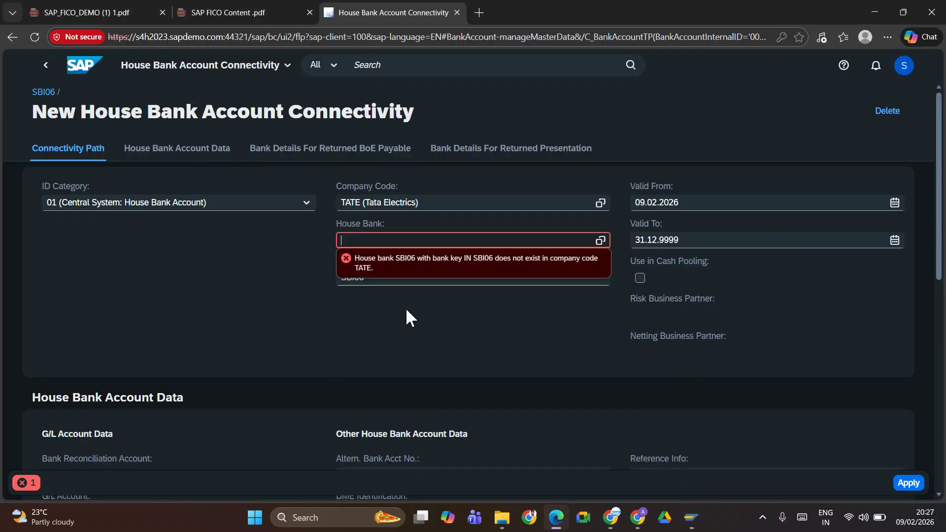
type("SBI06")
left_click(137, 299)
left_click(140, 156)
scroll(152, 249, "up", 2)
scroll(148, 249, "up", 3)
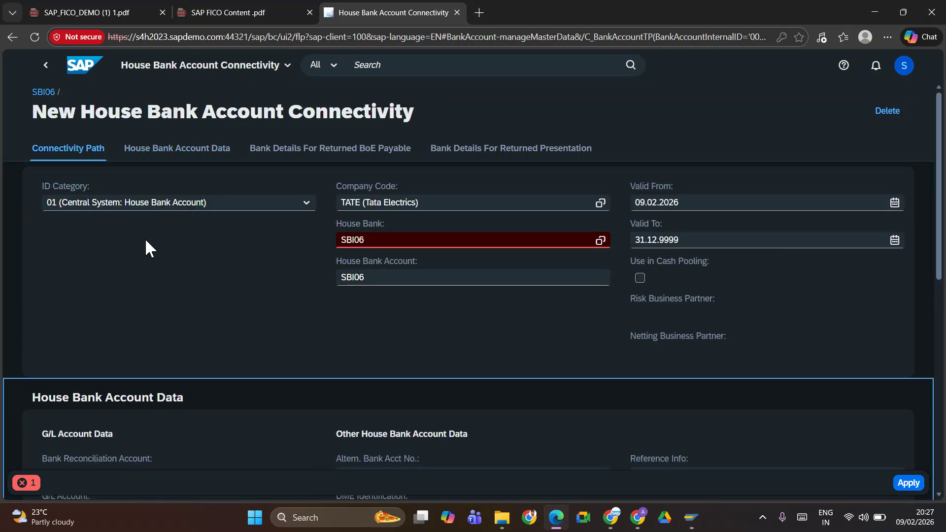
scroll(145, 246, "down", 8)
scroll(153, 248, "up", 10)
Clear the House Bank field and leave the connectivity page without saving
double_click(391, 239)
key("BackSpace")
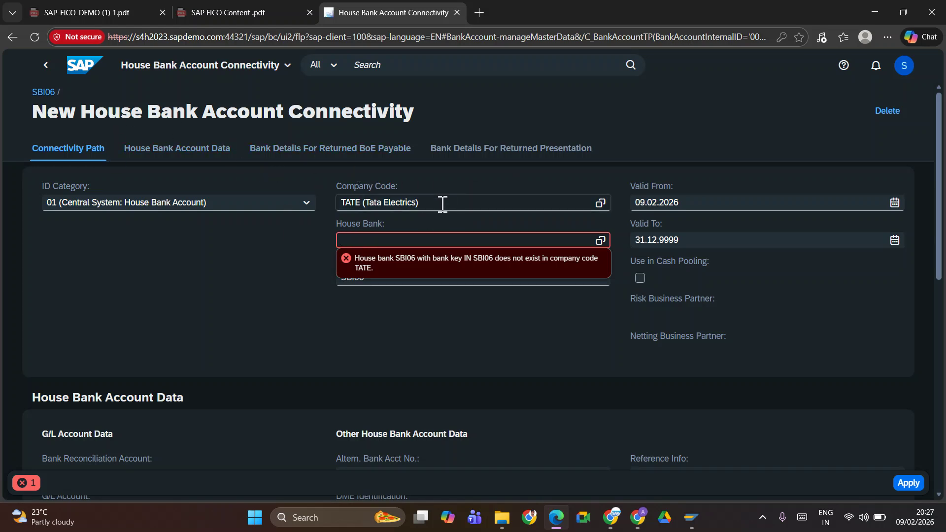
left_click(403, 249)
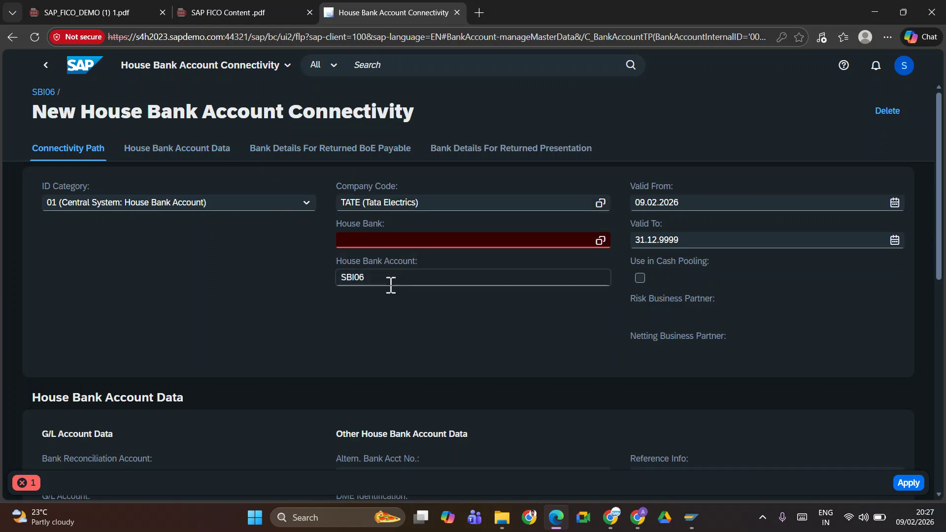
scroll(325, 253, "down", 7)
scroll(325, 253, "up", 7)
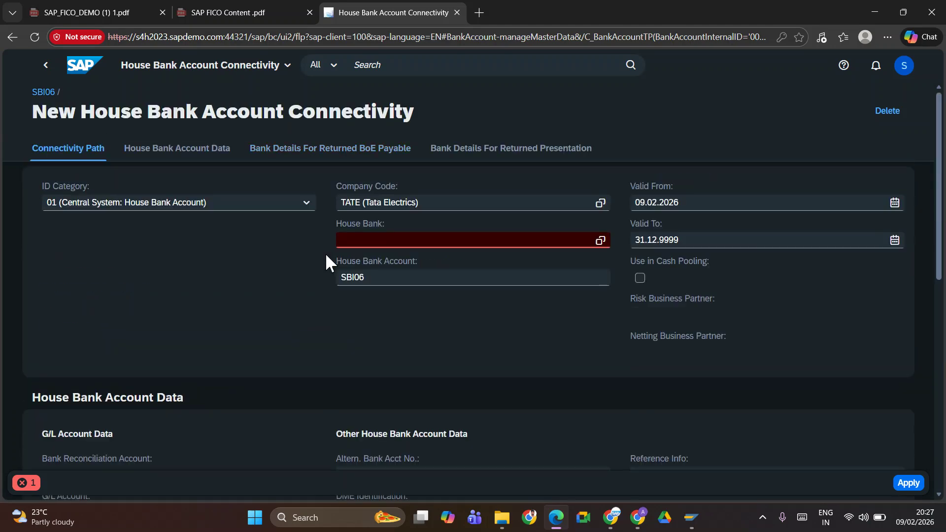
left_click(43, 67)
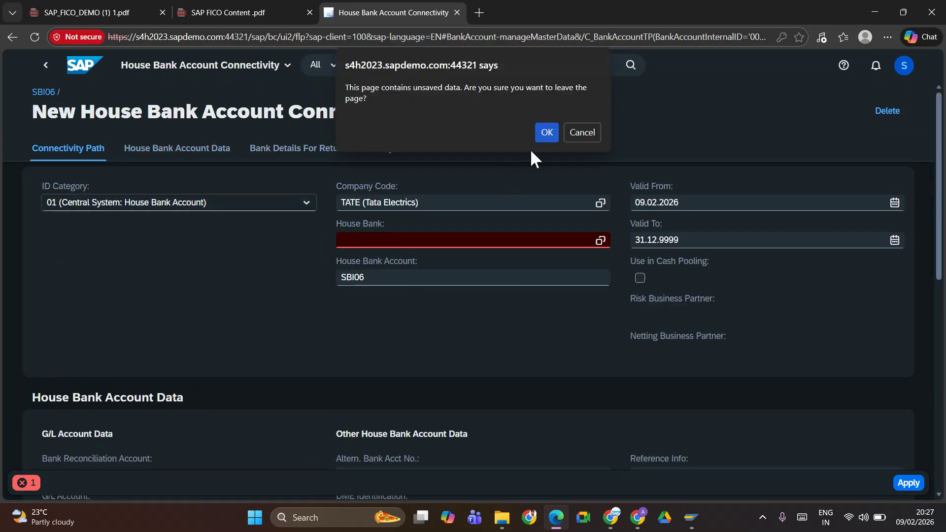
left_click(545, 132)
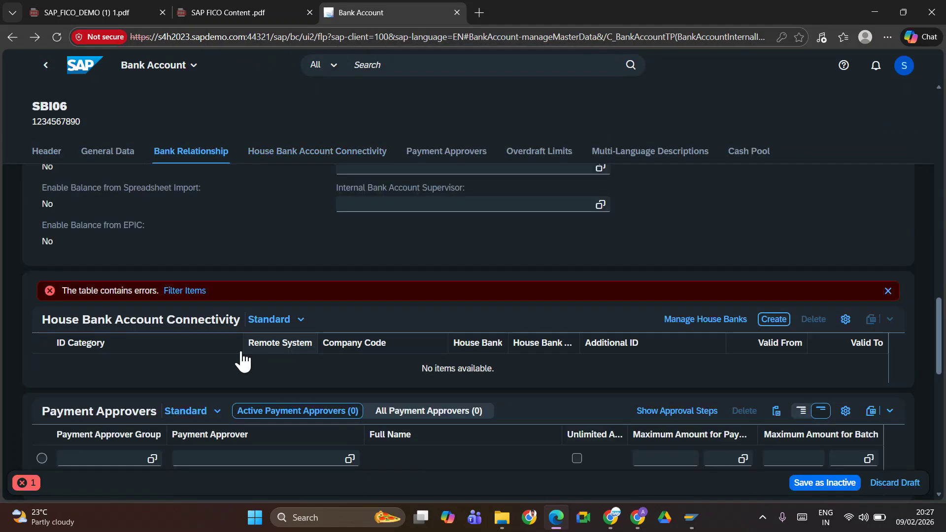
scroll(259, 276, "up", 20)
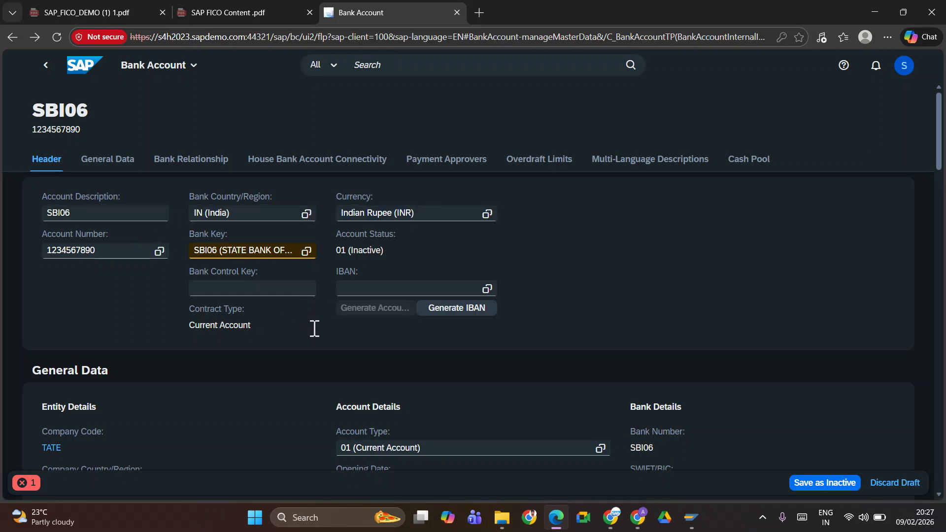
left_click(442, 309)
scroll(241, 357, "down", 5)
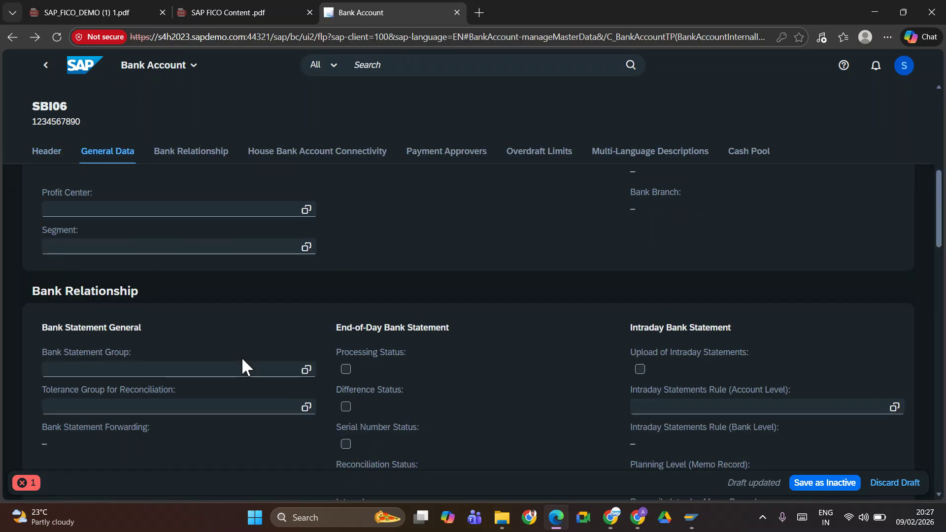
scroll(242, 357, "up", 6)
scroll(220, 374, "down", 5)
scroll(942, 218, "up", 1)
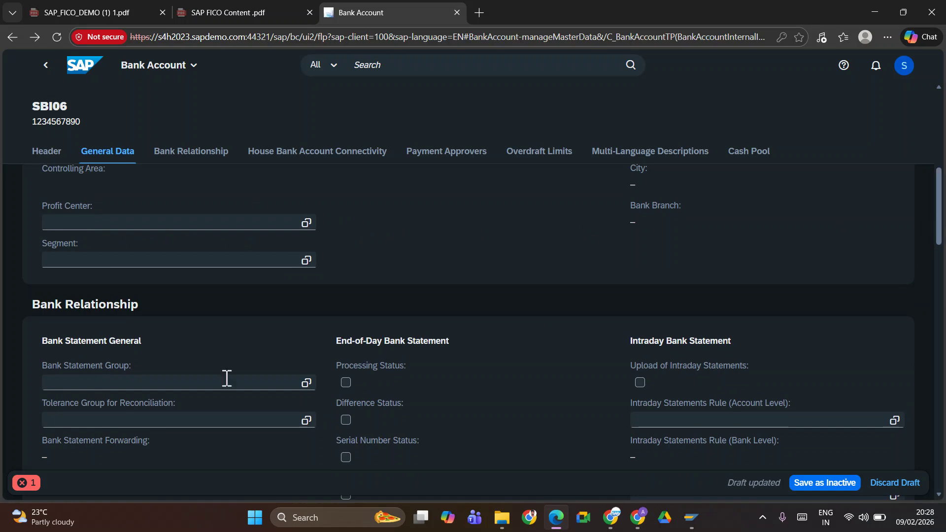
left_click_drag(938, 216, 939, 351)
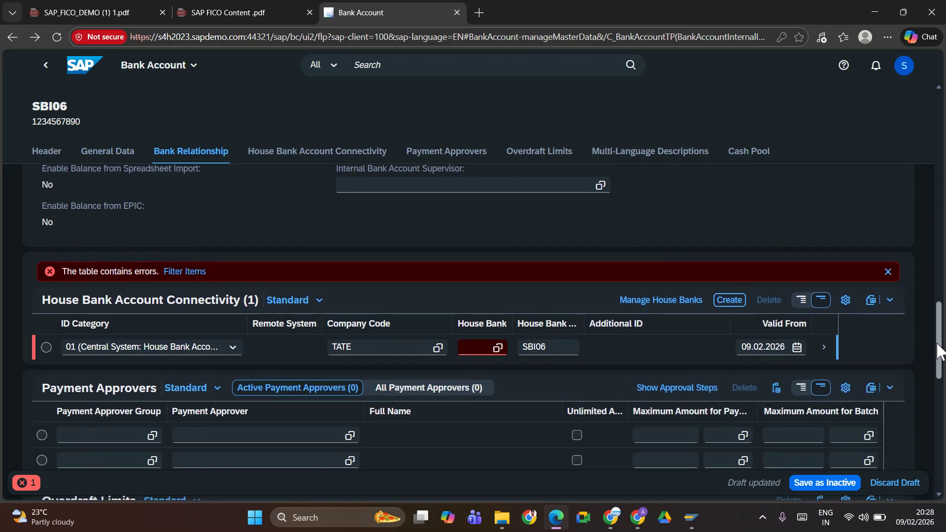
Enter SBI06 as the first connectivity row's house bank and apply its details
left_click(471, 348)
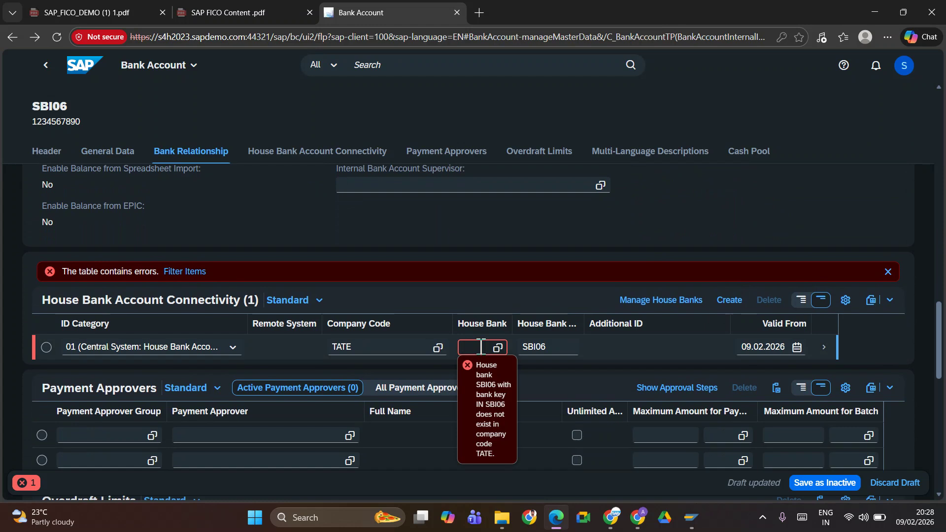
type("SB")
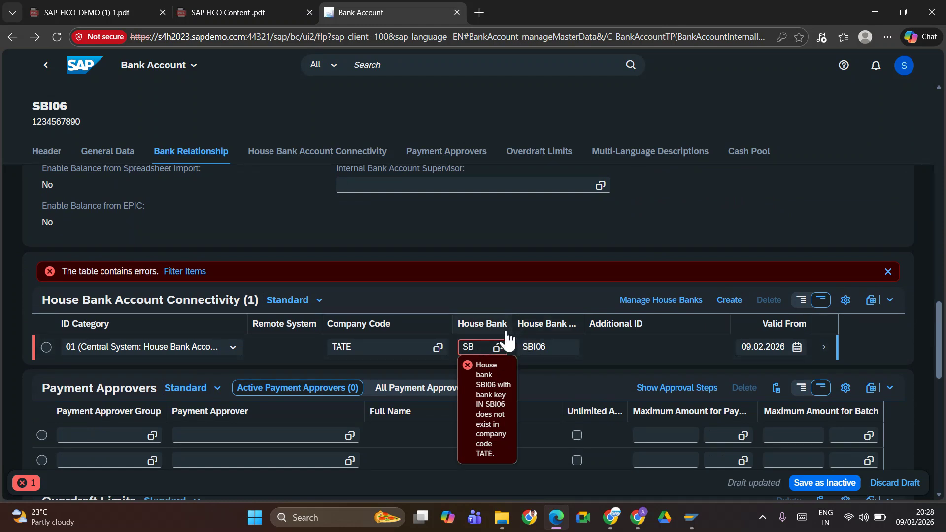
type("I06")
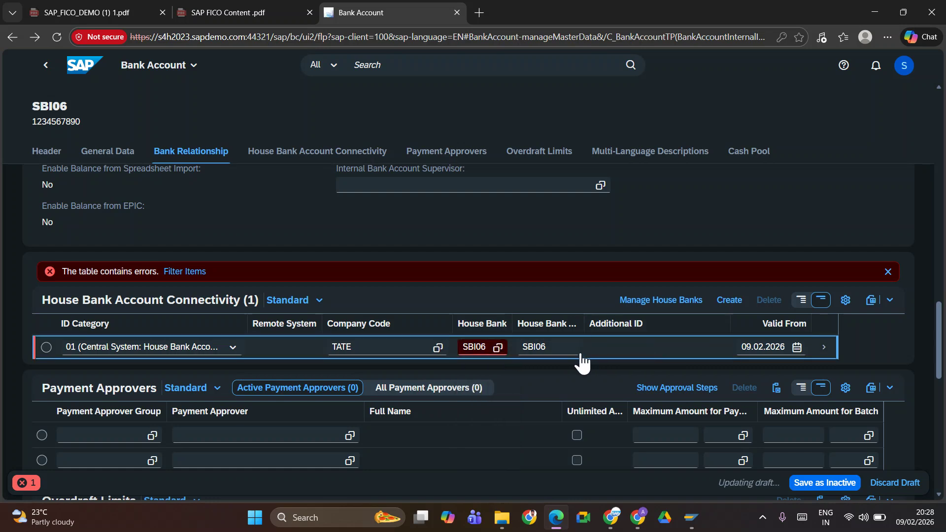
left_click(45, 347)
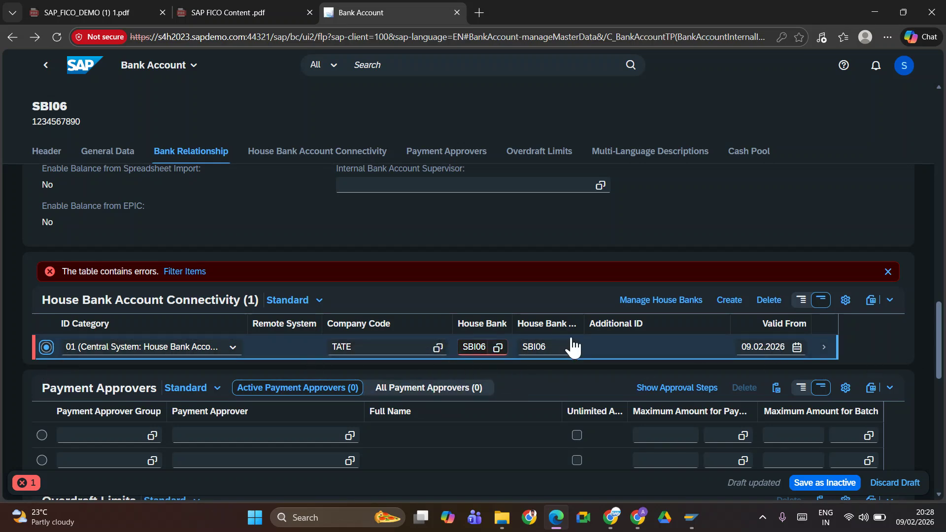
left_click(605, 348)
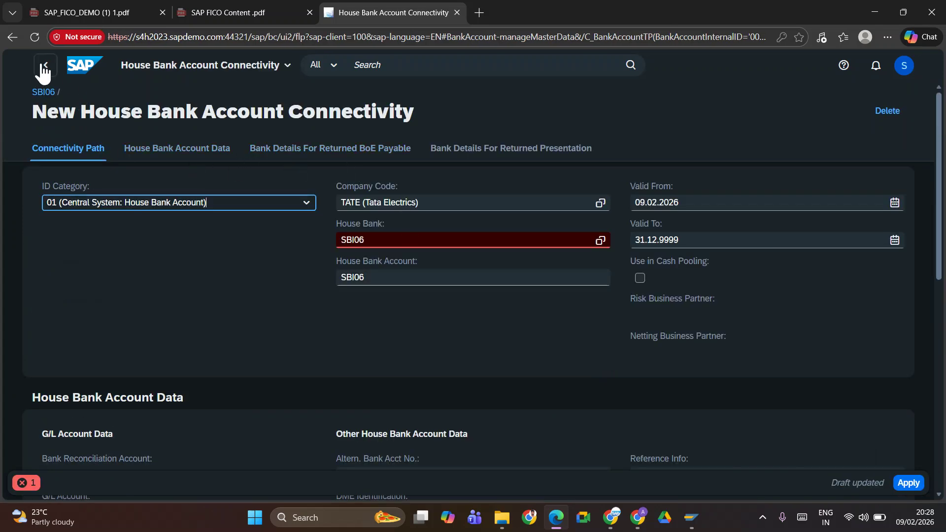
left_click(908, 483)
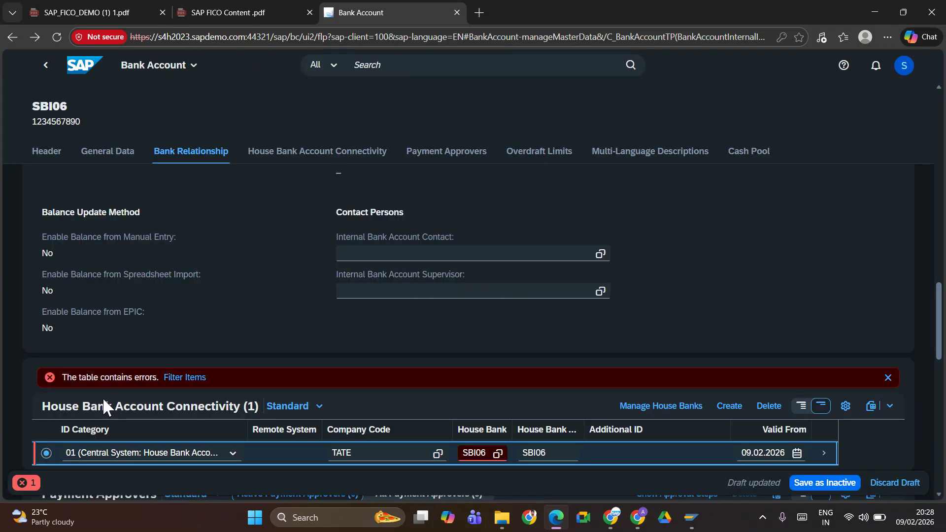
scroll(508, 426, "down", 5)
scroll(506, 424, "up", 5)
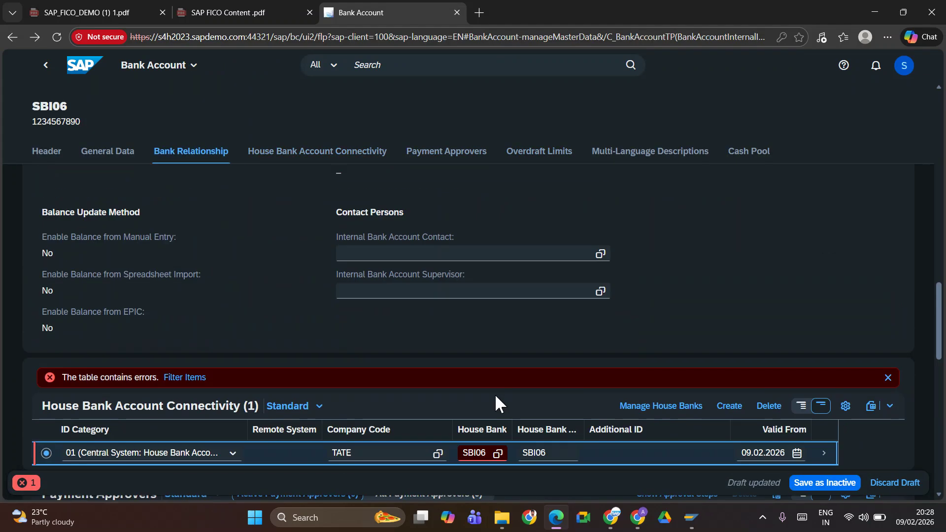
Clear the row's house bank after an empty value-help lookup, then begin a new connectivity entry
left_click(495, 454)
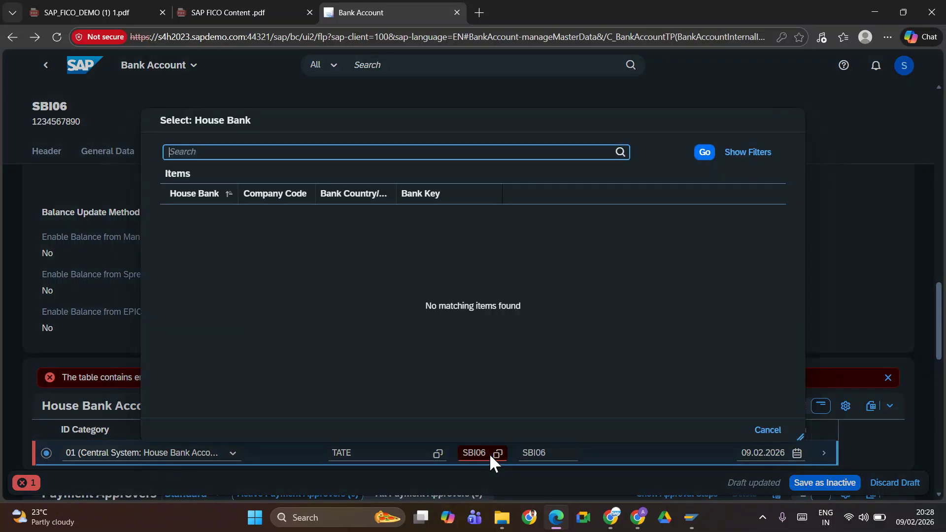
left_click(768, 431)
key("BackSpace")
key("BackSpace")
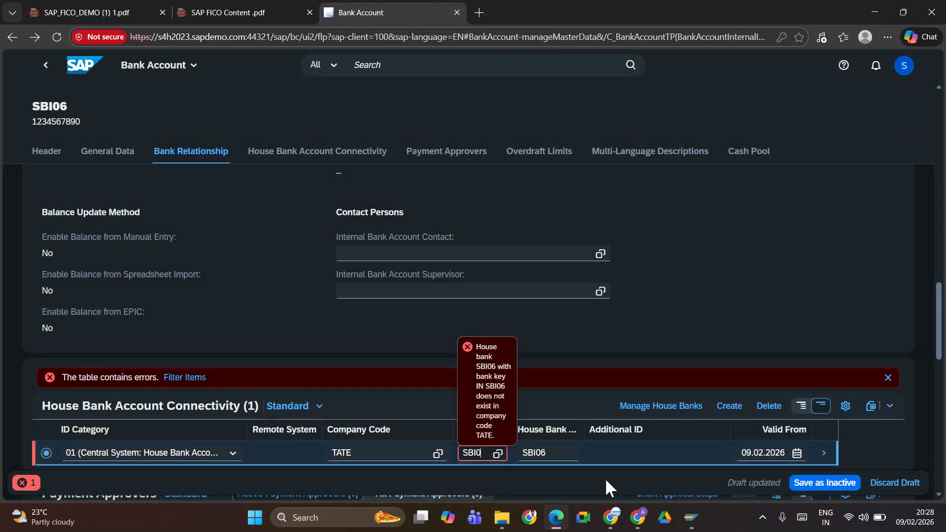
type("O")
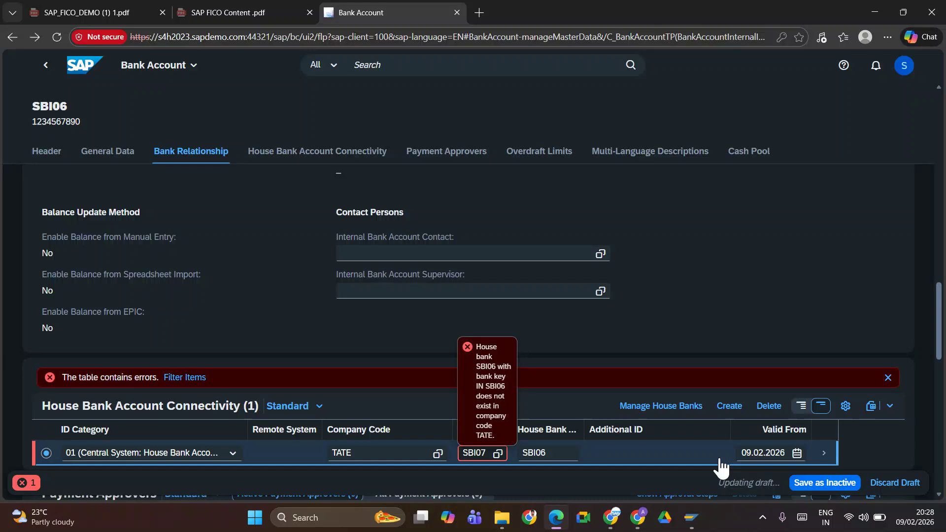
key("BackSpace")
key("BackSpace")
key("BackSpace")
key("BackSpace")
key("BackSpace")
key("BackSpace")
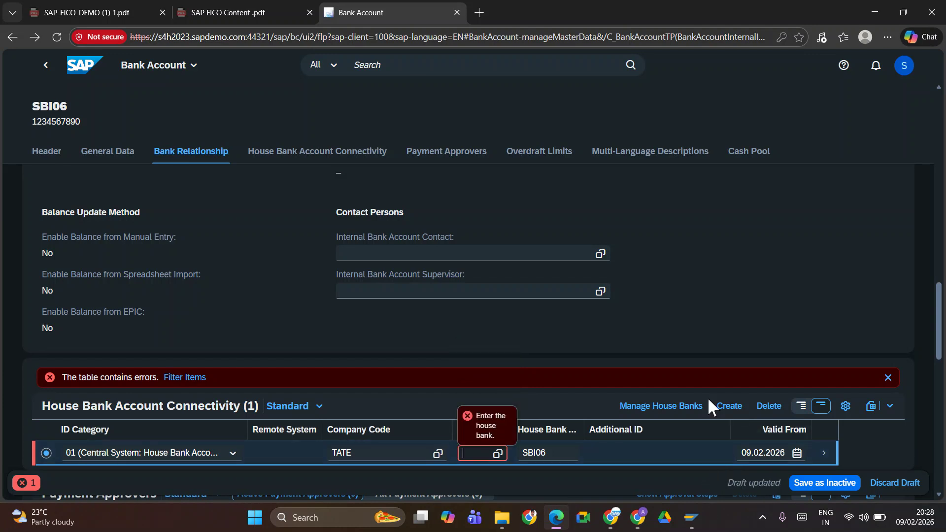
left_click(730, 406)
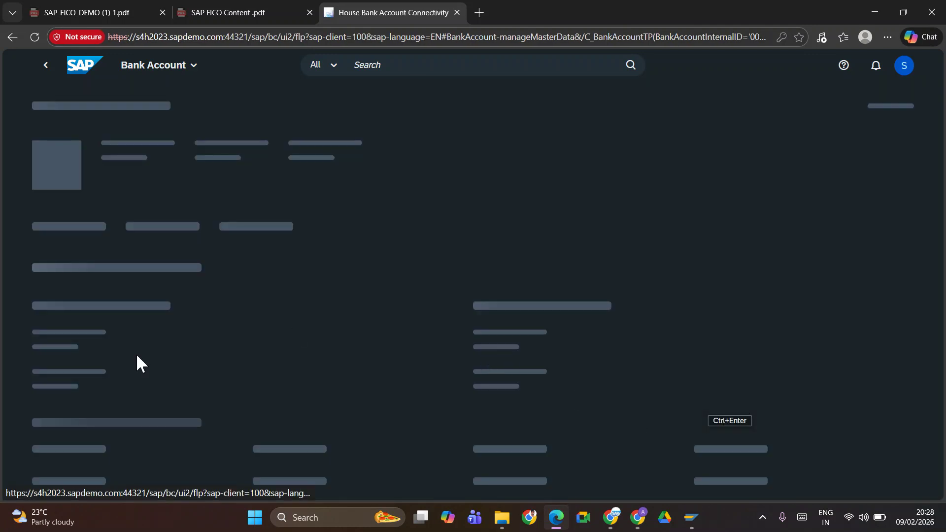
Enter house bank SBI06 and house bank account SBI06 in the new connectivity and apply it
left_click(373, 240)
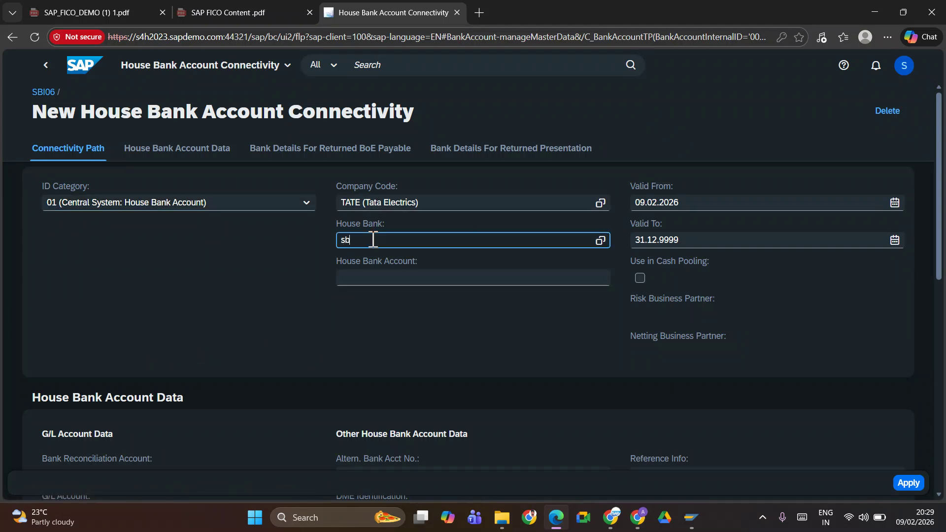
type("SBI06")
left_click(380, 274)
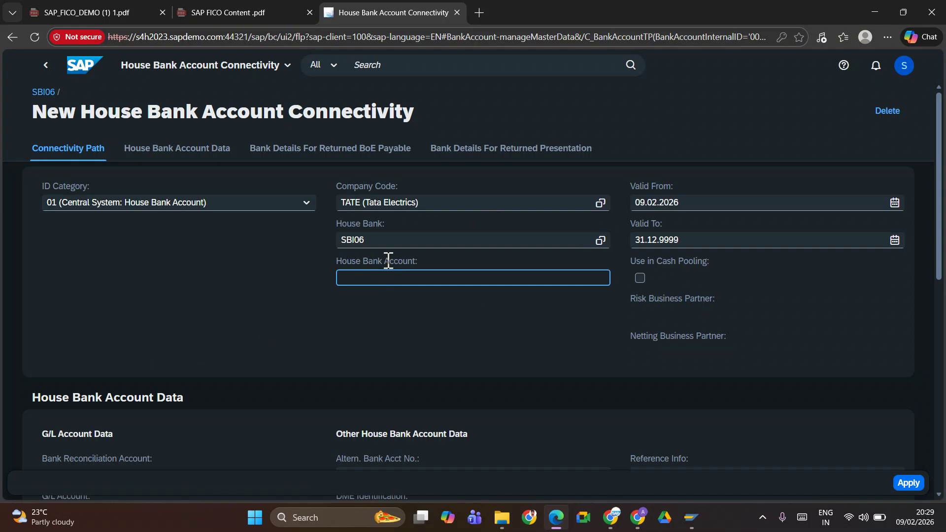
type("SBI06")
left_click(908, 483)
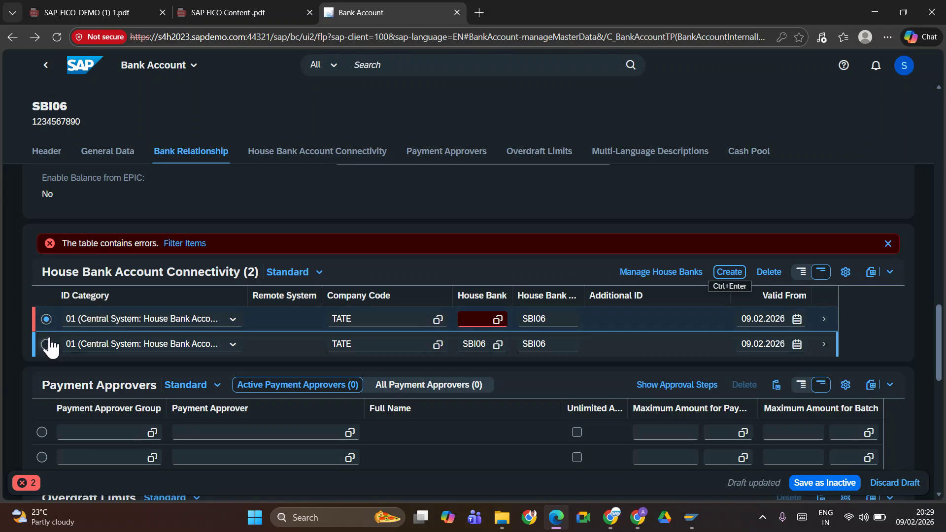
Delete the faulty first connectivity row, leaving the TATE / SBI06 / SBI06 row
left_click(769, 274)
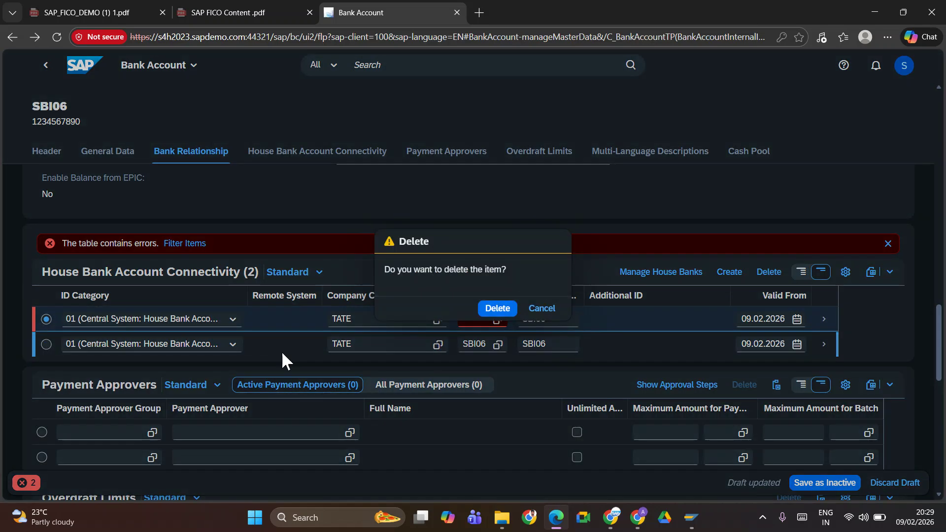
left_click(497, 310)
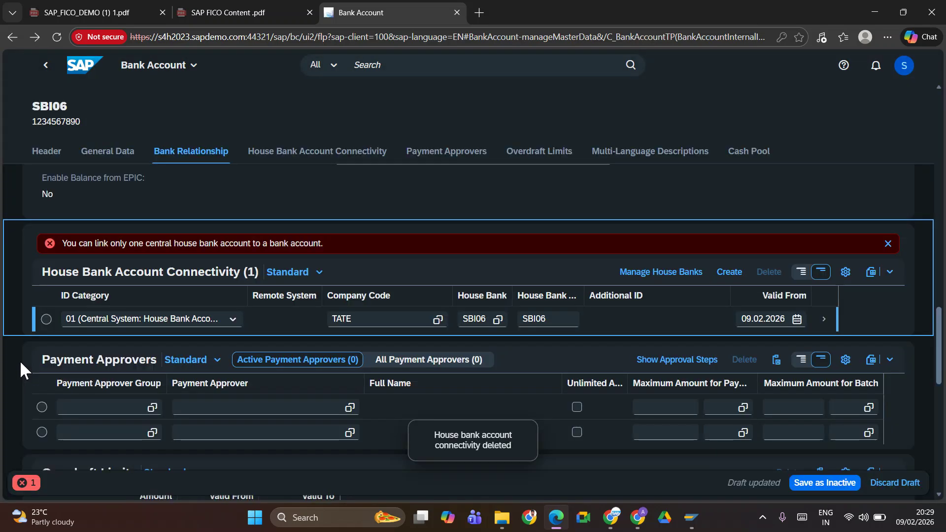
left_click(46, 319)
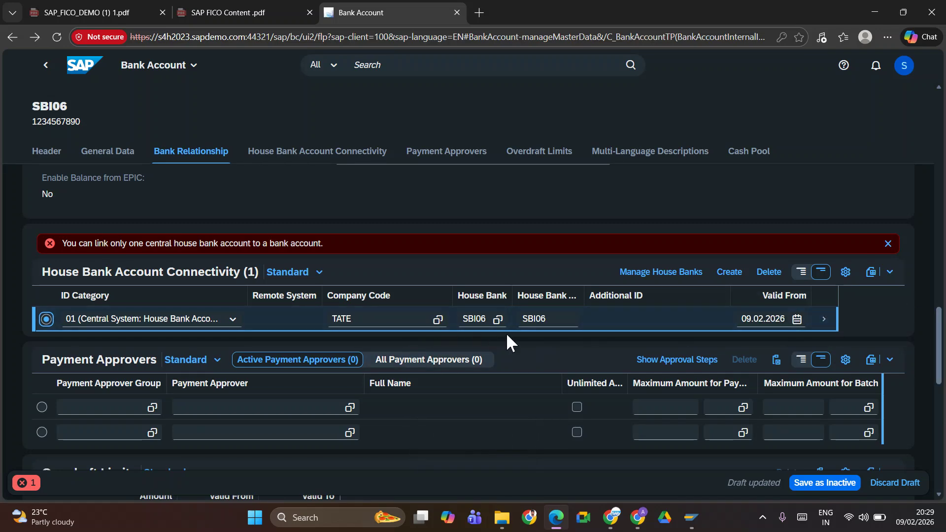
scroll(463, 369, "down", 10)
scroll(434, 365, "up", 8)
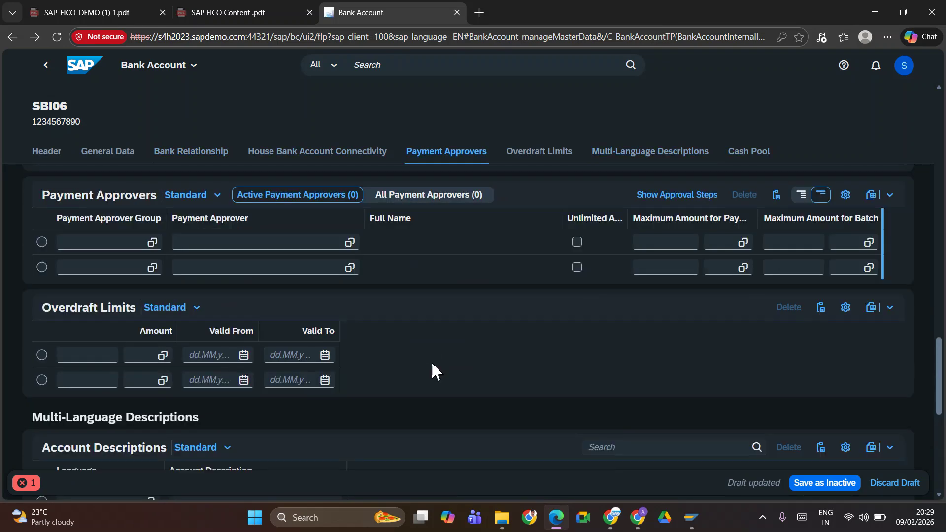
scroll(555, 377, "down", 5)
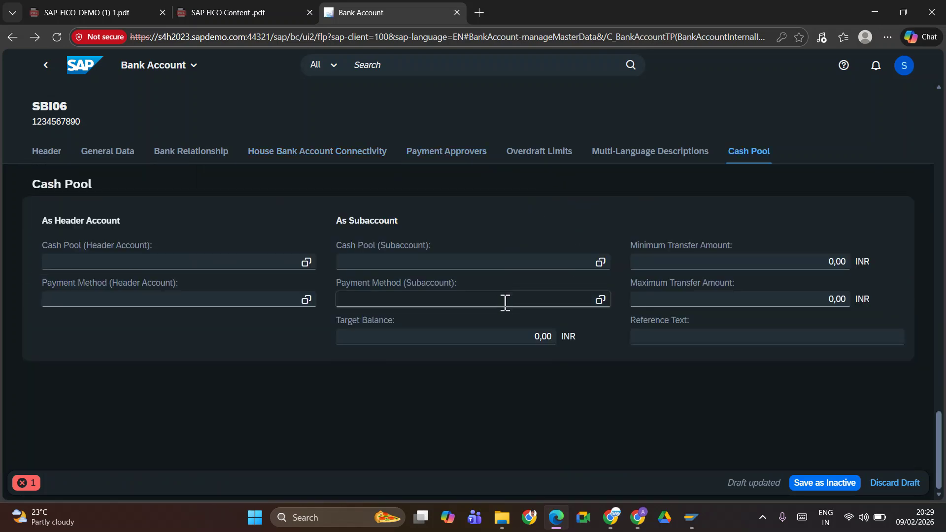
scroll(505, 303, "up", 5)
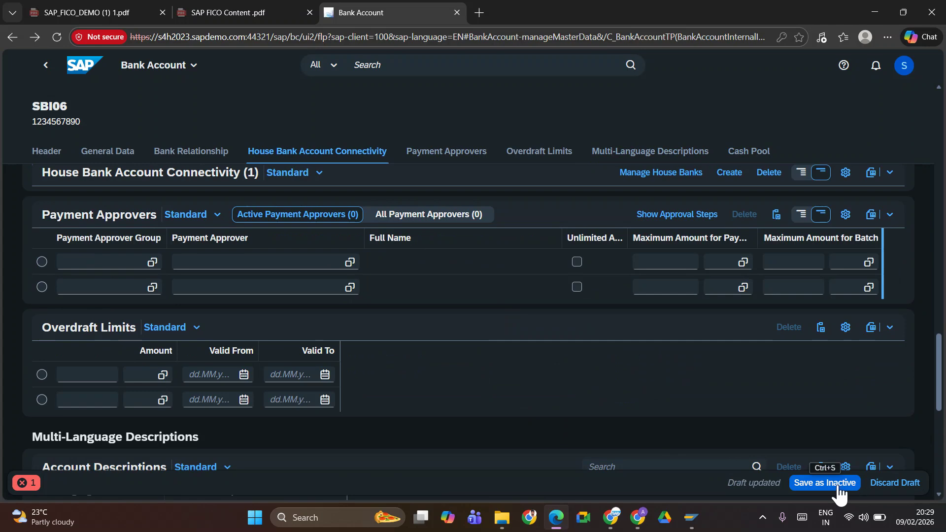
scroll(407, 345, "up", 3)
scroll(406, 350, "down", 3)
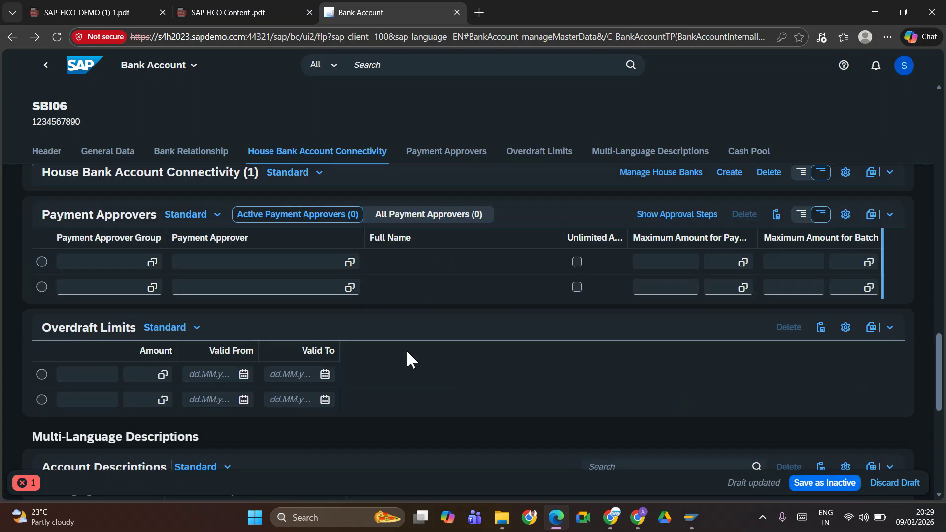
scroll(408, 351, "down", 5)
scroll(252, 310, "up", 5)
left_click_drag(935, 360, 939, 333)
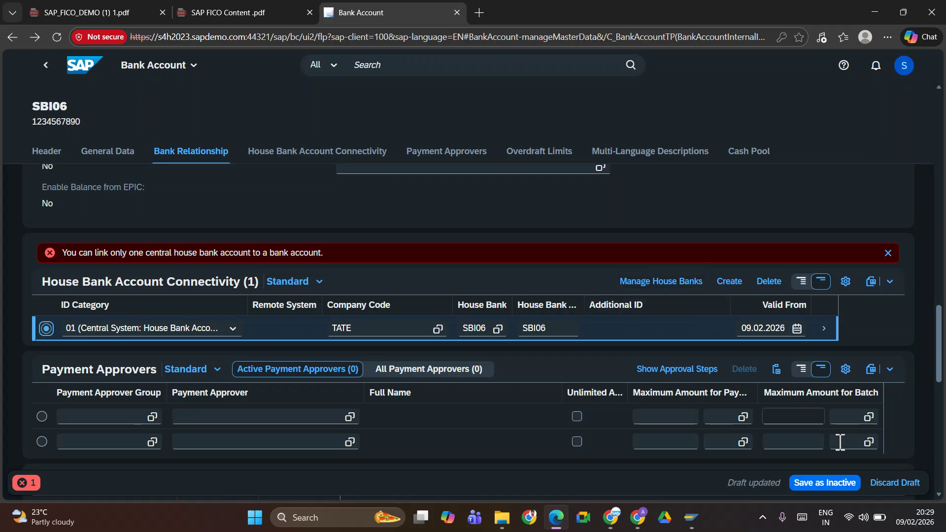
Attempt Save as Inactive, delete the connectivity row, then create the account and open Manage House Banks
left_click(839, 481)
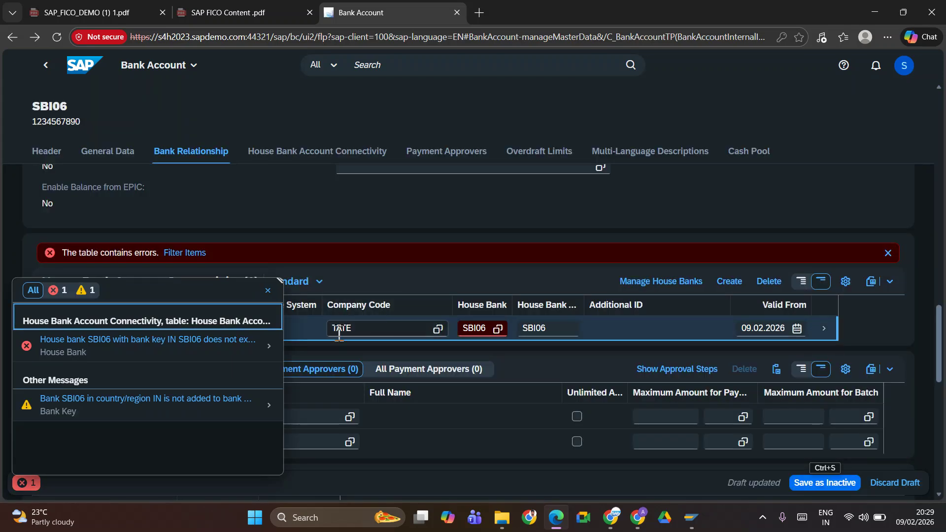
left_click(268, 291)
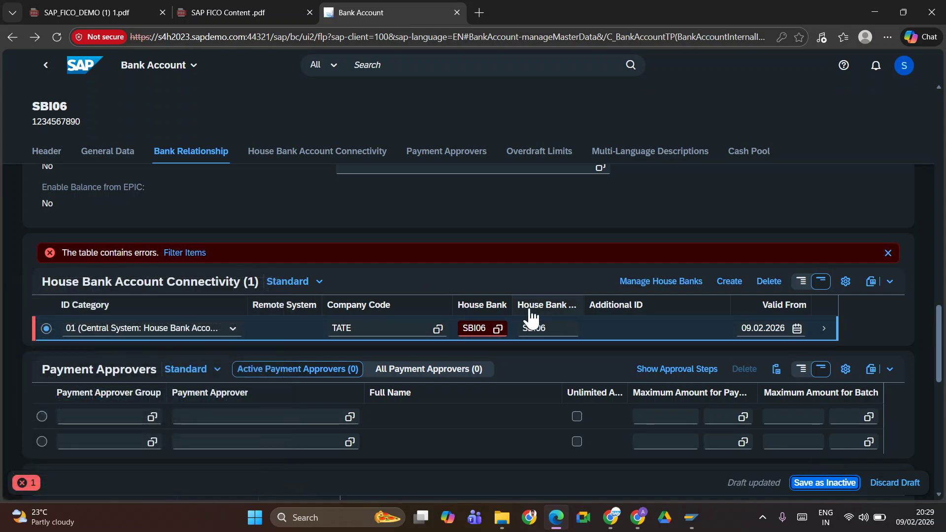
left_click(769, 293)
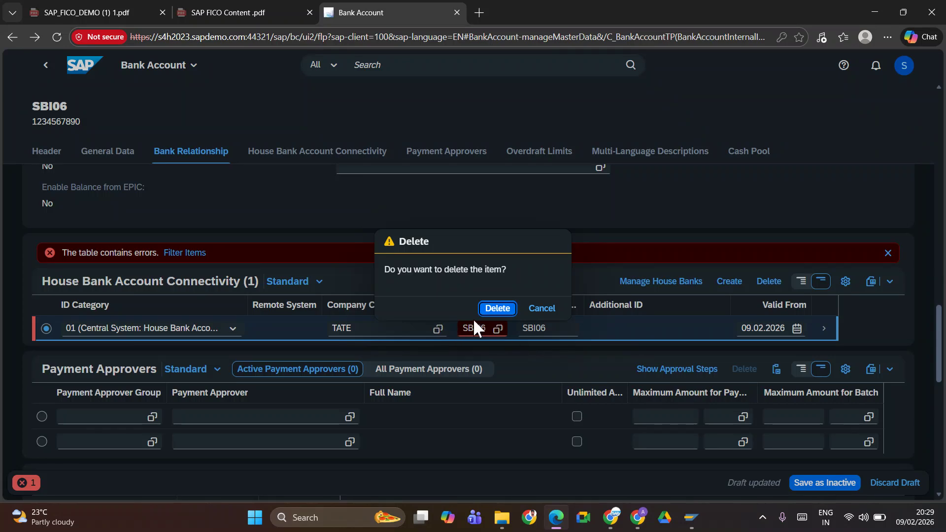
left_click(499, 309)
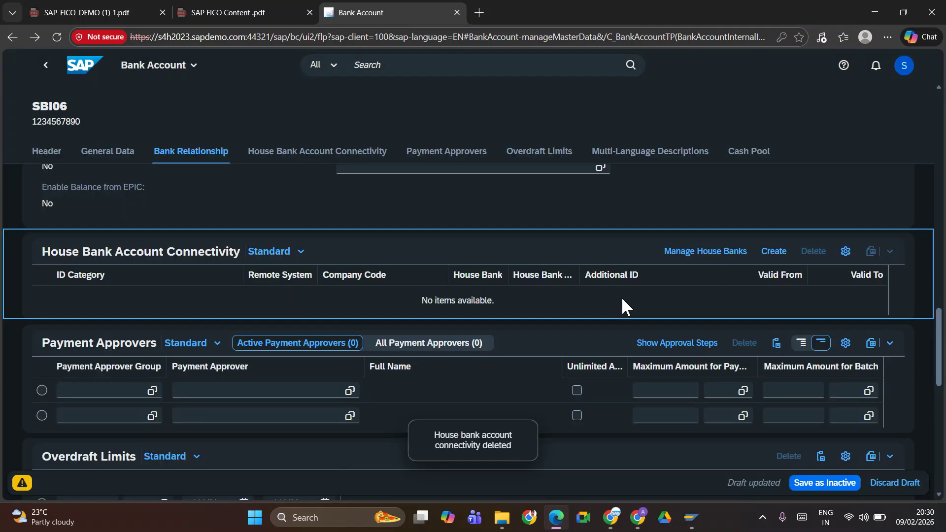
left_click(705, 251)
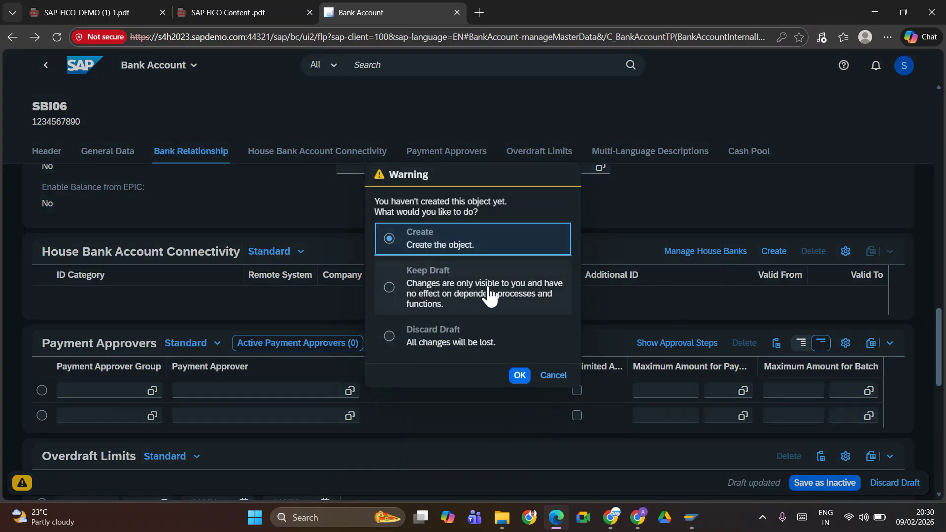
left_click(519, 378)
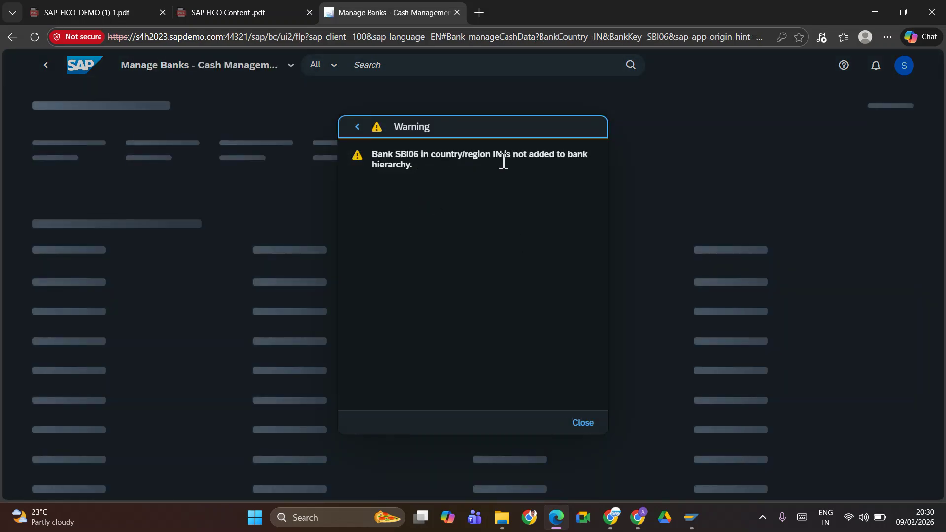
Run the bank search and filter Linked House Banks by SBI06
left_click(581, 424)
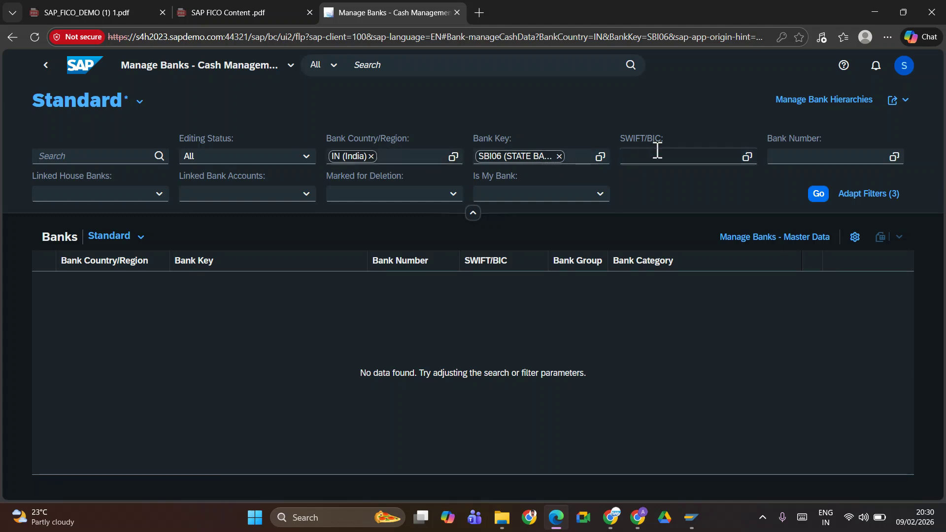
left_click(817, 193)
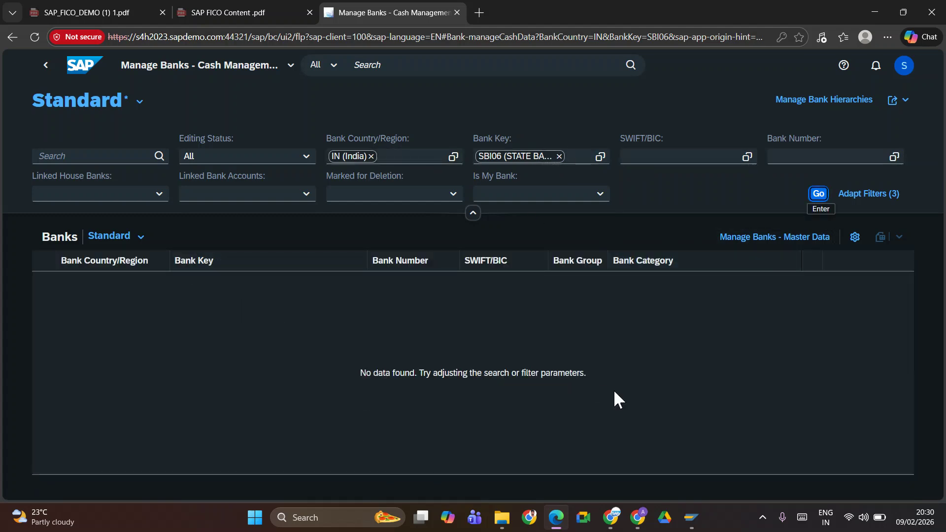
left_click(136, 193)
type("SBI06")
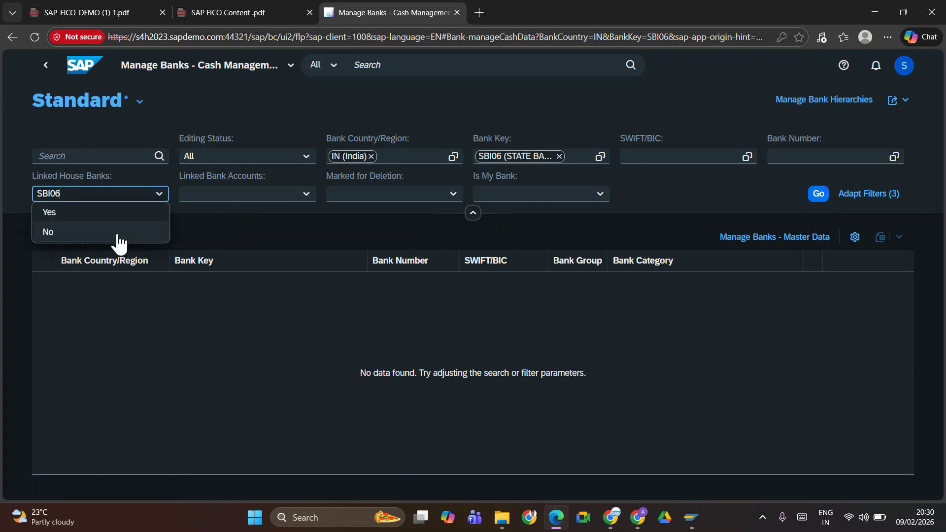
key("Return")
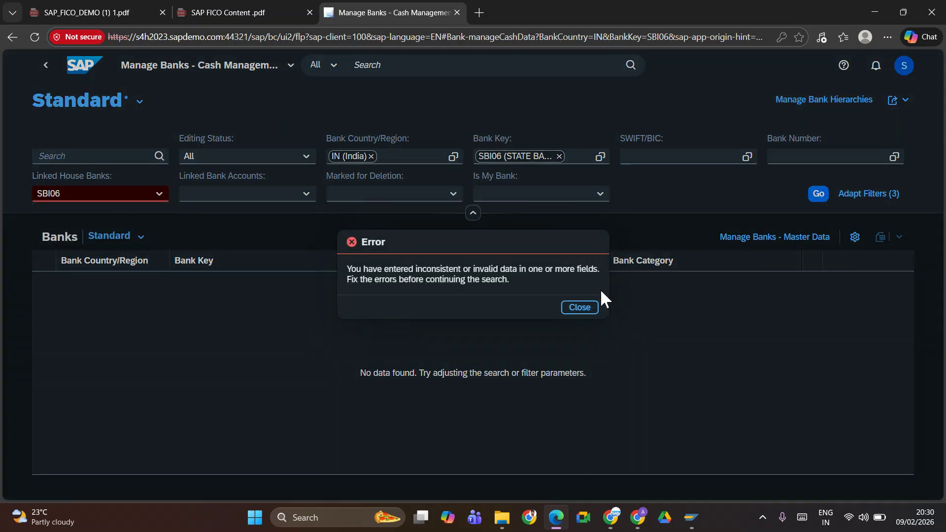
Remove the invalid SBI06 filter, rerun the search, and return to the bank account
left_click(587, 308)
left_click_drag(77, 198, 16, 186)
key("BackSpace")
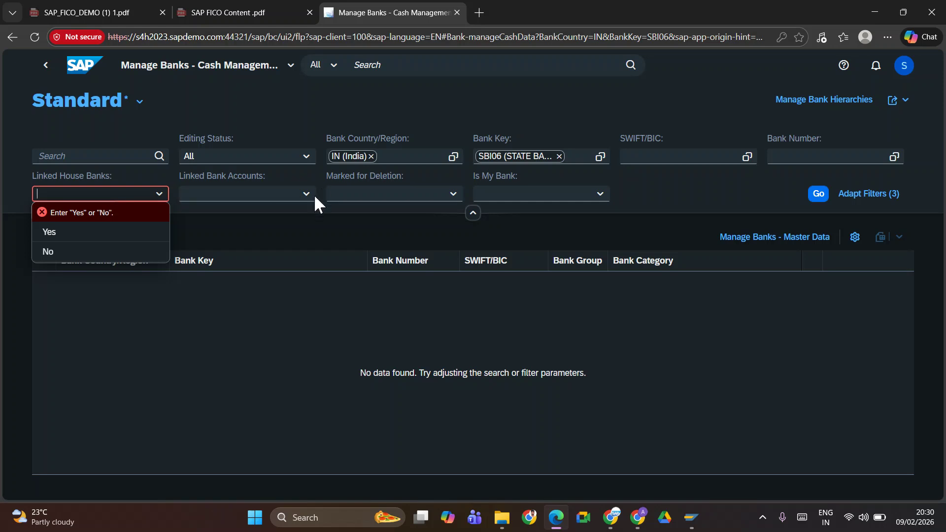
left_click(303, 197)
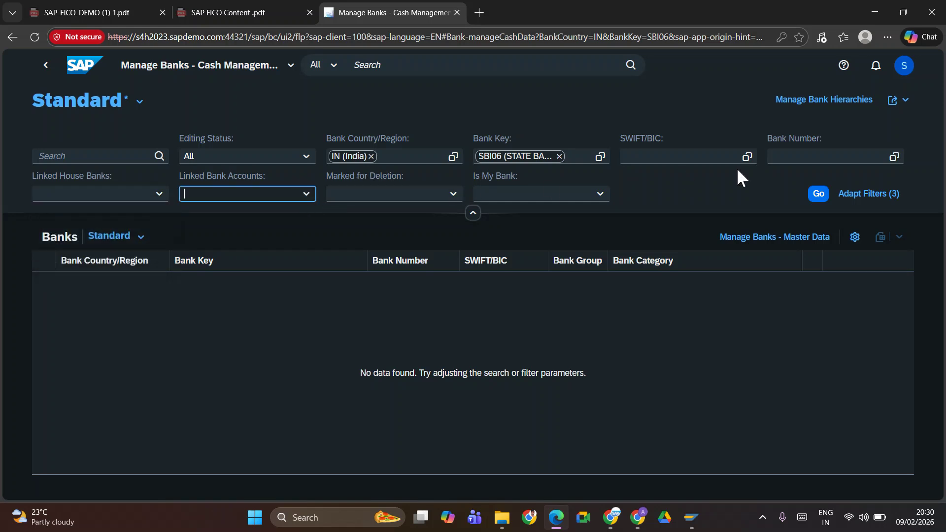
left_click(818, 194)
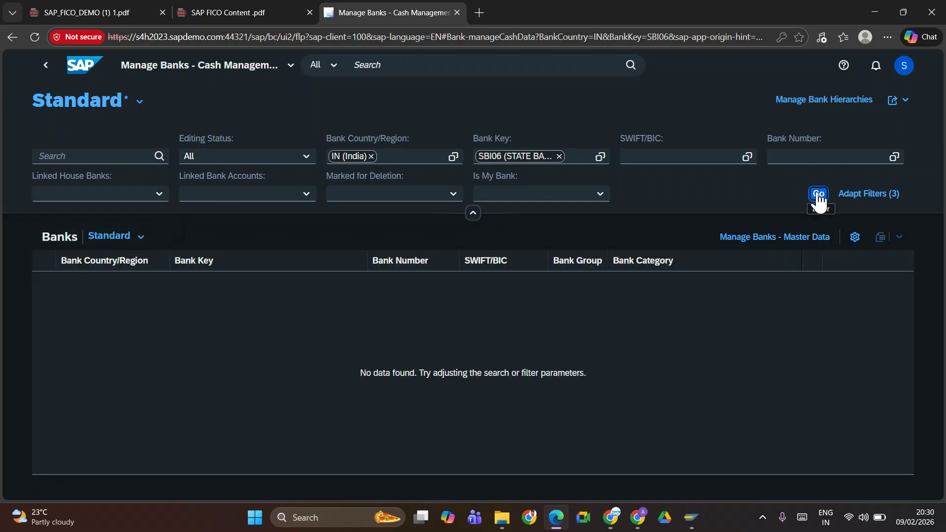
left_click(46, 65)
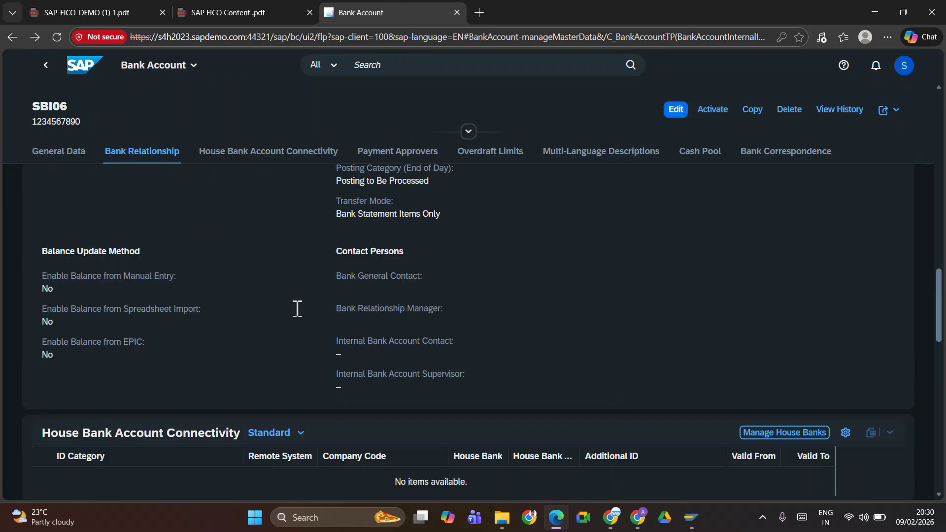
Review the inactive SBI06 account's General Data and put it into edit mode
scroll(332, 309, "down", 7)
scroll(333, 308, "up", 7)
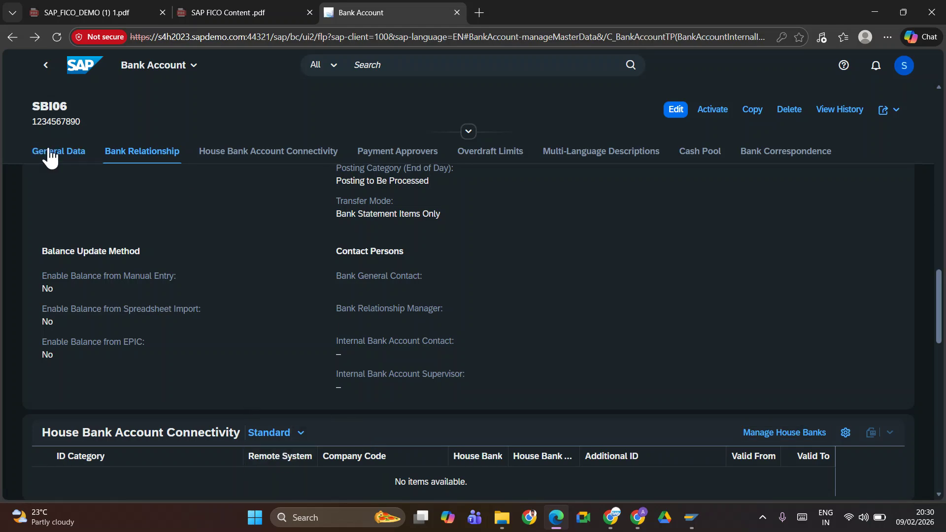
scroll(176, 296, "up", 6)
scroll(188, 295, "up", 5)
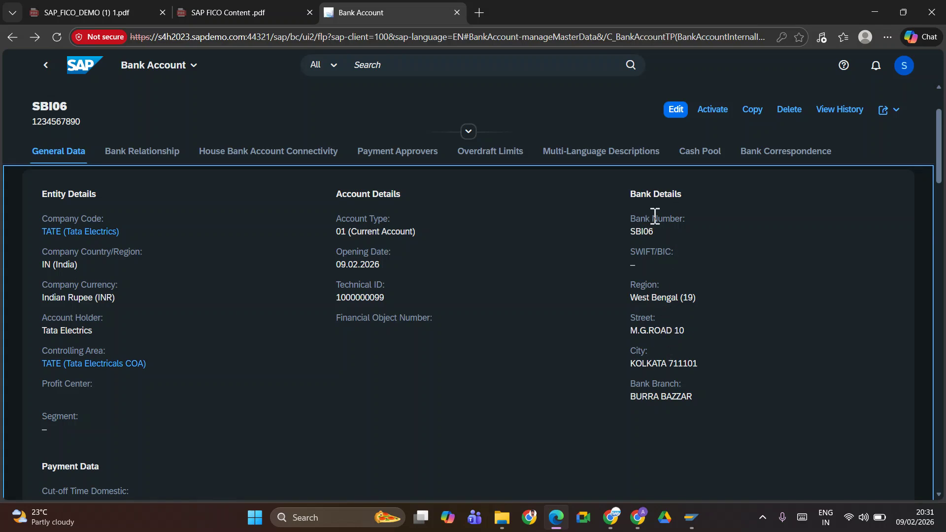
scroll(423, 300, "up", 1)
scroll(133, 360, "down", 6)
scroll(161, 327, "up", 8)
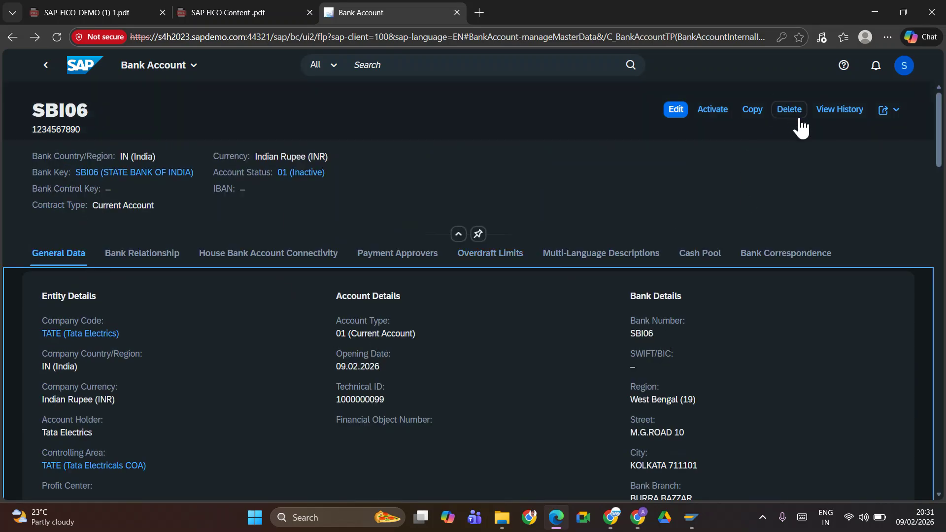
left_click(678, 113)
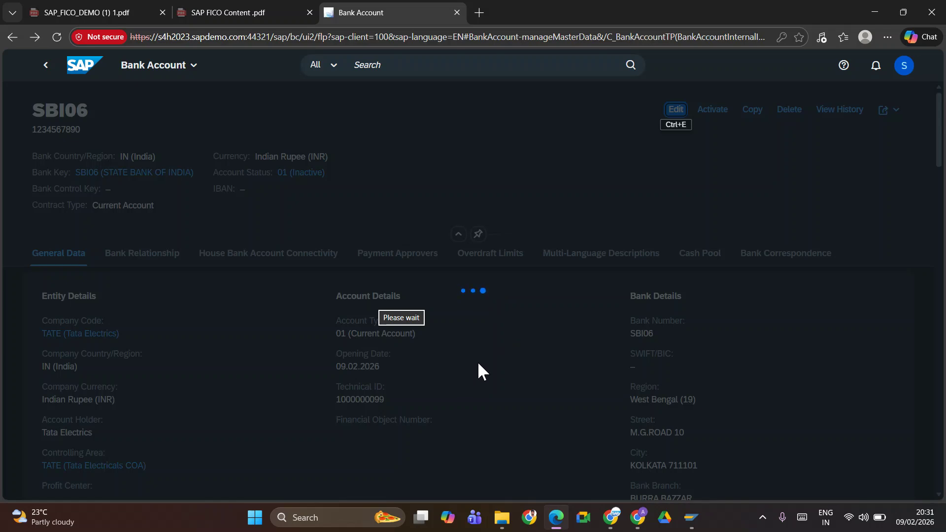
Review the SBI06 draft's General Data, then switch to SAP GUI's house bank SBI06 details
scroll(523, 315, "down", 5)
scroll(479, 302, "up", 8)
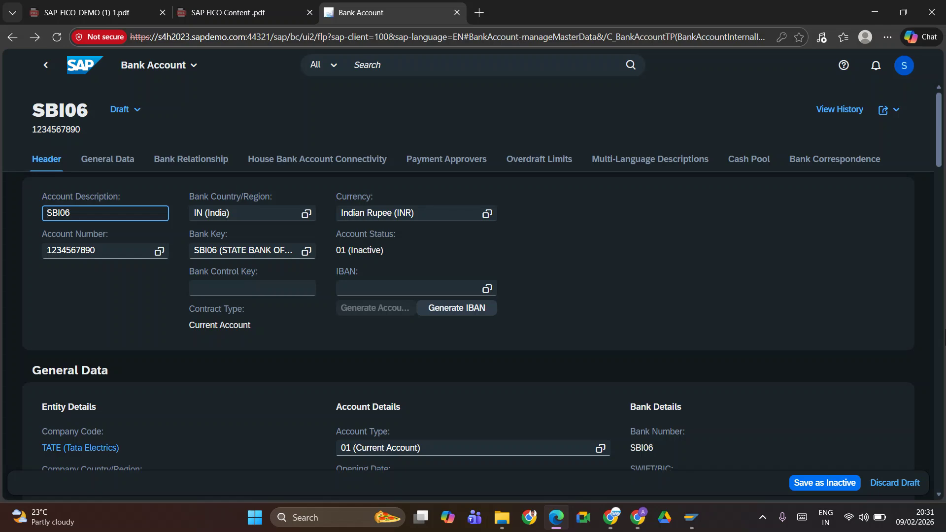
left_click_drag(940, 143, 942, 168)
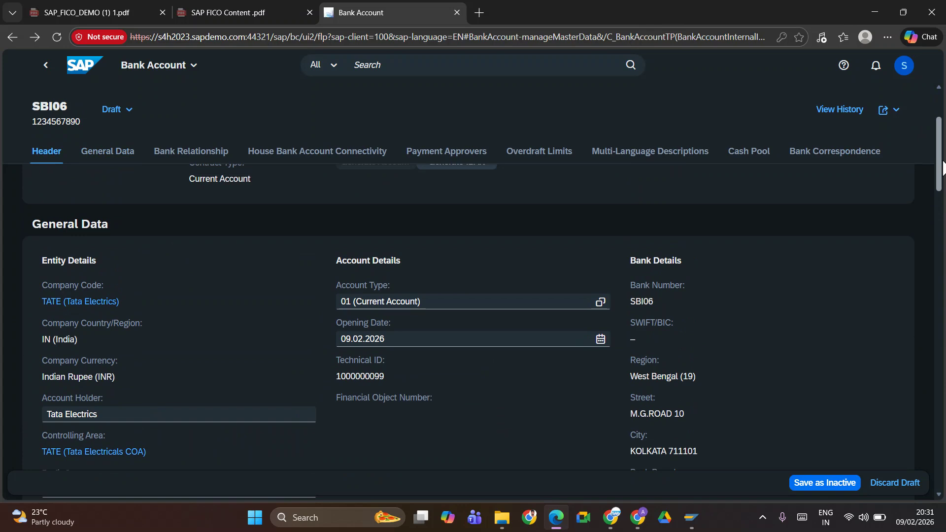
left_click(669, 298)
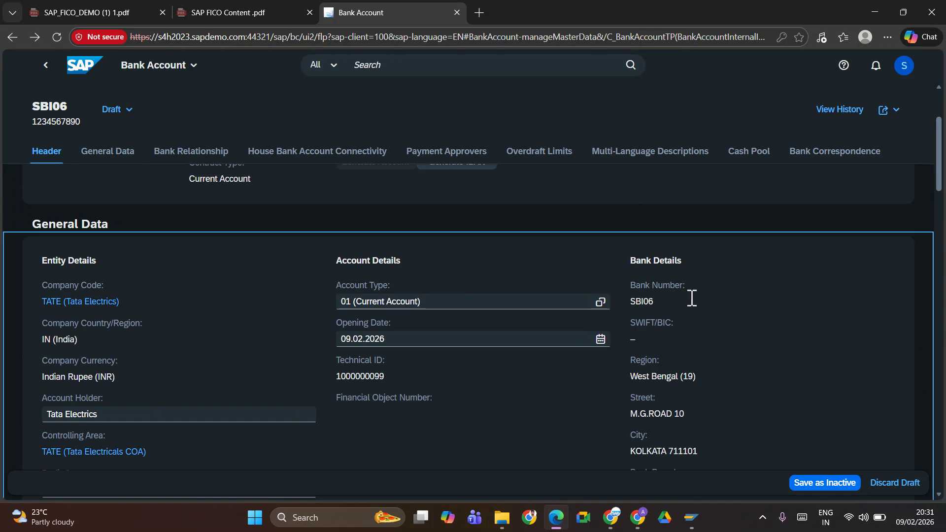
key("alt+Tab")
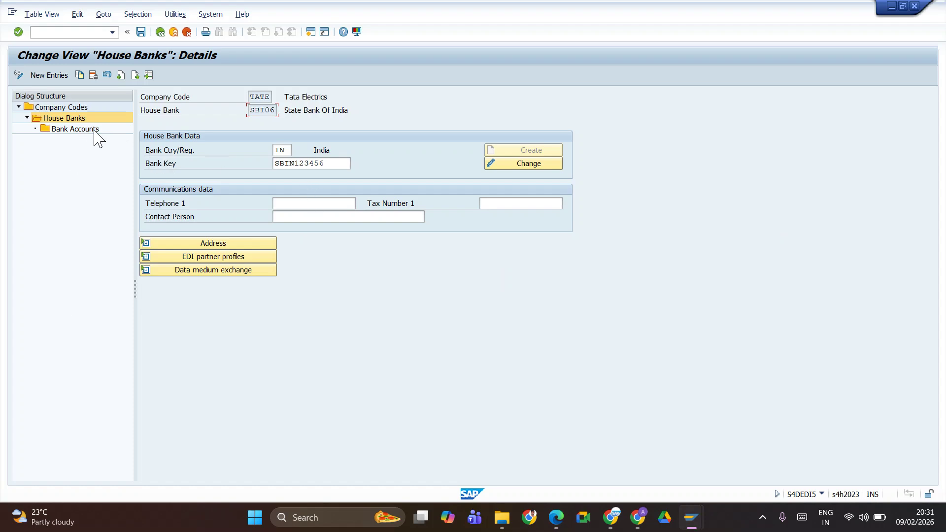
Check house bank SBI06's bank accounts, accept the read-only notice, and return to the Fiori draft
left_click(79, 129)
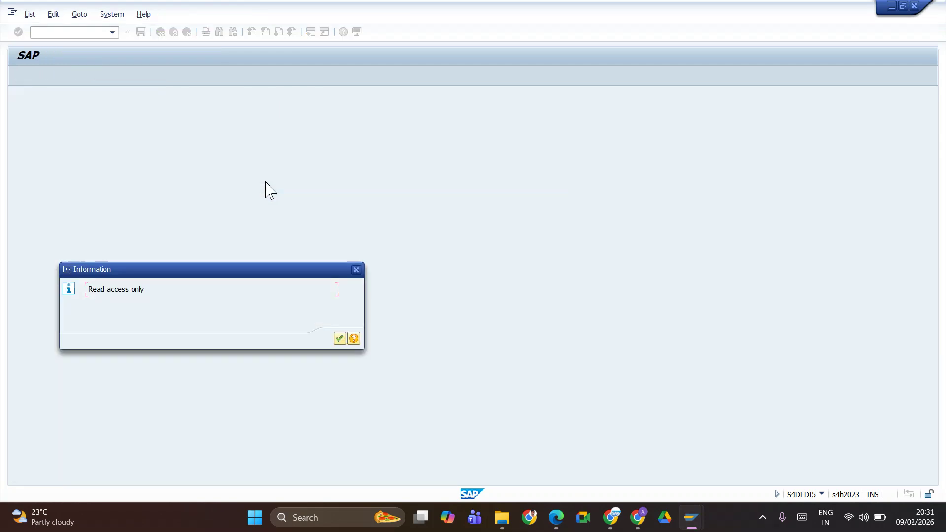
left_click(340, 339)
left_click(70, 121)
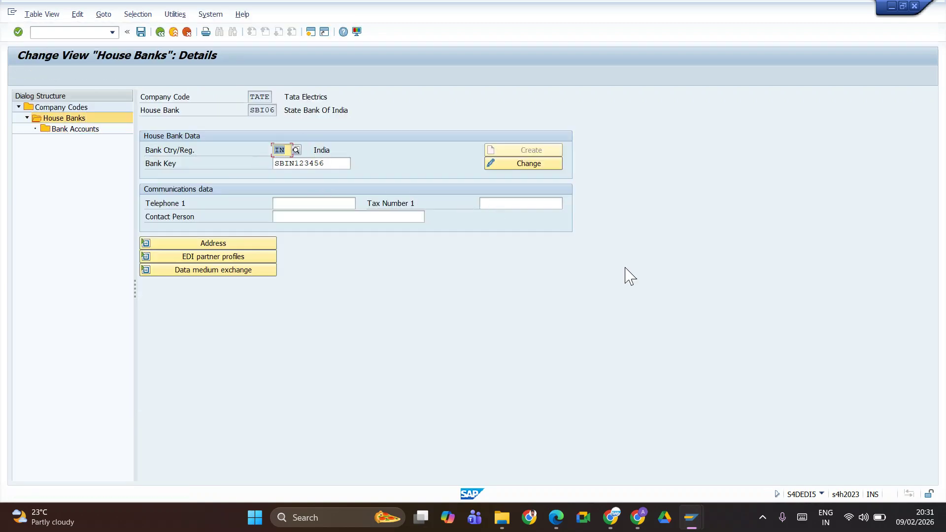
key("alt+Tab")
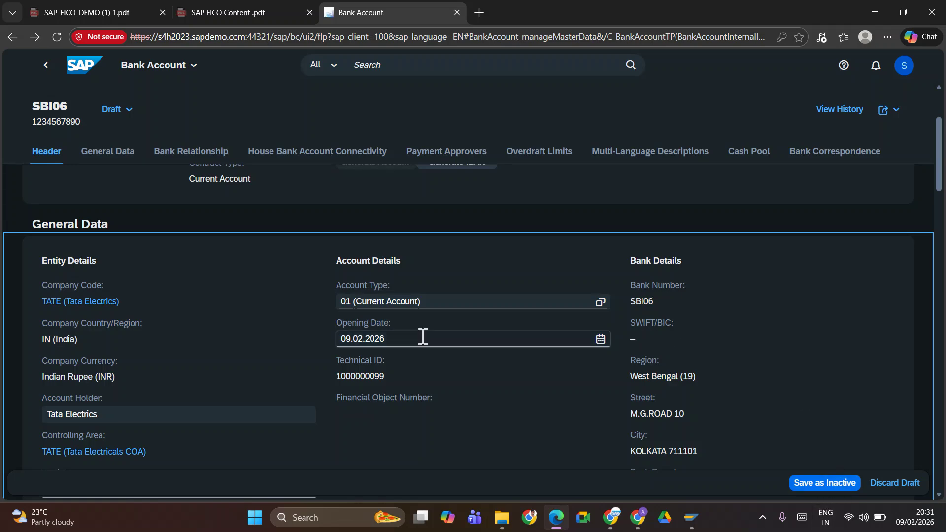
Browse the draft's Bank Key value list and close it without choosing a key
scroll(318, 285, "down", 10)
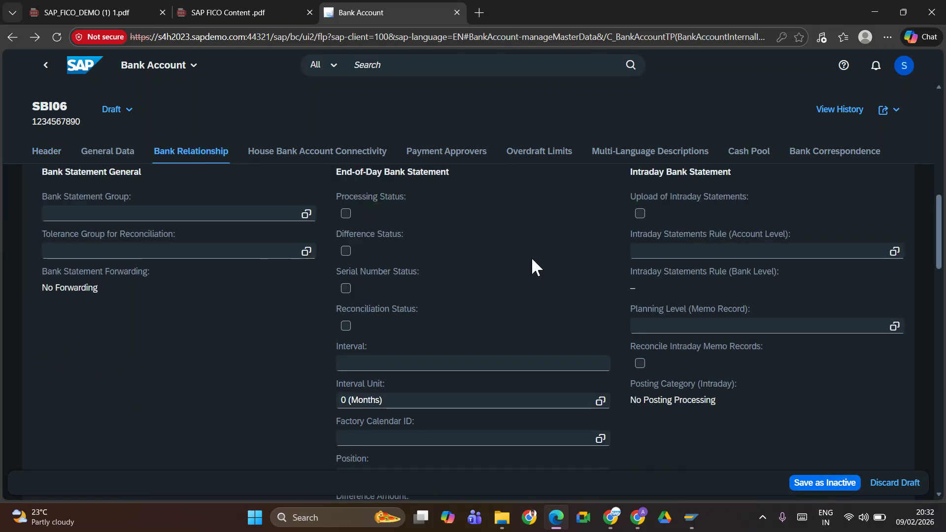
left_click(58, 160)
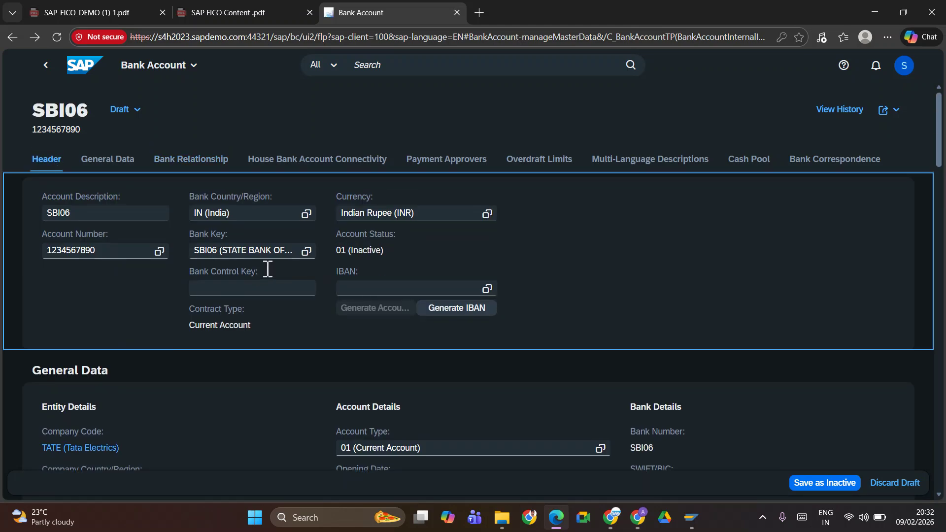
left_click(305, 253)
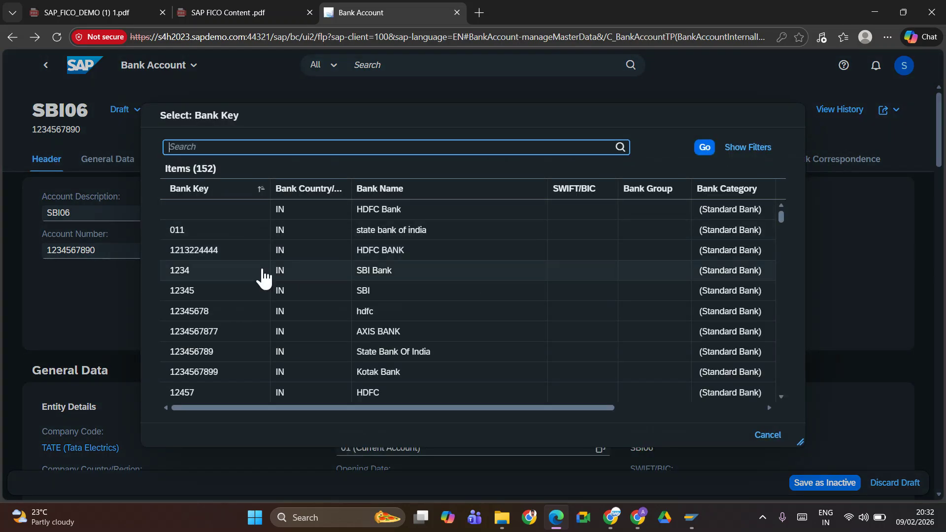
scroll(408, 338, "down", 5)
scroll(408, 338, "down", 15)
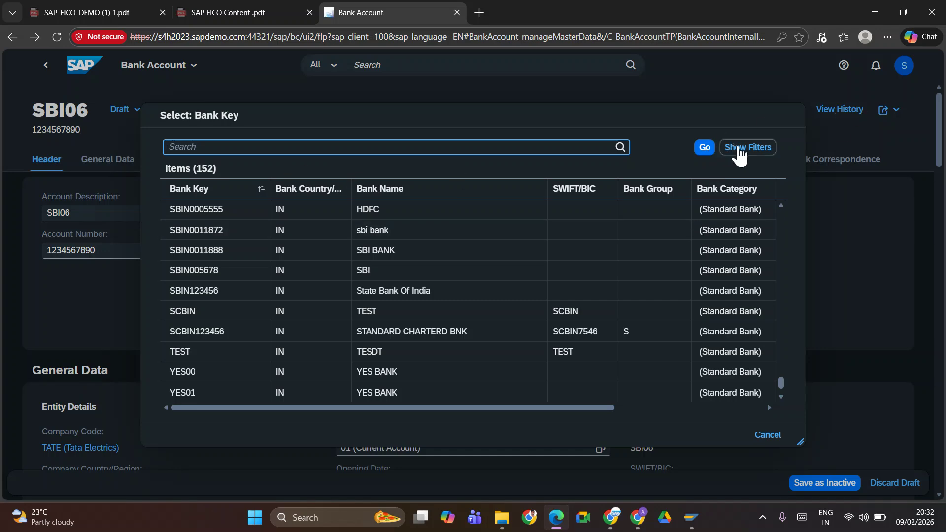
left_click(742, 147)
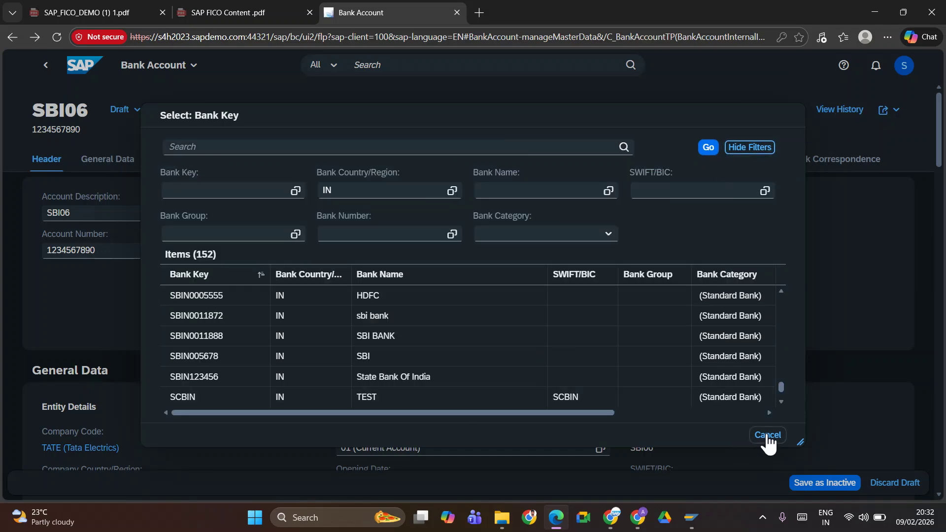
left_click(767, 434)
Bring the SAP GUI 'Change View House Banks: Details' window to the front
key("super+Tab")
key("alt+Tab")
key("alt+Tab")
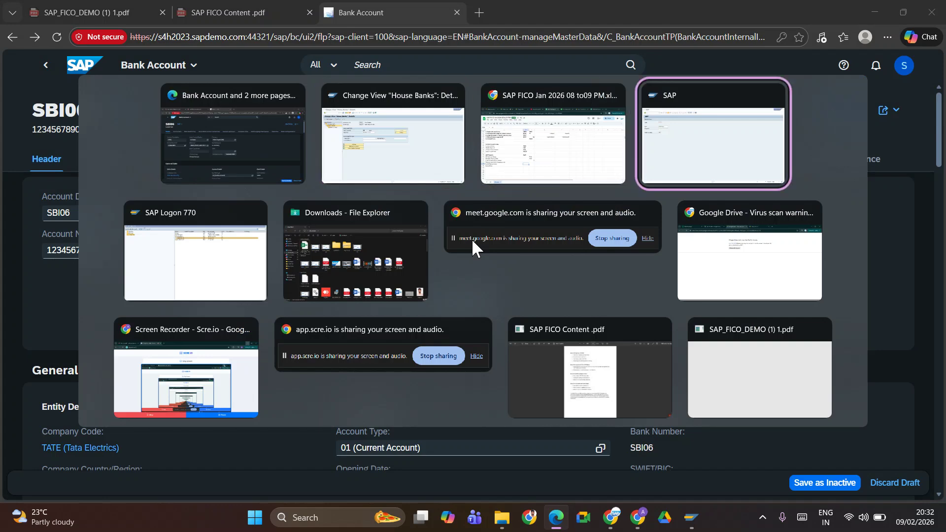
key("Left")
key("Left")
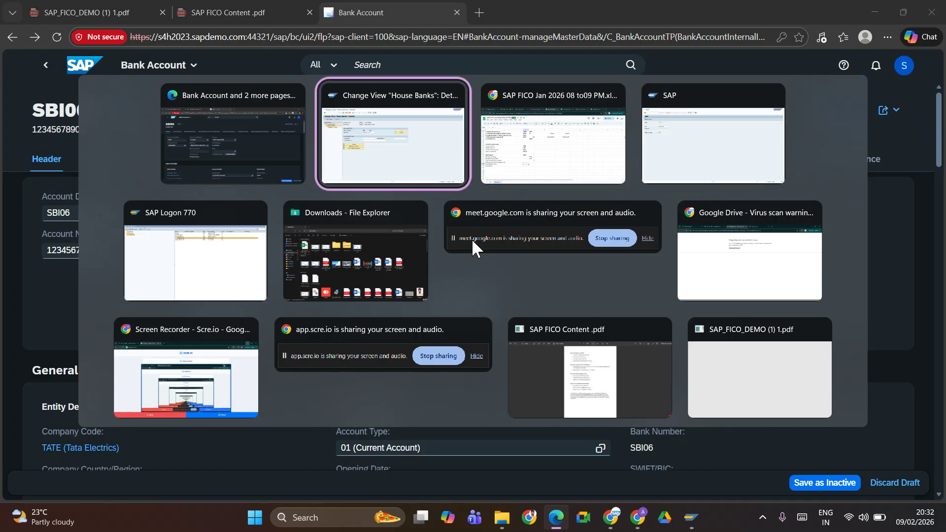
key("Return")
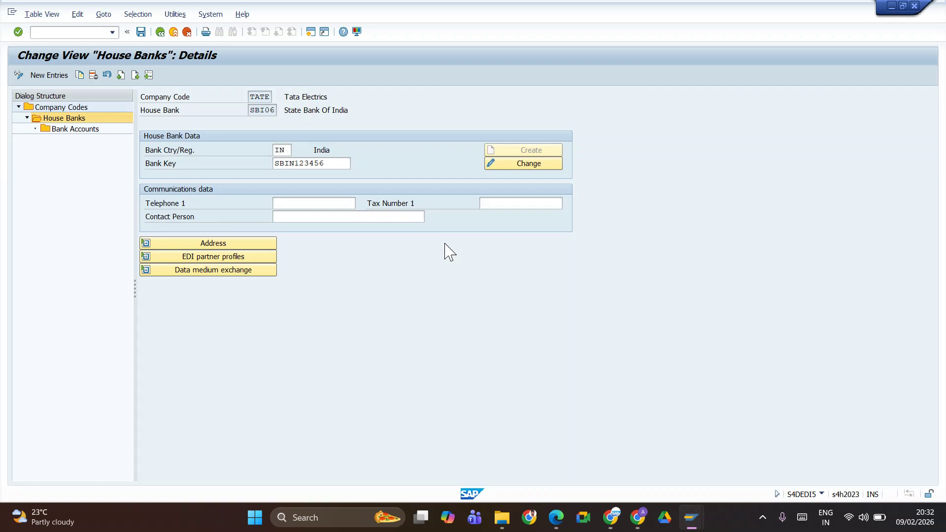
Run FI01 for country IN with bank key SBIN123456
key("alt+Tab")
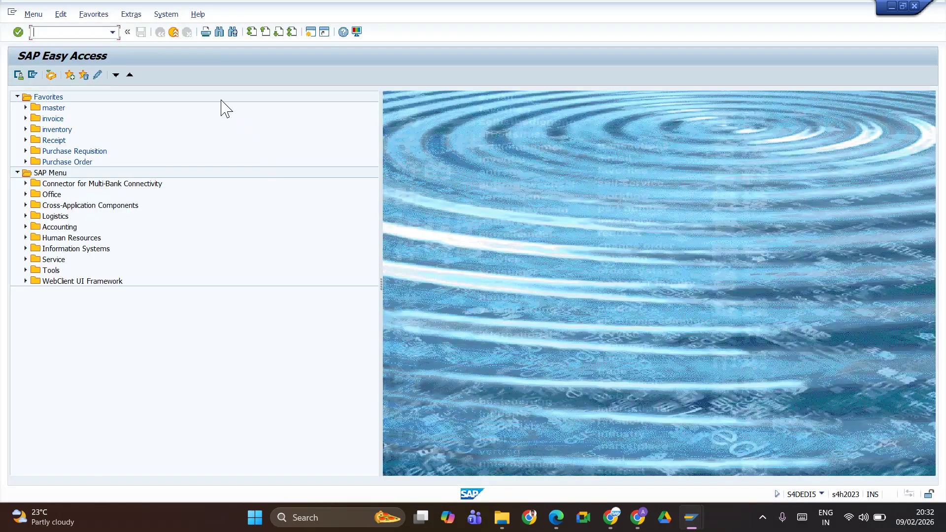
left_click(46, 33)
type("FI01")
key("Return")
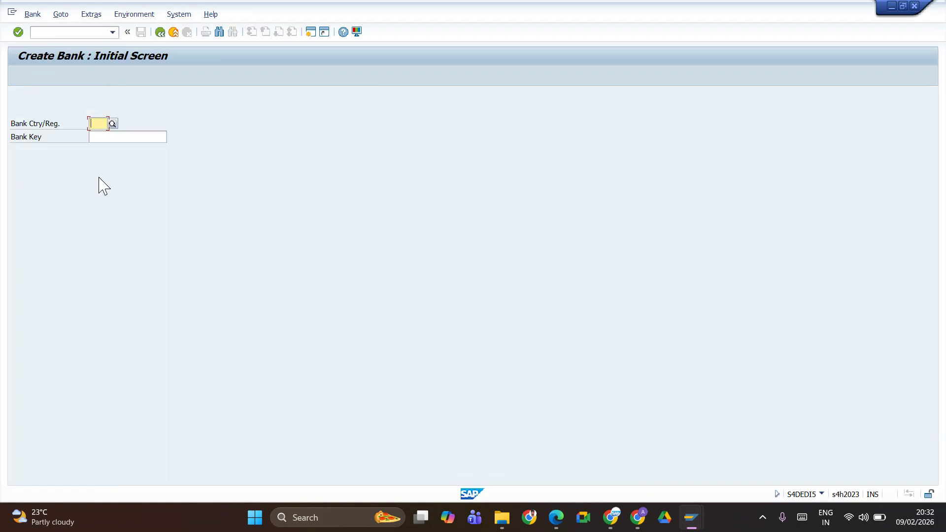
type("IN")
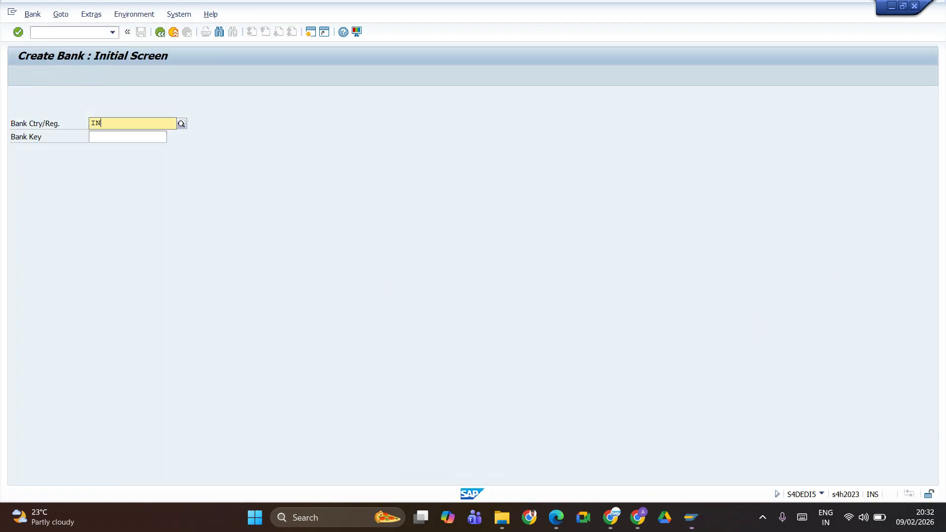
key("Tab")
type("S")
key("Down")
key("Return")
key("Return")
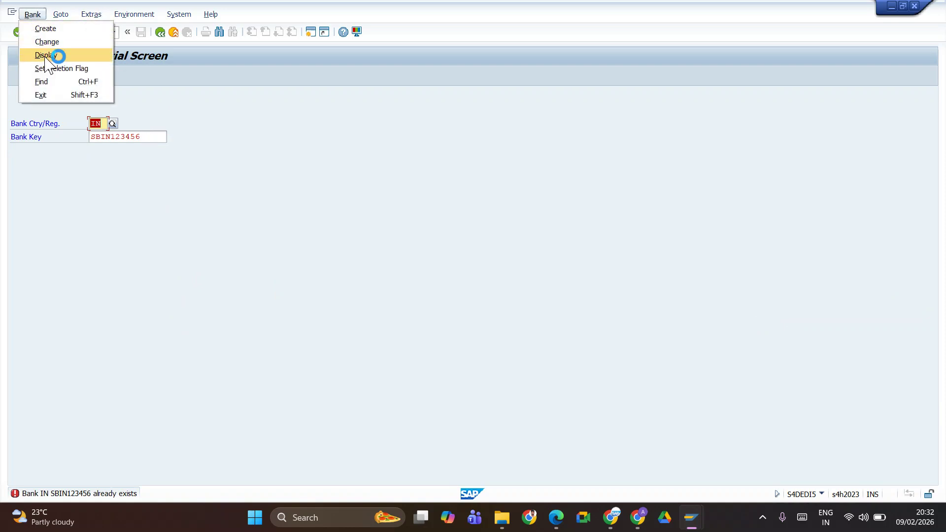
Display the existing bank SBIN123456 (State Bank Of India) and select its key
left_click(55, 54)
key("Return")
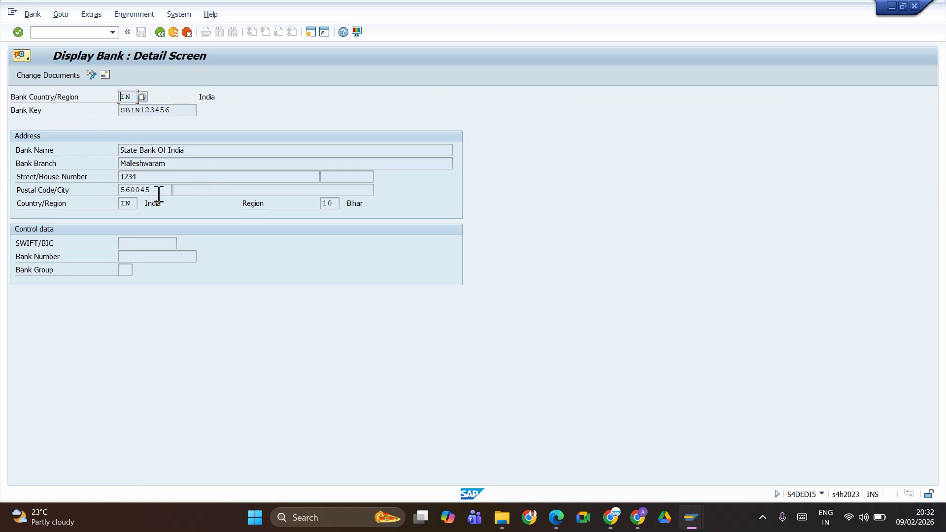
left_click_drag(185, 110, 54, 126)
key("ctrl+c")
left_click(54, 126)
key("alt+Tab")
key("Escape")
Replace the draft's Bank Key with SBIN123456 from the suggestion list
key("alt+Tab")
key("alt+Tab")
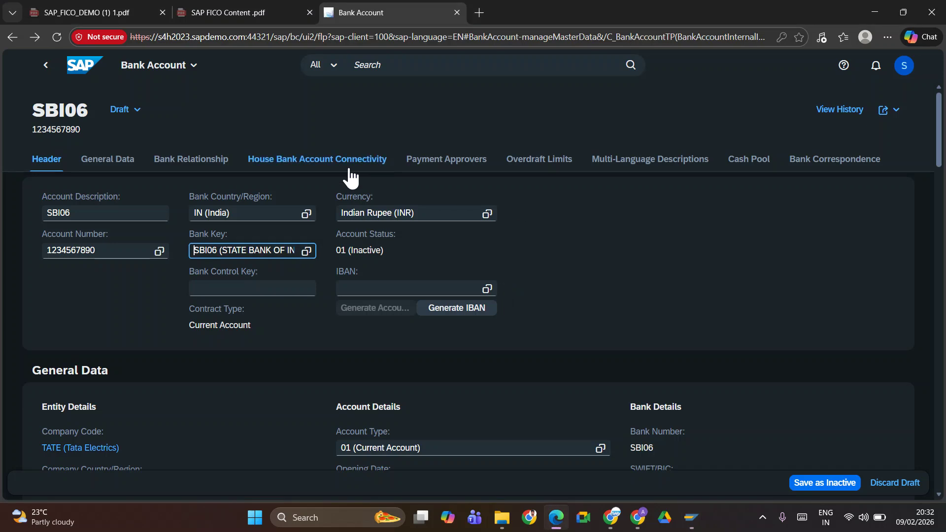
key("ctrl+a")
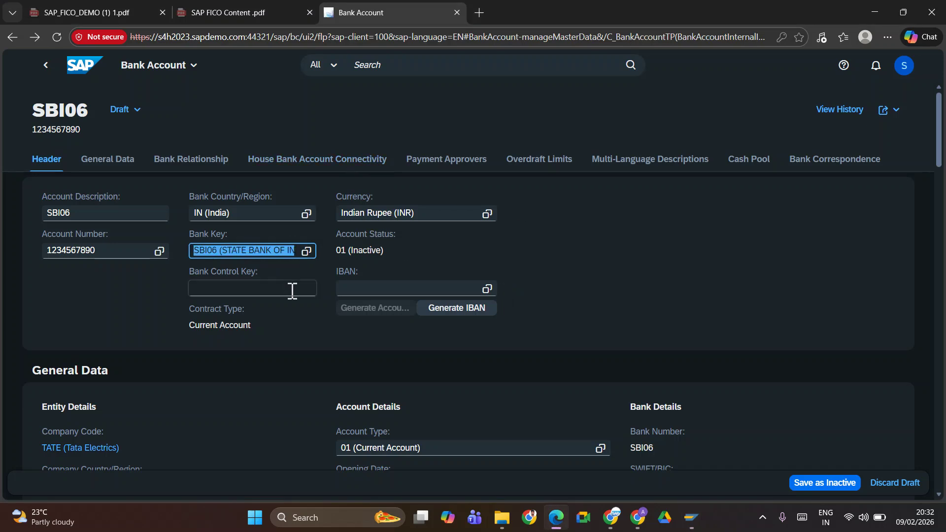
key("ctrl+v")
left_click(299, 302)
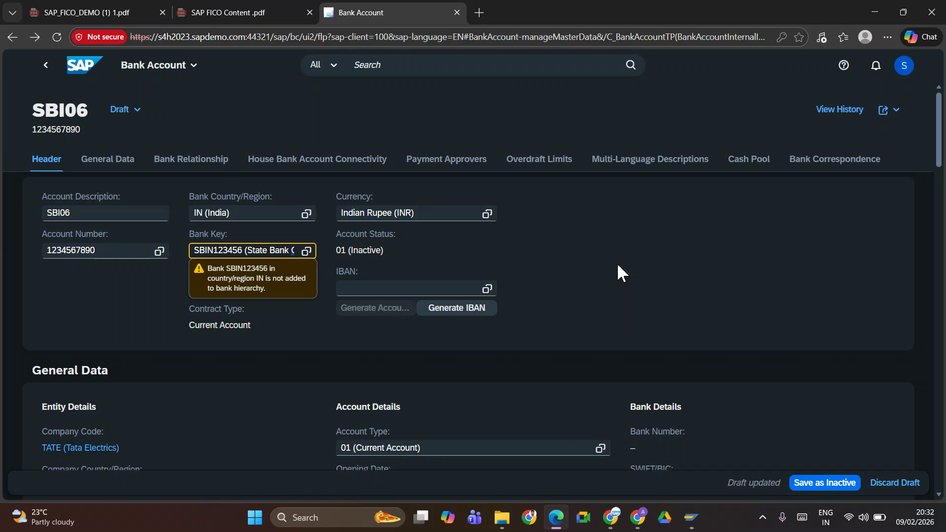
scroll(619, 269, "down", 10)
scroll(764, 261, "up", 10)
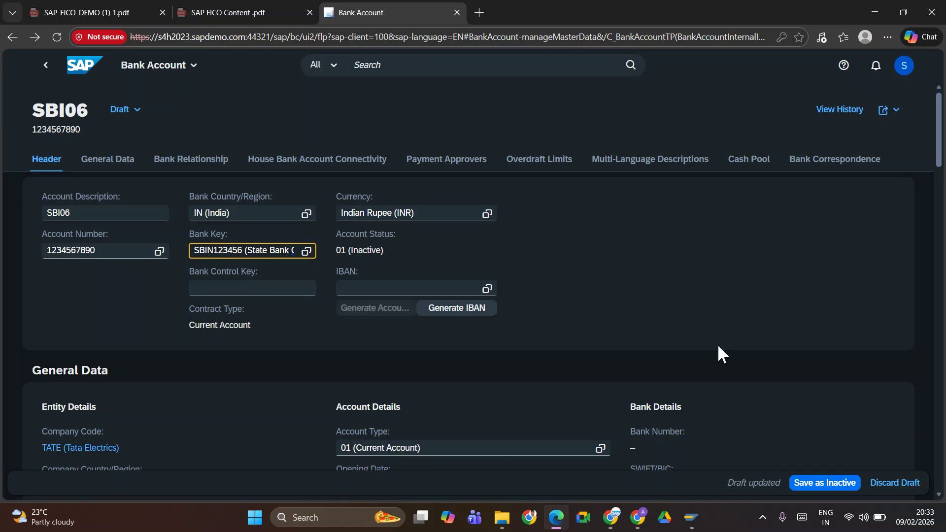
In House Bank Account Connectivity, clear the SBIN123456 Bank Key entry
left_click(369, 160)
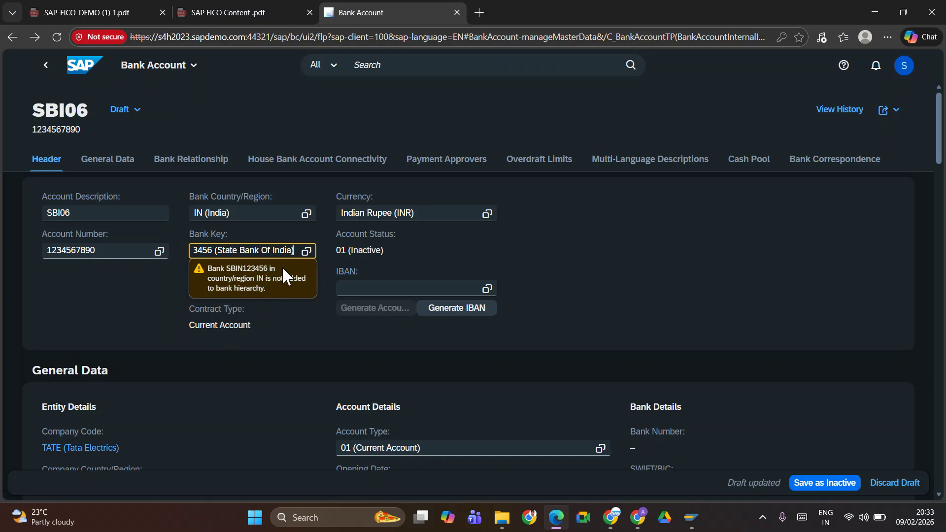
left_click_drag(294, 248, 181, 248)
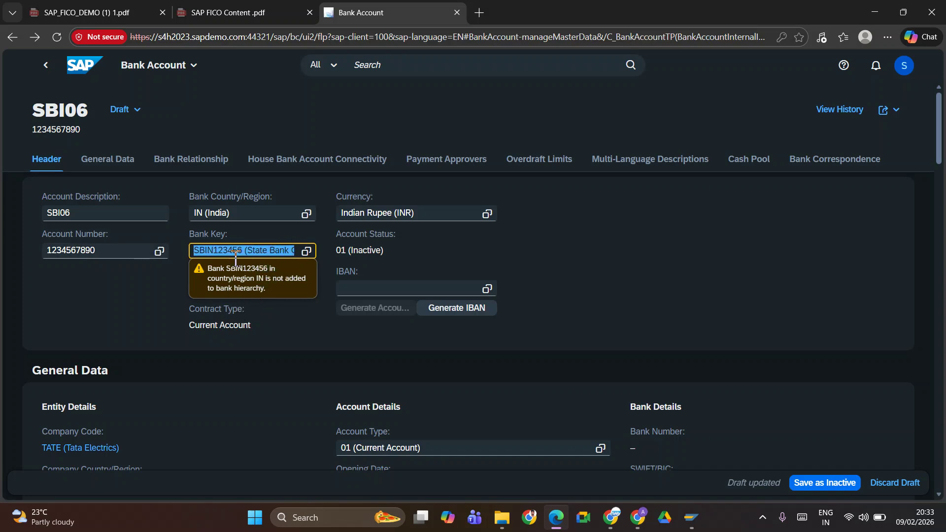
key("BackSpace")
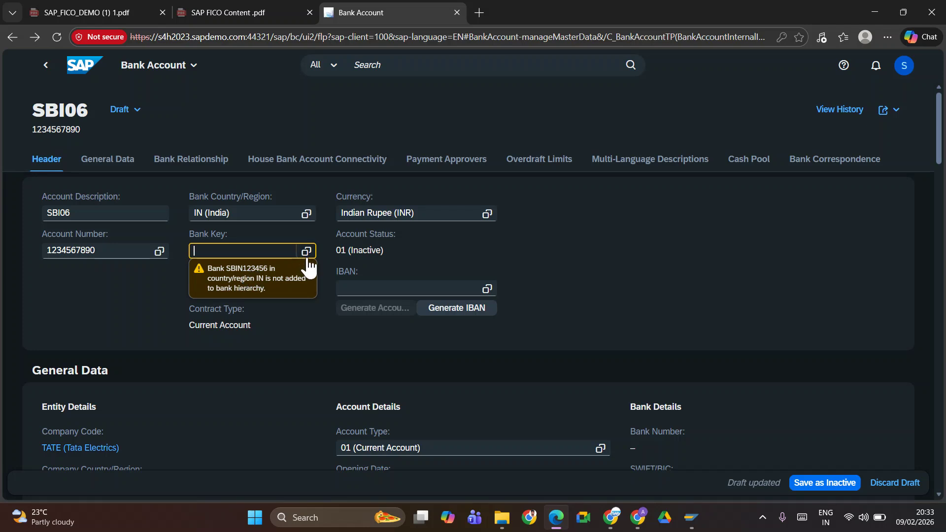
Select bank key SBIN123456 in the SAP GUI bank display, then return to the Fiori draft
key("alt+Tab")
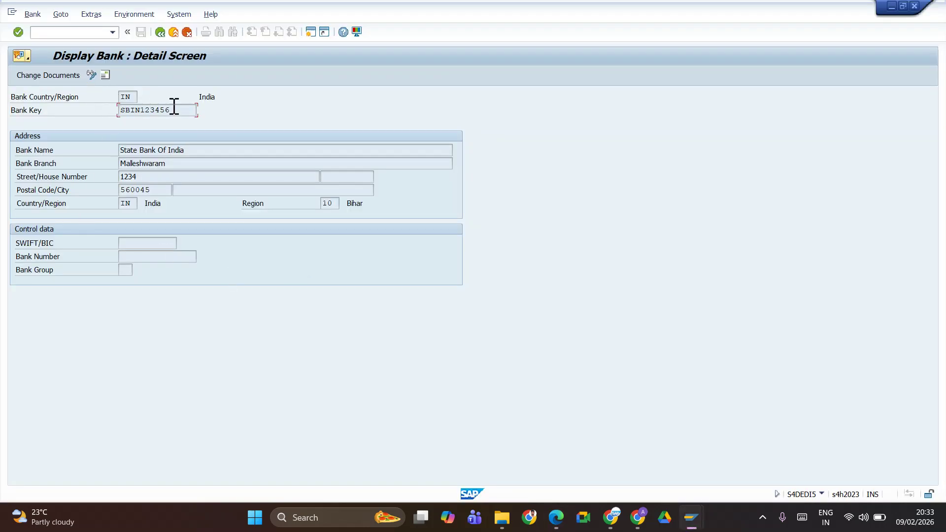
left_click_drag(171, 110, 64, 108)
key("ctrl+c")
left_click(105, 174)
key("alt+Tab")
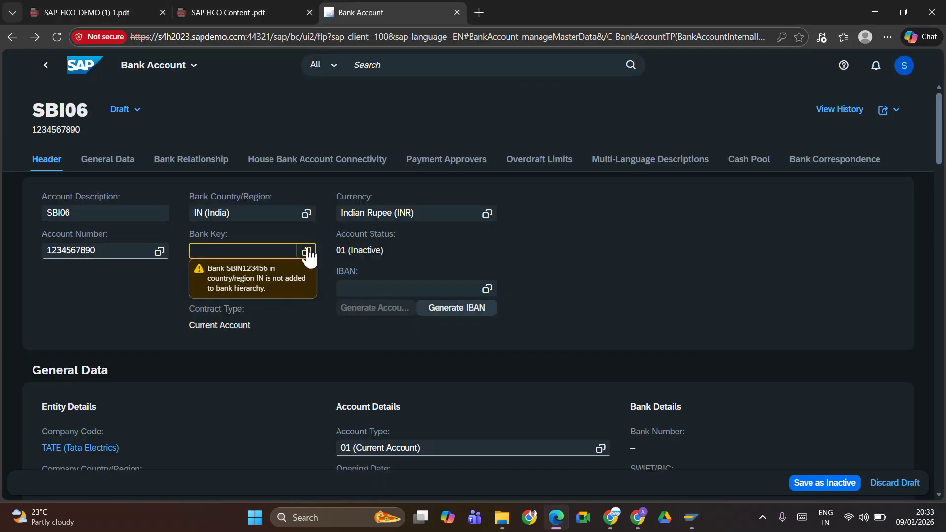
Search the Bank Key value help for SBIN123456 and choose State Bank Of India
left_click(307, 252)
left_click(231, 146)
key("ctrl+v")
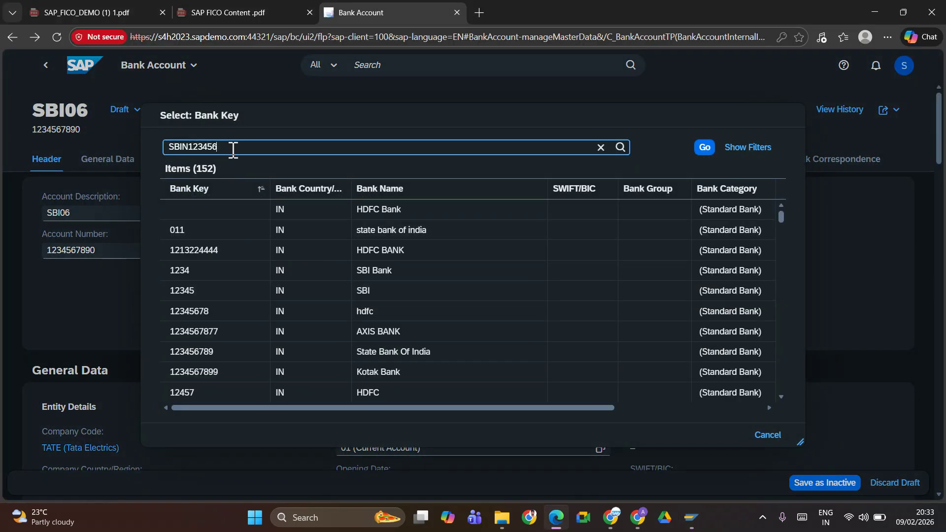
left_click(703, 147)
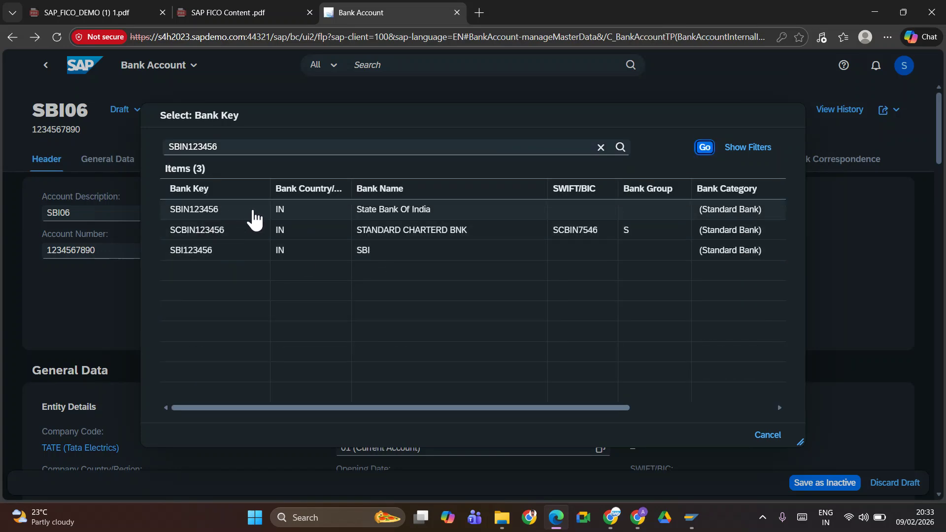
left_click(214, 217)
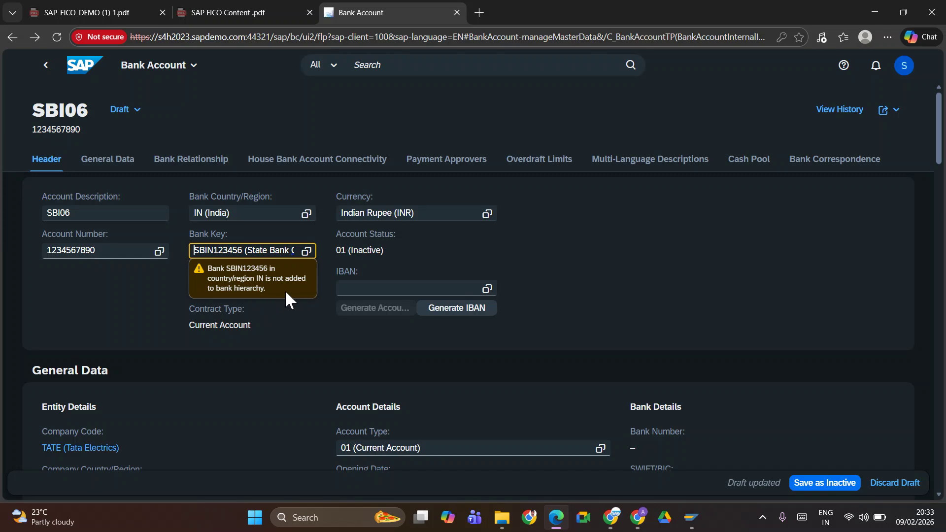
key("alt+Tab")
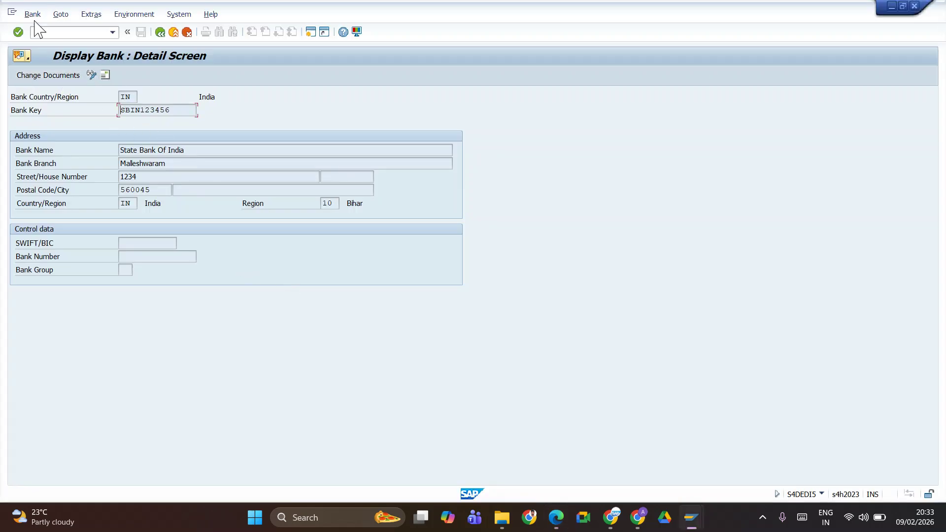
Put bank IN SBIN123456 in change mode and set its region to 29 Karnataka
left_click(91, 75)
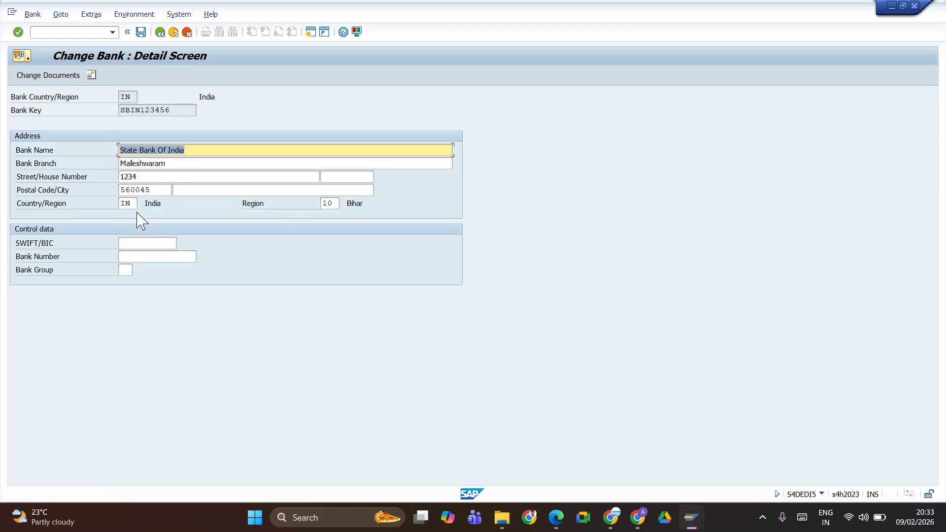
key("alt+Tab")
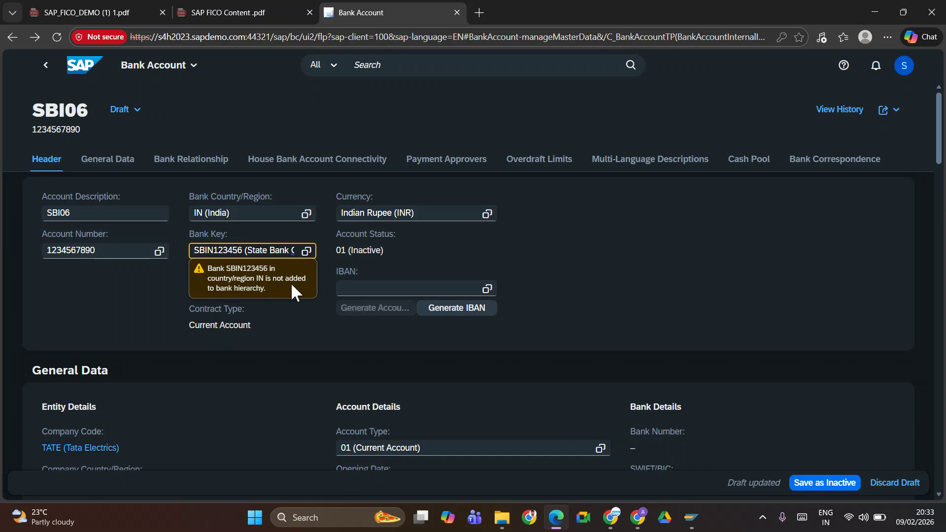
key("alt+Tab")
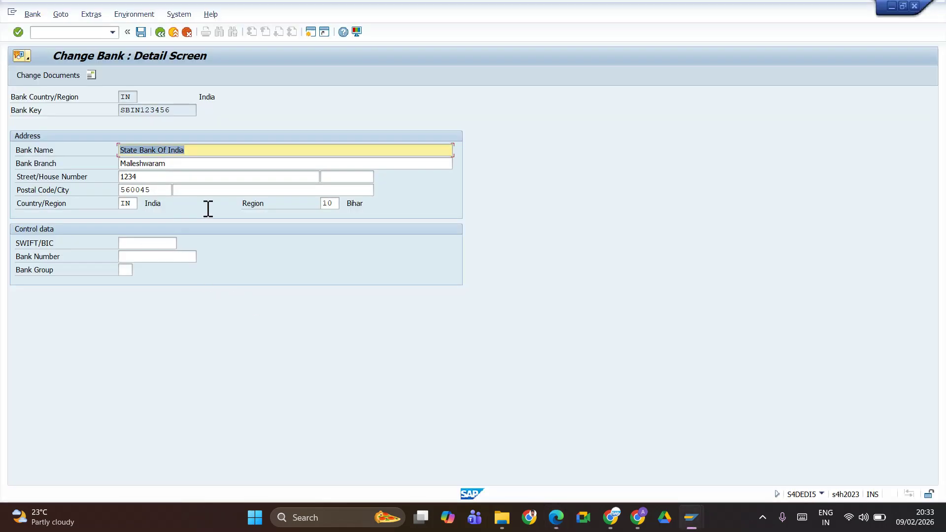
left_click(336, 207)
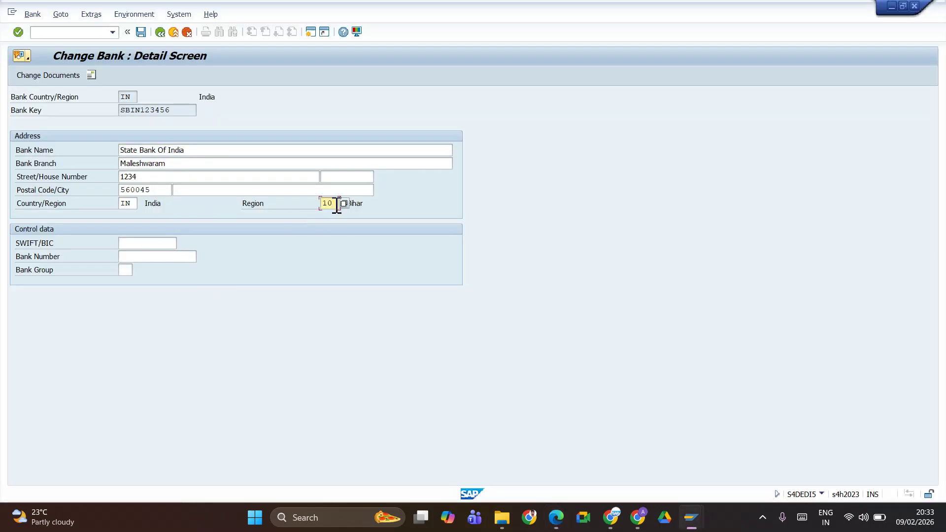
key("BackSpace")
key("BackSpace")
left_click(341, 203)
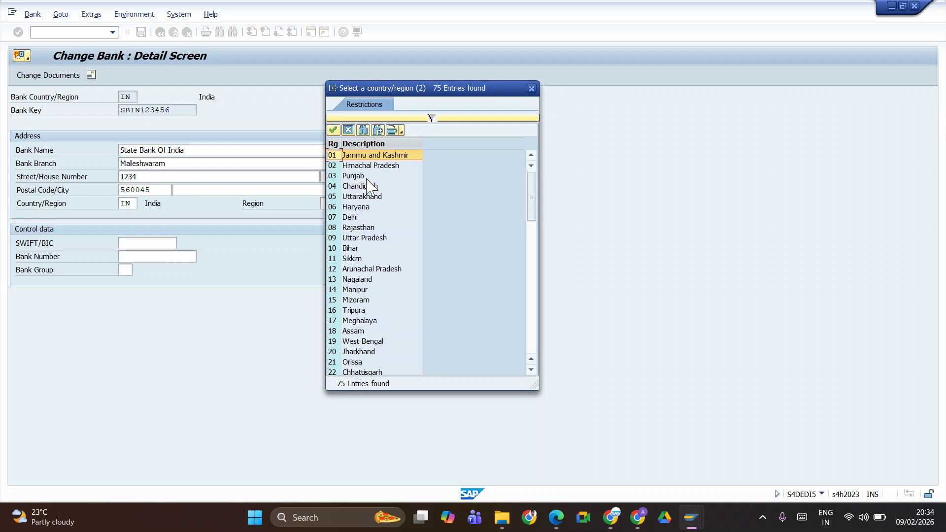
scroll(369, 207, "down", 18)
scroll(353, 242, "up", 4)
scroll(352, 241, "up", 5)
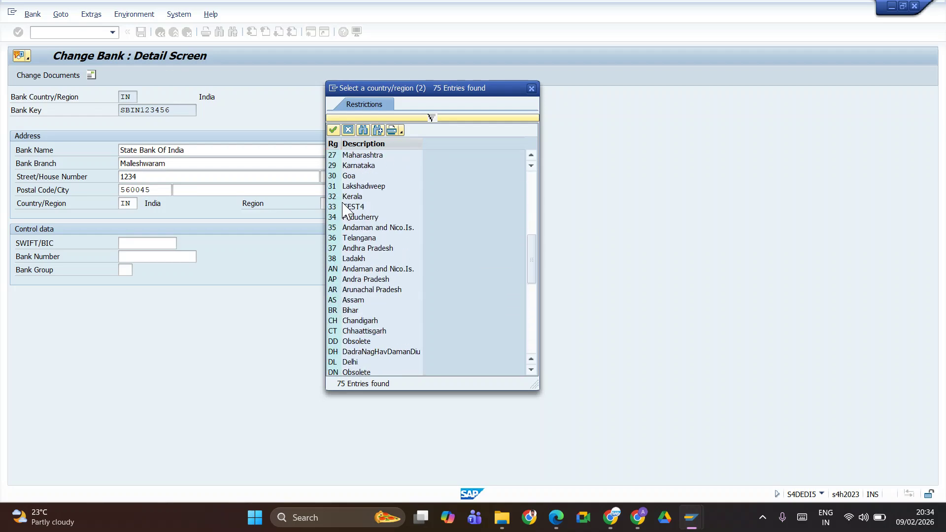
double_click(351, 166)
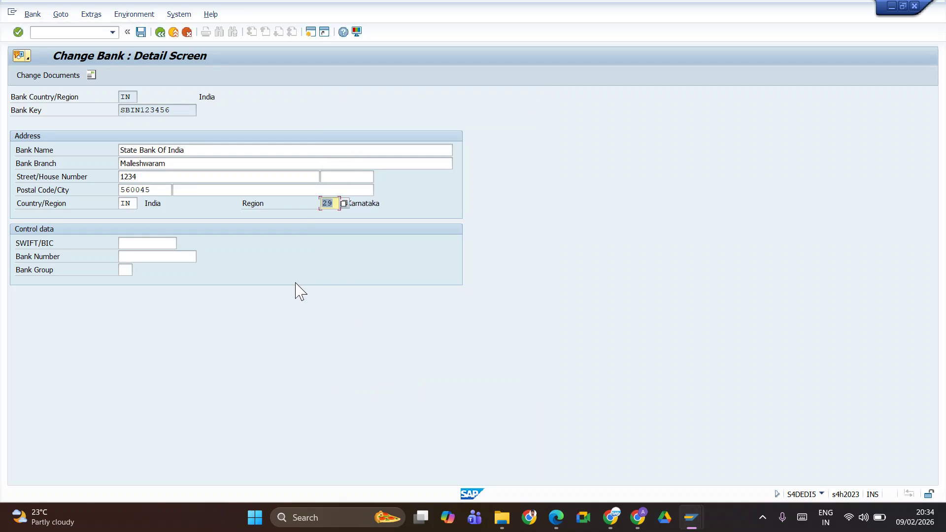
Save the bank change past the bank number warning and return to the Fiori draft
left_click(141, 32)
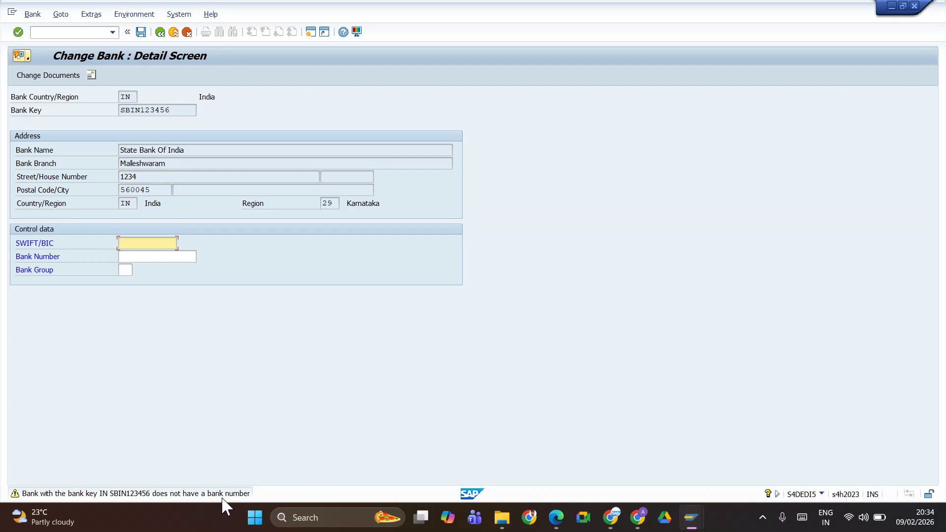
key("Return")
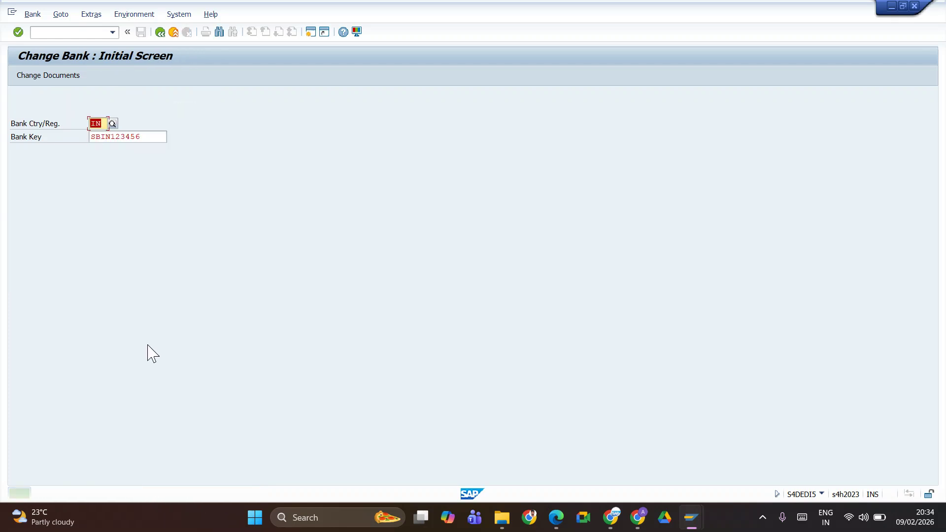
double_click(144, 137)
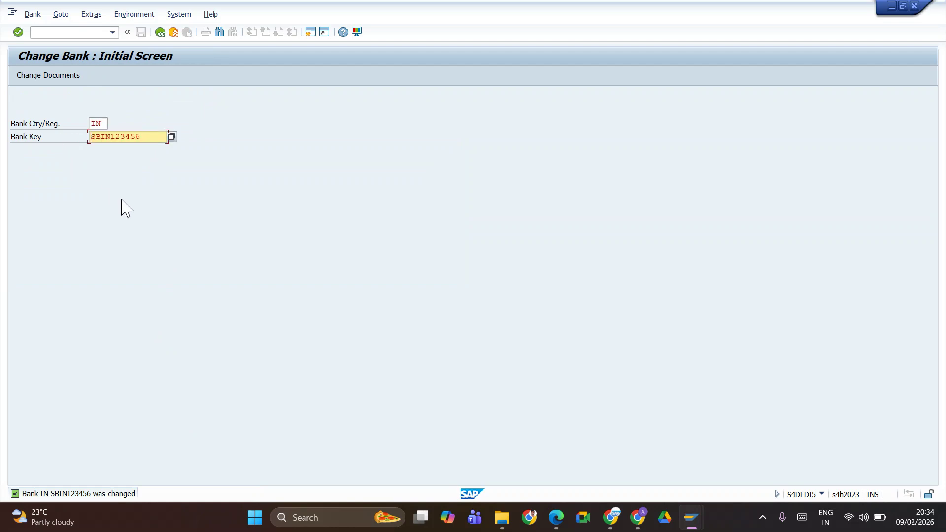
key("alt+Tab")
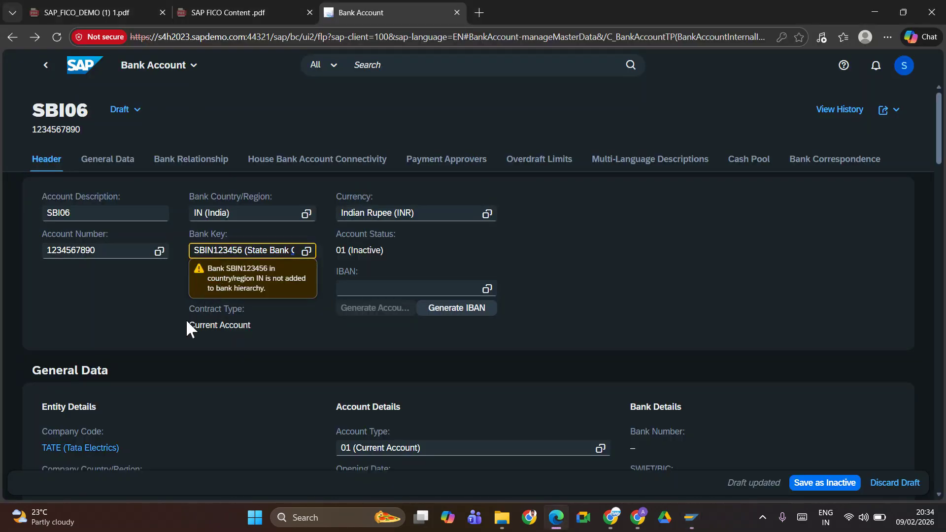
Dismiss the Bank Key warning and create a new House Bank Account Connectivity entry for TATE/SBI06
left_click(395, 255)
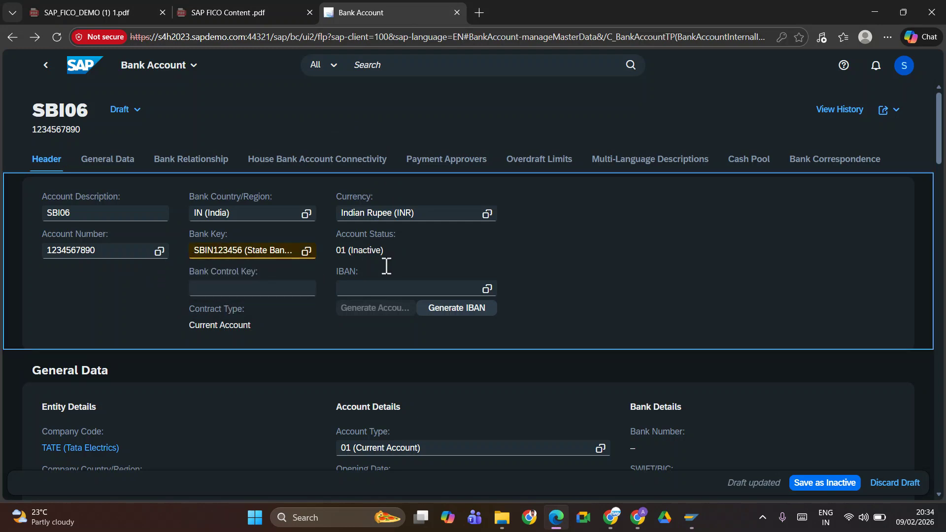
left_click(359, 285)
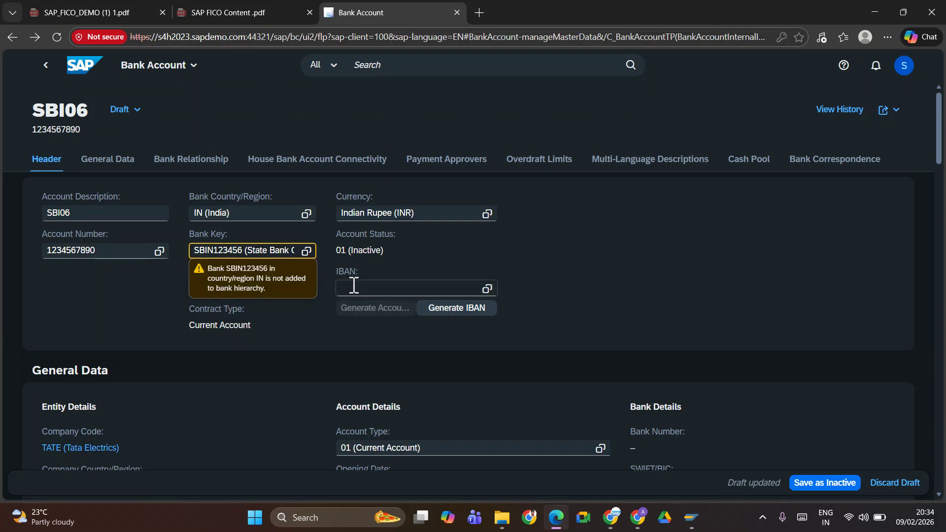
left_click(381, 248)
scroll(284, 279, "down", 6)
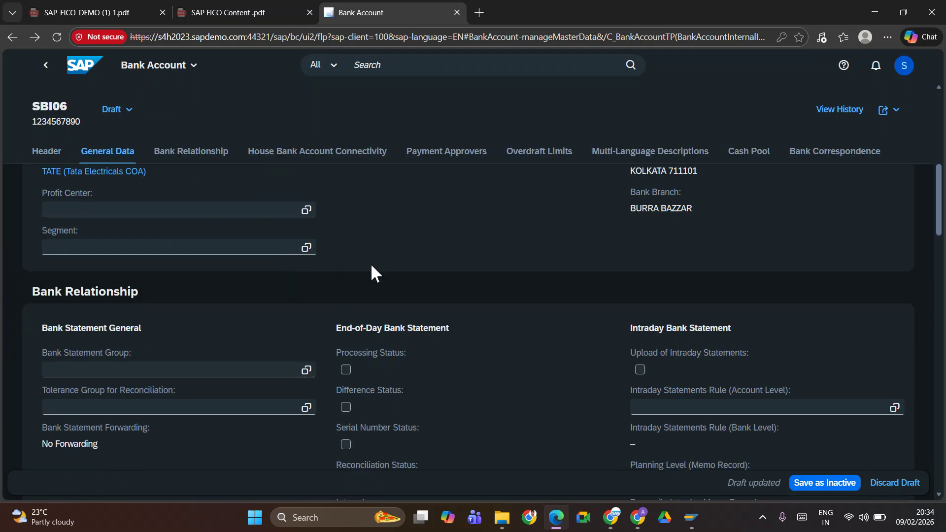
scroll(645, 281, "up", 6)
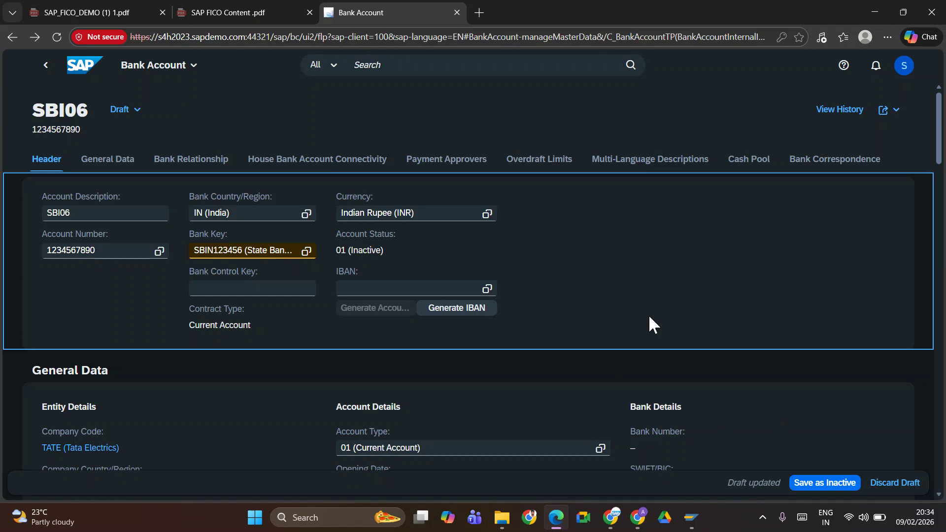
left_click(276, 159)
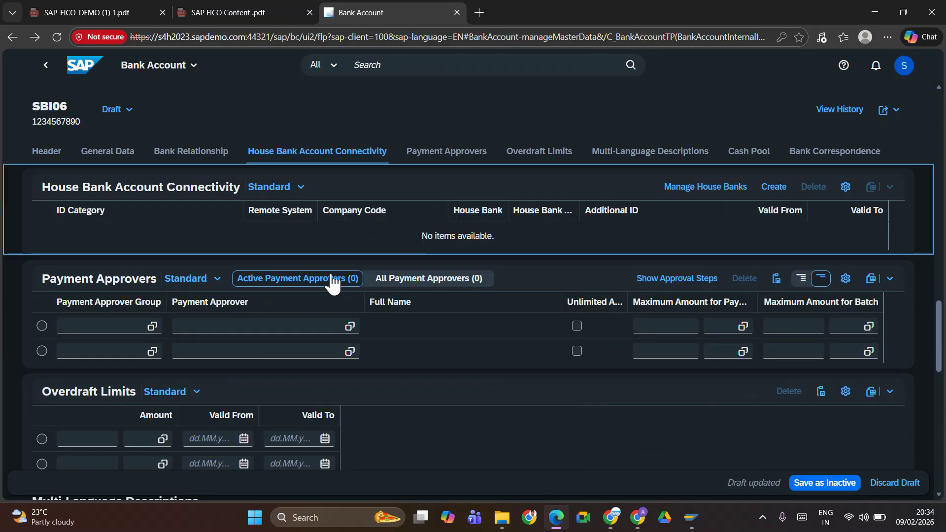
left_click(772, 190)
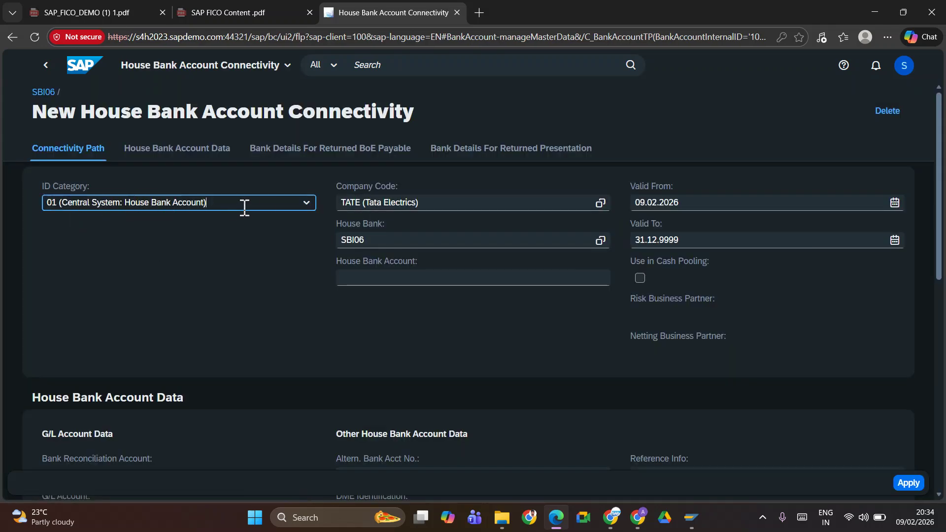
Select the House Bank Account field, then bring SAP GUI's house bank SBI06 details forward
left_click(425, 278)
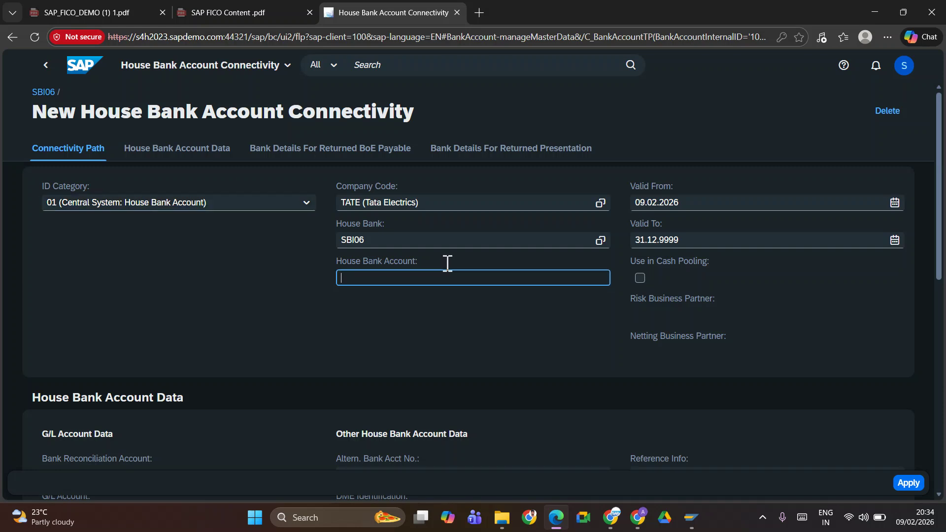
key("alt+Tab")
key("alt+Tab")
key("alt+Tab")
key("alt+shift+Tab")
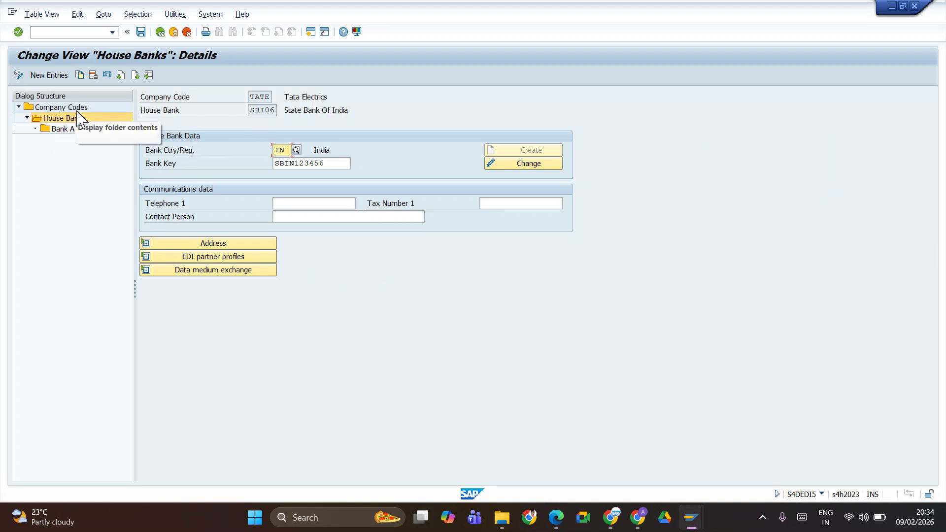
Switch back to the browser's Fiori connectivity form for TATE to enter house bank account SBI06
key("alt+Tab")
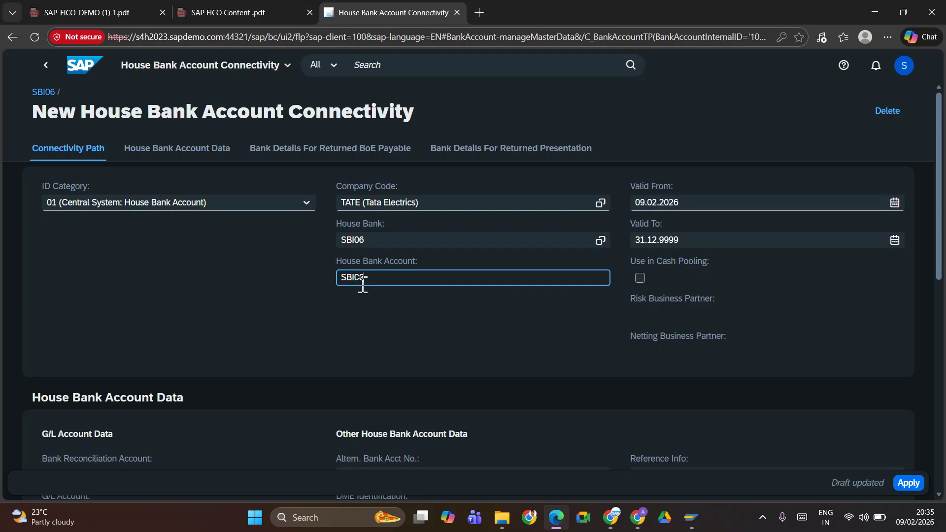
Apply the TATE / SBI06 connectivity row valid from 09.02.2026, then review the draft's remaining sections
left_click(909, 485)
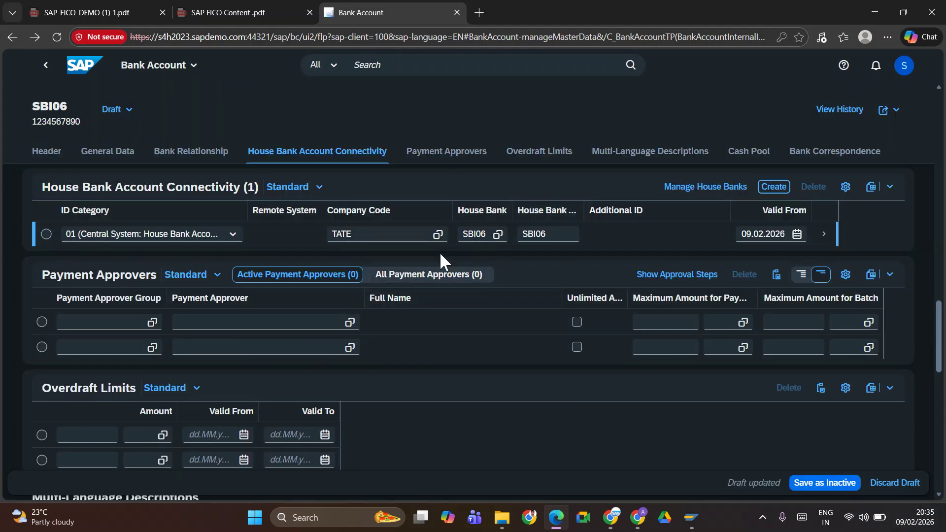
left_click(45, 234)
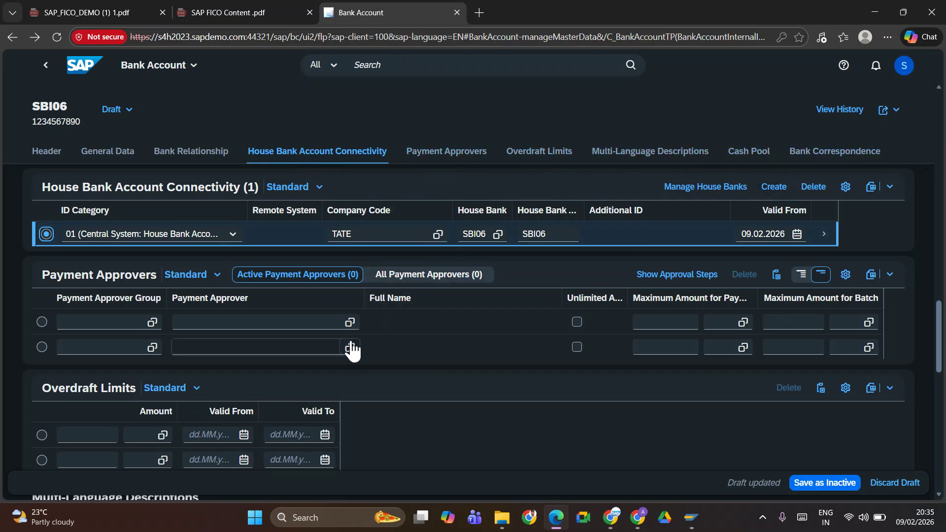
scroll(436, 359, "down", 5)
scroll(435, 345, "down", 3)
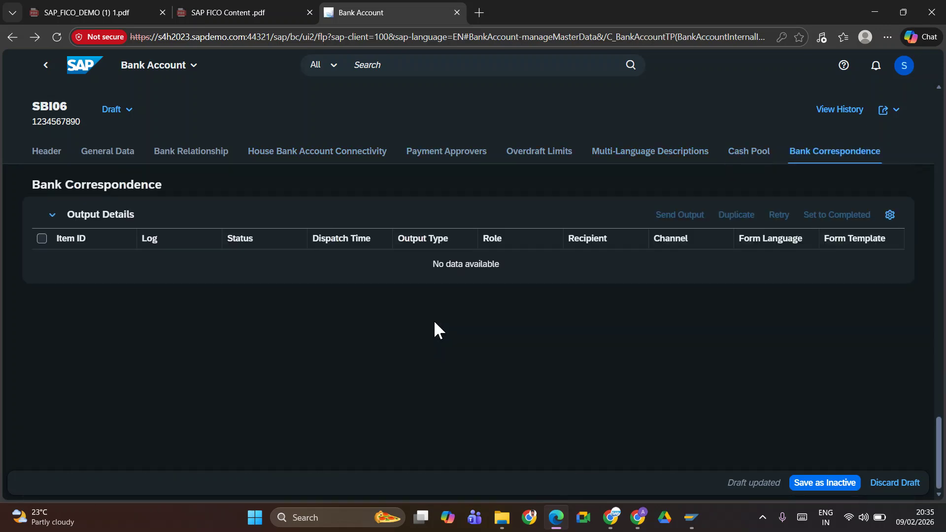
scroll(436, 329, "up", 8)
scroll(434, 319, "up", 6)
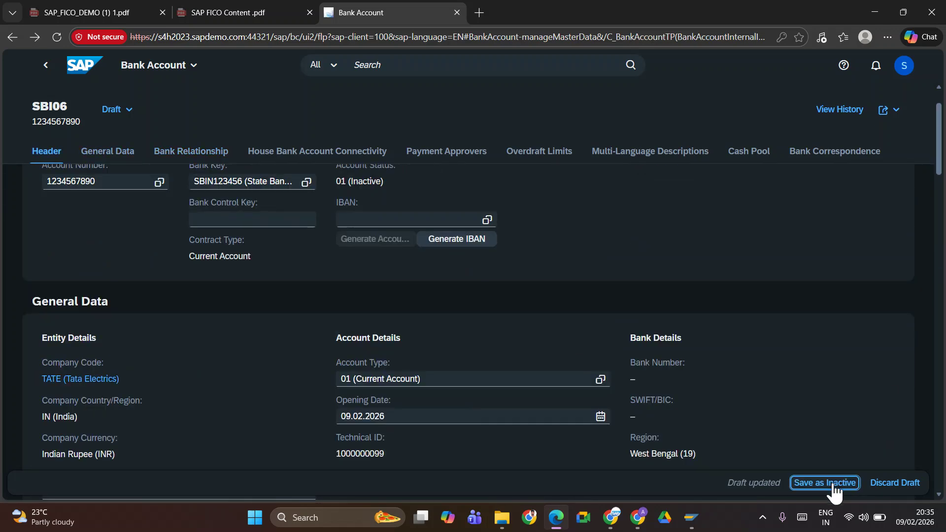
Save bank account SBI06 as inactive, then activate it so its status becomes 02 (Active)
left_click(832, 486)
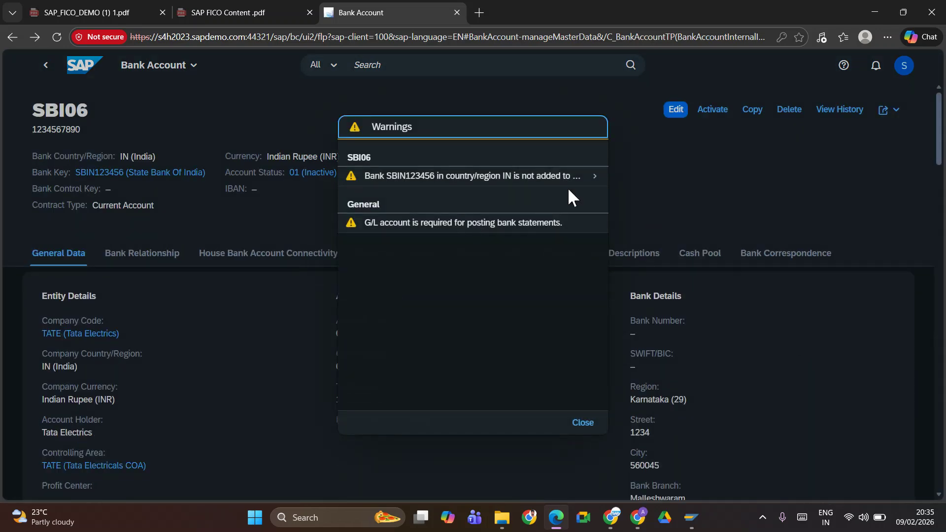
left_click(582, 428)
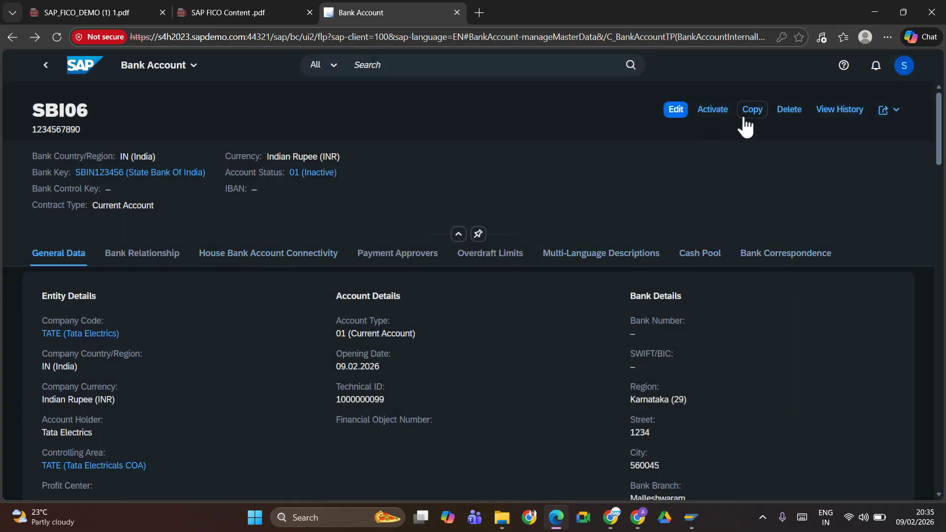
left_click(710, 115)
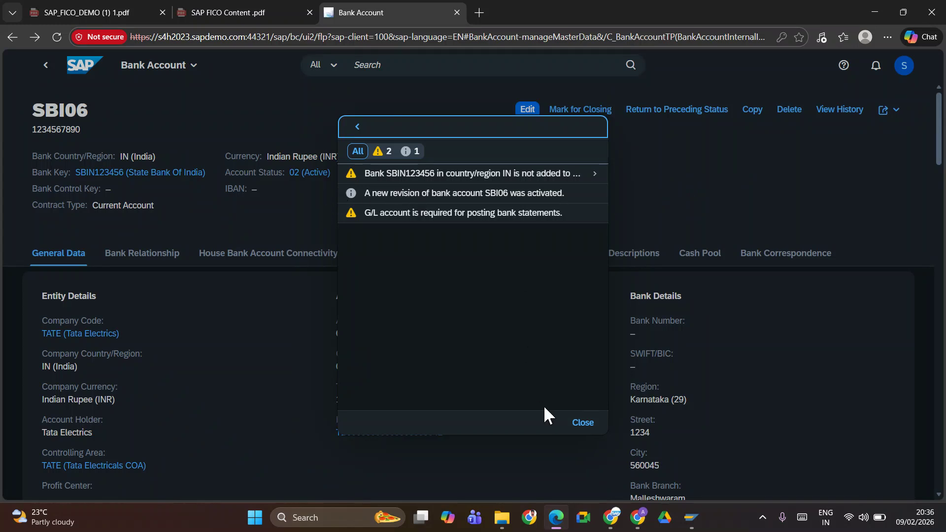
left_click(581, 423)
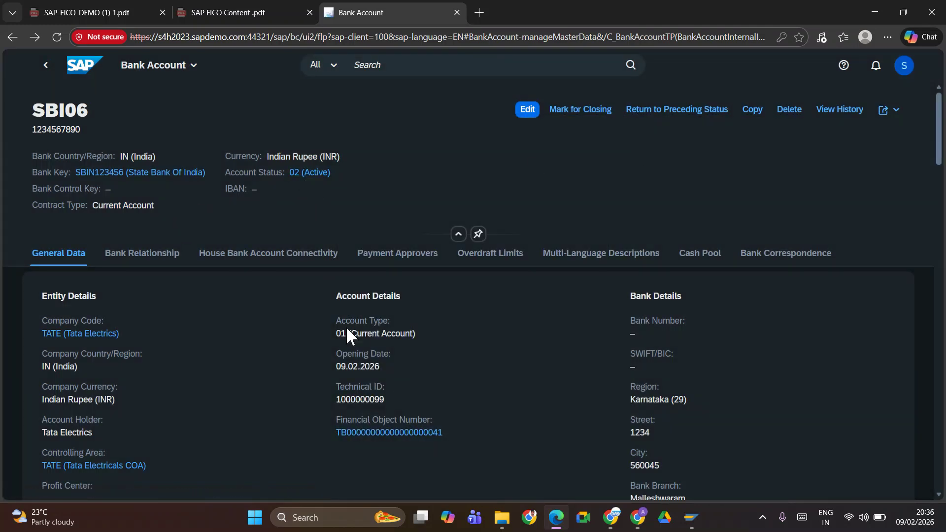
scroll(603, 371, "down", 5)
scroll(599, 363, "up", 5)
mouse_move(941, 125)
left_mouse_down()
mouse_move(942, 419)
mouse_move(943, 127)
left_mouse_up()
left_click(284, 263)
left_click(41, 238)
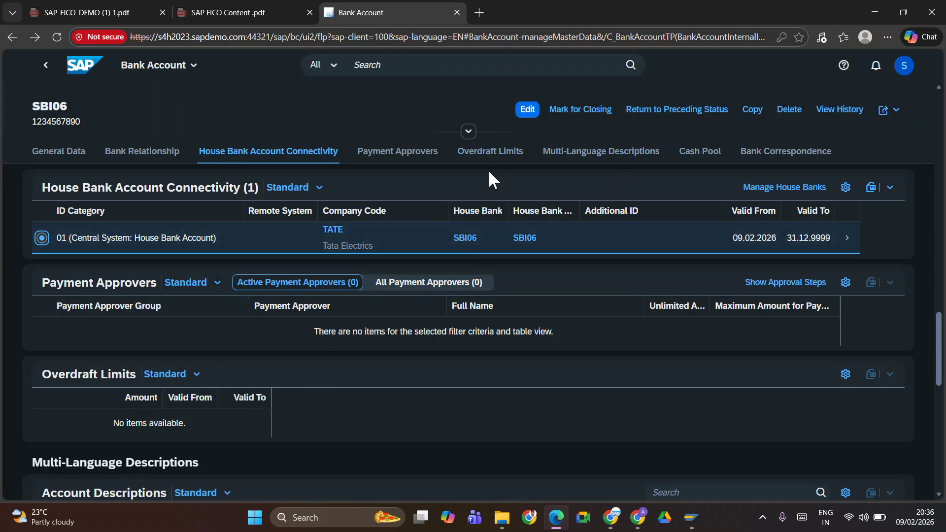
key("alt+Tab")
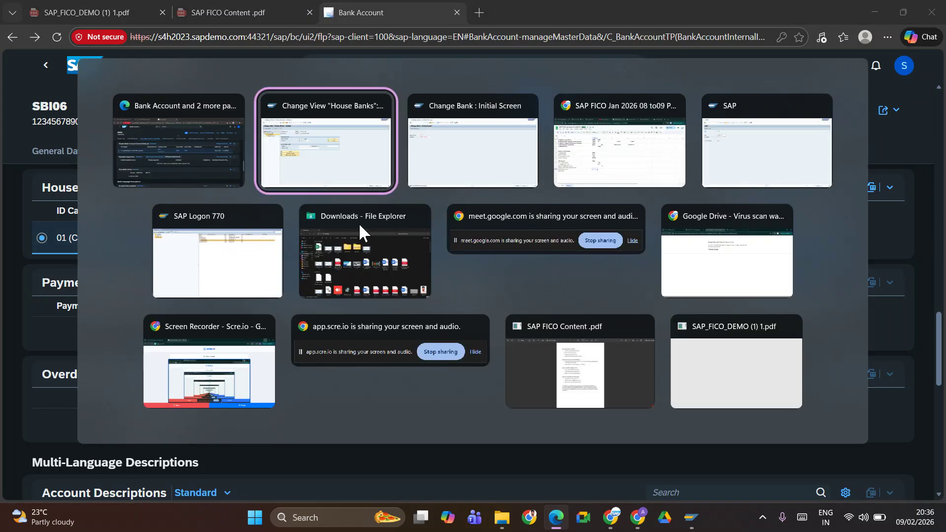
key("alt+Tab")
key("alt+shift+Tab")
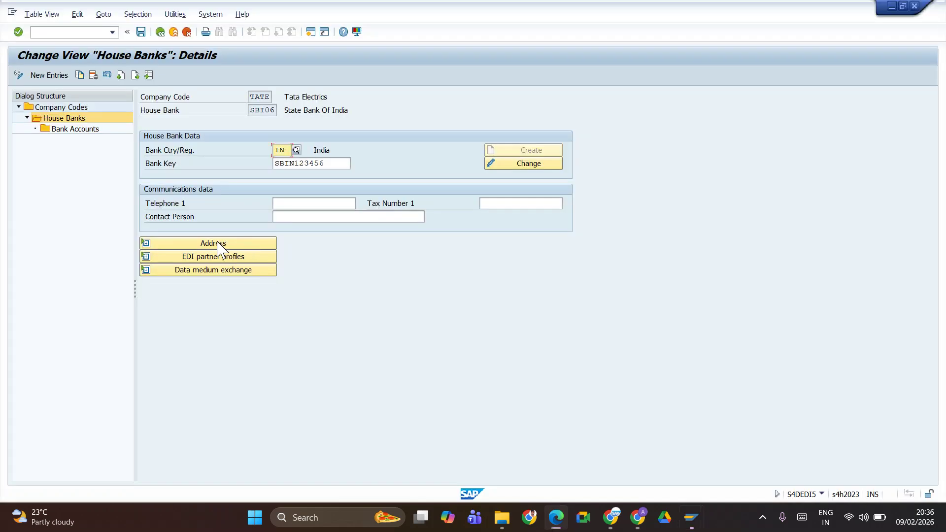
key("alt+Tab")
key("alt+Tab")
double_click(76, 107)
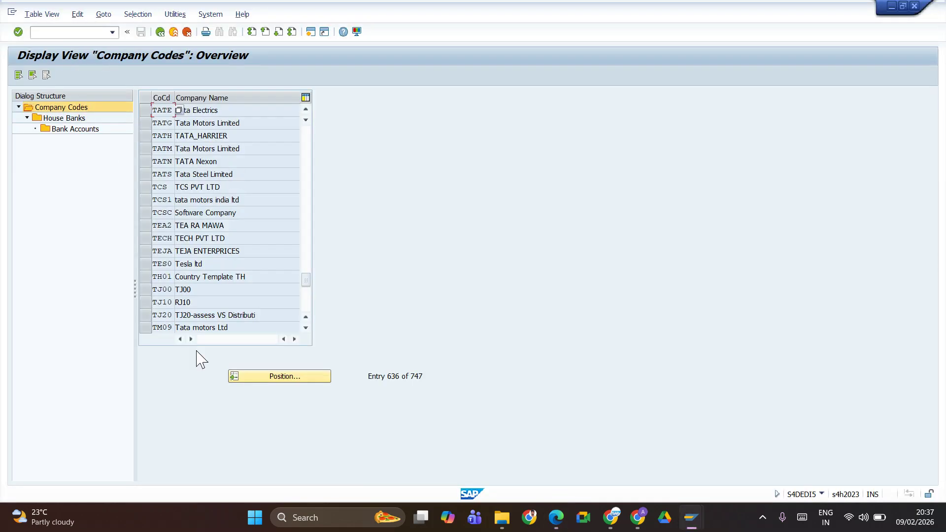
left_click(145, 111)
double_click(62, 117)
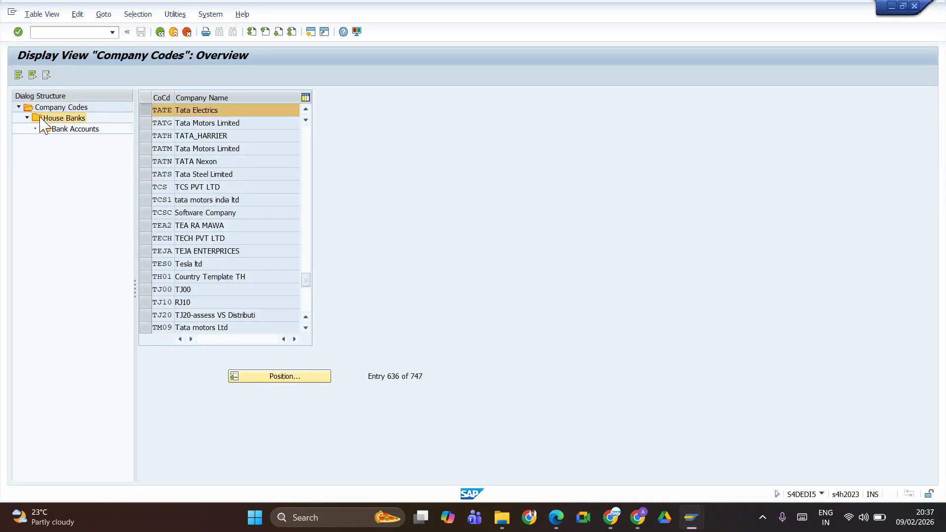
double_click(69, 129)
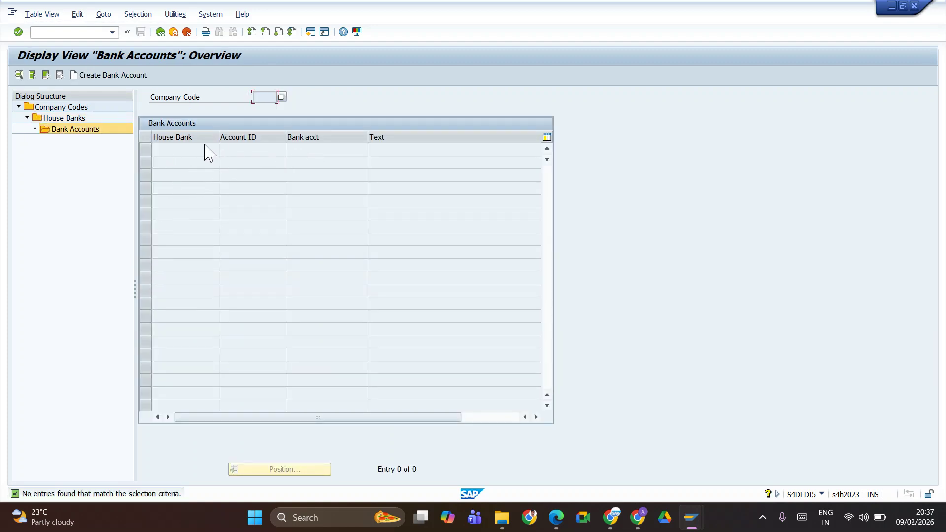
key("alt+Tab")
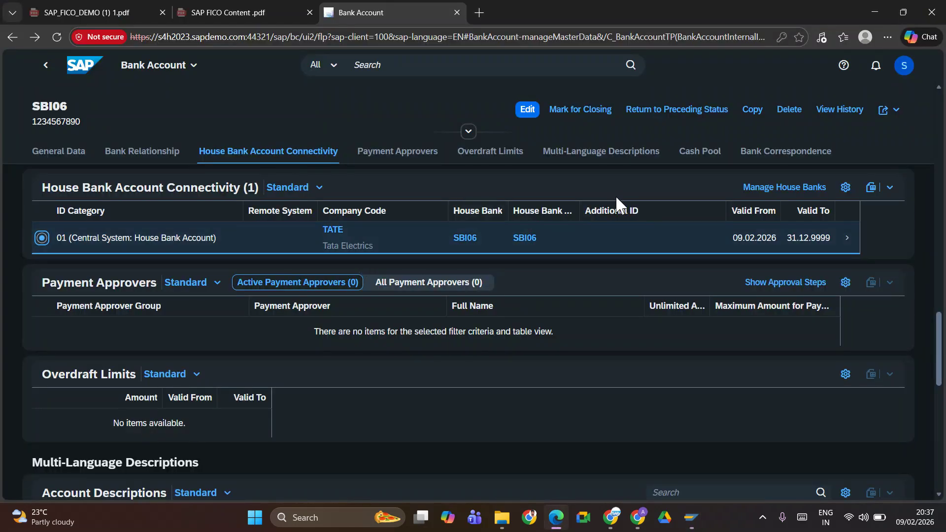
Review SBI06's Bank Correspondence and General Data sections, then leave the account for the launchpad search results
left_click(783, 157)
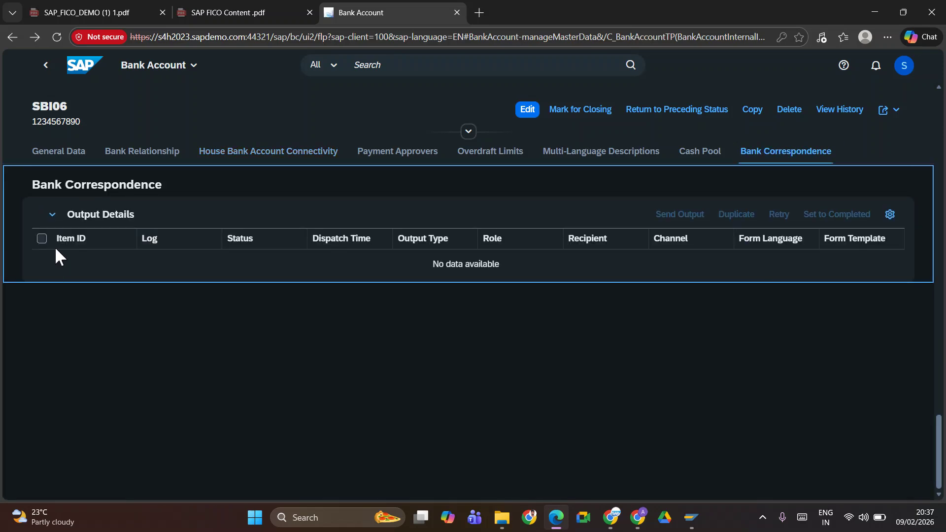
left_click(82, 153)
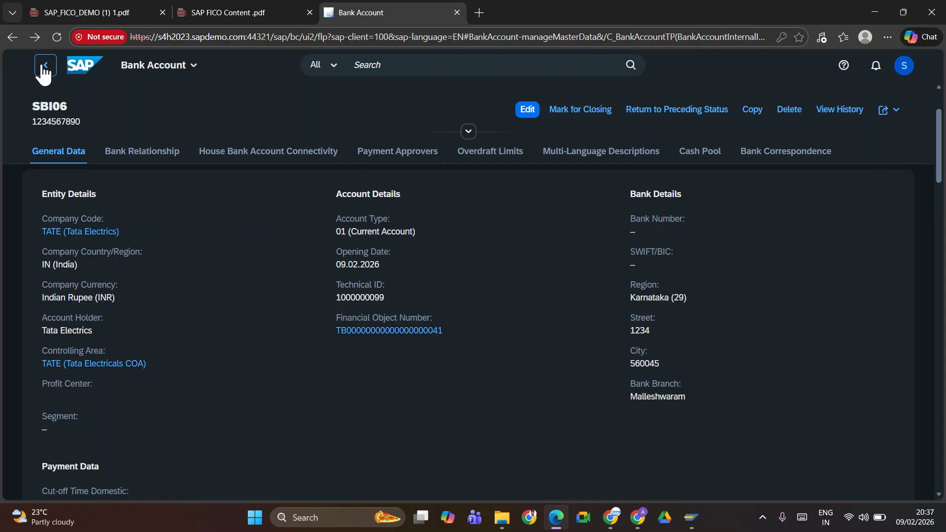
left_click(44, 67)
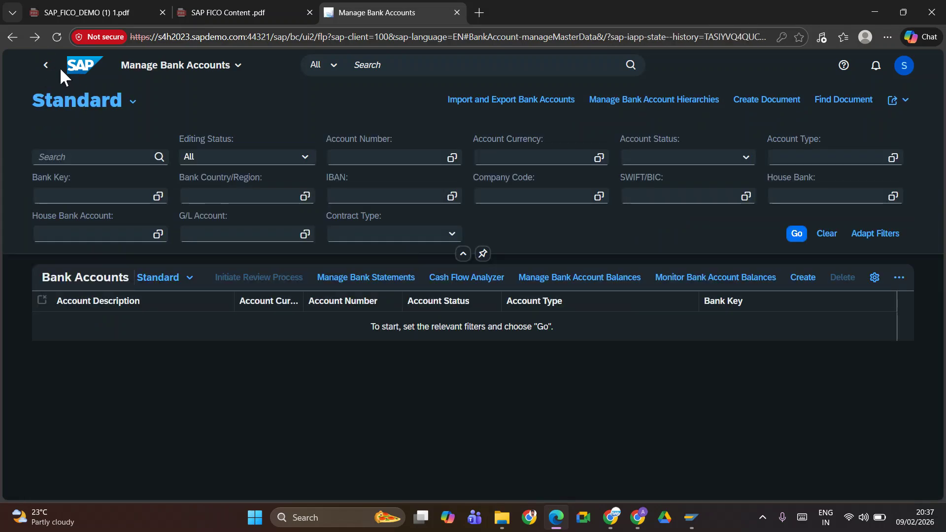
left_click(42, 304)
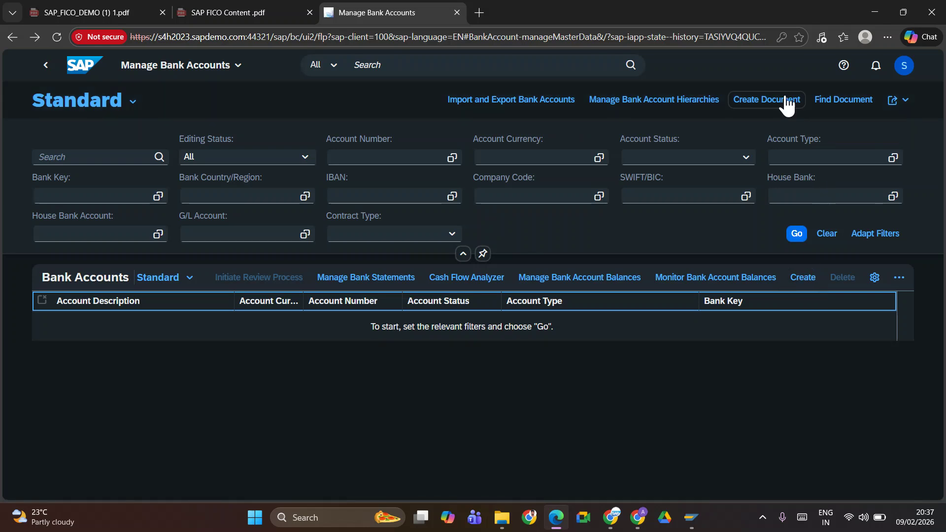
left_click(47, 69)
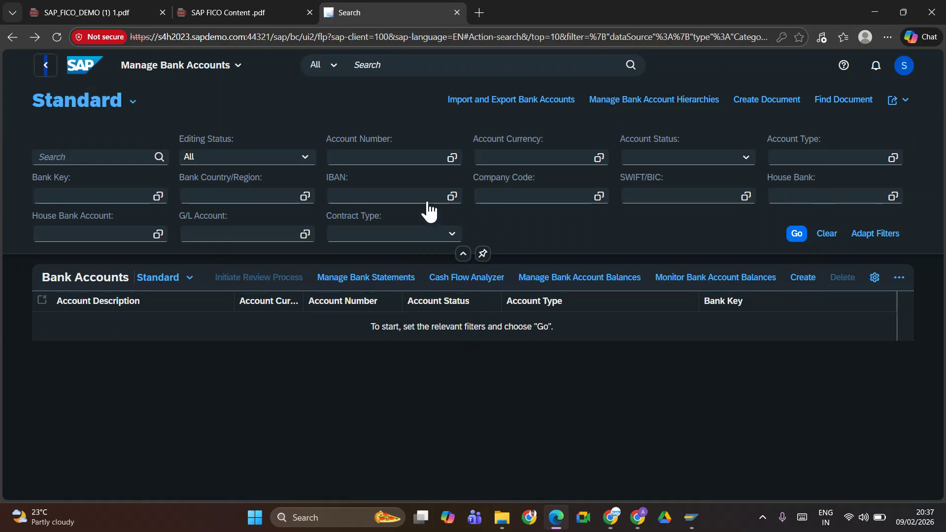
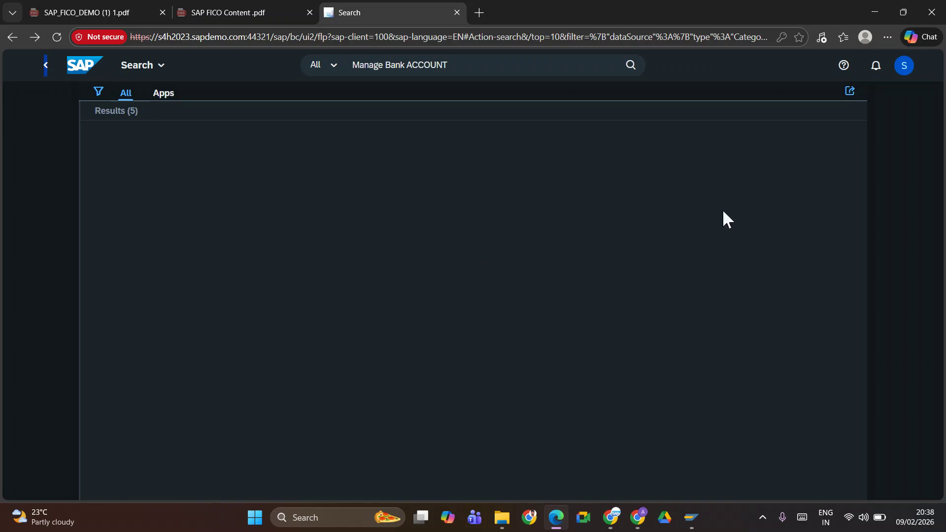
Open the Manage Bank Accounts app from the launchpad search results
left_click(468, 64)
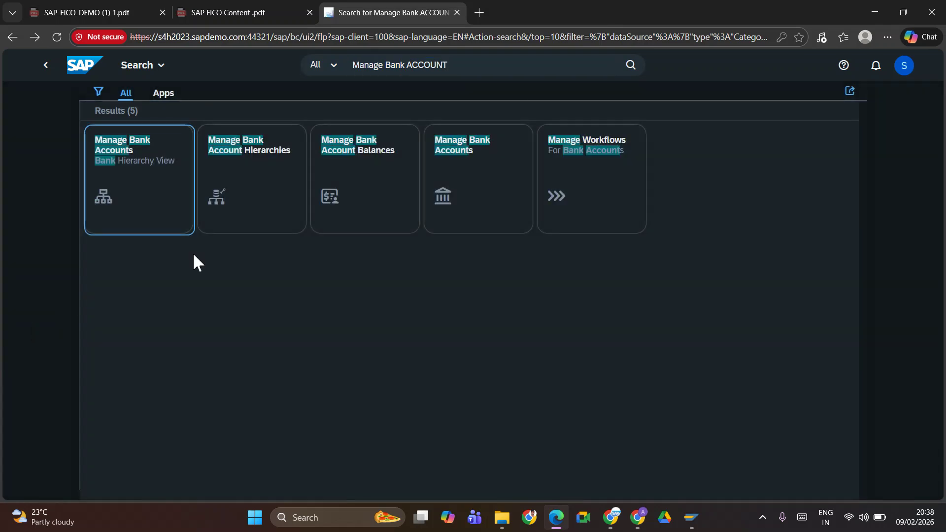
left_click(454, 143)
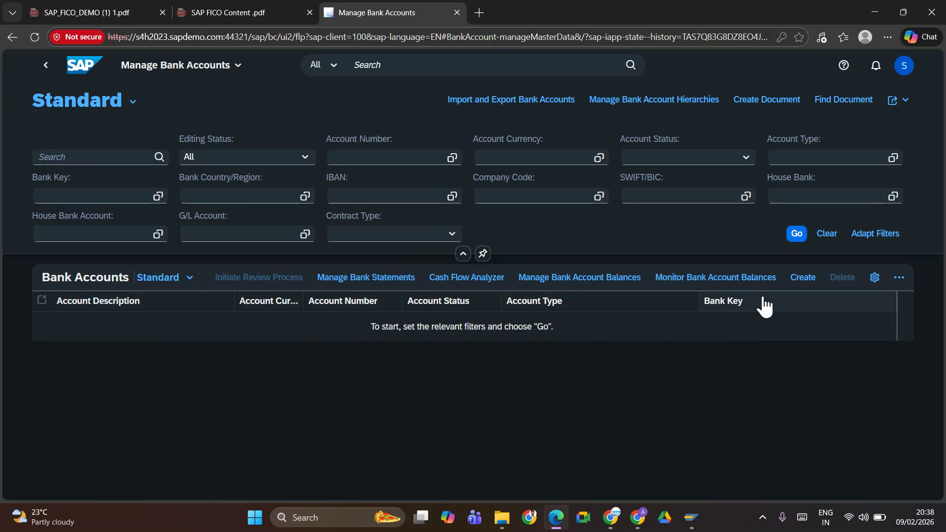
Start a new bank account for company code TATE with account type 01
left_click(813, 281)
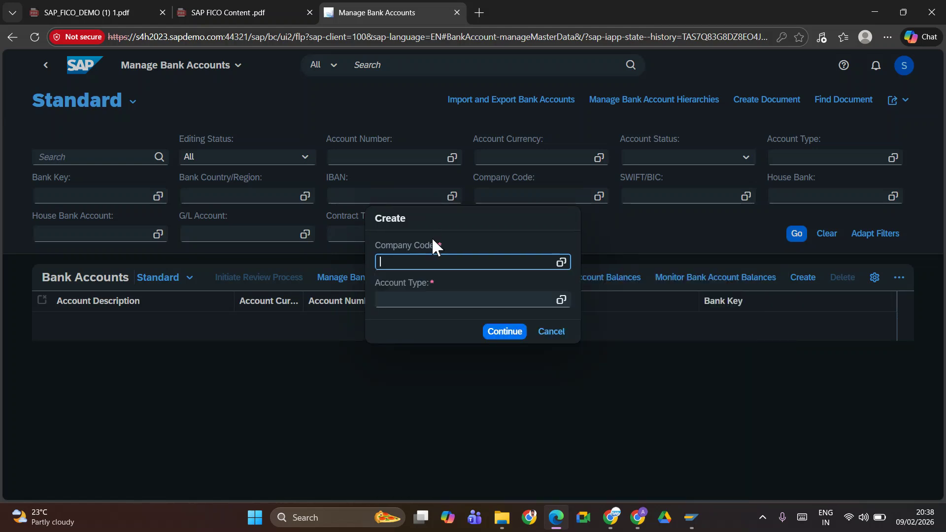
type("TATE")
key("Tab")
type("02")
key("BackSpace")
type("1")
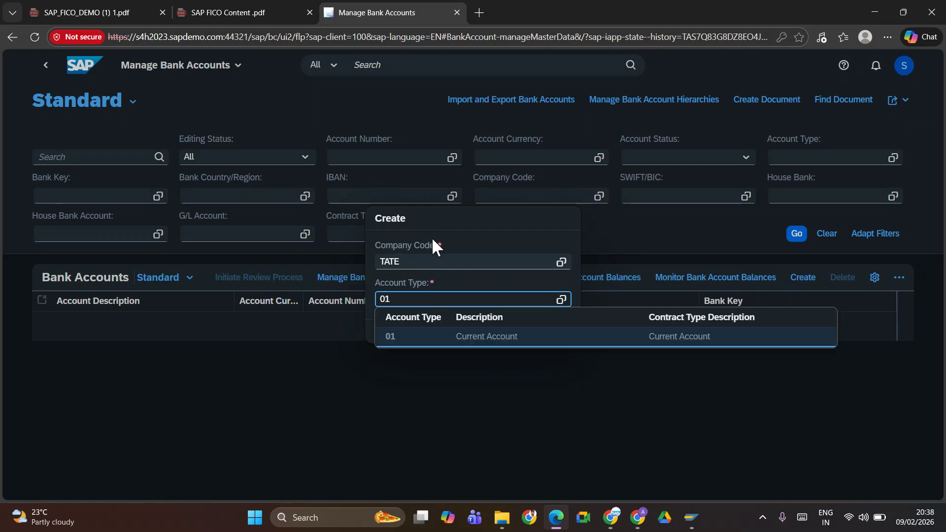
left_click(499, 330)
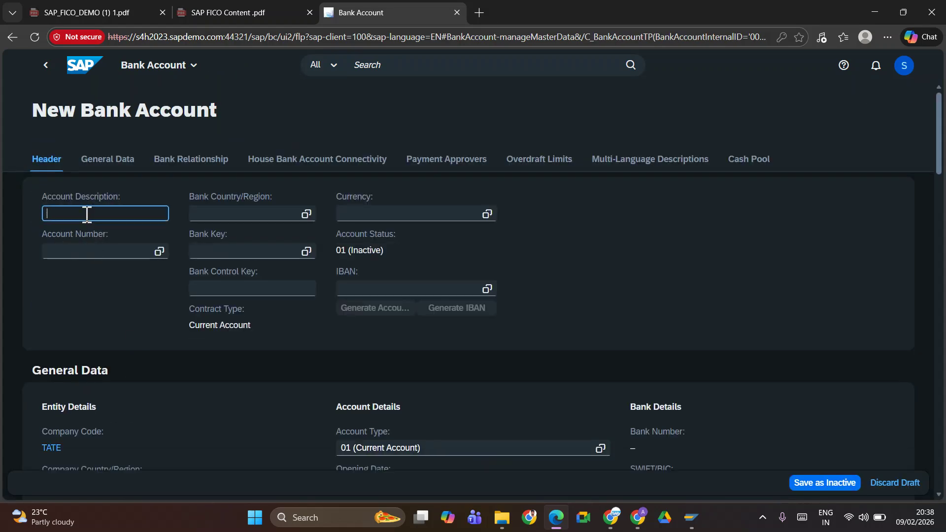
scroll(267, 365, "down", 5)
scroll(267, 363, "up", 5)
left_click_drag(938, 132, 937, 95)
key("BackSpace")
type("SBI06")
key("Tab")
type("1234567890")
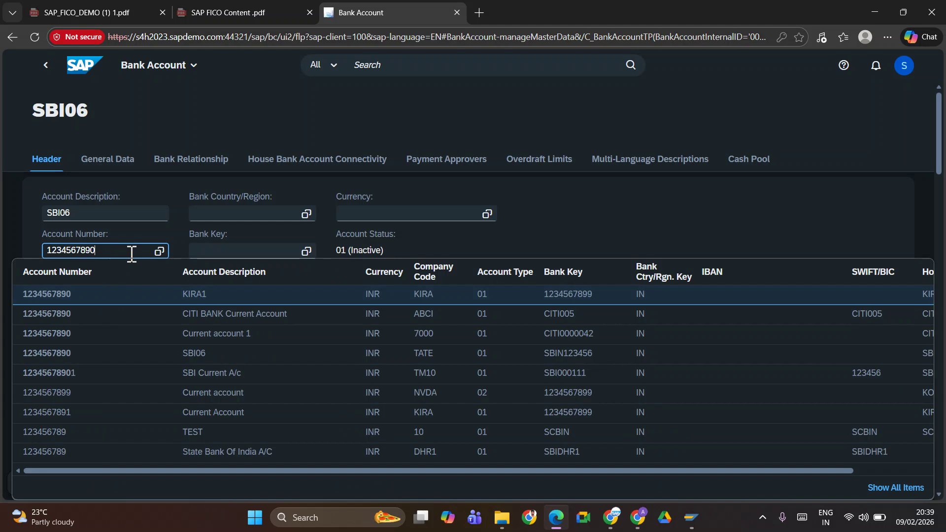
left_click(199, 252)
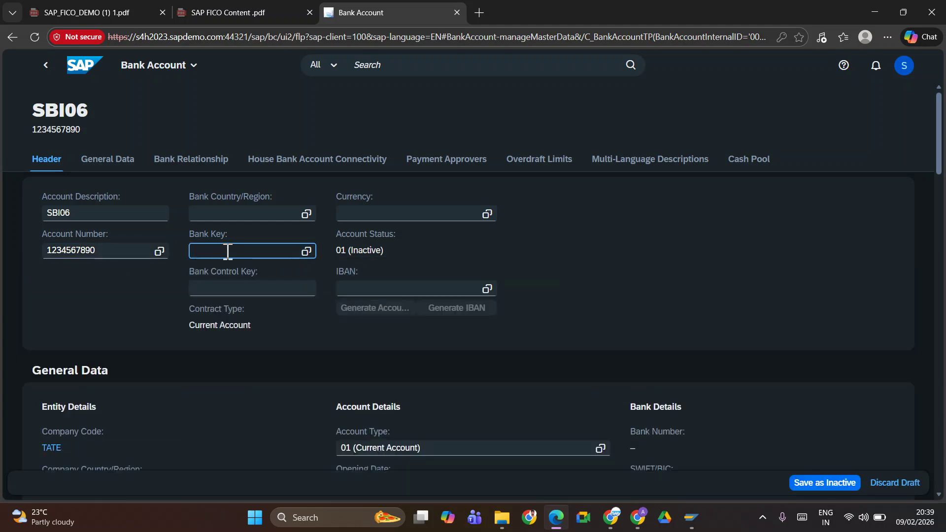
Paste bank key SBIN123456 from SAP GUI and pick the State Bank Of India entry
key("alt+Tab")
key("Tab")
key("Left")
key("Right")
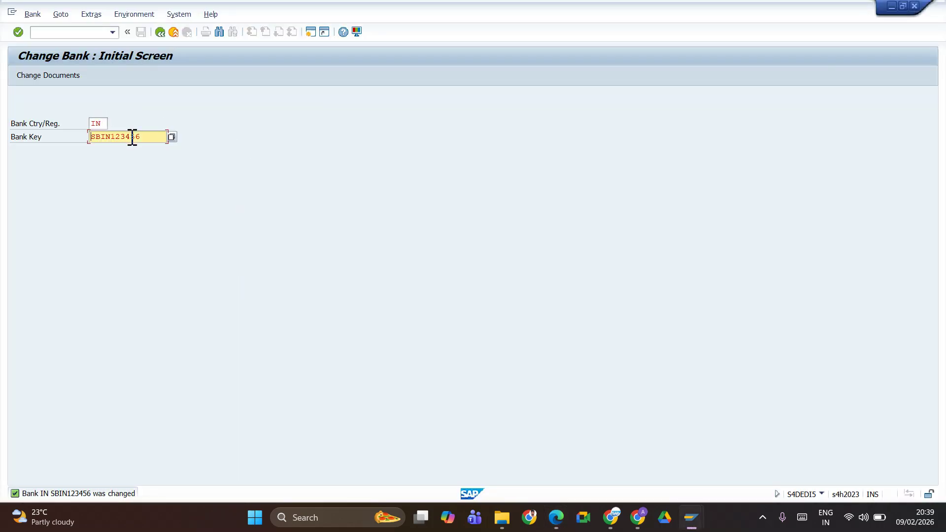
key("alt+Tab")
left_click(277, 251)
type("SBIN123456")
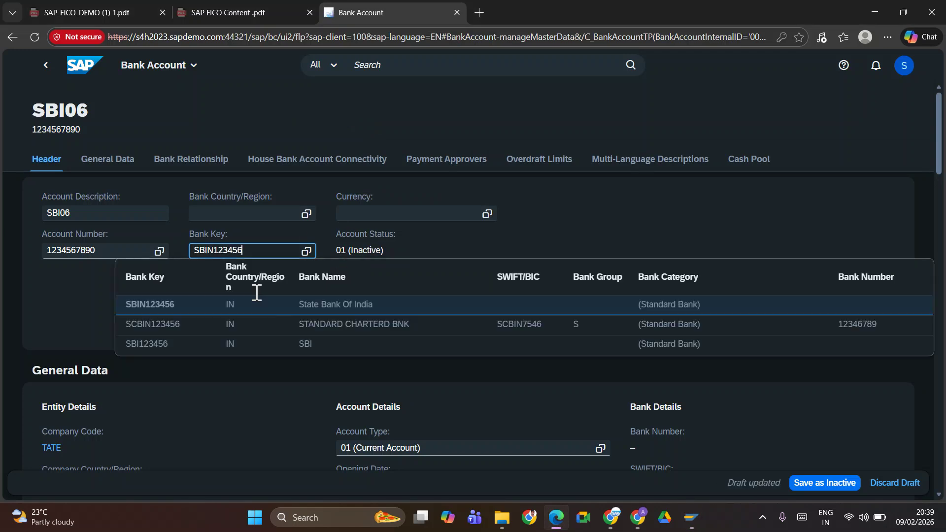
left_click(144, 312)
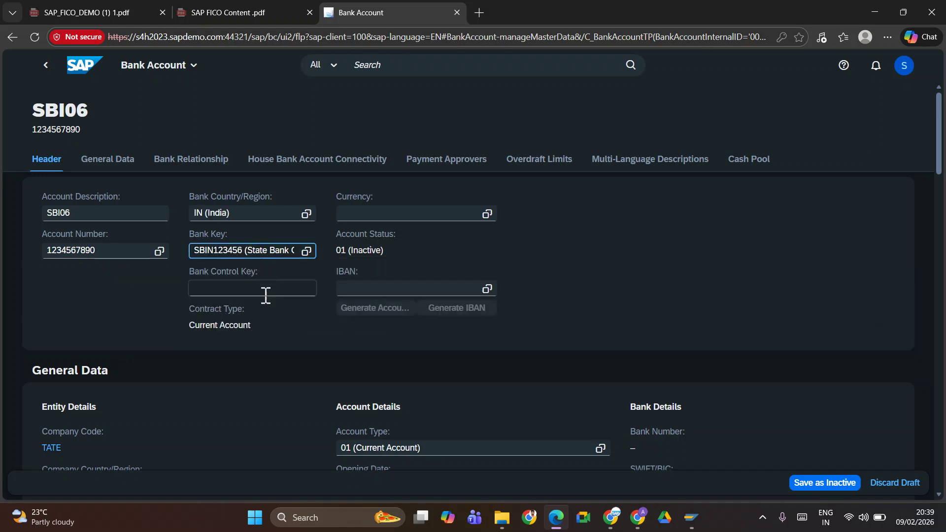
Set the account currency to INR (Indian Rupee) and show the empty house bank connectivity section
left_click(370, 215)
type("I")
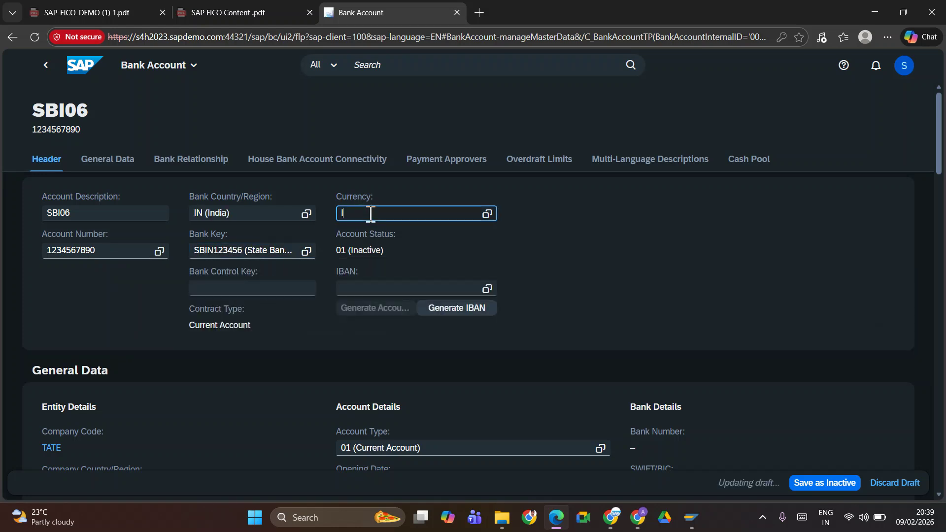
type("NR")
left_click(355, 253)
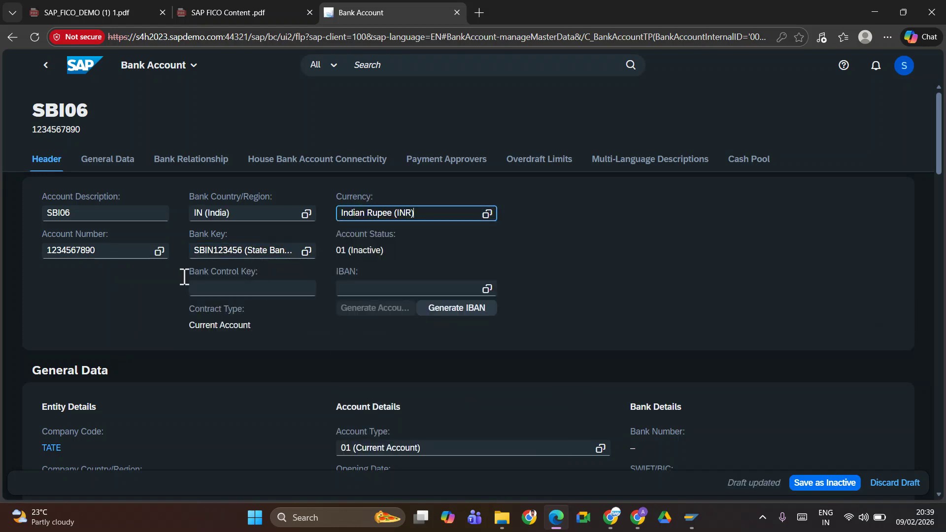
left_click(216, 290)
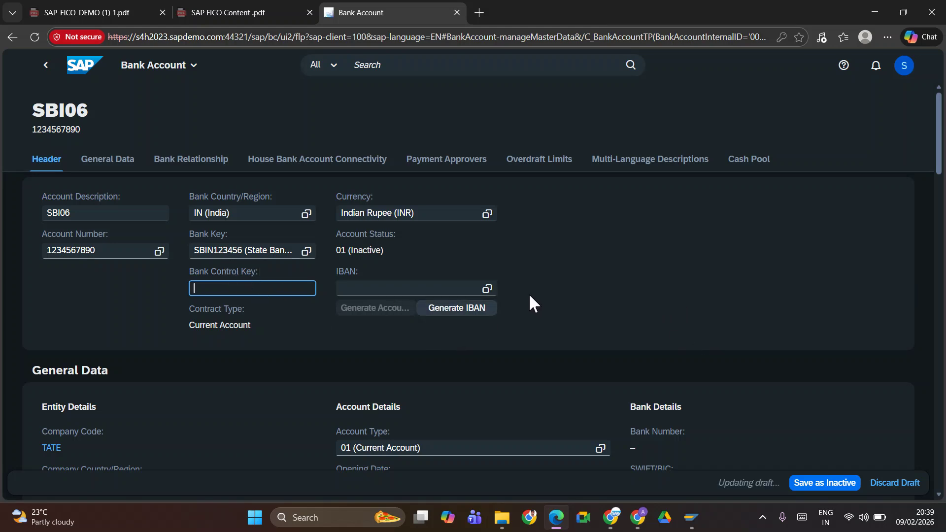
left_click(278, 168)
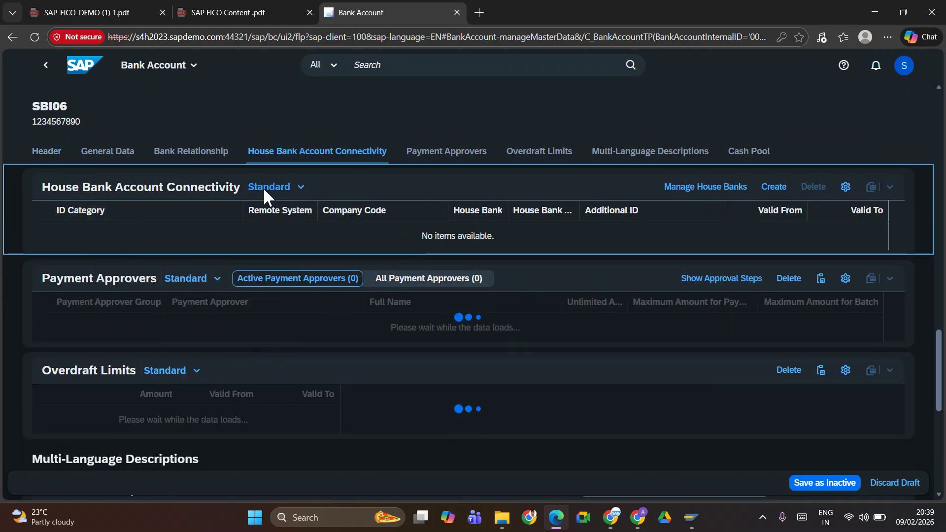
Add a connectivity row for TATE with house bank and house bank account SBI06
left_click(773, 187)
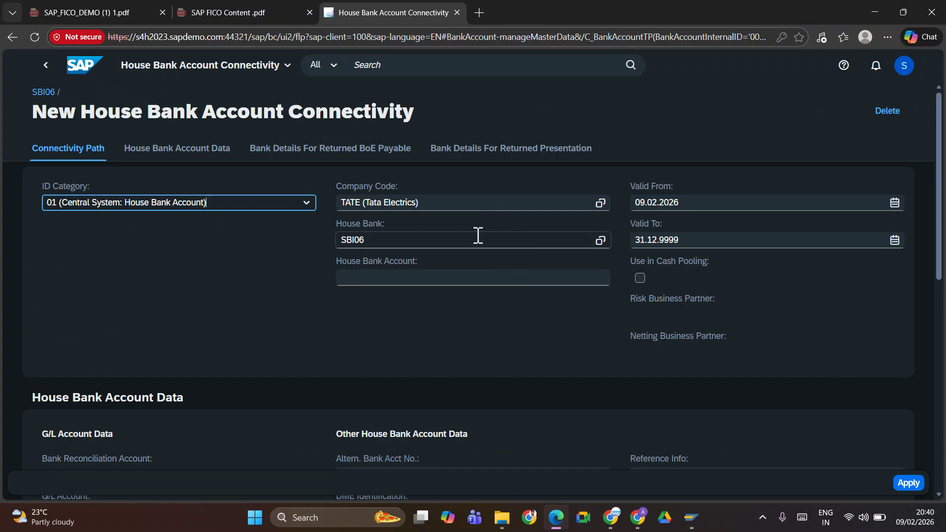
left_click(405, 276)
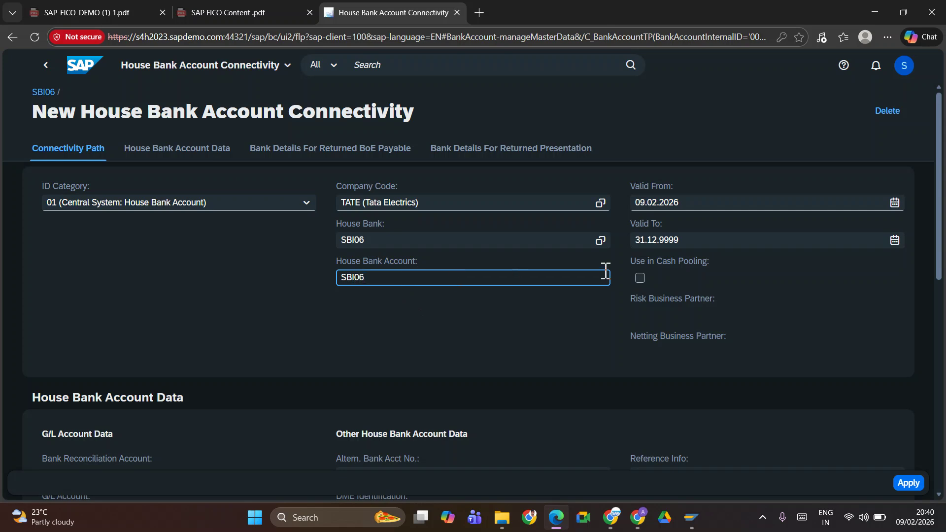
left_click(488, 312)
left_click(917, 479)
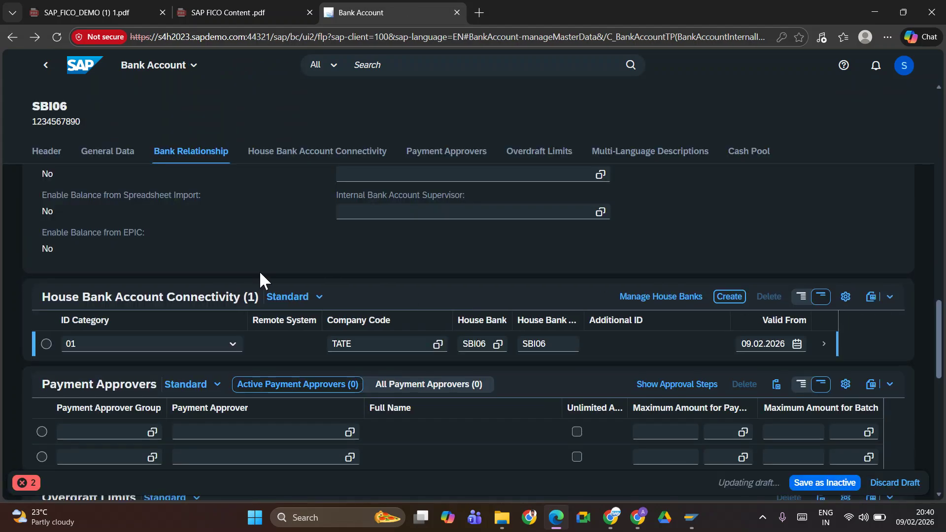
Review the errors and warnings list for the draft, then close it
scroll(372, 274, "down", 5)
scroll(371, 273, "up", 10)
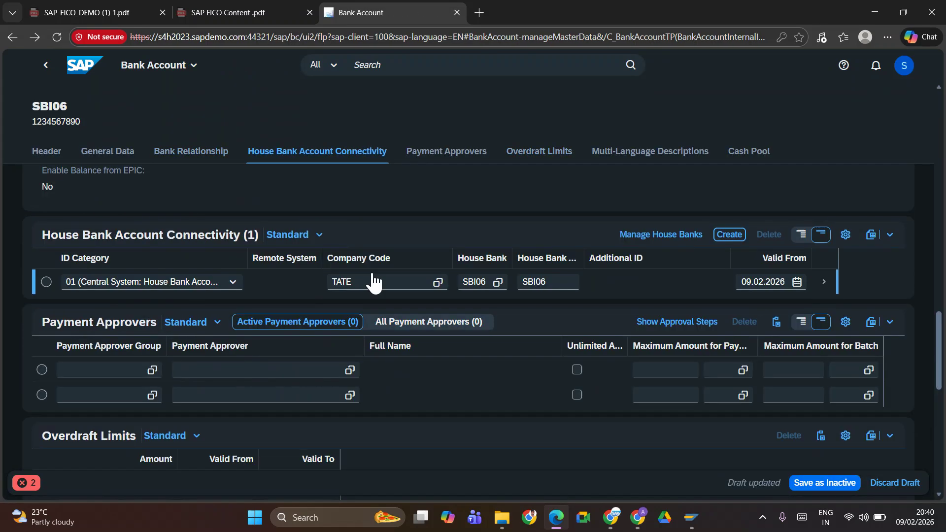
scroll(371, 276, "down", 5)
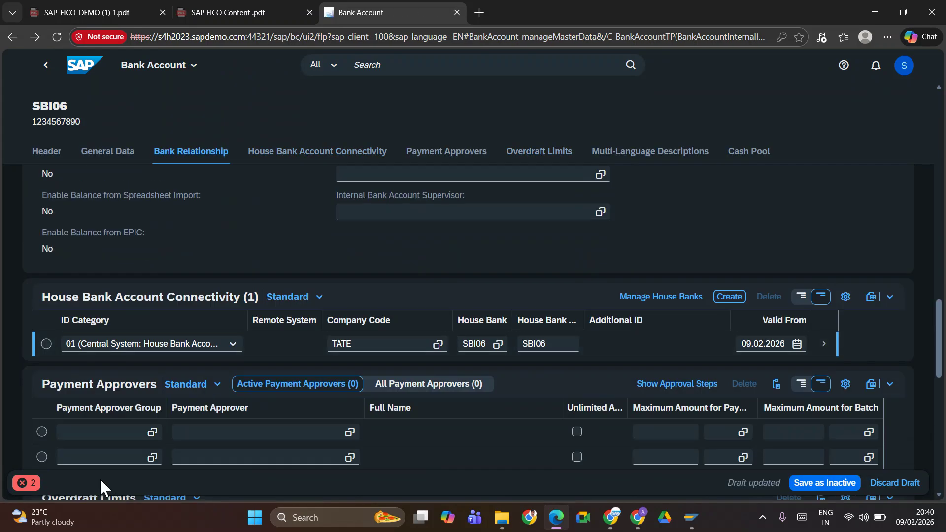
left_click(29, 484)
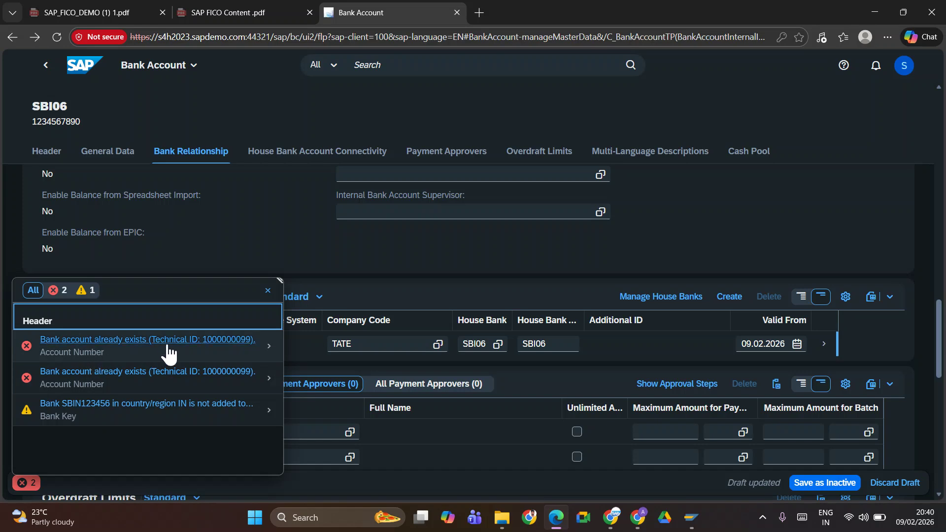
left_click(267, 291)
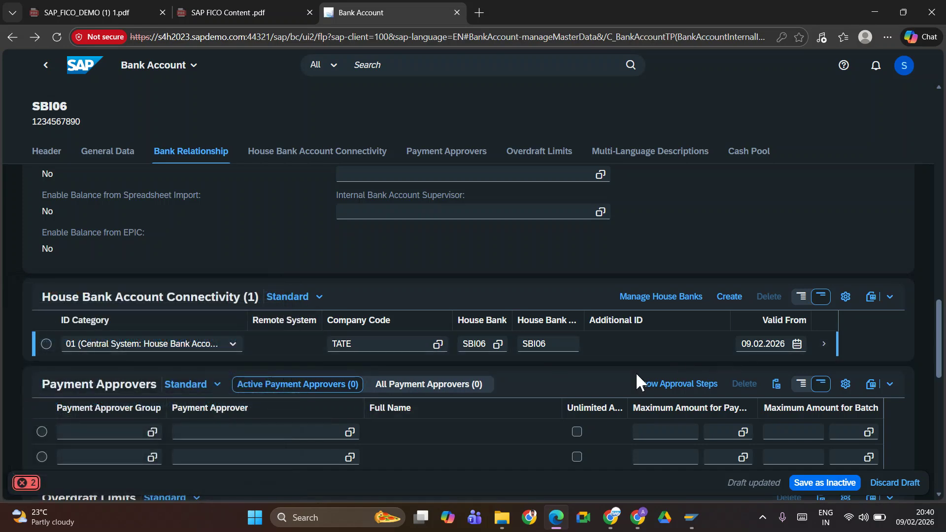
Delete the connectivity row, then create the bank account and confirm the warning
scroll(568, 379, "down", 10)
scroll(568, 378, "up", 10)
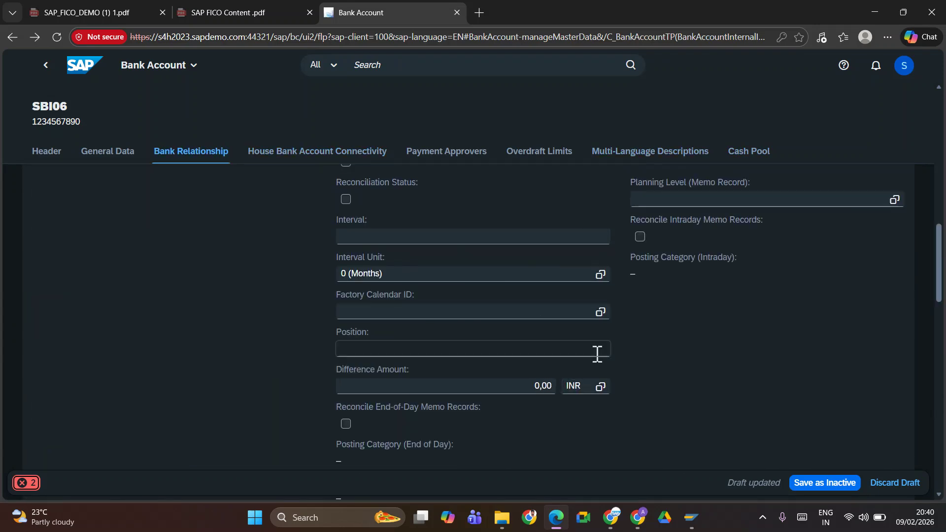
left_click(283, 157)
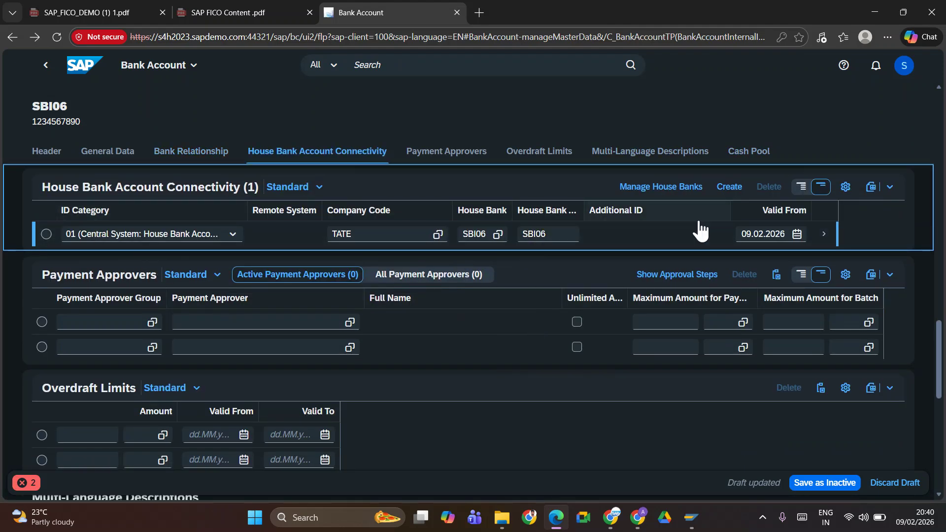
left_click(46, 235)
left_click(768, 187)
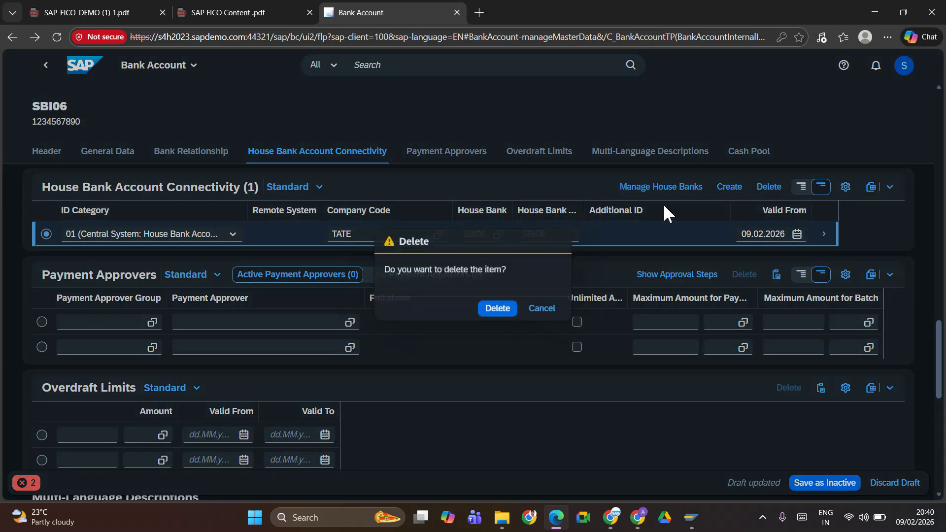
left_click(498, 310)
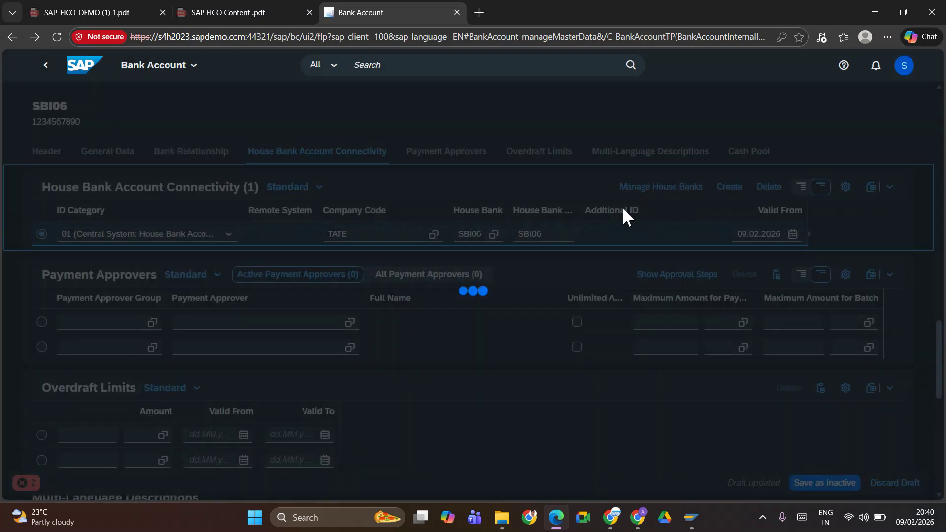
left_click(687, 188)
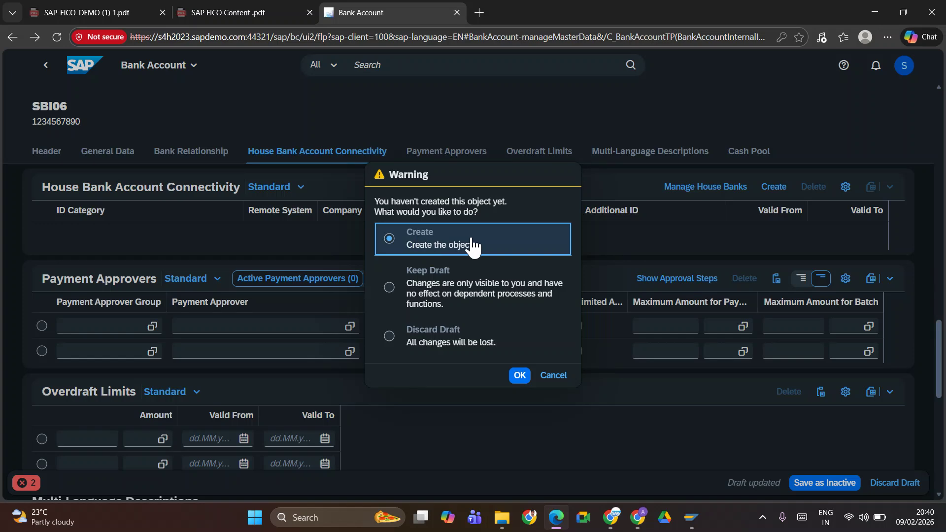
left_click(516, 383)
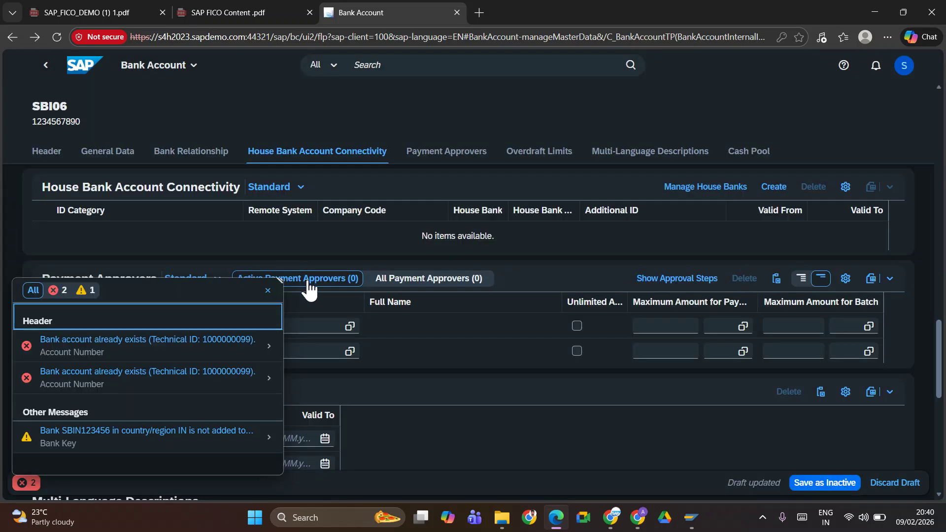
left_click(58, 293)
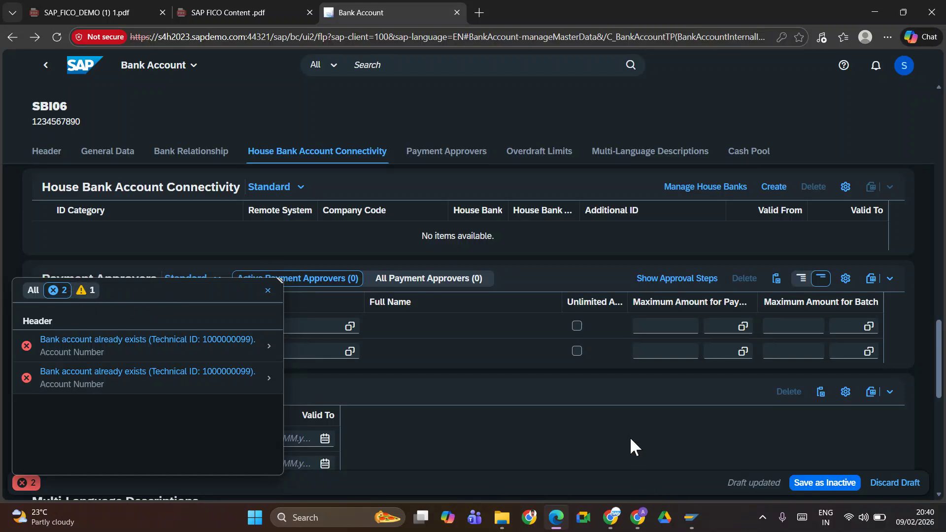
left_click(300, 332)
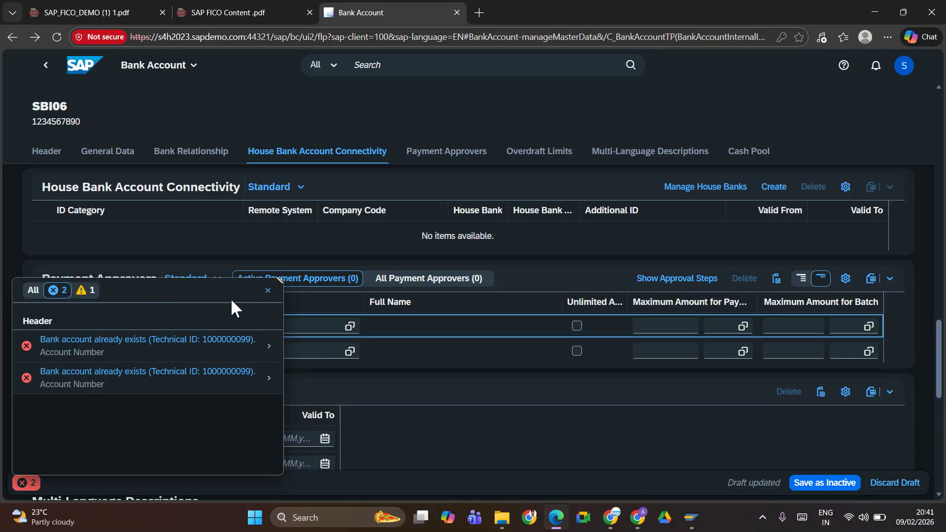
left_click(267, 291)
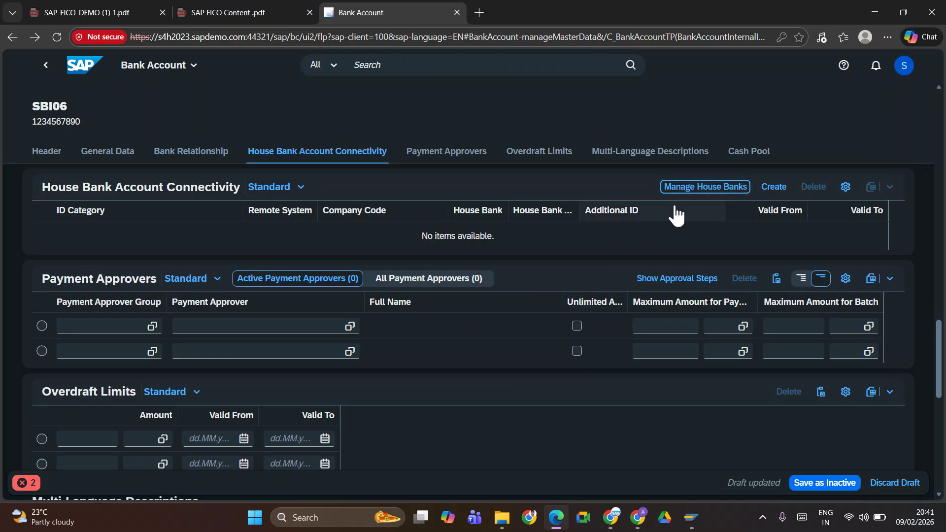
left_click(47, 151)
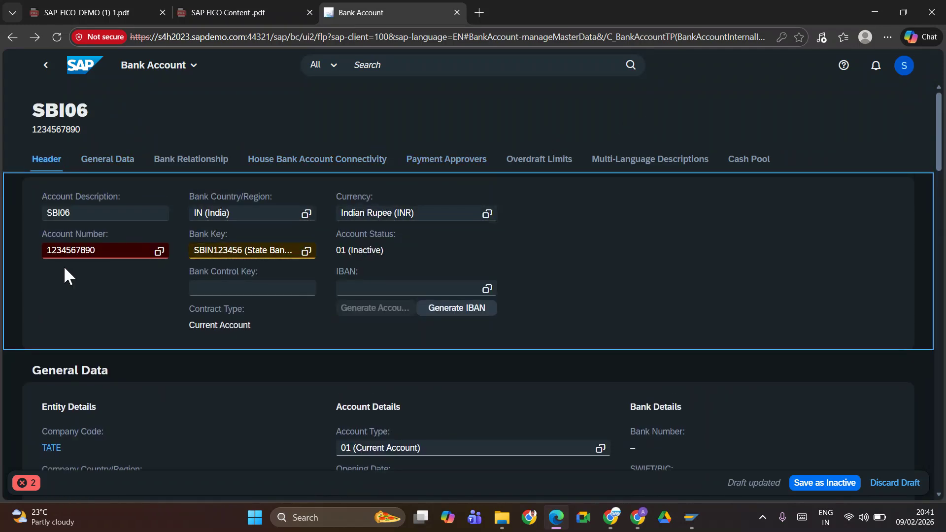
left_click(114, 252)
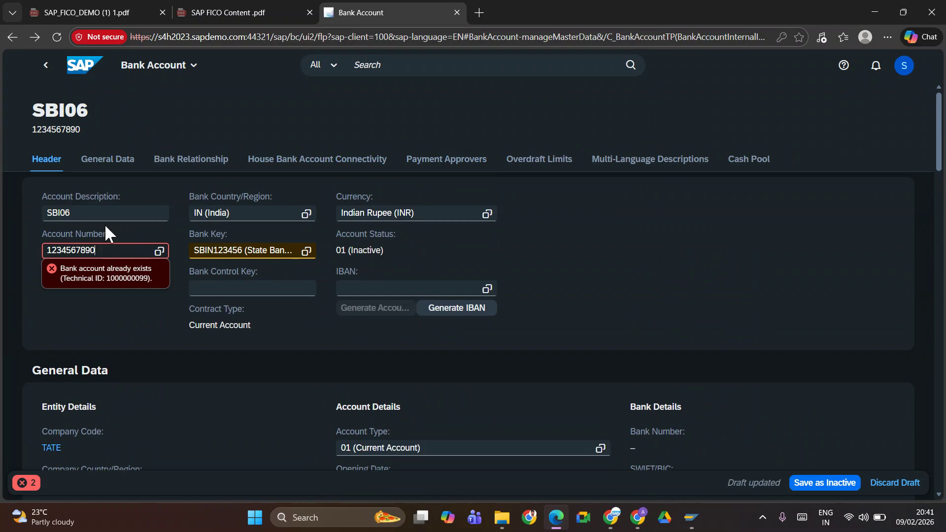
key("alt+Tab")
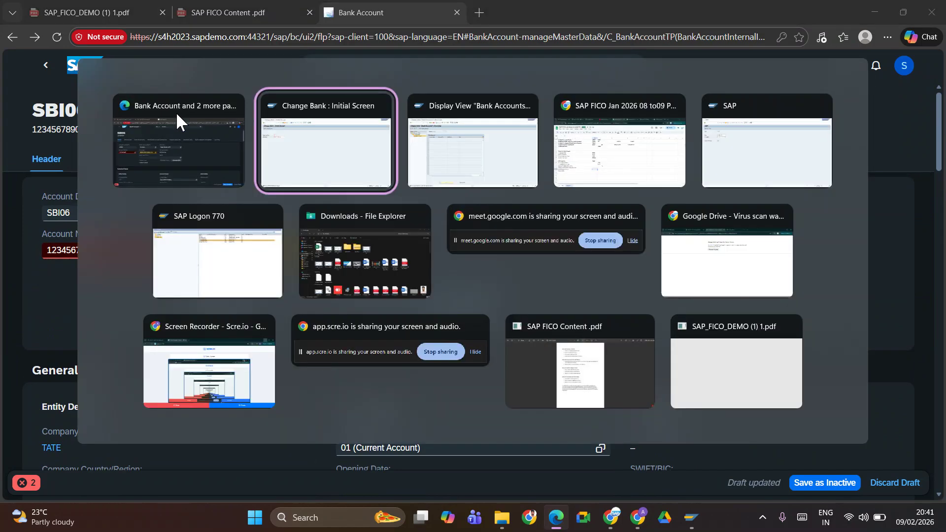
Return to SAP Easy Access and launch transaction FI12 from the history
key("alt+Tab")
key("Tab")
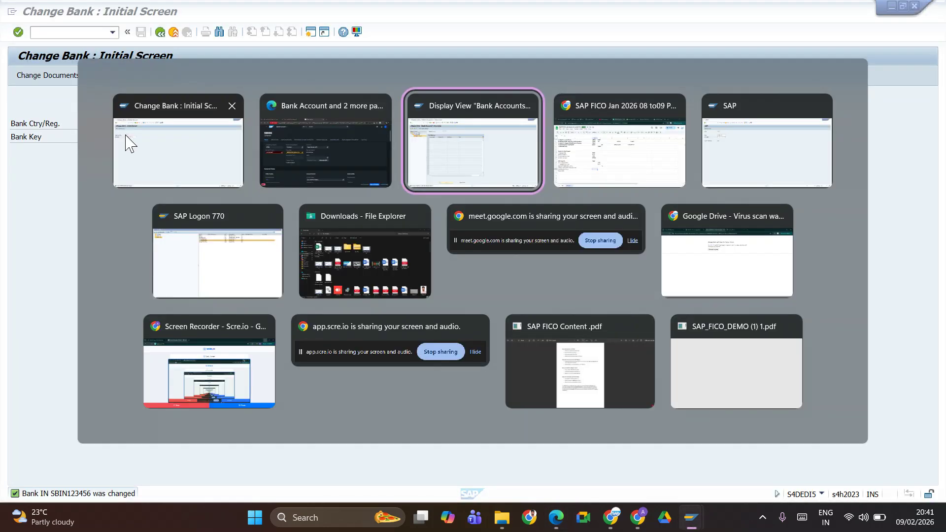
left_click(160, 31)
left_click(160, 32)
left_click(160, 32)
left_click(160, 32)
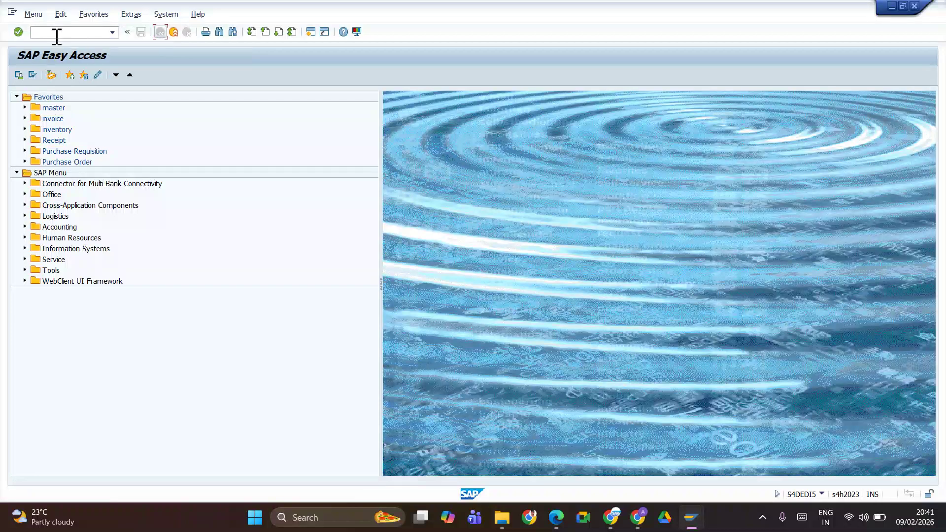
left_click(112, 32)
left_click(64, 51)
key("Return")
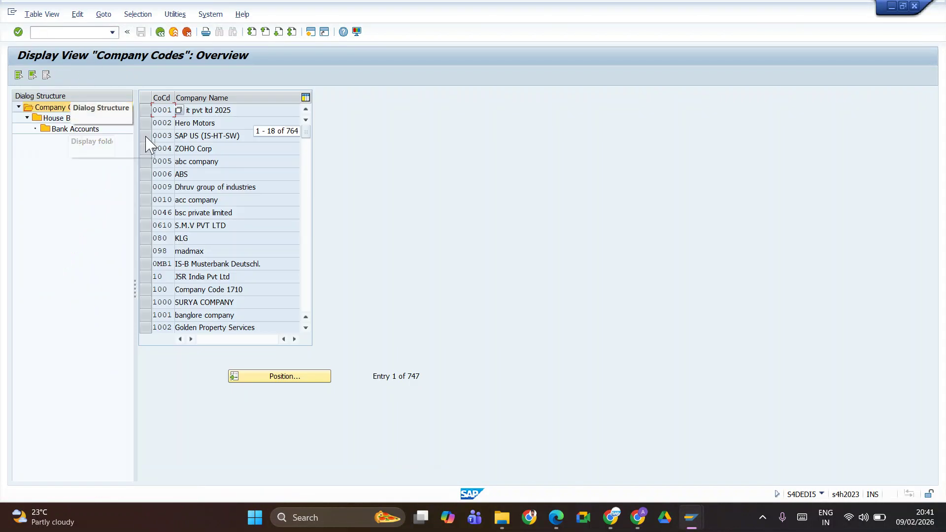
Display the SBI06 bank account details under house bank SBI06 of company code TATE
left_click(276, 376)
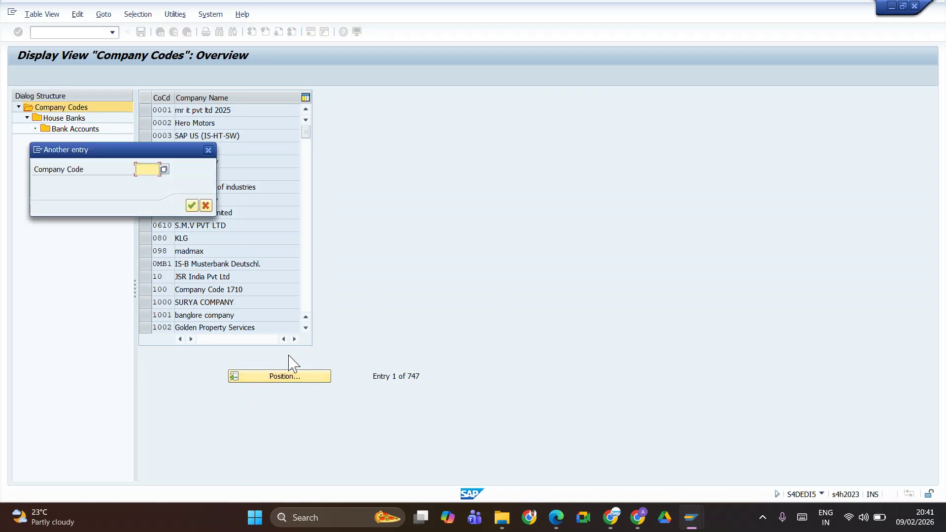
type("TAT")
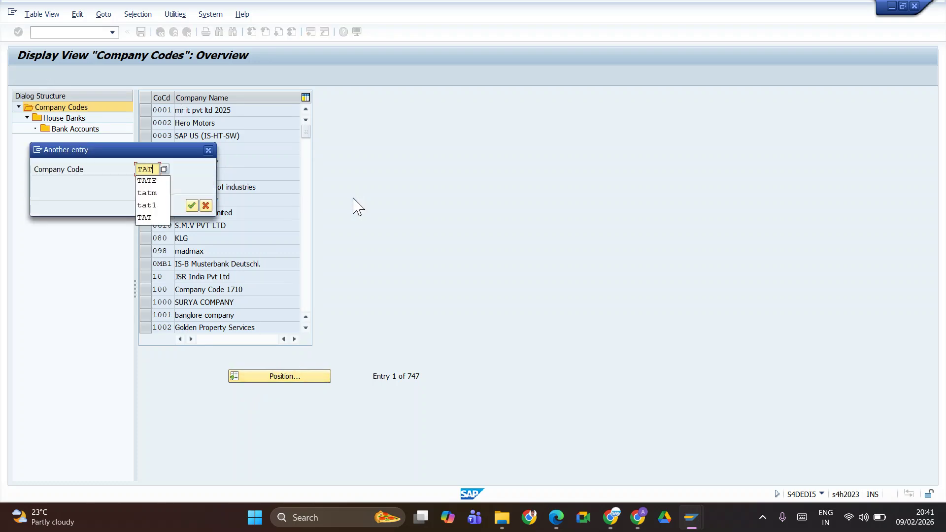
type("E")
key("Return")
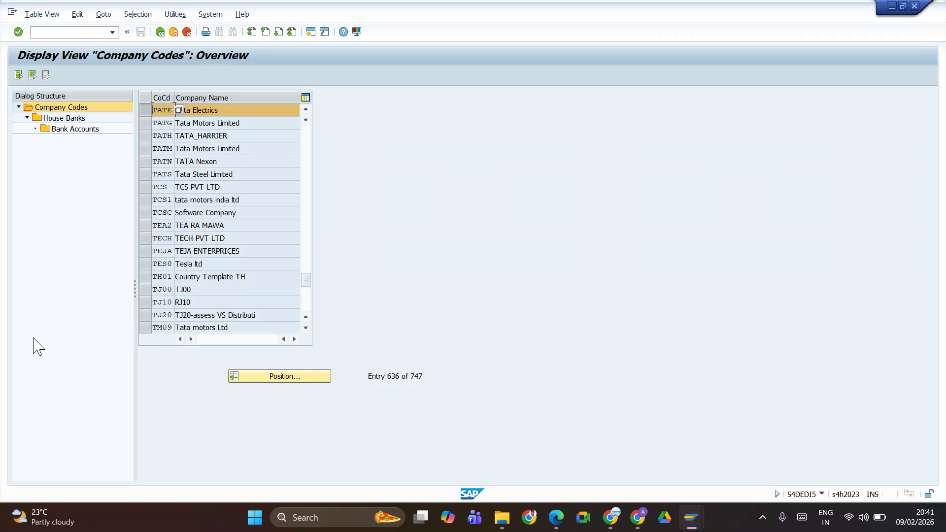
double_click(74, 119)
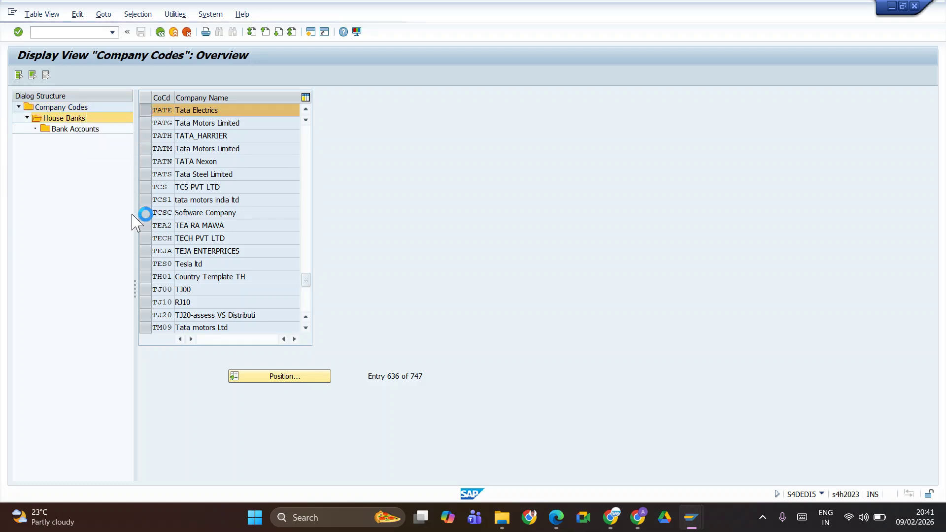
double_click(85, 131)
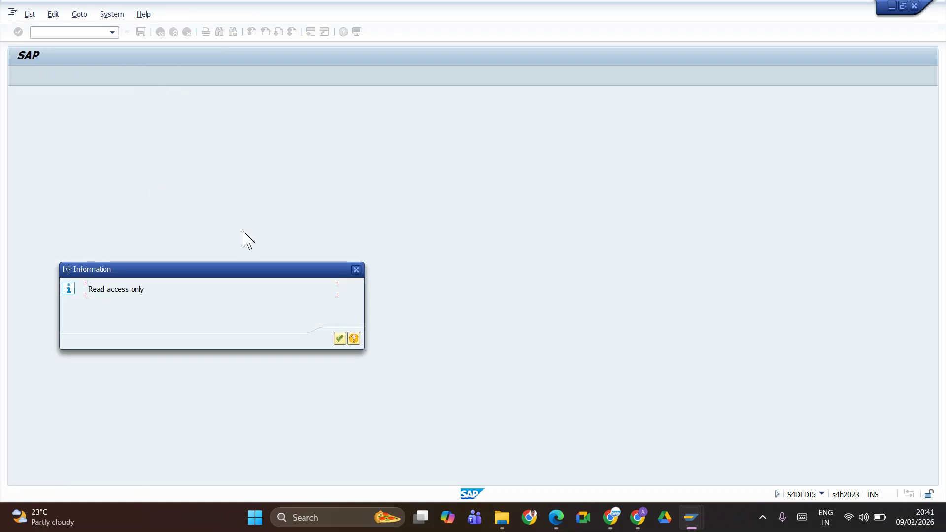
left_click(340, 339)
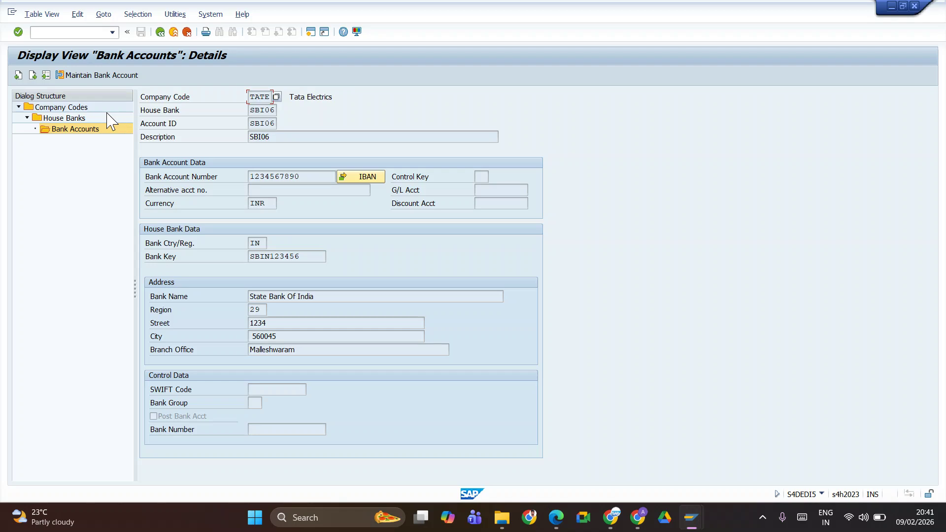
double_click(97, 119)
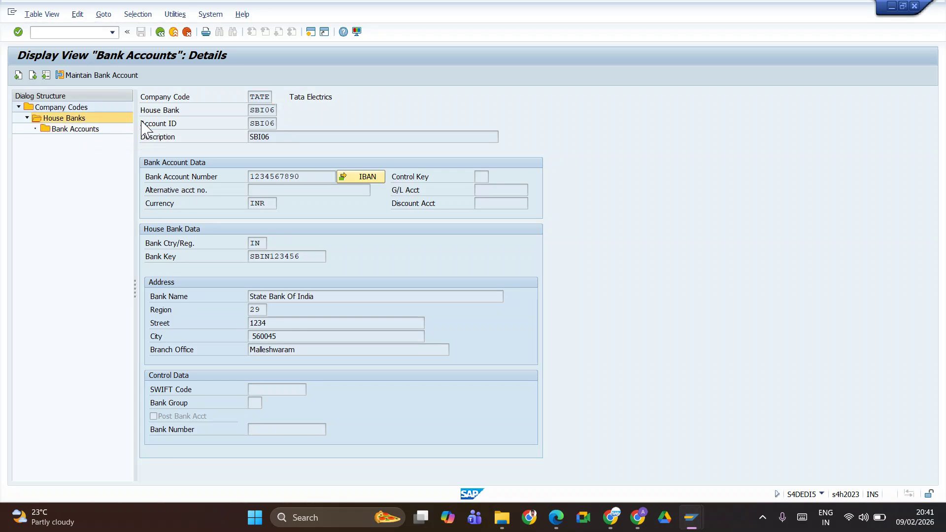
double_click(93, 129)
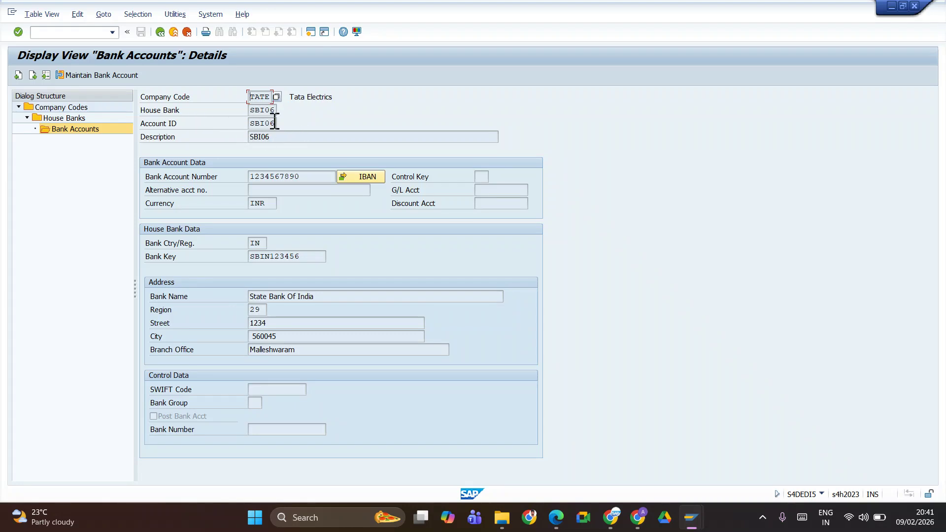
key("alt+Tab")
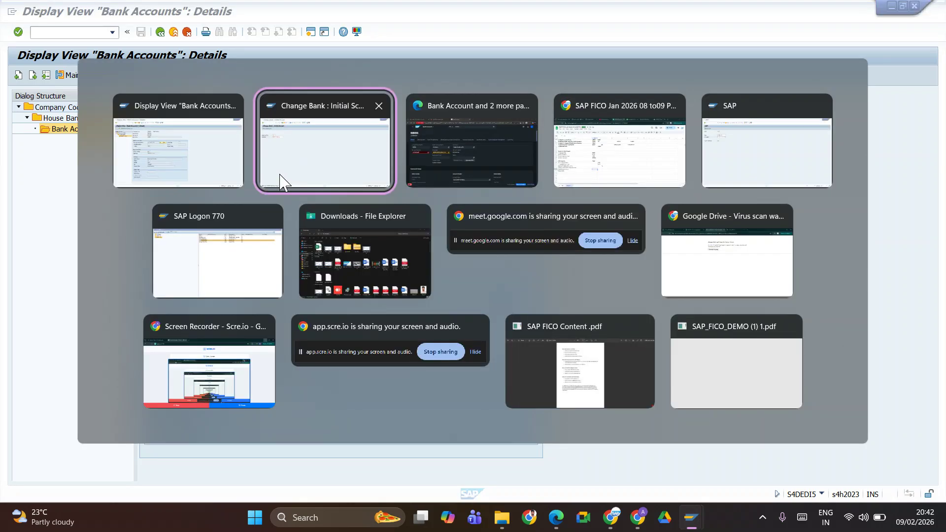
Search the launchpad for 'MANAGE BANK ACCOUNT' and open Manage Bank Accounts from the Apps results
key("alt+Tab")
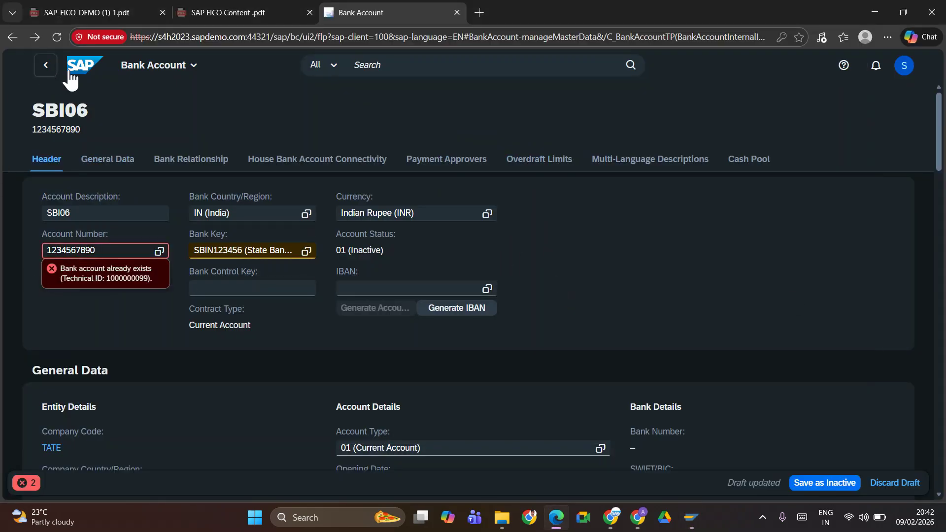
left_click(369, 72)
type("MA")
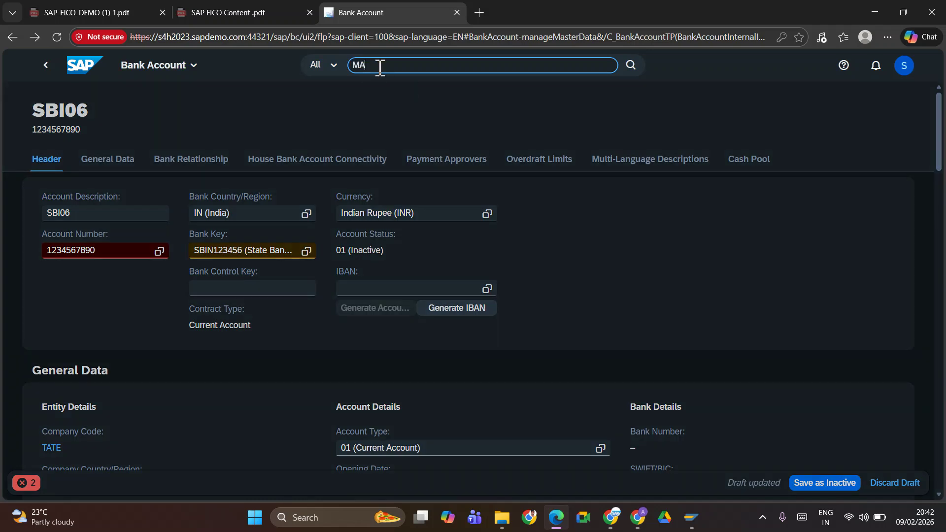
type("NAGE")
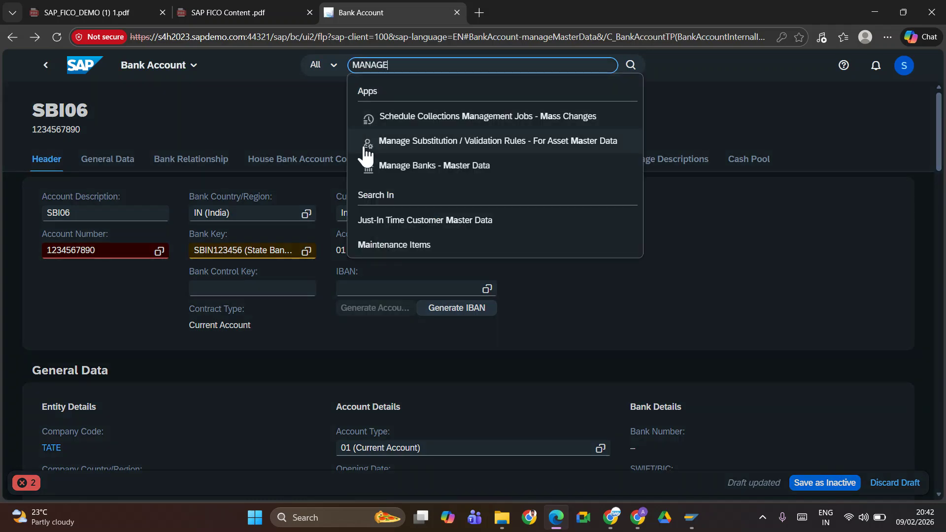
type(" BANK A")
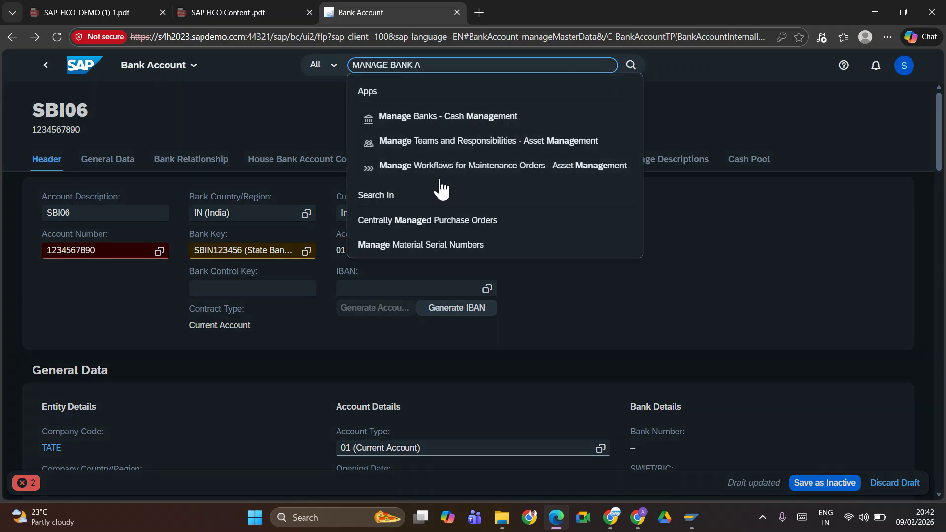
type("CCO")
type("BN")
key("BackSpace")
key("BackSpace")
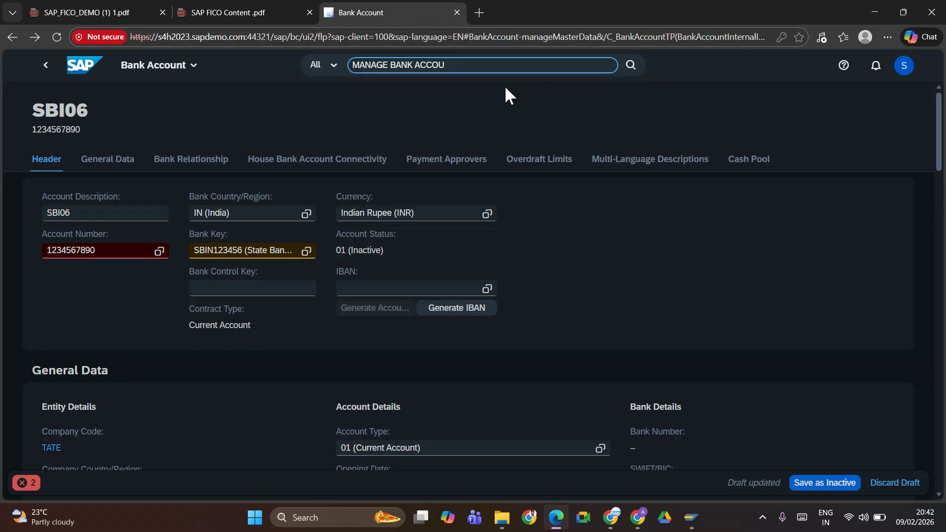
type("NT")
key("Return")
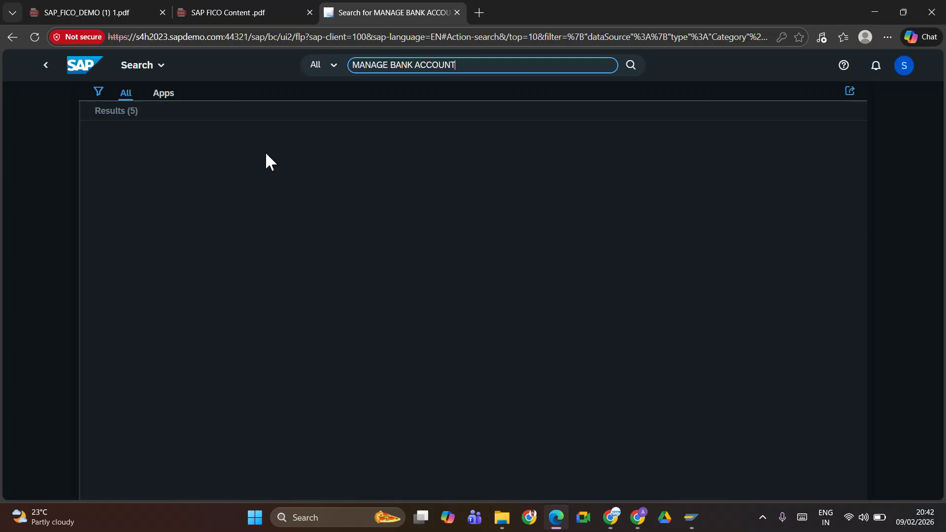
left_click(126, 118)
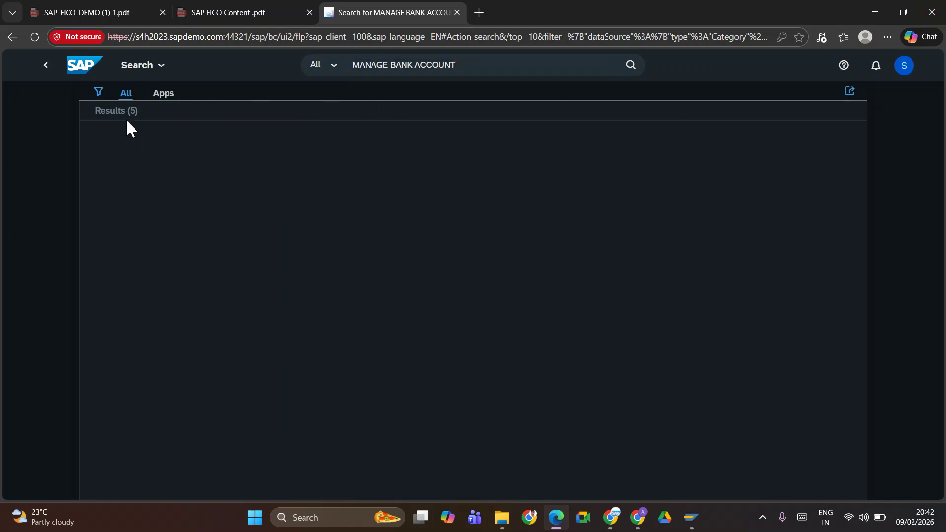
left_click(163, 95)
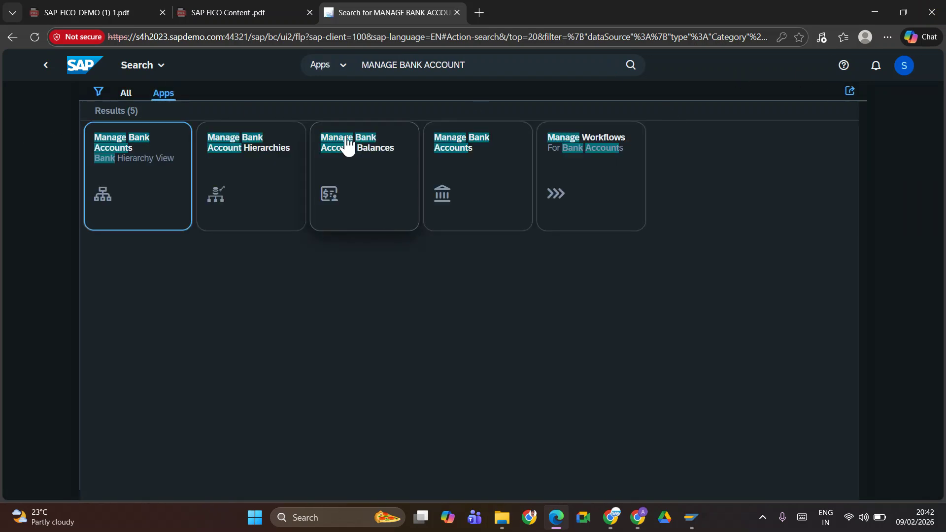
left_click(465, 153)
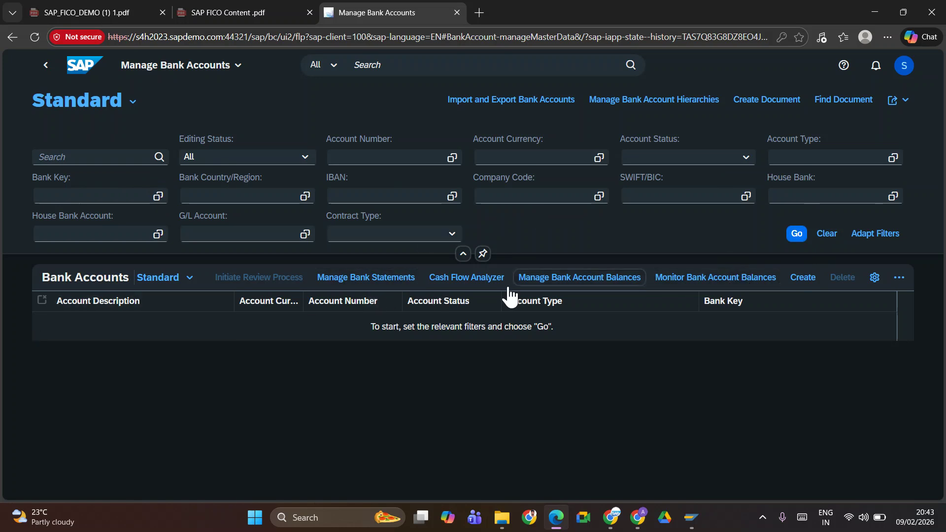
Create a new bank account for company code TATE with account type 01 (Current Account)
left_click(806, 278)
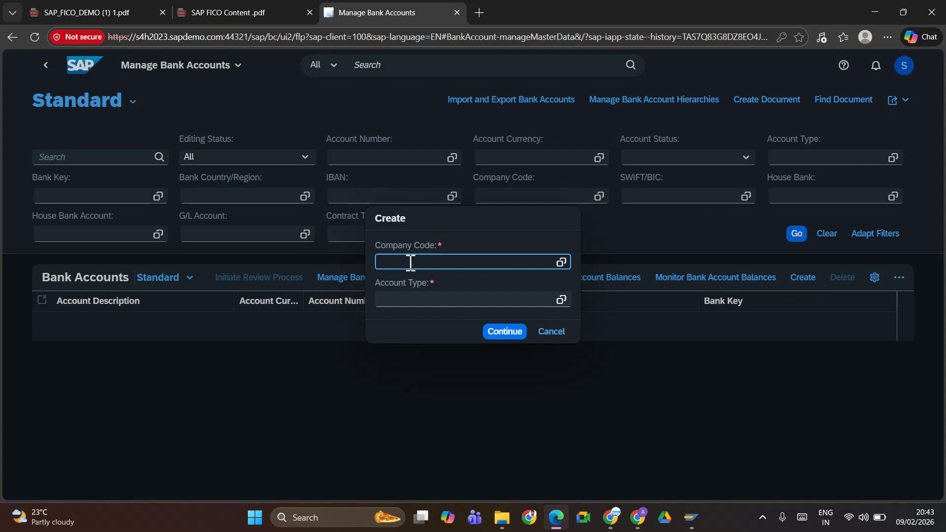
type("TATE")
key("Tab")
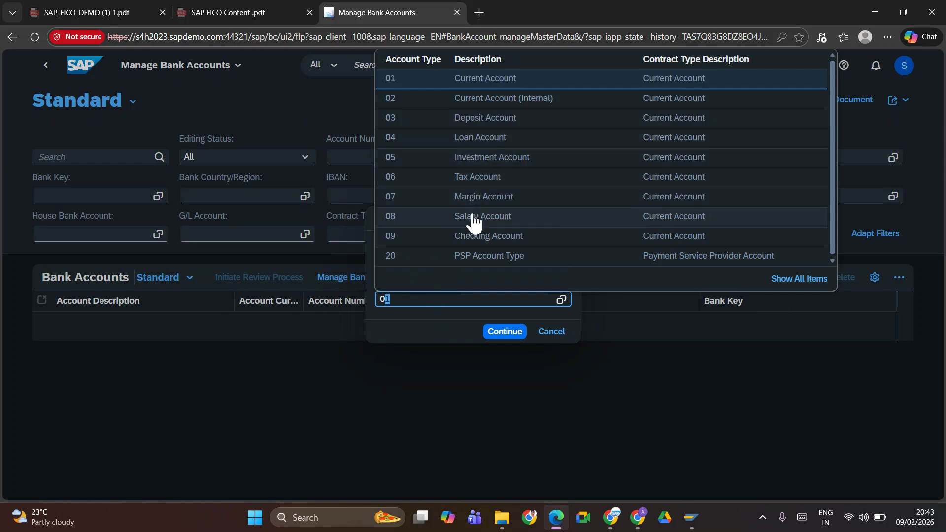
left_click(504, 331)
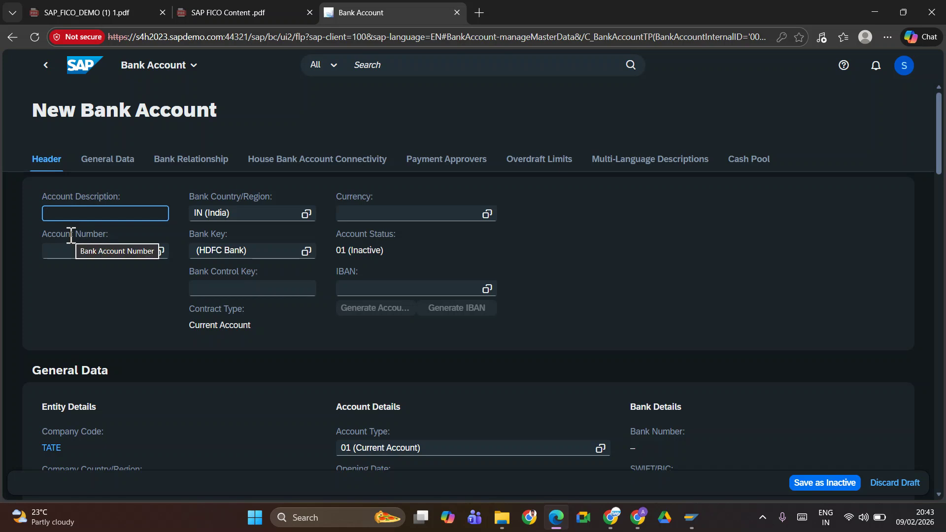
left_click(90, 250)
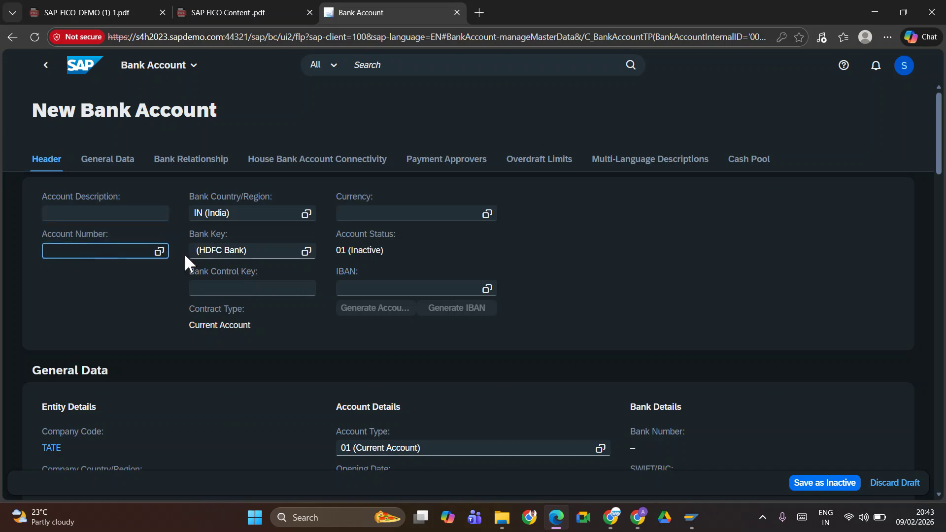
left_click(119, 215)
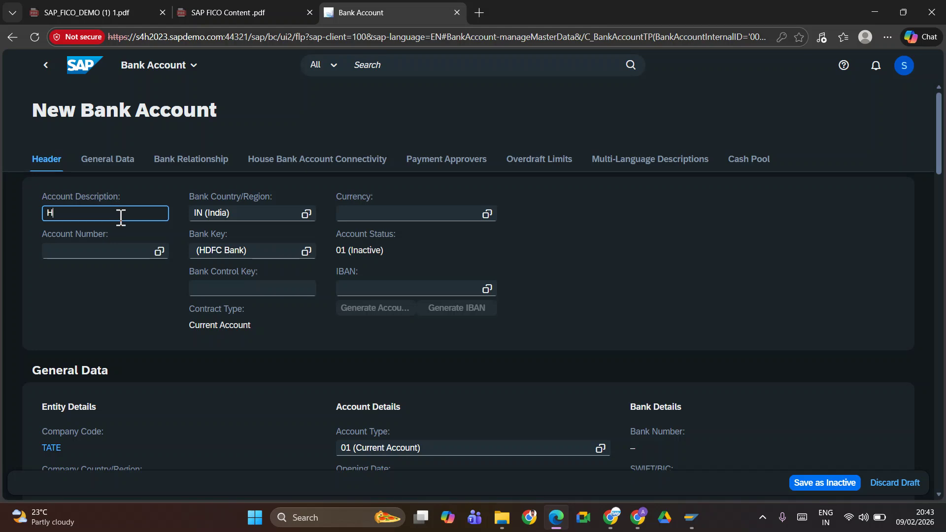
type("HDFC")
left_click(92, 249)
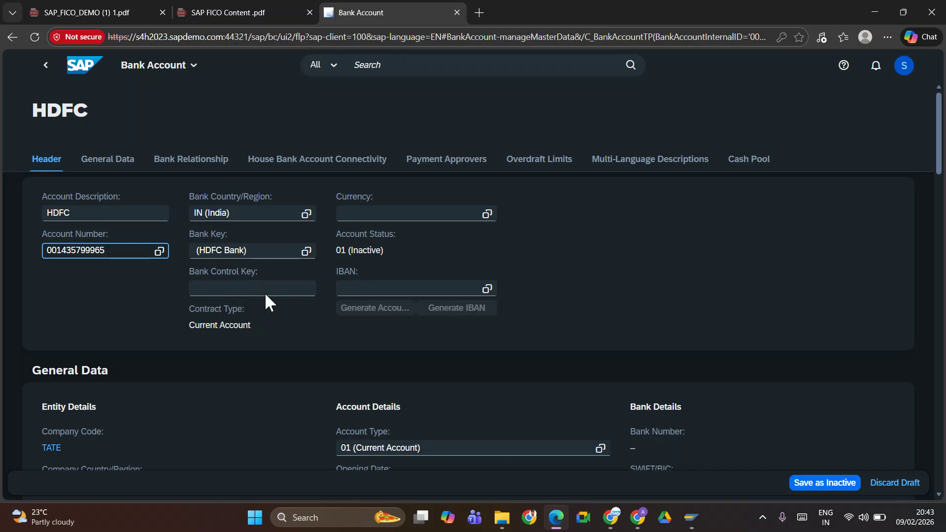
left_click(362, 213)
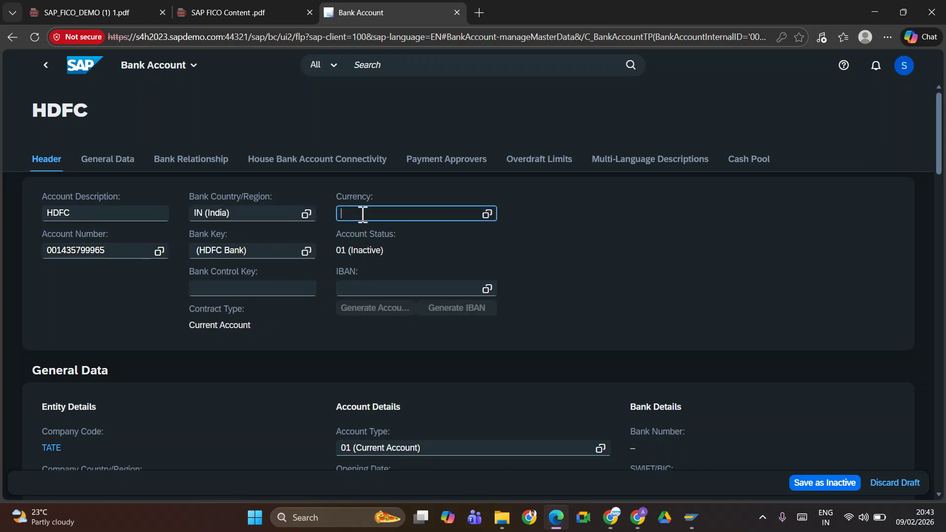
type("INR")
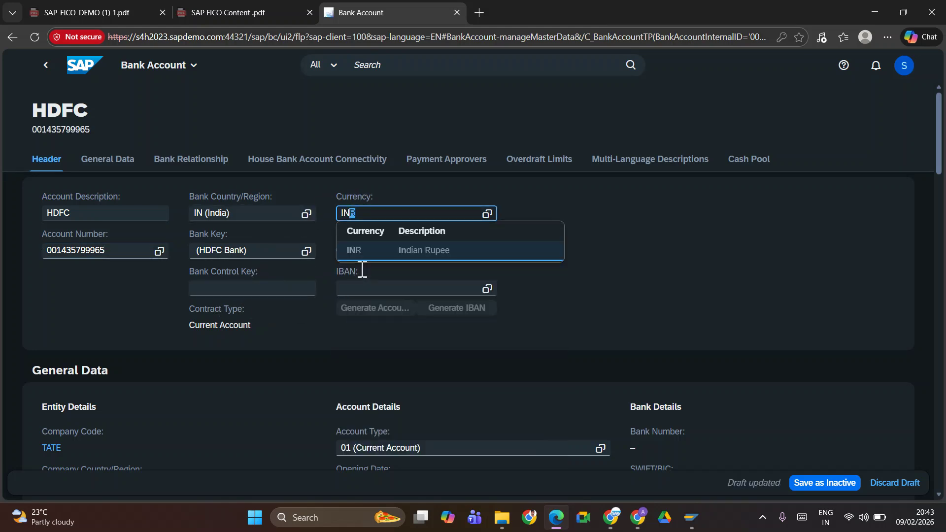
left_click(367, 251)
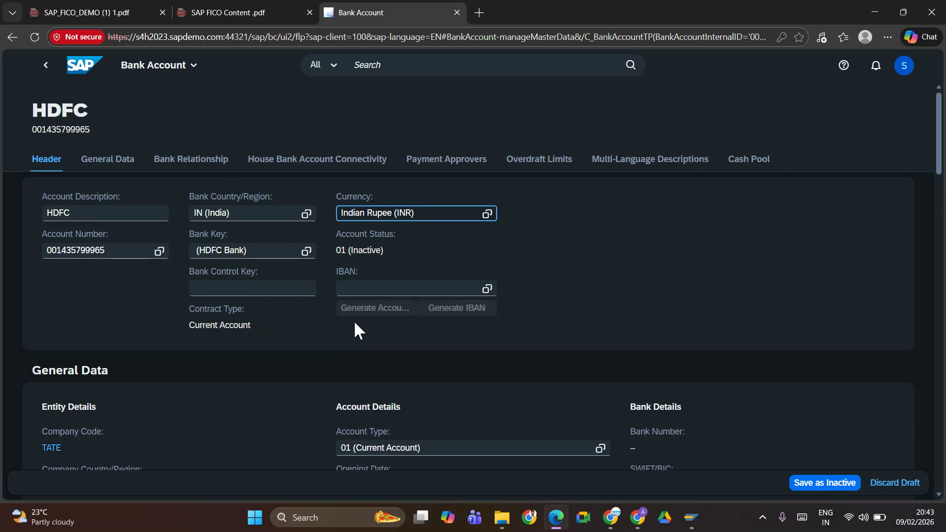
left_click(312, 165)
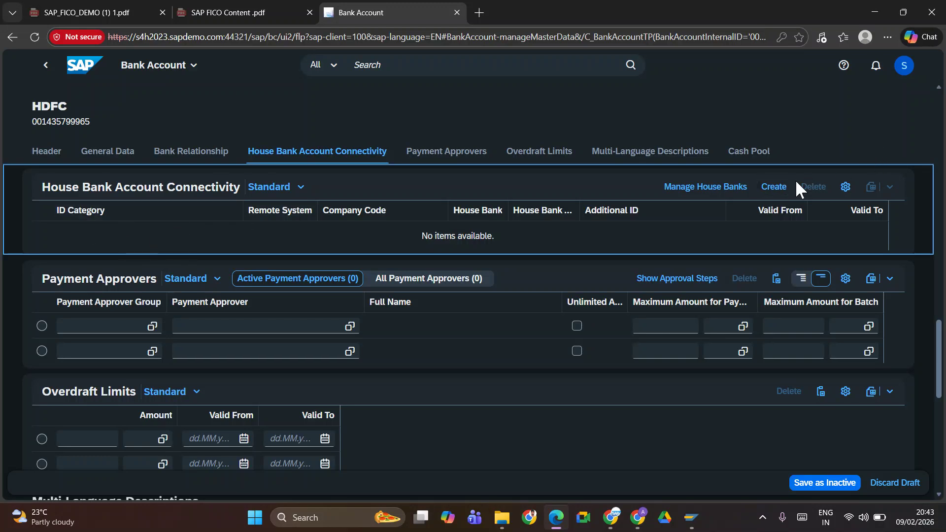
Create a new connectivity entry for TATE with house bank HDFC, which is rejected as HDFC06
left_click(779, 185)
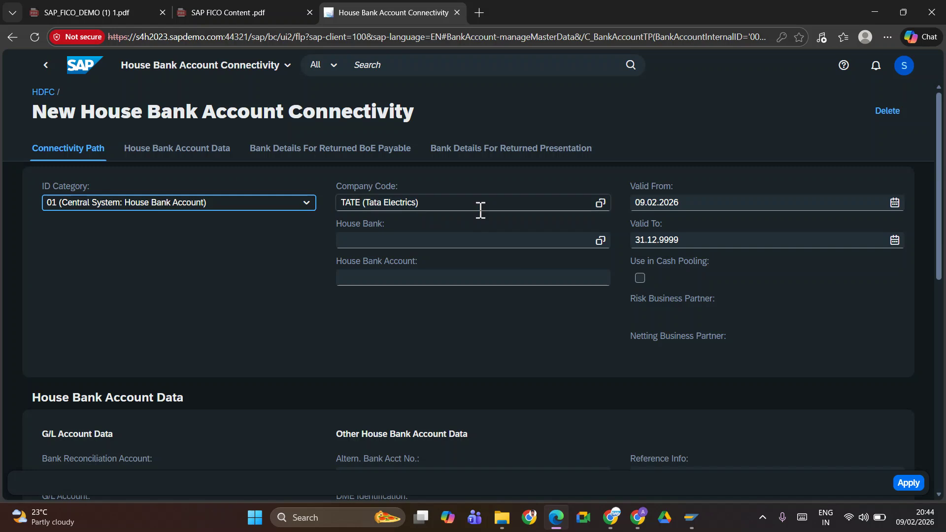
left_click(430, 239)
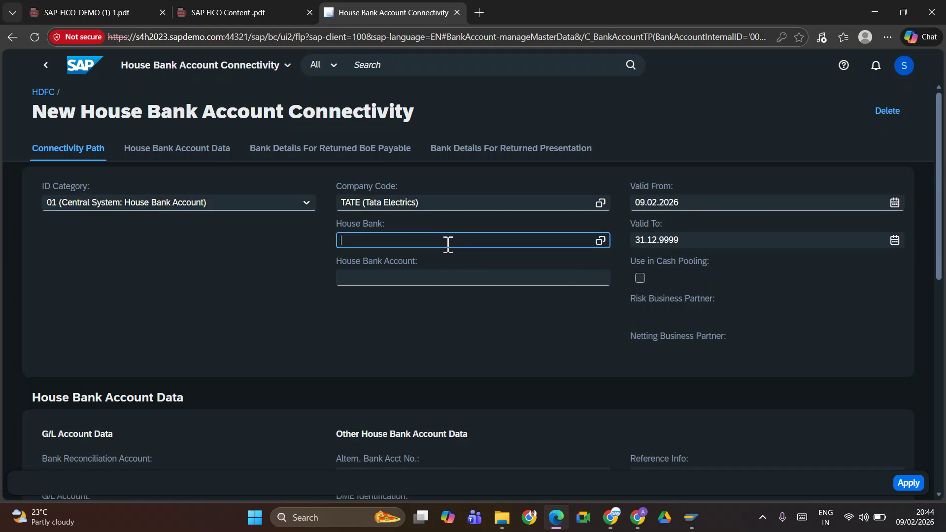
type("HDFC06")
left_click(406, 275)
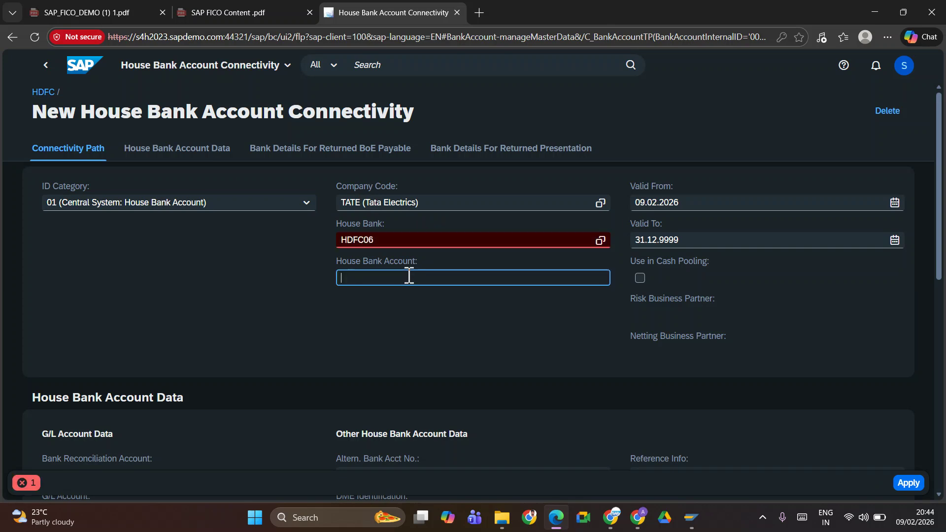
left_click_drag(385, 246, 349, 240)
left_click(387, 243)
key("alt+Tab")
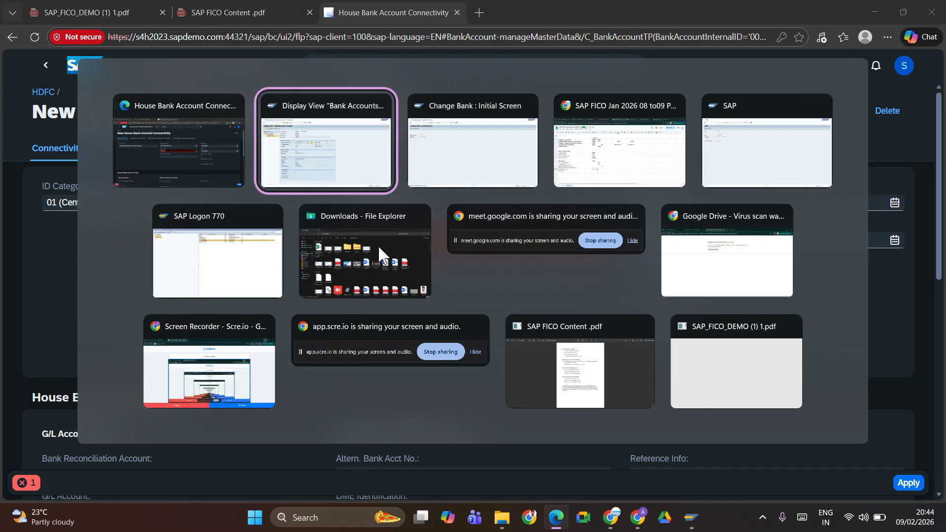
Leave the Change Bank screen for the main menu and run transaction FI12
key("alt+Tab")
key("Tab")
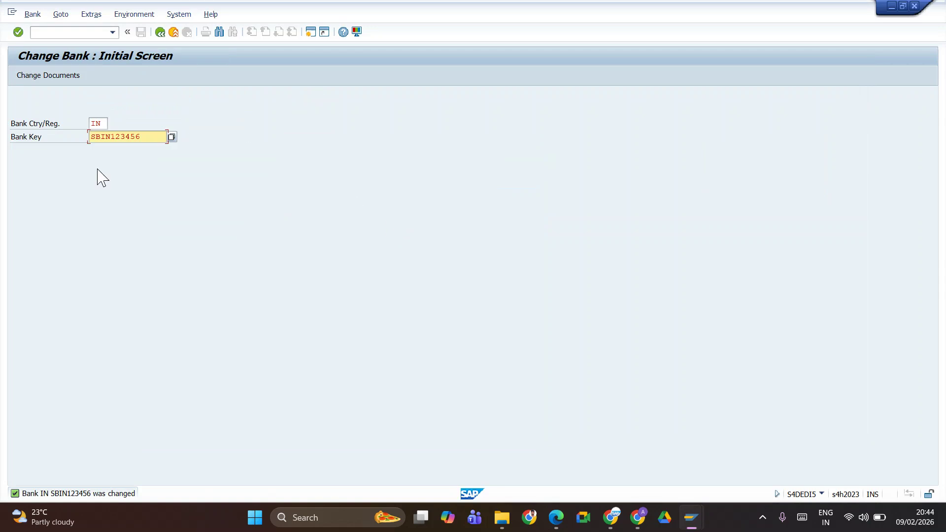
key("alt+Tab")
key("Tab")
key("Tab")
key("Tab")
key("shift+Tab")
key("shift+Tab")
key("Tab")
key("shift+Tab")
key("shift+Tab")
key("shift+Tab")
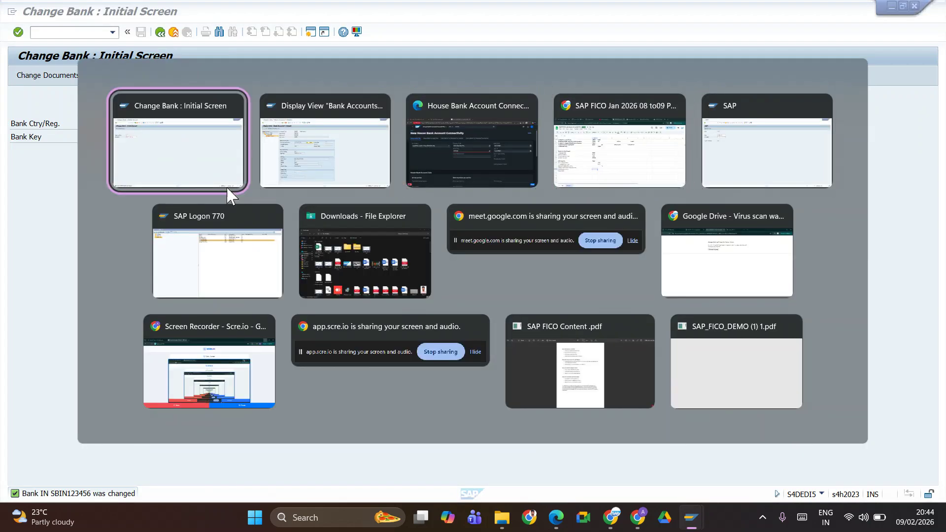
left_click(159, 32)
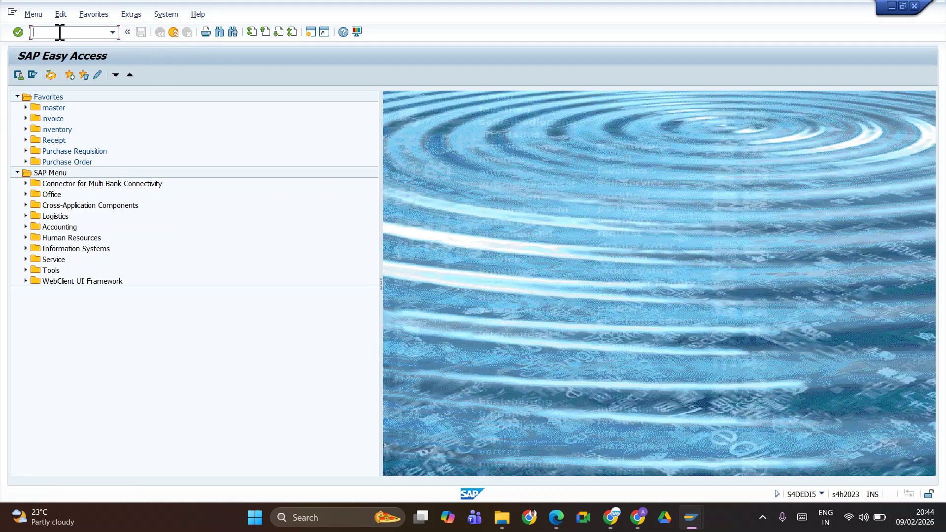
type("FI12")
key("Return")
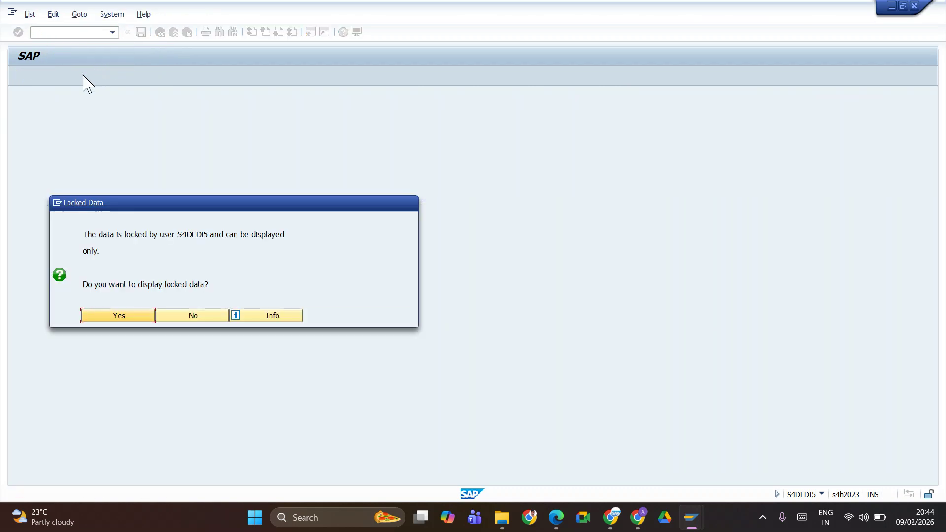
Accept the locked-data prompt and start a new entry under House Banks for TATE
left_click(135, 317)
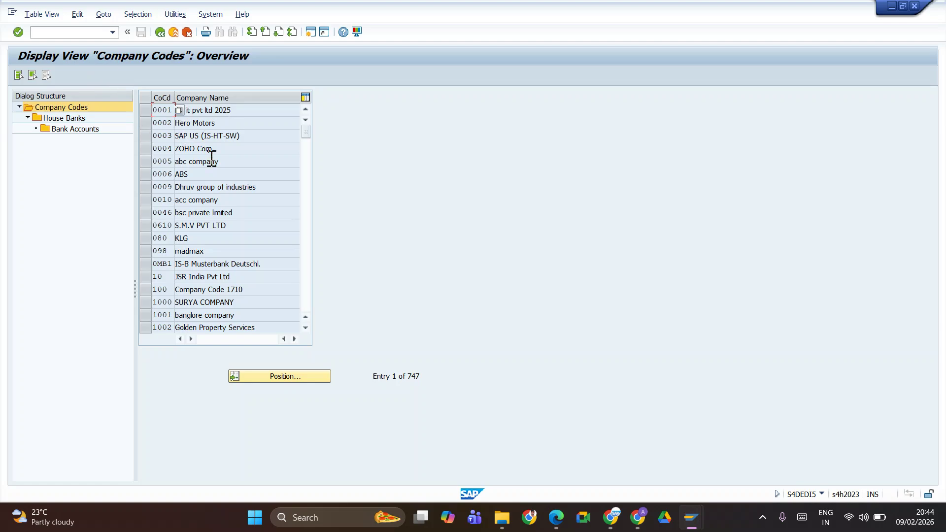
left_click(155, 36)
key("alt+Tab")
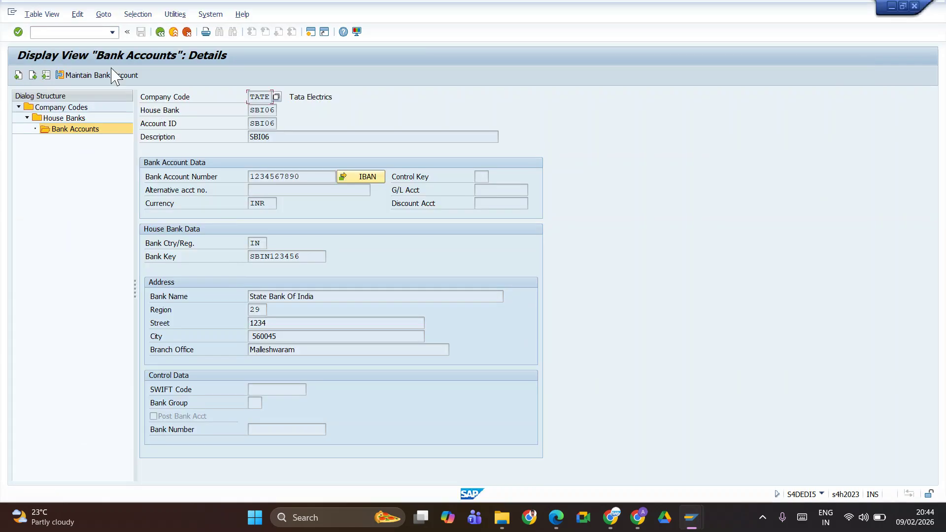
left_click(82, 120)
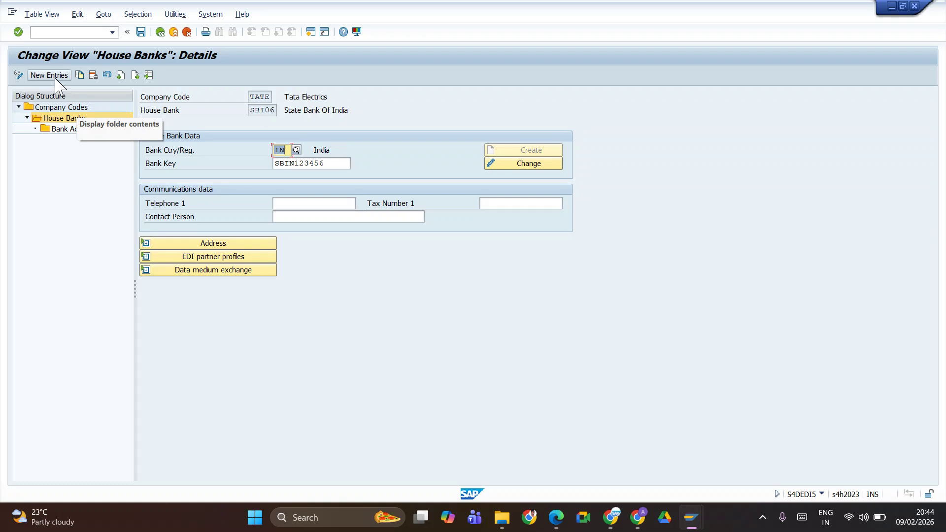
left_click(49, 75)
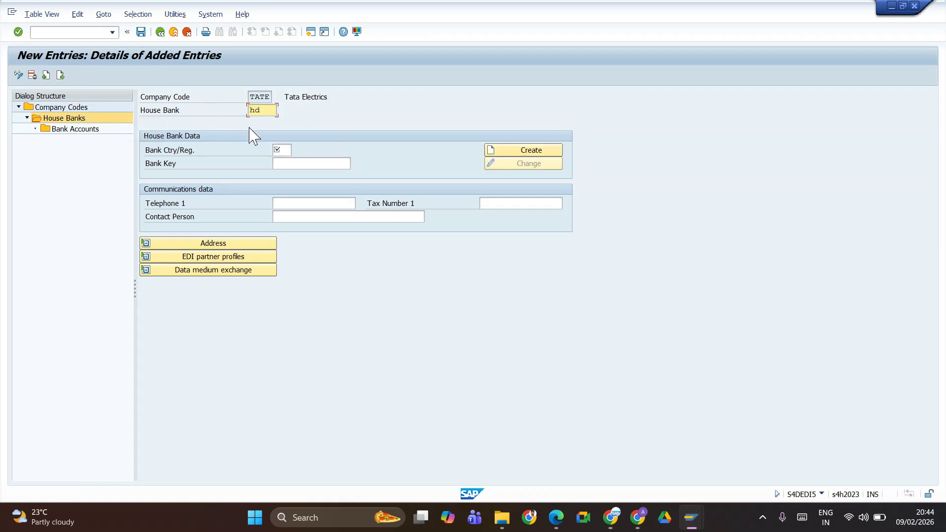
Give house bank HDFC country IN and bank key HDFC123344, then save it
key("Tab")
type("IN")
key("Return")
left_click(309, 169)
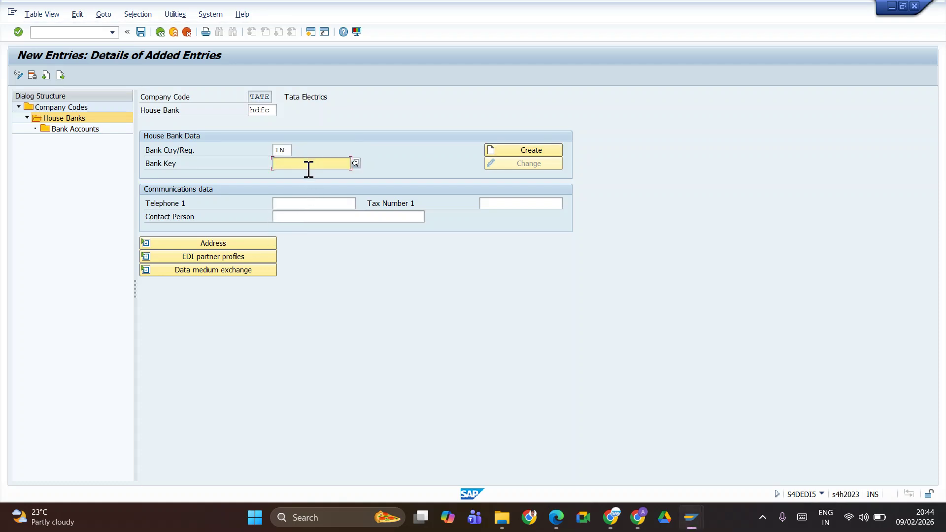
type("sbi")
key("BackSpace")
key("BackSpace")
key("BackSpace")
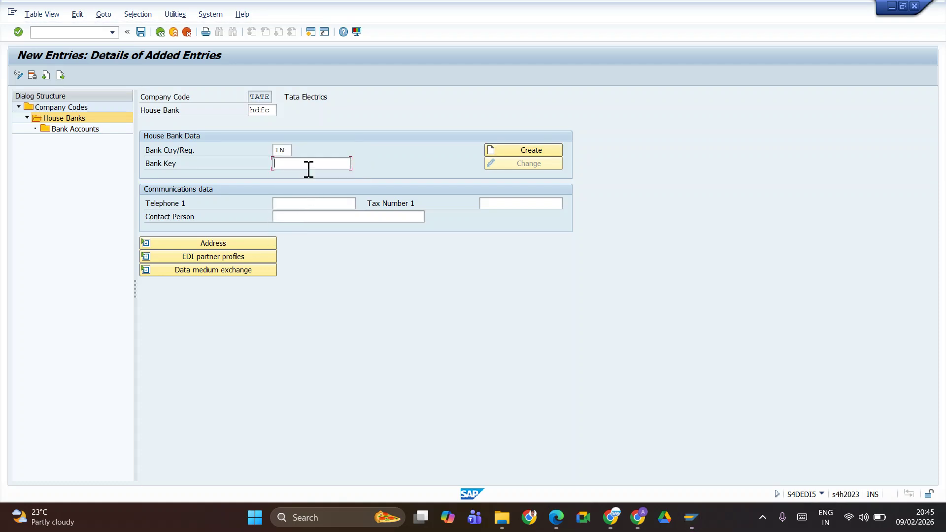
type("HDFC")
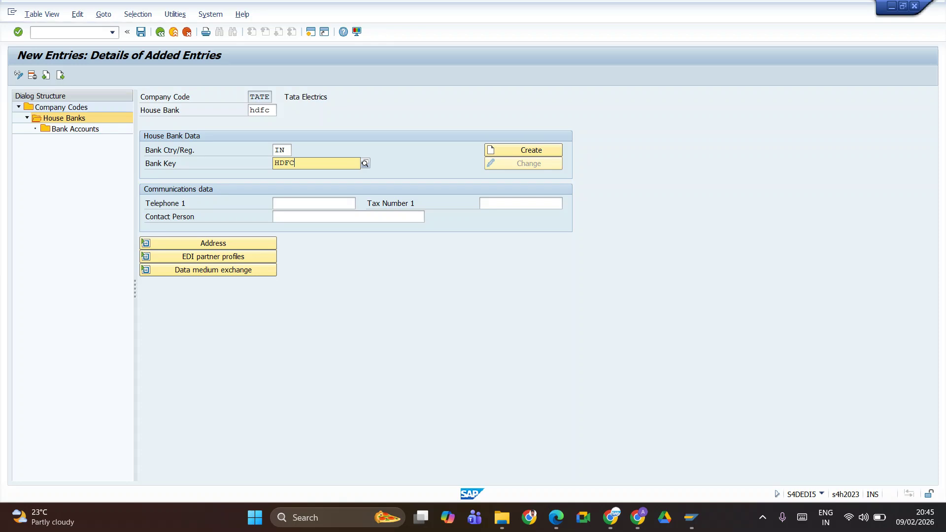
type("123344")
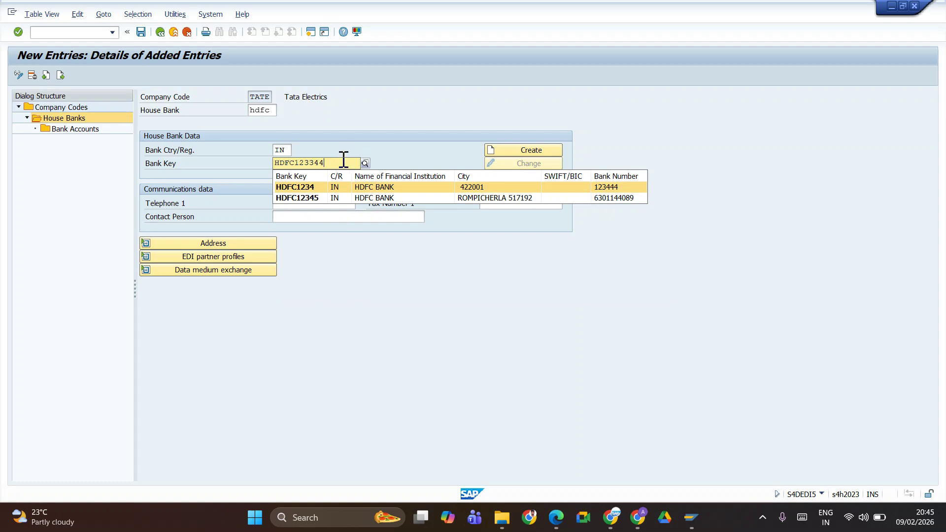
left_click(403, 127)
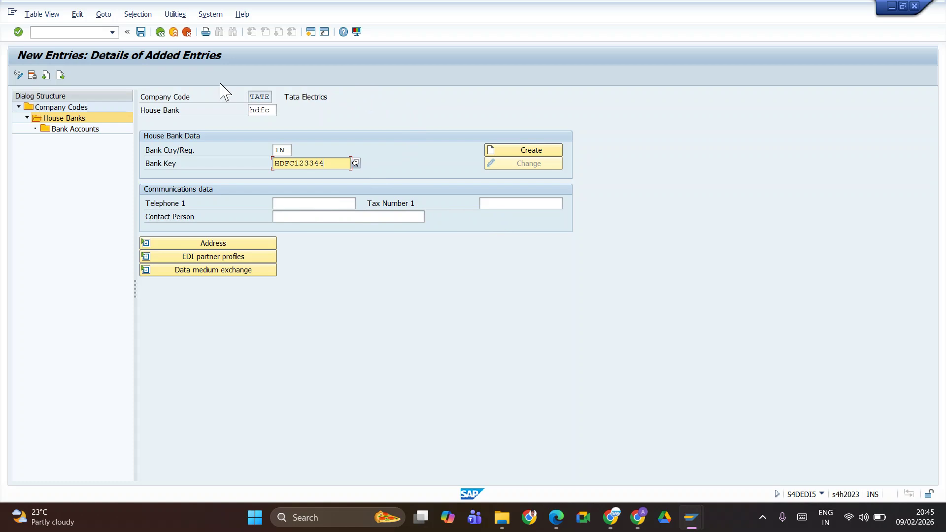
left_click(140, 32)
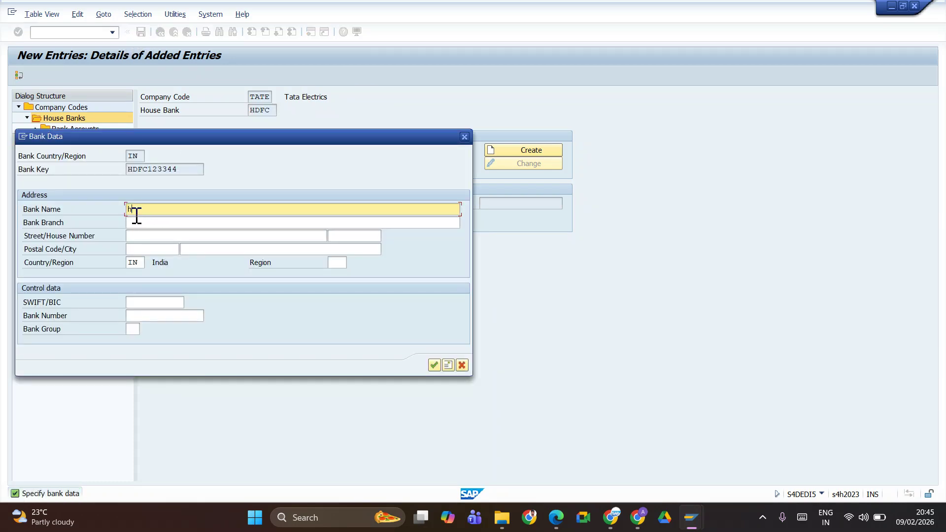
Enter bank name HDFC BANK and branch Yeshwanthpura in the Bank Data popup
type("HDFC BANKL")
key("Tab")
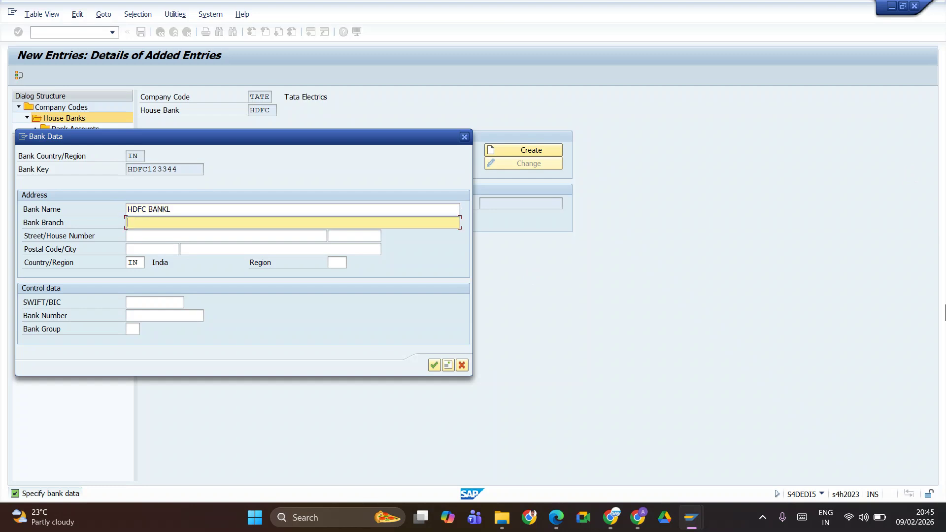
key("shift+Tab")
key("End")
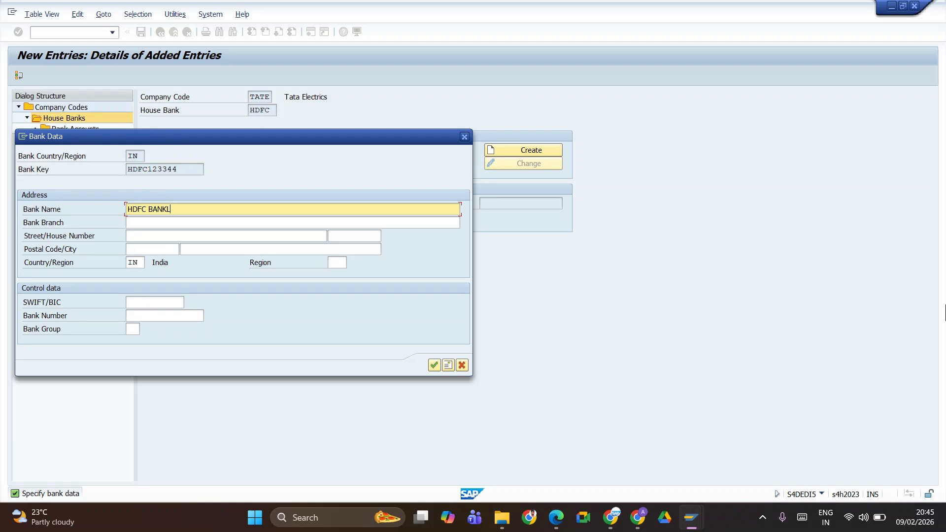
key("BackSpace")
key("Tab")
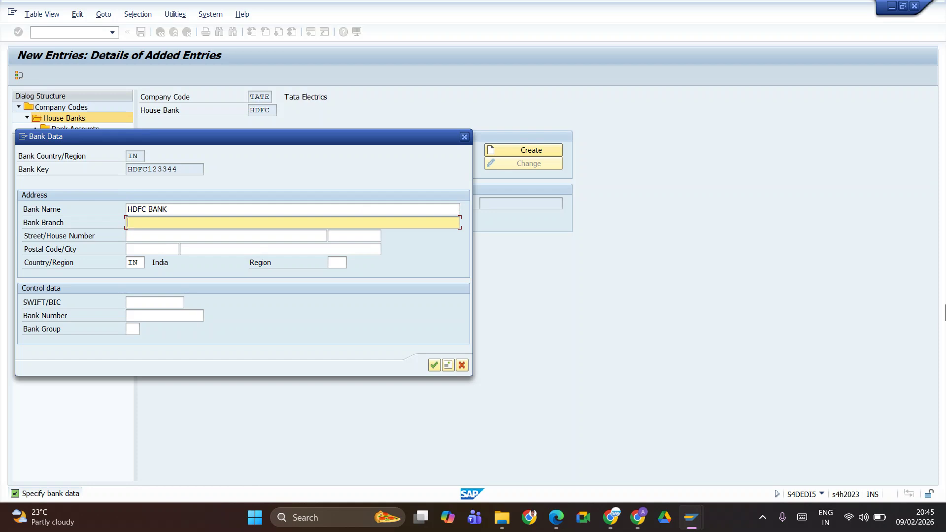
type("yESHWANTHPUR")
key("Tab")
key("shift+Tab")
key("BackSpace")
Fill street 12344, postal code 123456 and region 29, then confirm the bank data
key("Tab")
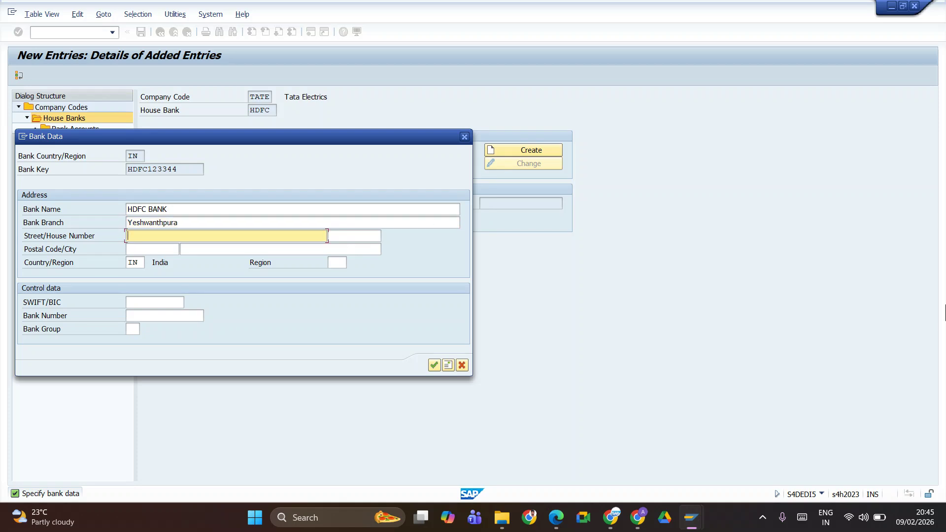
type("12344")
key("Tab")
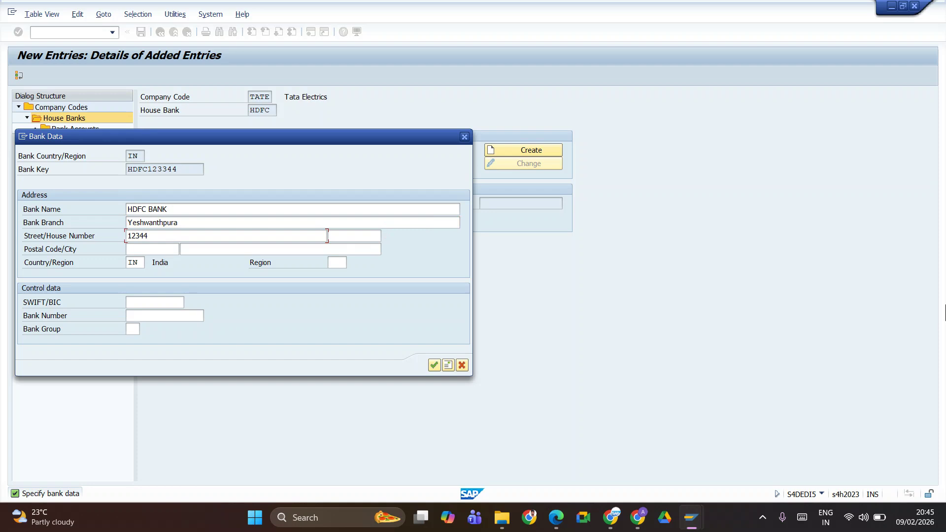
key("Tab")
type("123456")
key("Tab")
key("Tab")
key("Tab")
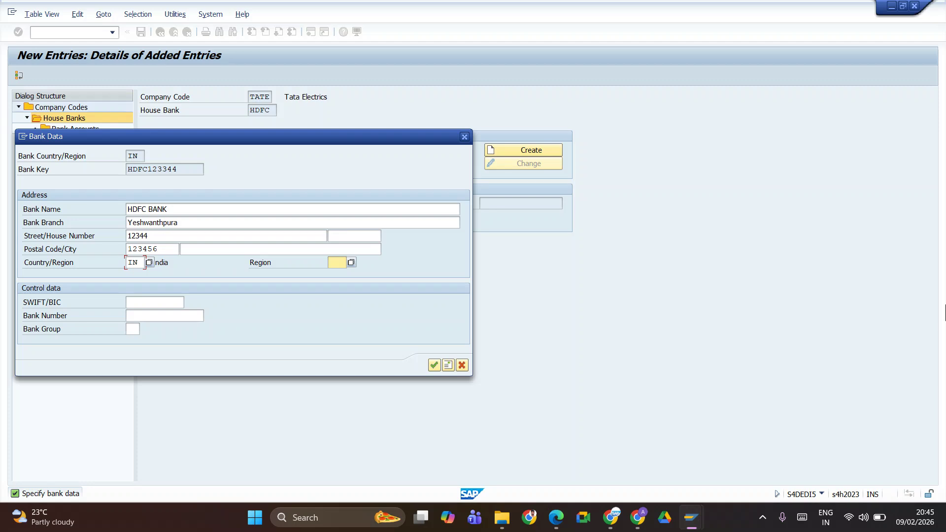
type("29")
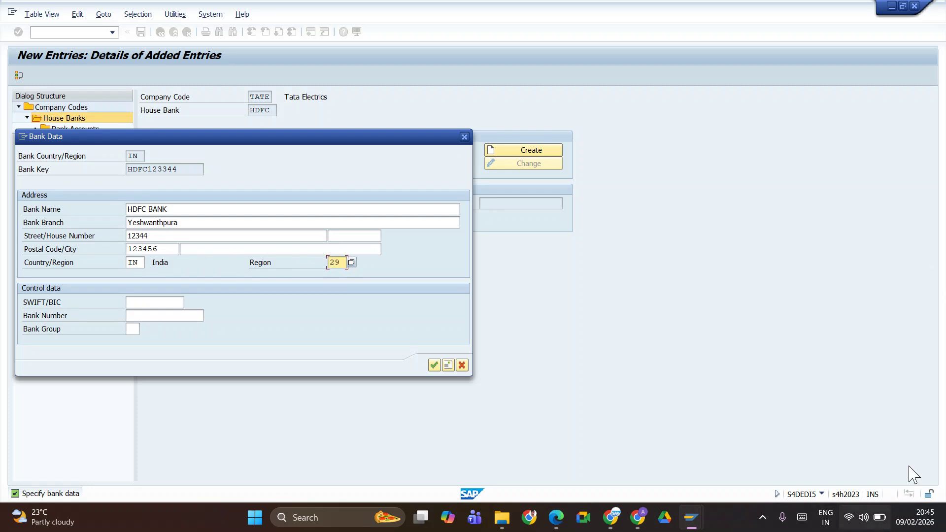
left_click(433, 366)
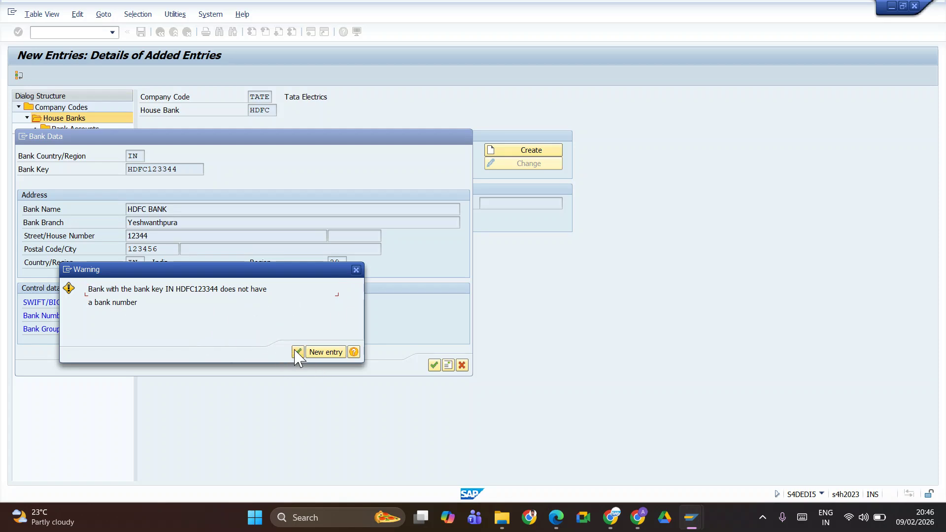
Accept the bank-number warning and try saving under request S4HK904414, which doesn't exist
key("Return")
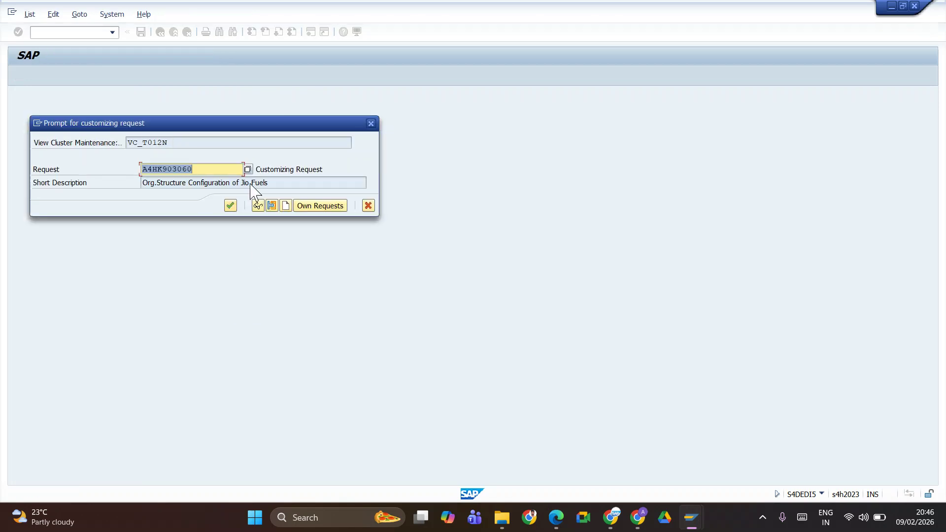
key("BackSpace")
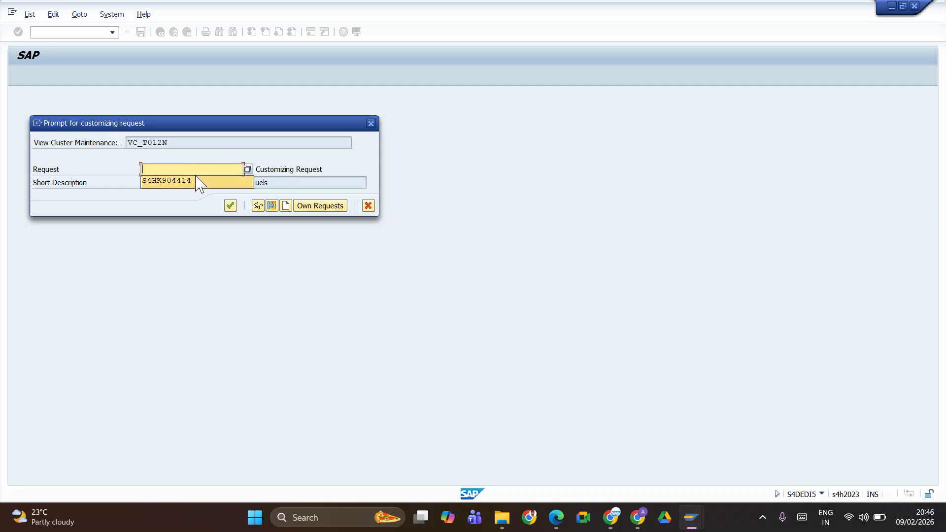
left_click(190, 184)
left_click(232, 206)
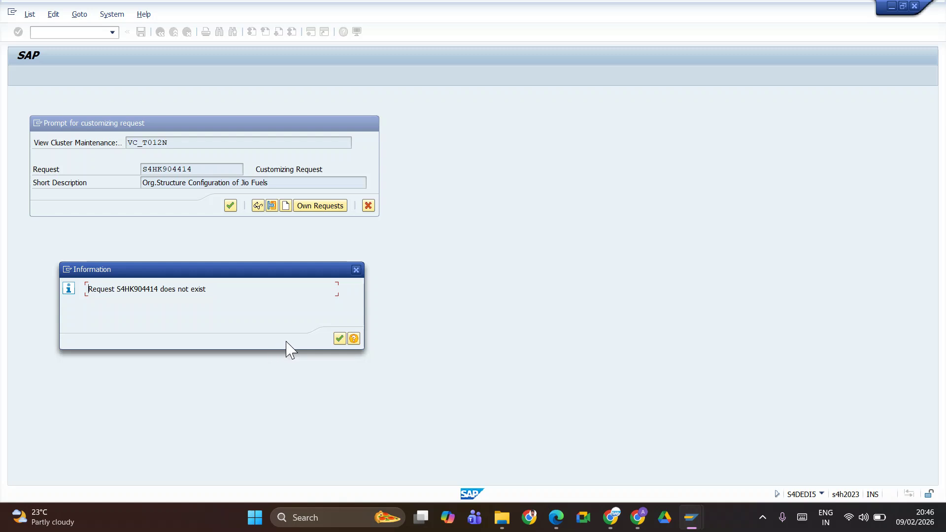
left_click(339, 338)
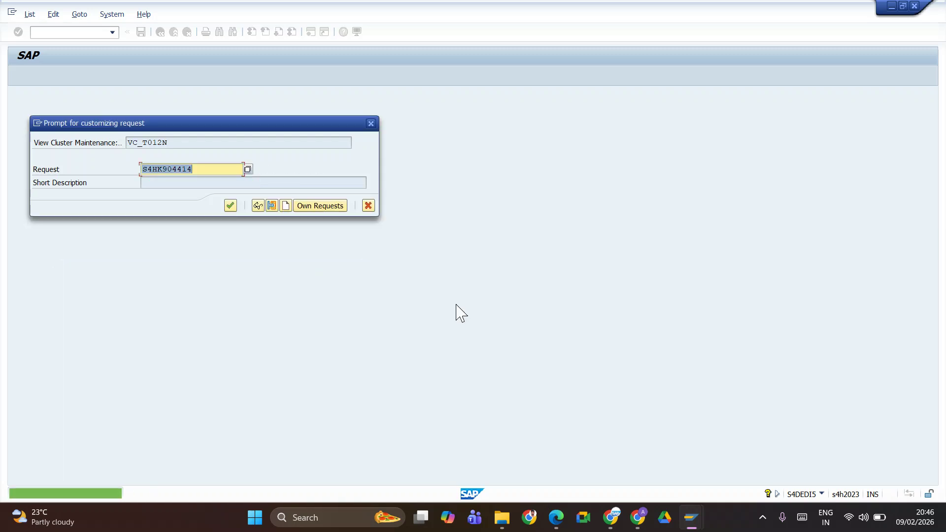
key("alt+Tab")
key("alt+Tab")
key("alt+Tab")
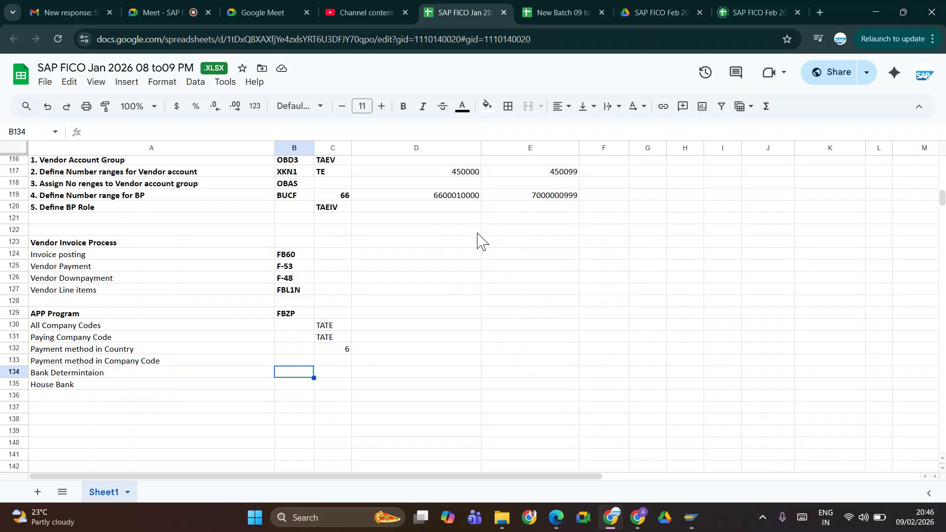
Copy transport request A4HK902948 from cell F5 of the SAP FICO Jan 2026 sheet
scroll(481, 241, "up", 20)
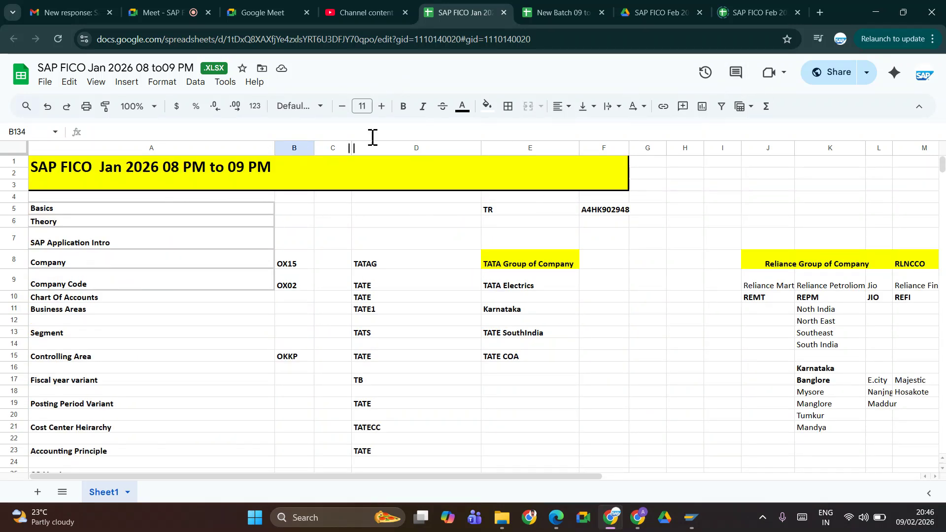
left_click(606, 213)
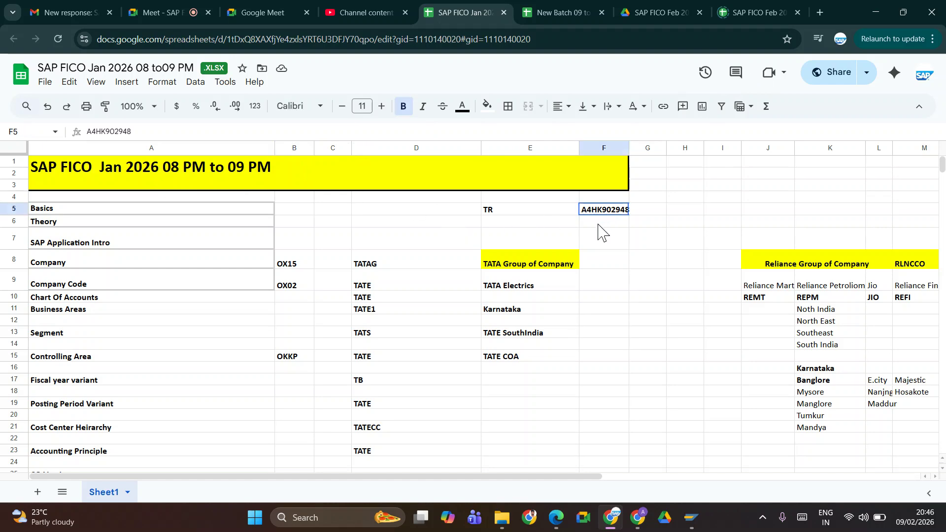
key("alt+Tab")
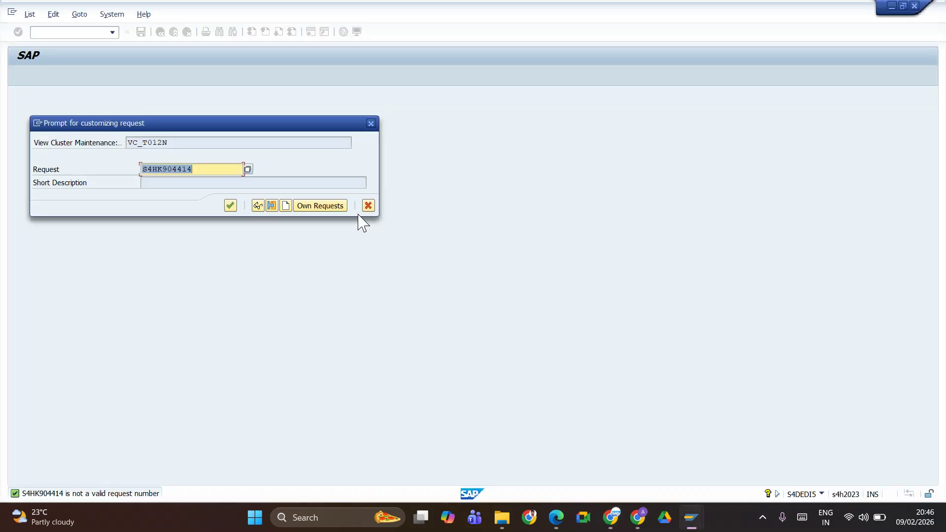
Save the HDFC house bank for TATE under the pasted request A4HK902948
type("A4HK902948")
left_click(238, 270)
key("Return")
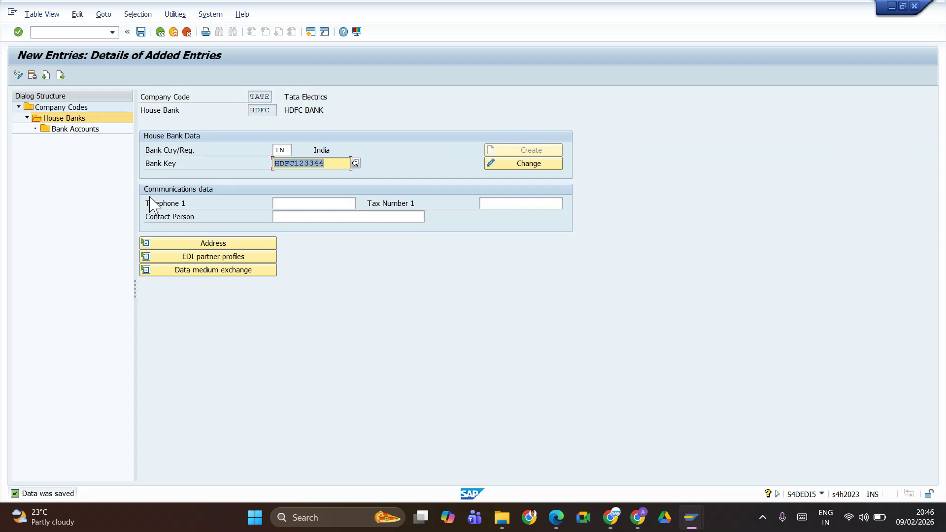
key("alt+Tab")
key("alt+Tab")
key("alt+Tab")
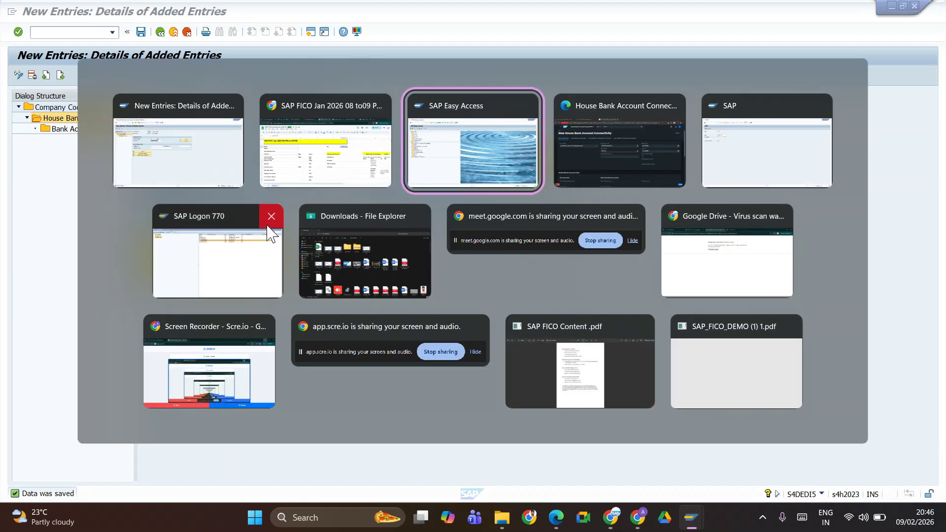
key("alt+Tab")
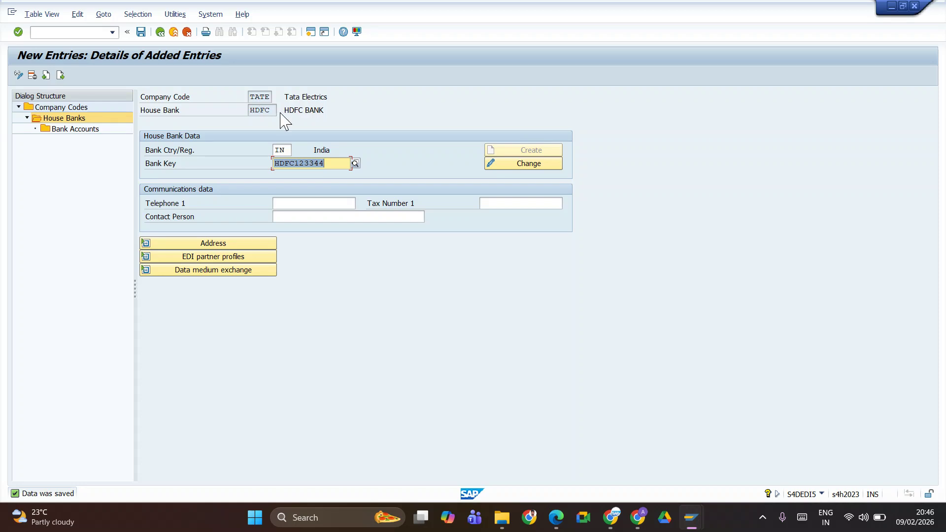
key("alt+Tab")
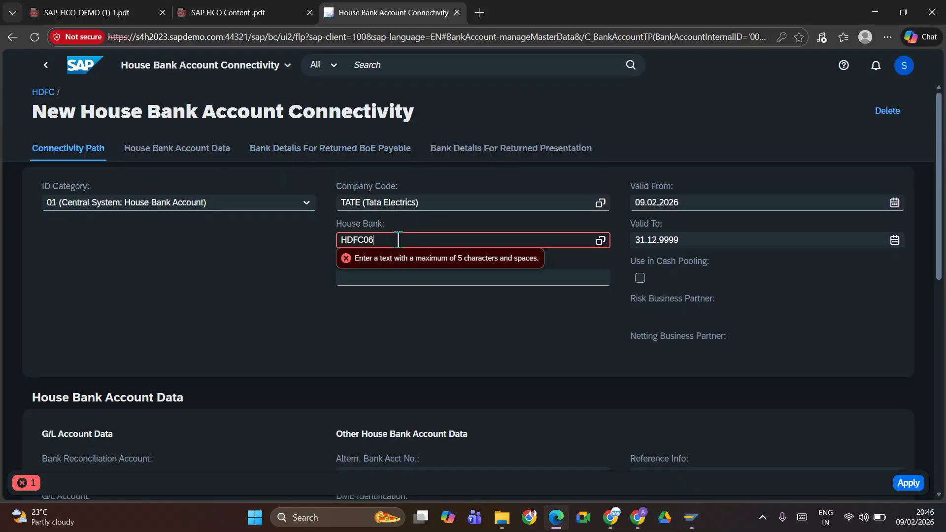
Set House Bank to HDFC and House Bank Account to HDFC6, then review the missing-in-TATE error
key("Return")
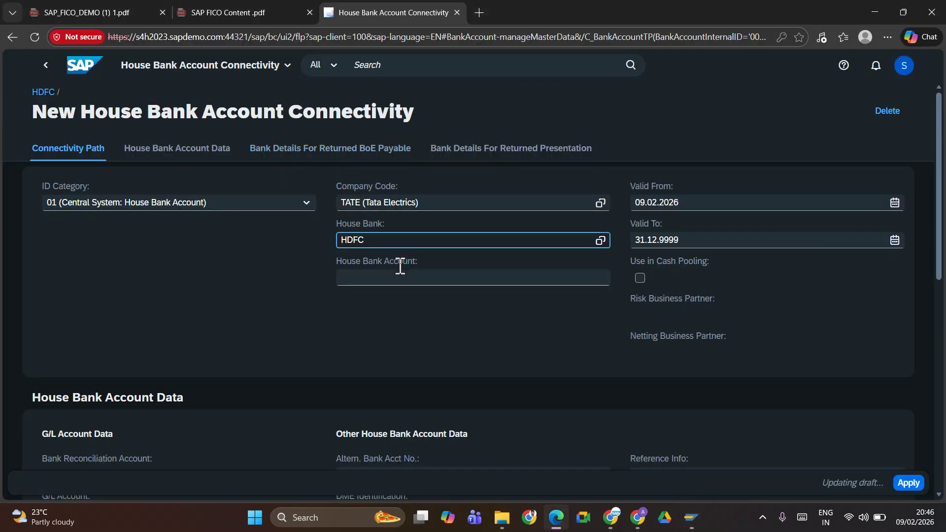
left_click(398, 280)
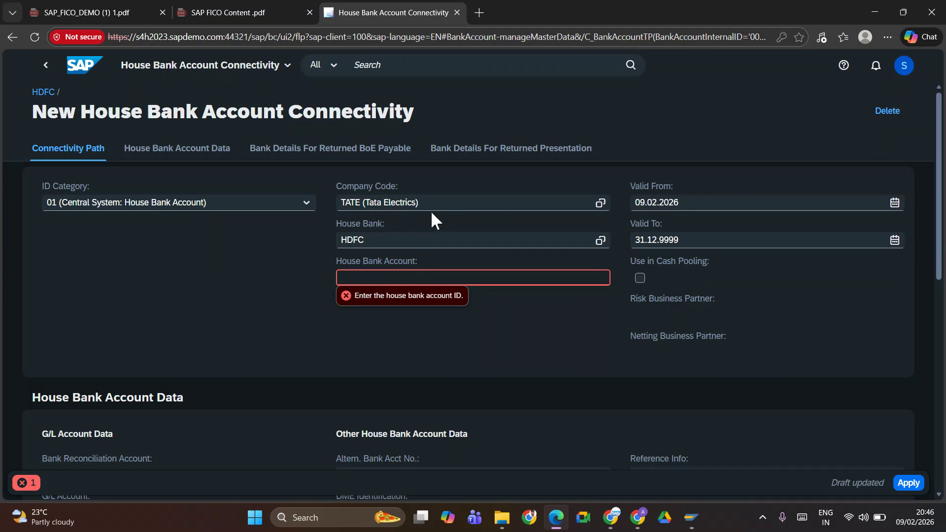
key("alt+Tab")
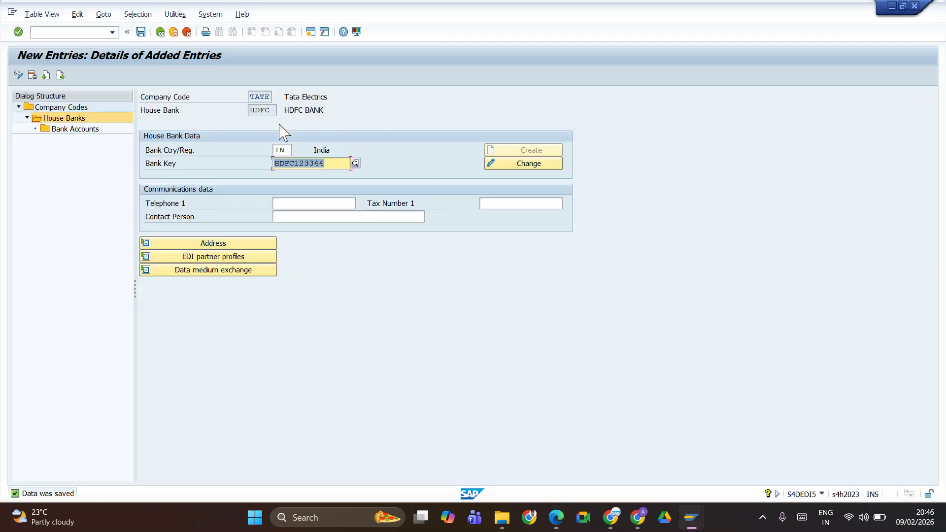
key("alt+Tab")
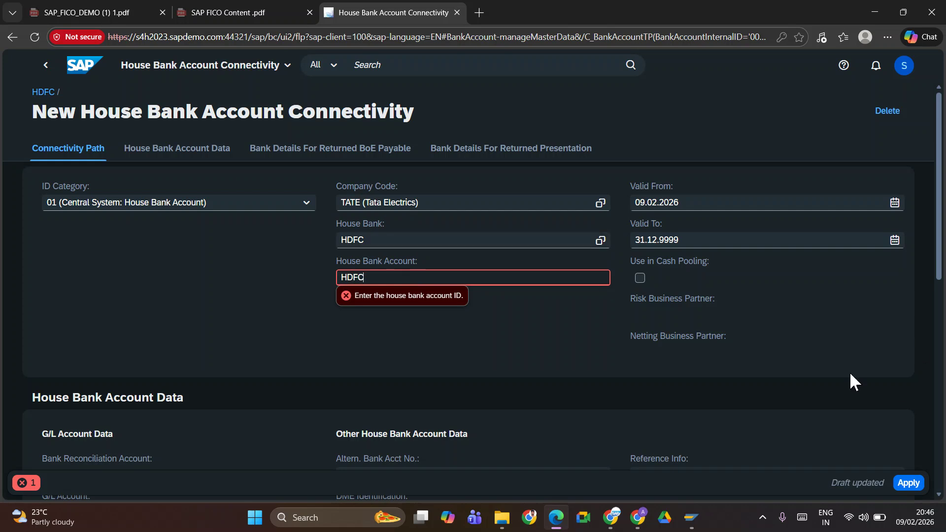
type("0")
key("BackSpace")
type("6")
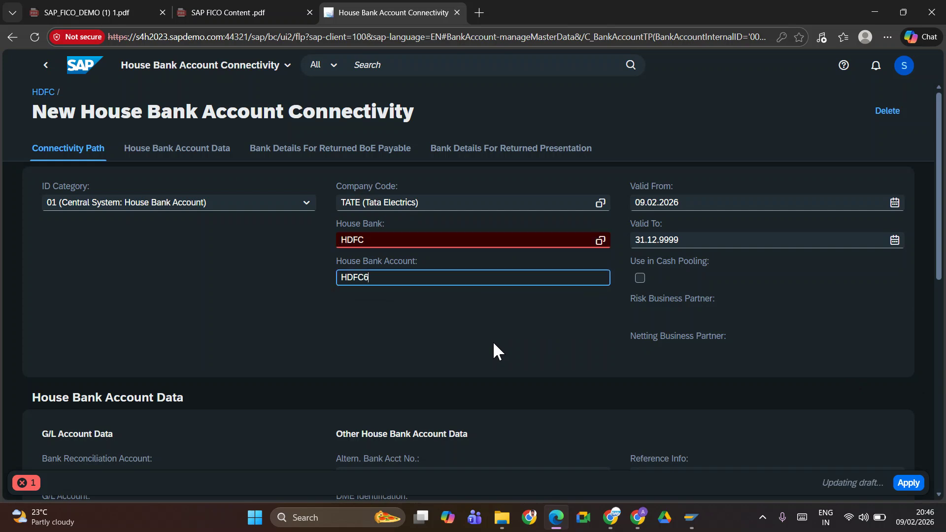
left_click(22, 483)
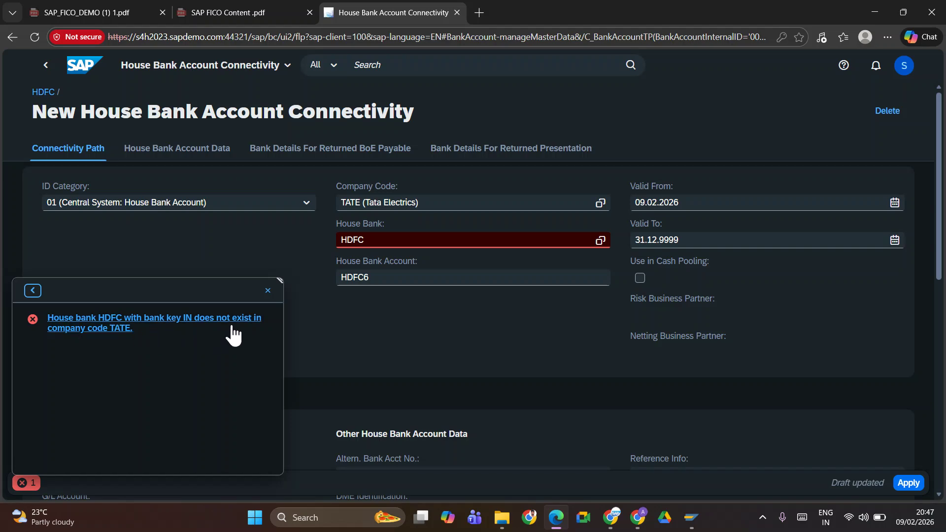
left_click(268, 295)
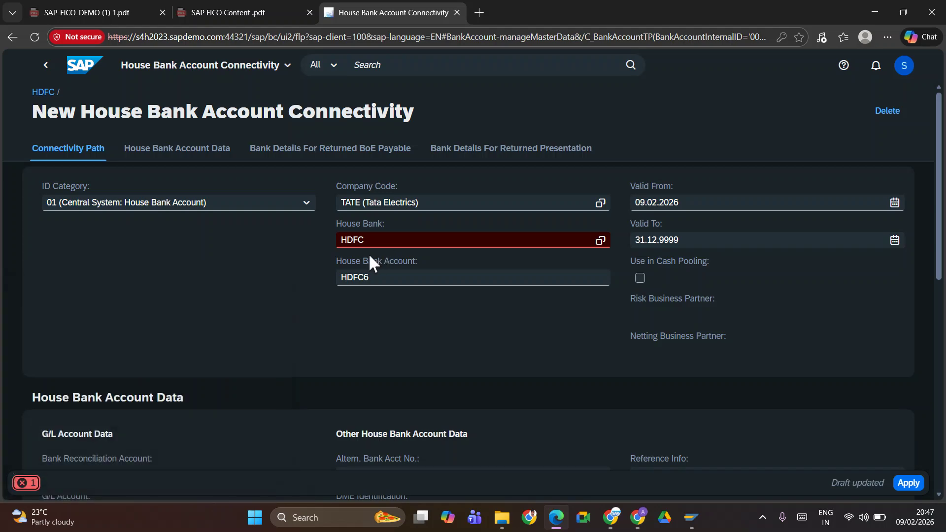
key("alt+Tab")
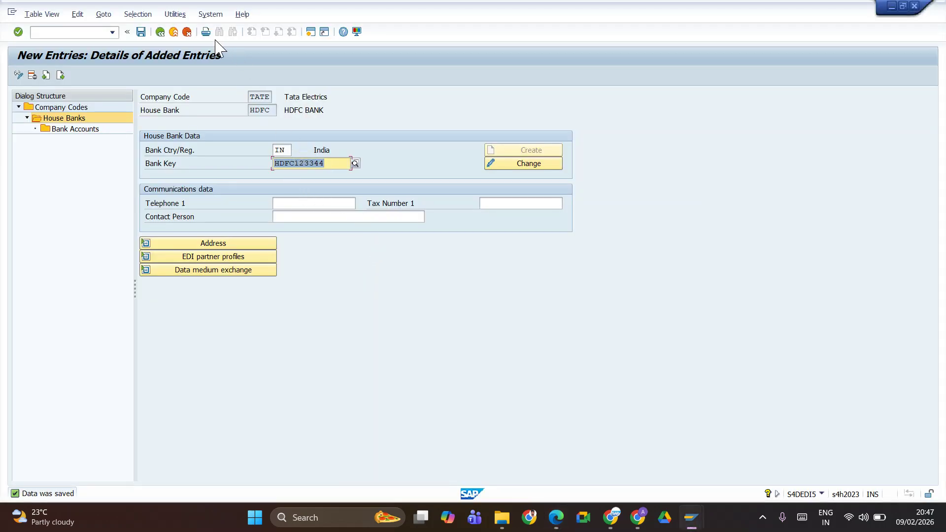
Save again and check the TATE house bank list, selecting HDFC with key HDFC123344
left_click(141, 32)
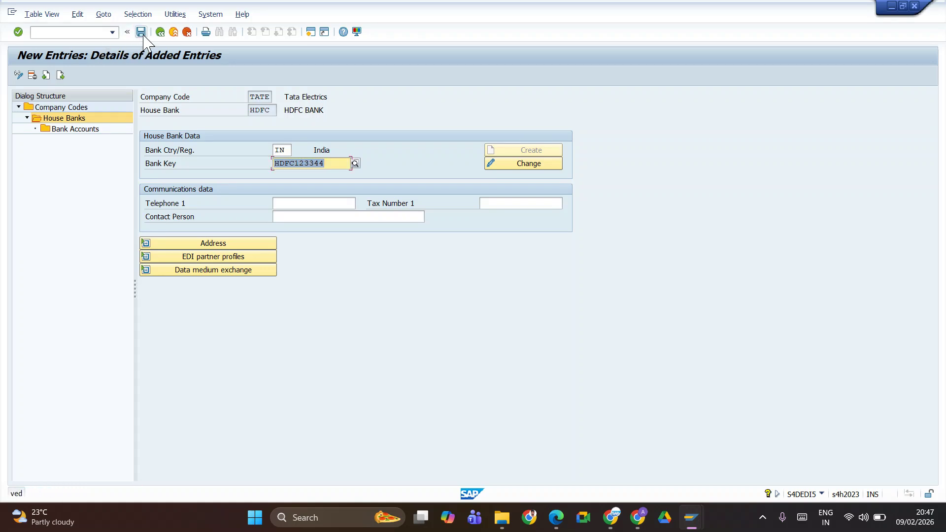
left_click(172, 32)
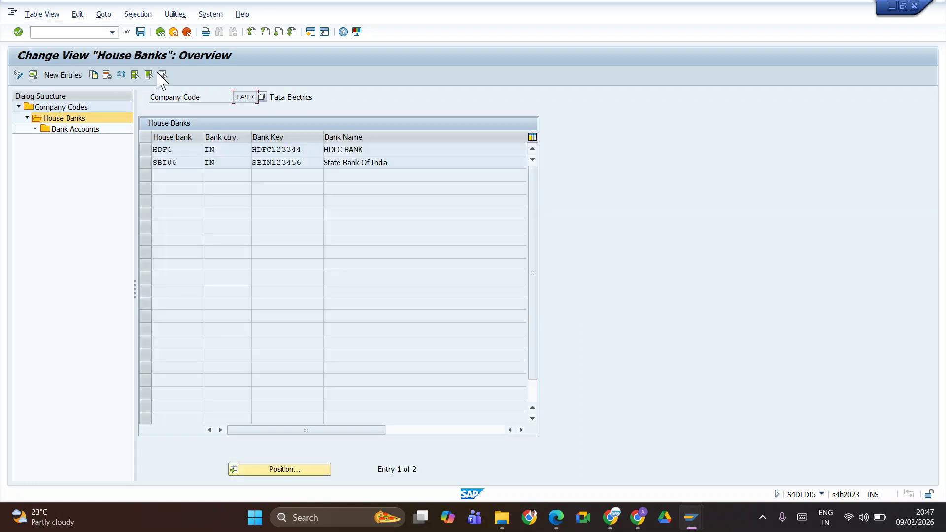
left_click(144, 149)
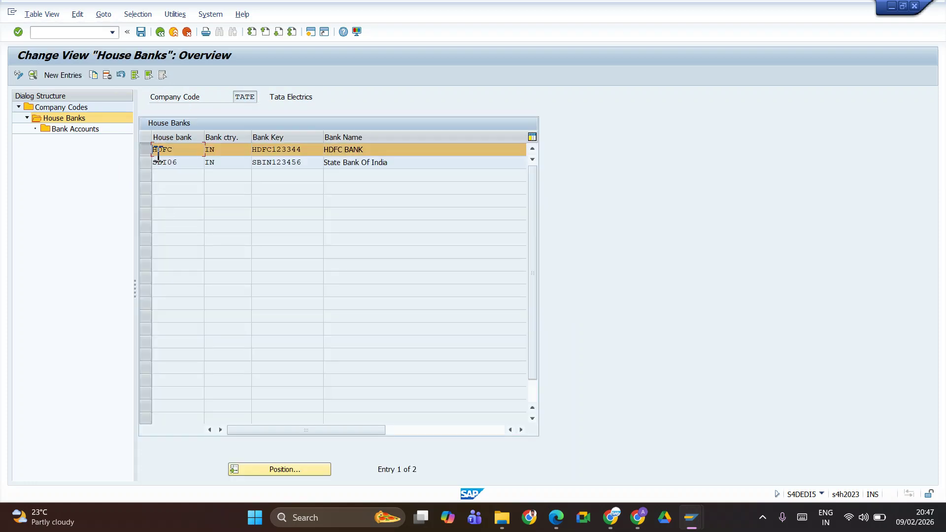
key("alt+Tab")
Clear the Fiori House Bank field and re-pick HDFC from its value list
left_click(375, 238)
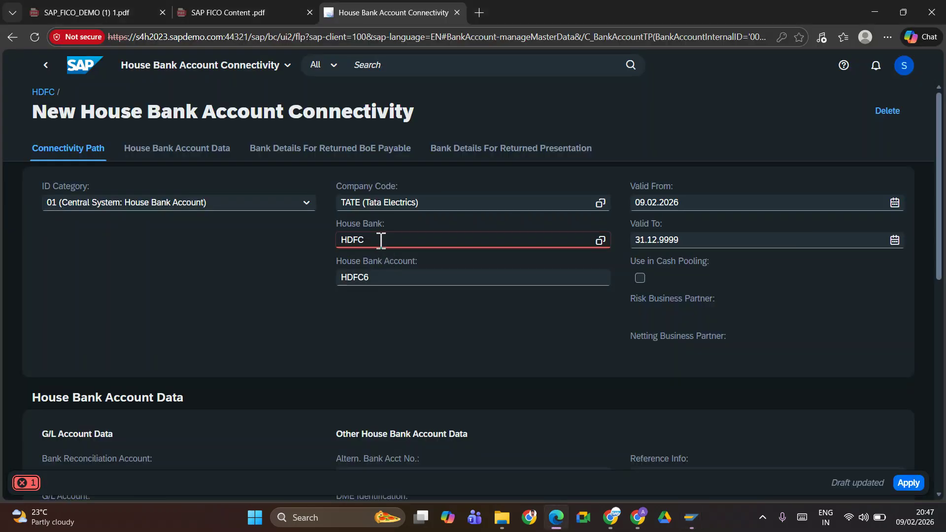
left_click_drag(376, 240, 296, 243)
key("BackSpace")
left_click(600, 241)
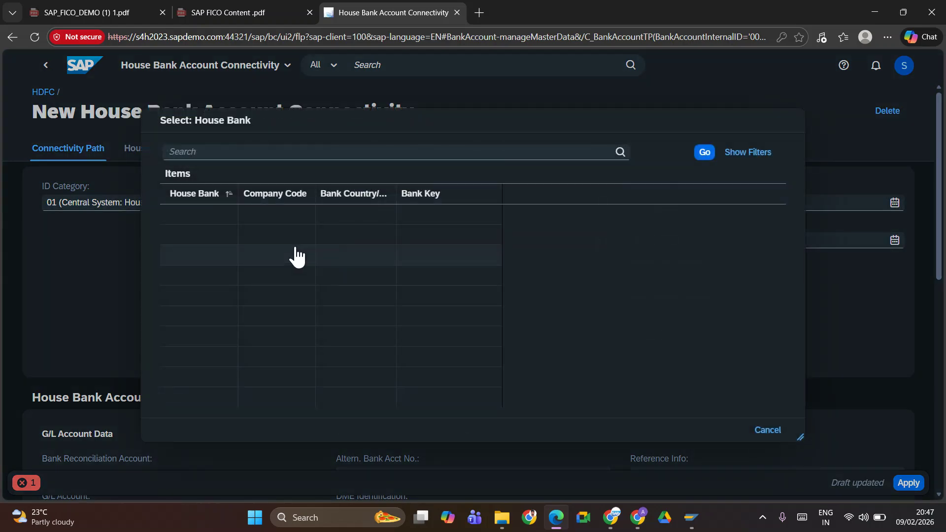
left_click(192, 217)
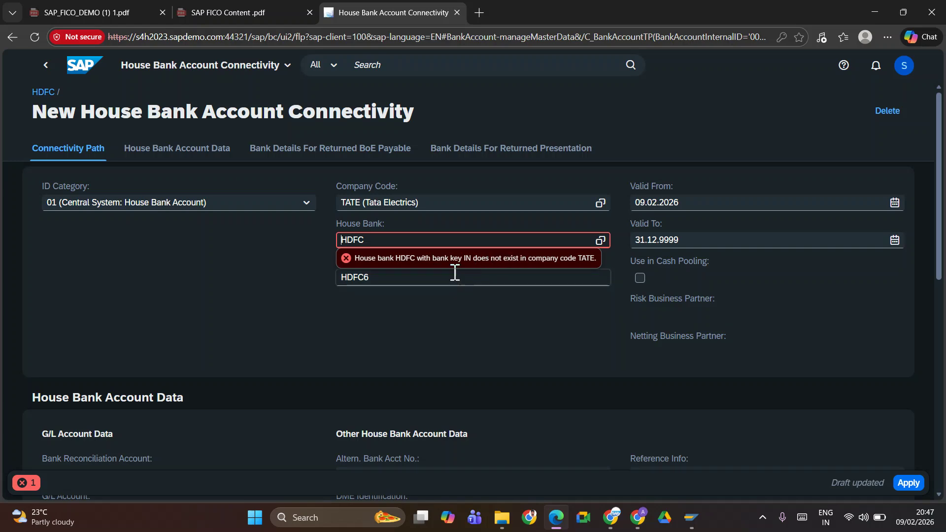
key("alt+Tab")
key("alt+Tab")
key("alt+Tab")
key("alt+Tab")
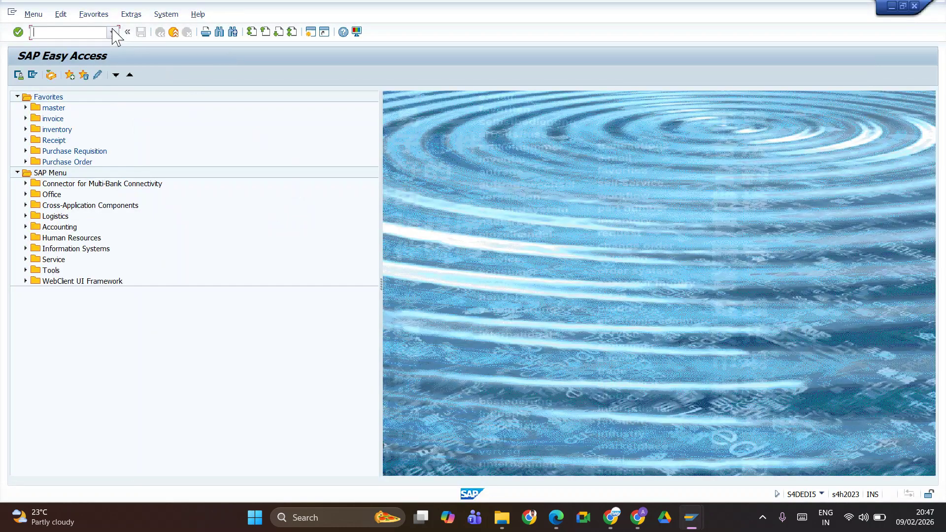
Start creating bank IN / HDFC12344 with FI01 and begin the bank name as HDFC
left_click(115, 33)
left_click(49, 63)
key("Return")
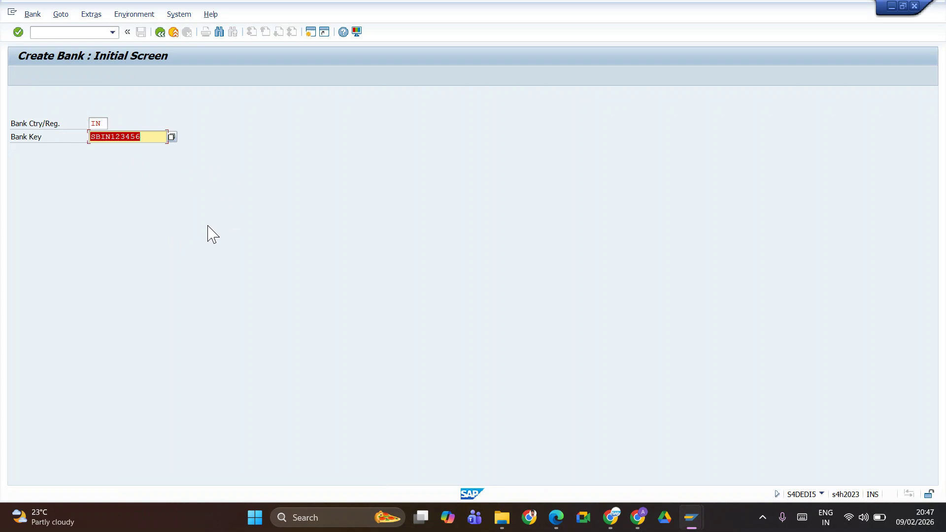
key("BackSpace")
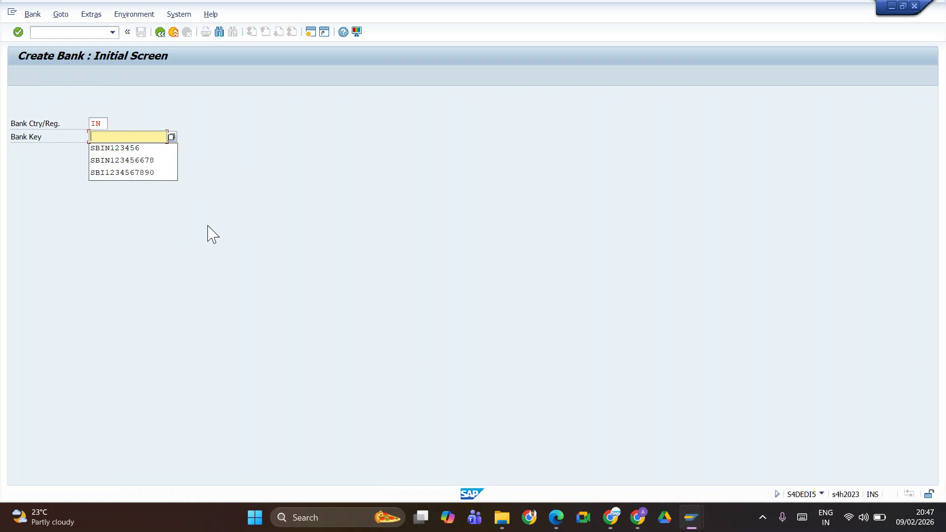
type("HDFC12344")
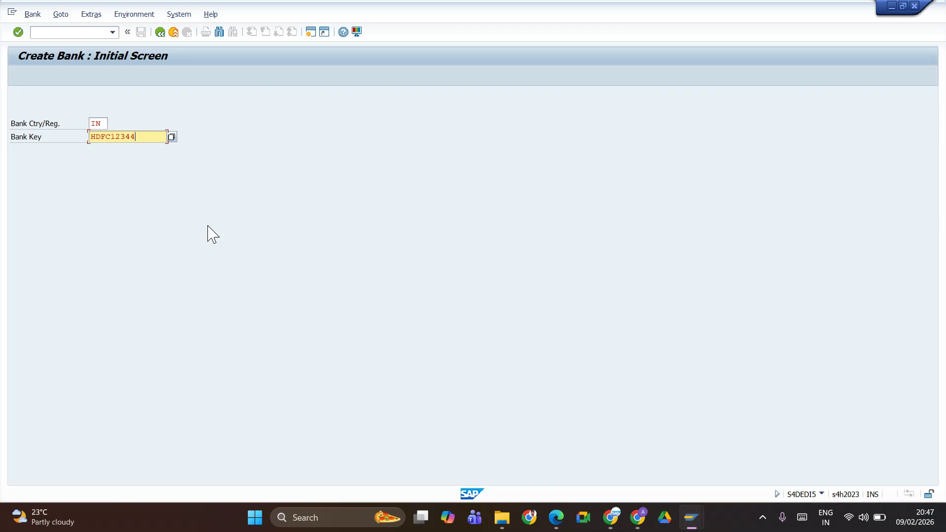
key("Return")
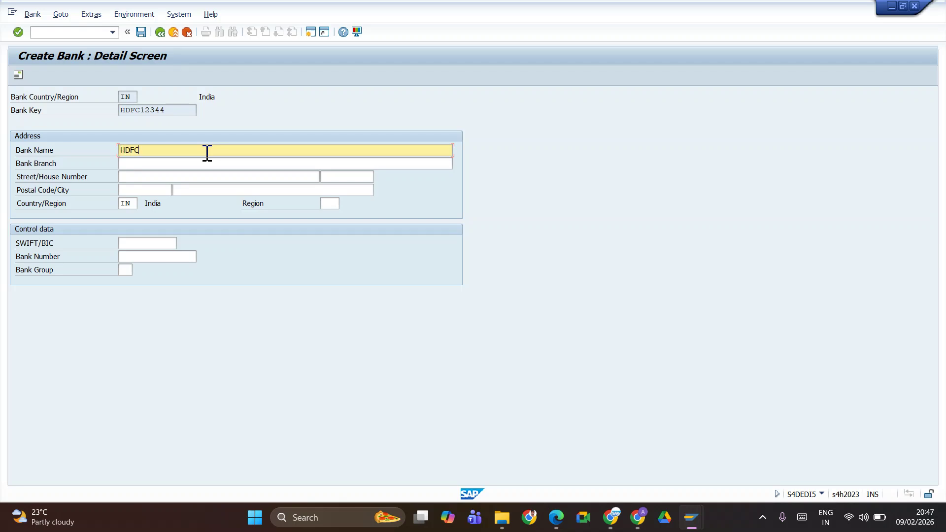
Complete the bank name as HDFC BANK and correct the branch to Yeshwanthpur
type("NK")
key("Tab")
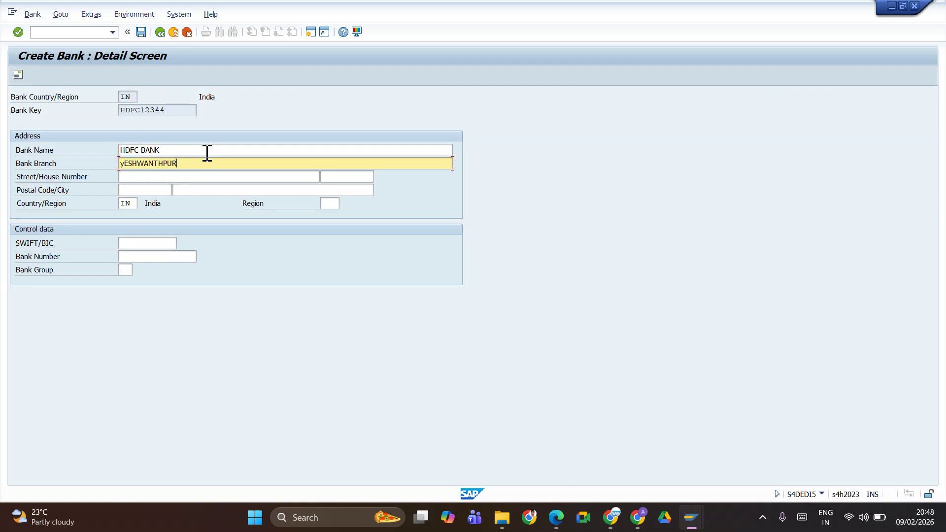
key("shift+Home")
key("BackSpace")
type("Yeshwanthpur")
key("Tab")
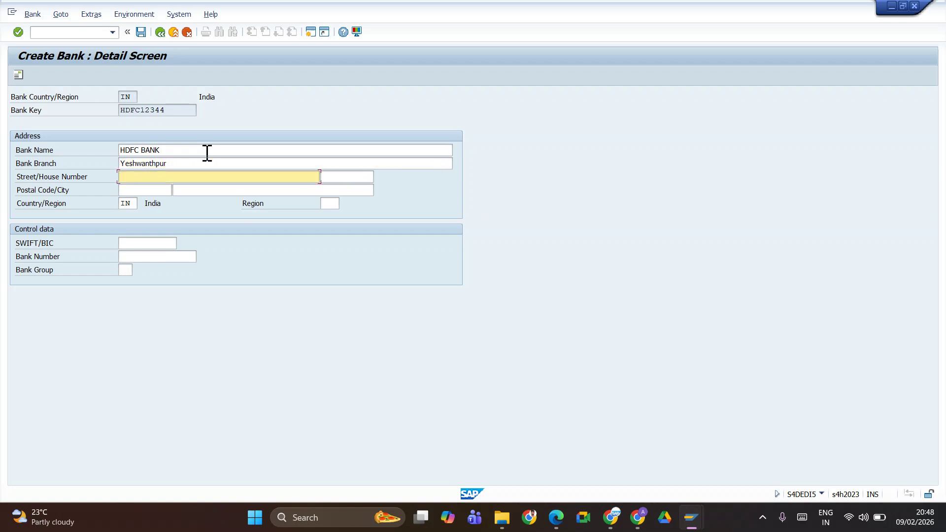
Fill postal code 123456 and region 29, then save the bank past the warning
key("Tab")
key("Tab")
key("shift+Tab")
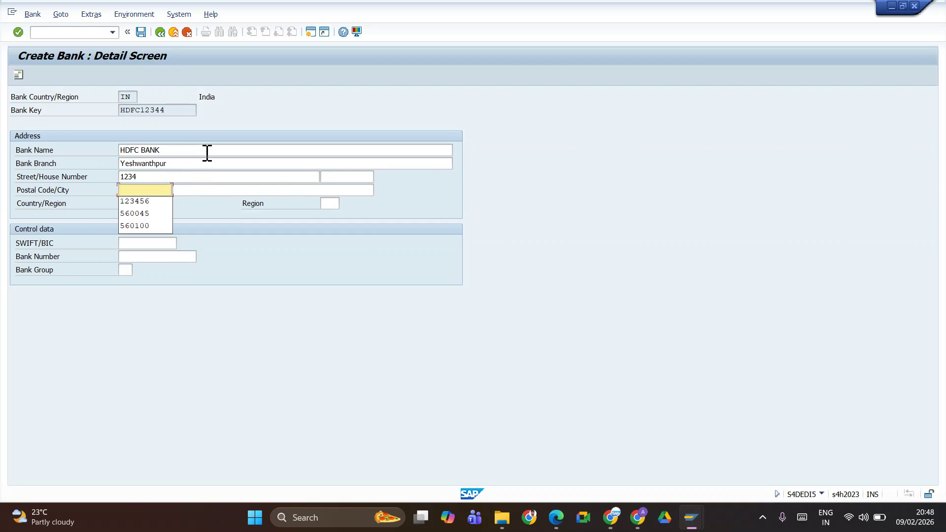
key("Down")
key("Return")
key("Tab")
key("Tab")
key("Return")
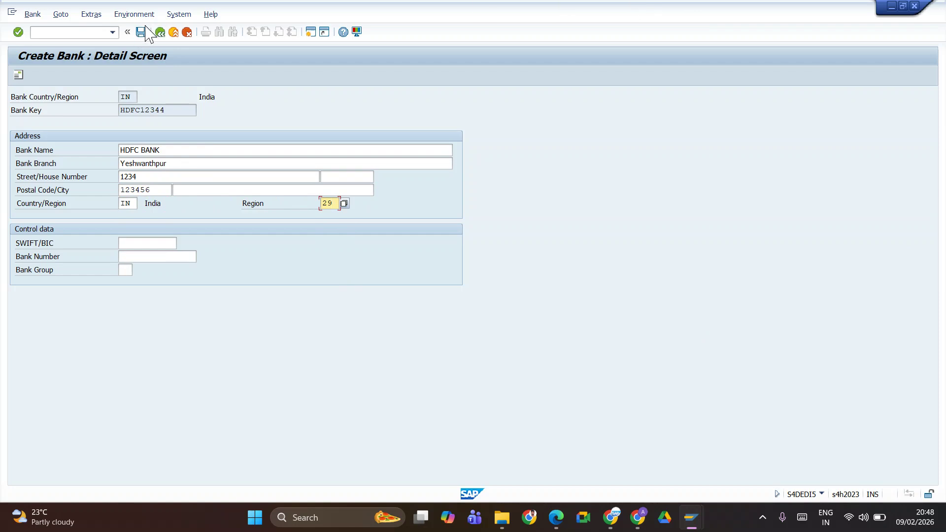
left_click(141, 32)
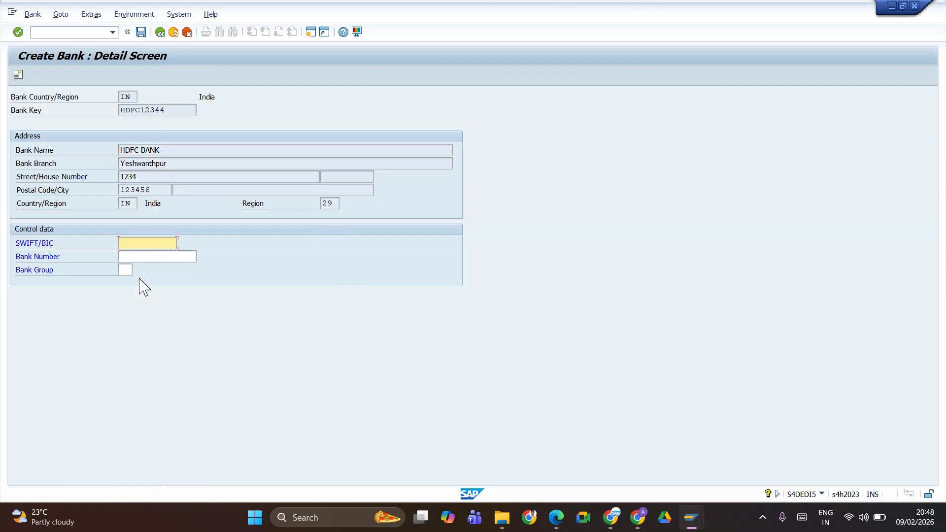
key("Return")
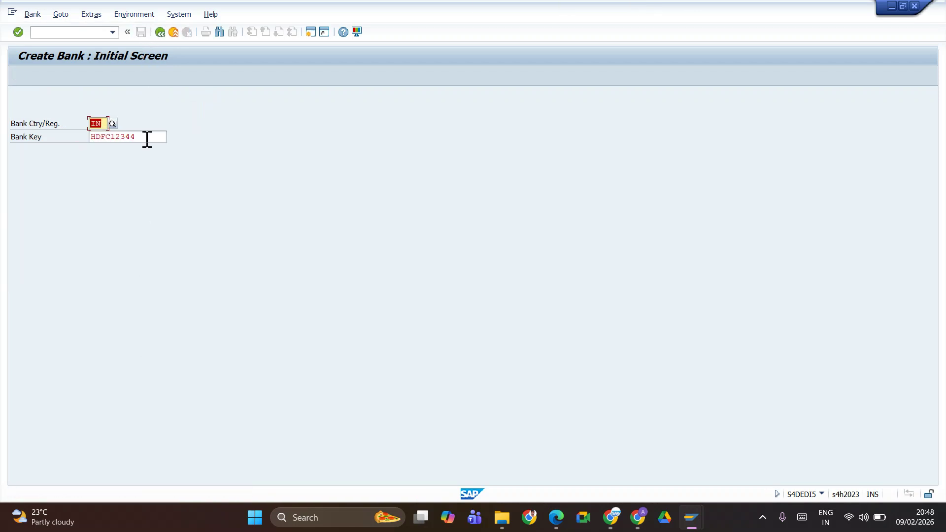
Copy bank key HDFC12344 from SAP GUI into the Fiori House Bank field
left_click(147, 139)
key("ctrl+a")
key("ctrl+c")
key("alt+Tab")
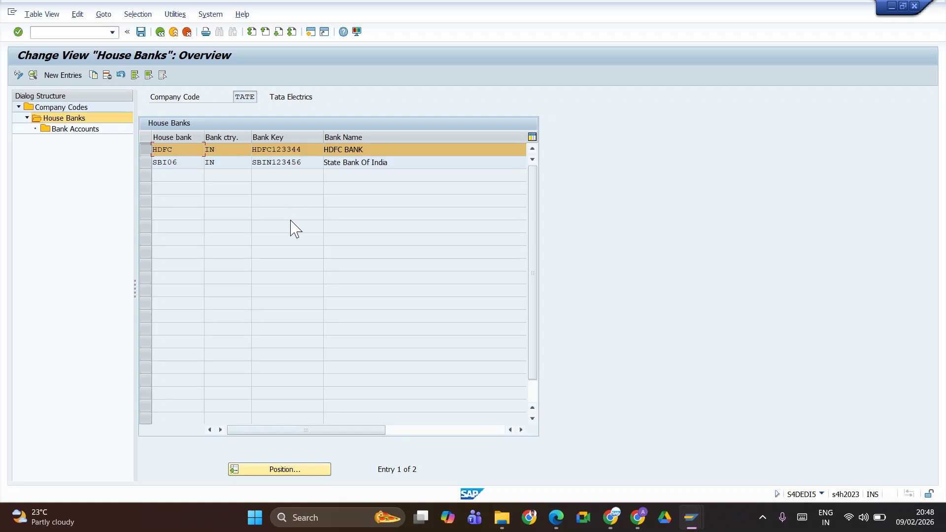
key("alt+Tab")
left_click_drag(365, 240, 353, 241)
key("ctrl+v")
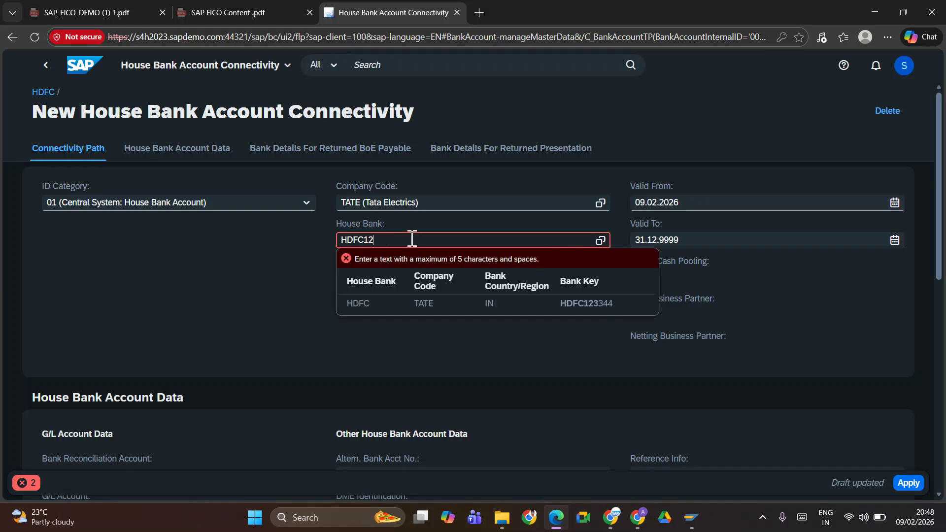
Replace the invalid House Bank entry with HDFC from the value help and apply the connectivity row
key("BackSpace")
key("BackSpace")
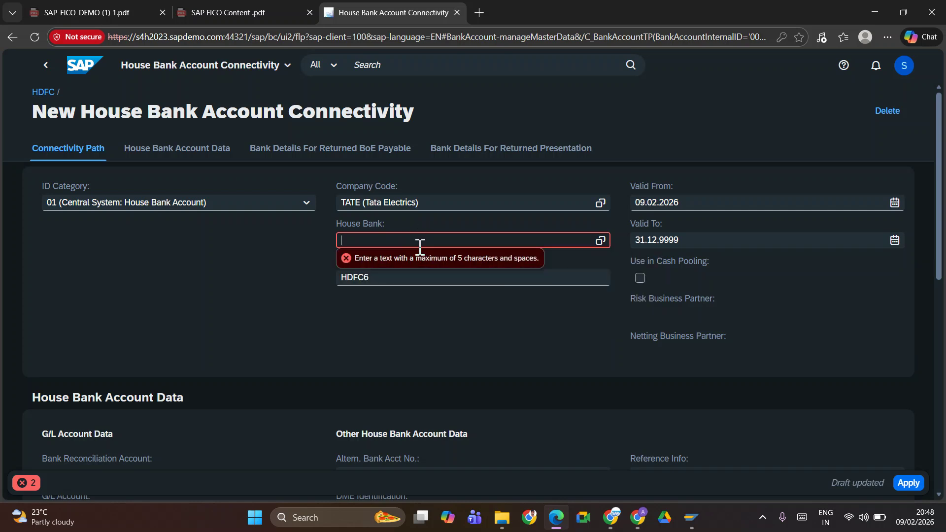
left_click(399, 297)
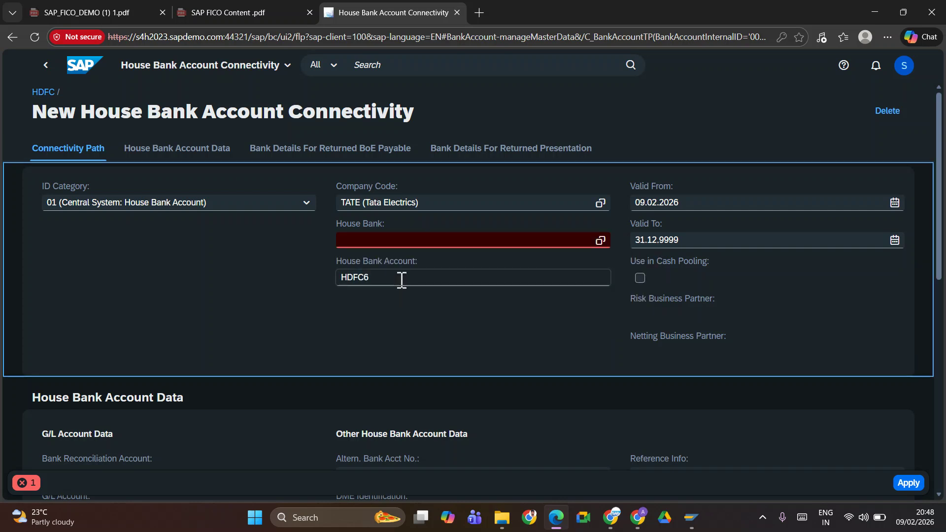
left_click(418, 242)
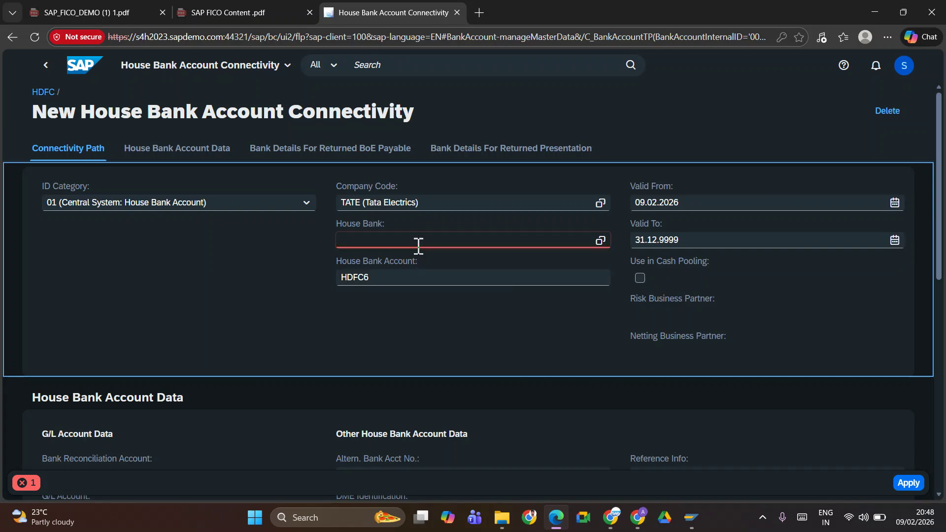
left_click(600, 241)
left_click(210, 225)
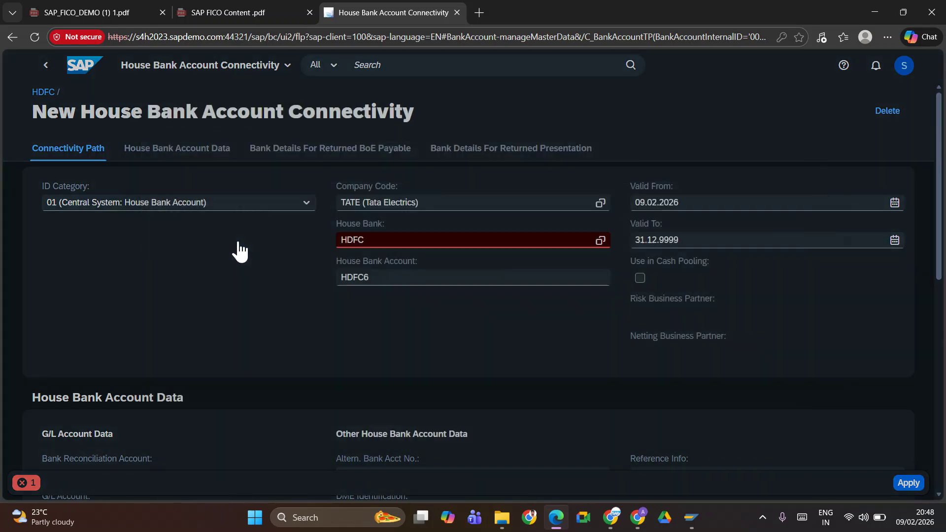
left_click(368, 306)
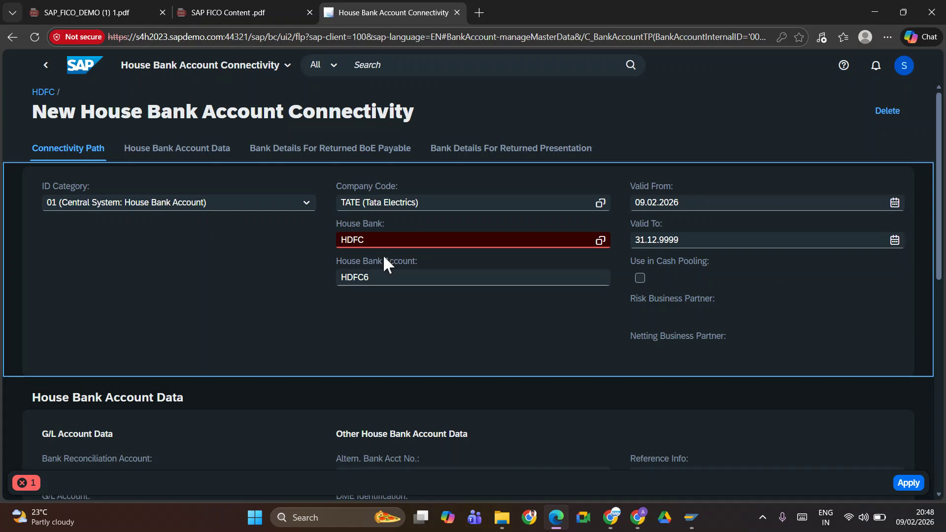
left_click(908, 483)
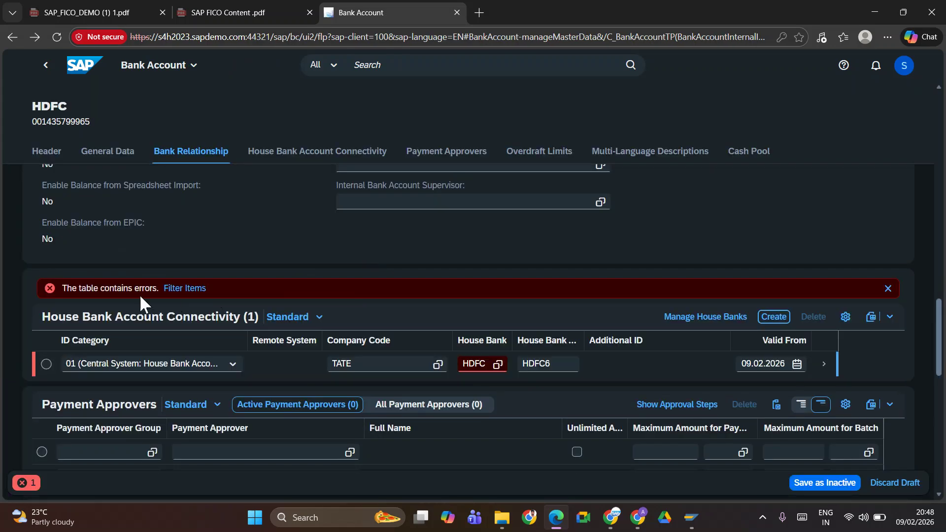
Reselect HDFC as the connectivity row's house bank and inspect account value HDFC6
left_click(471, 364)
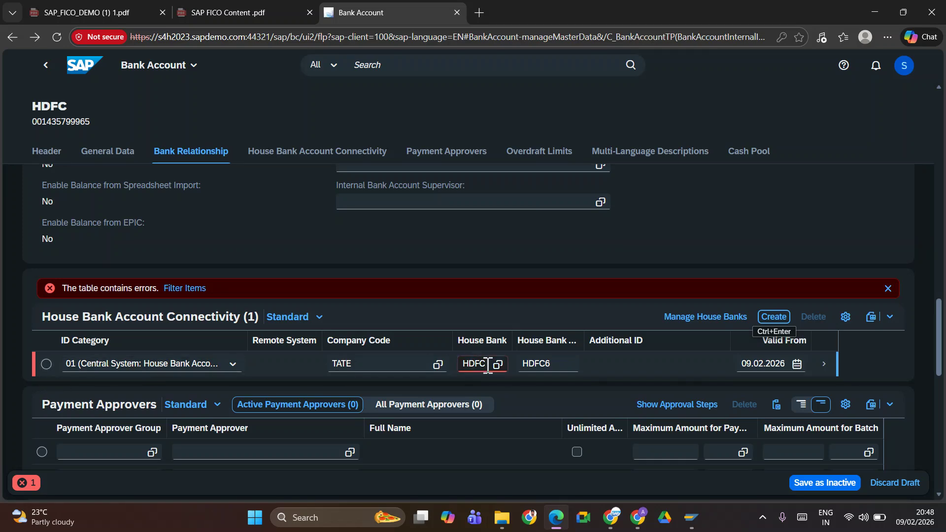
left_click(498, 365)
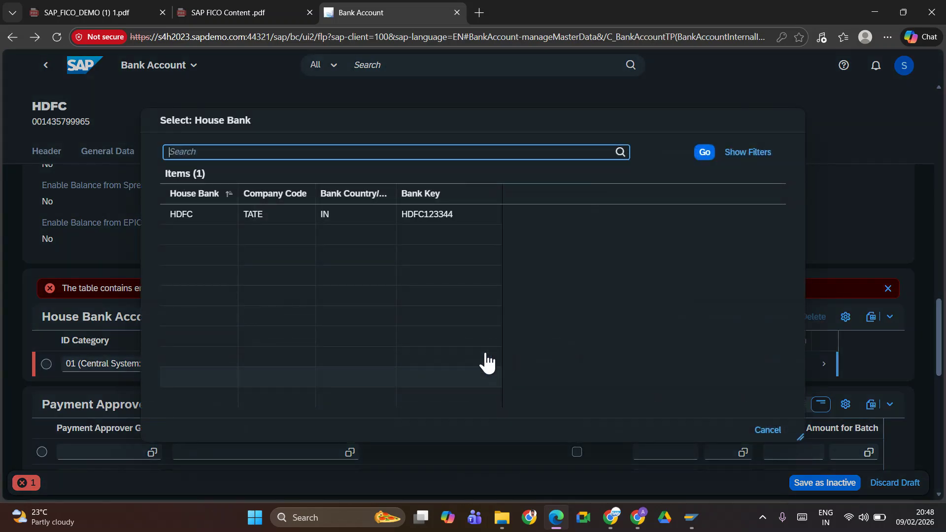
left_click(196, 217)
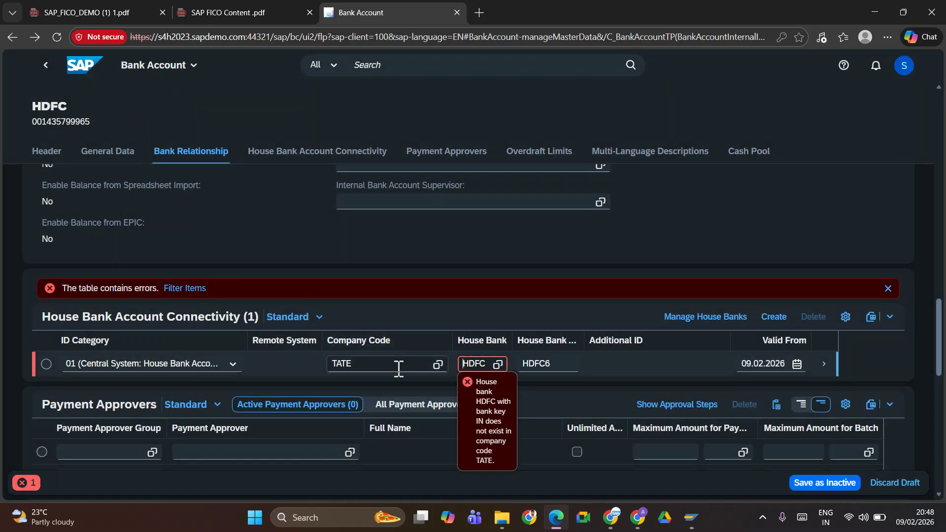
left_click(497, 364)
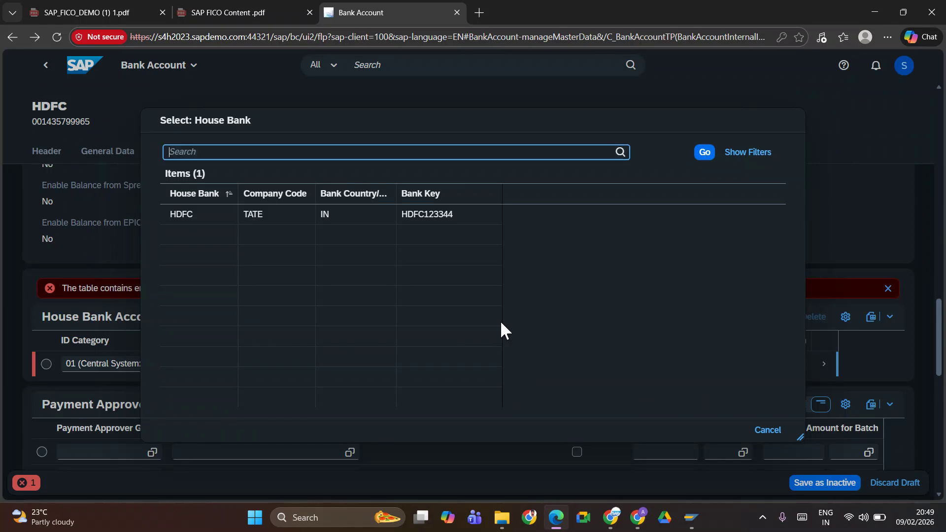
left_click(274, 217)
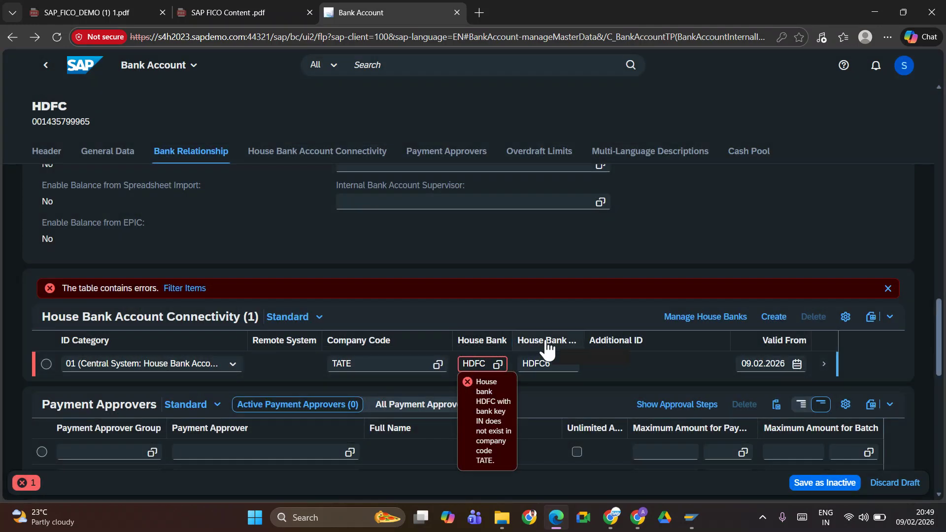
double_click(559, 367)
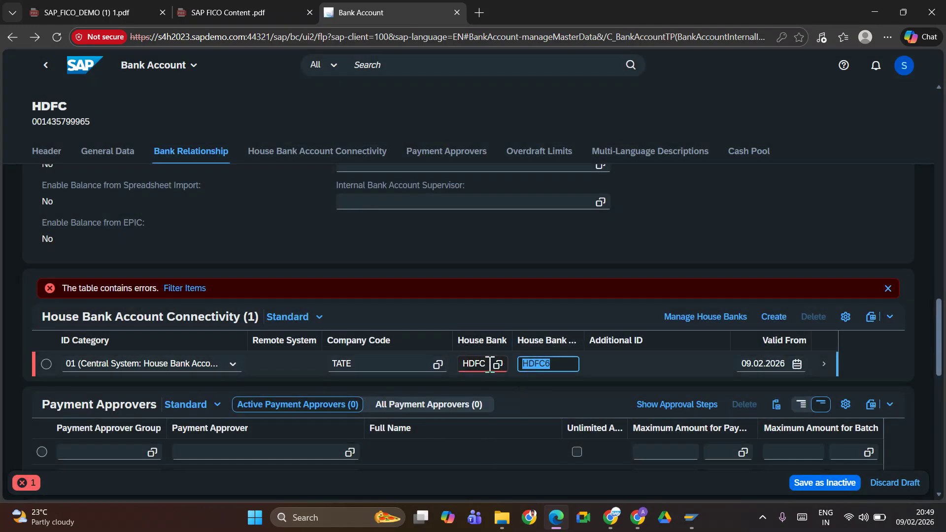
left_click(564, 365)
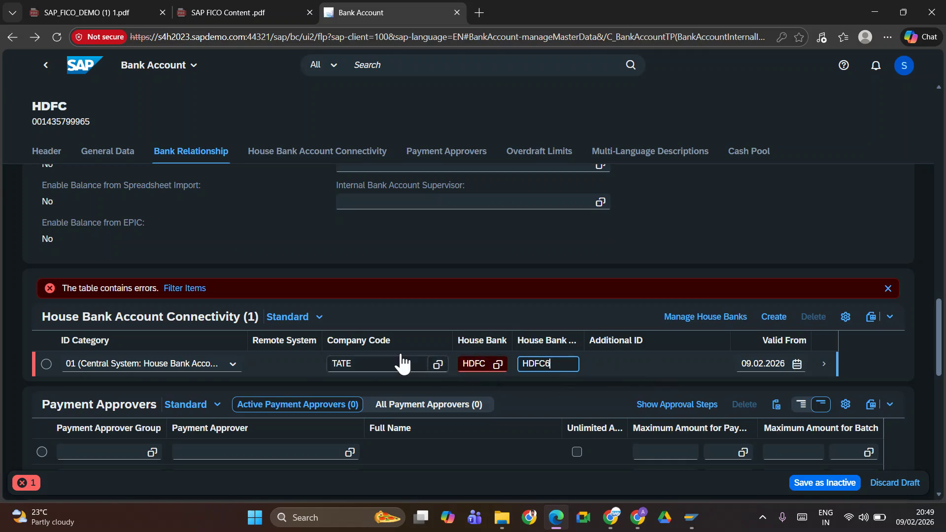
Pick the TATE HDFC house bank again, check SAP GUI, and go to Manage Bank Accounts
left_click(495, 368)
left_click(496, 366)
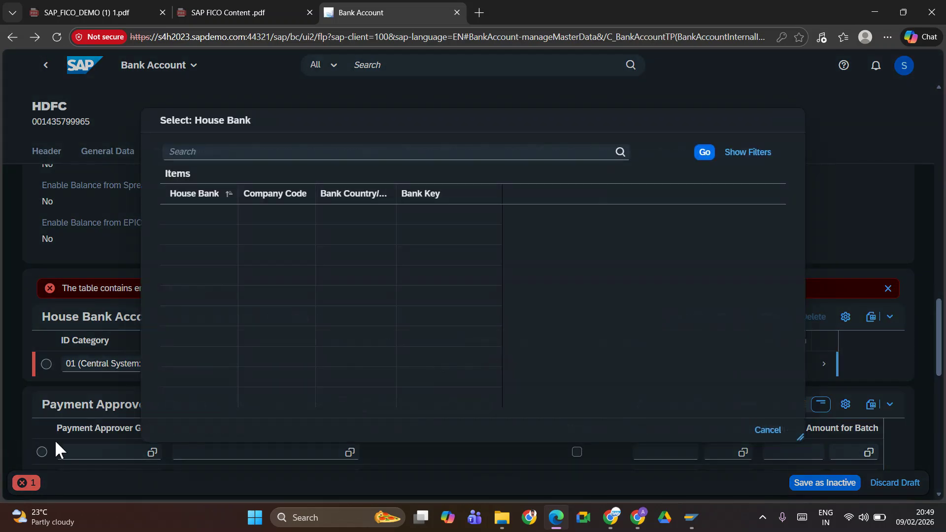
left_click(199, 222)
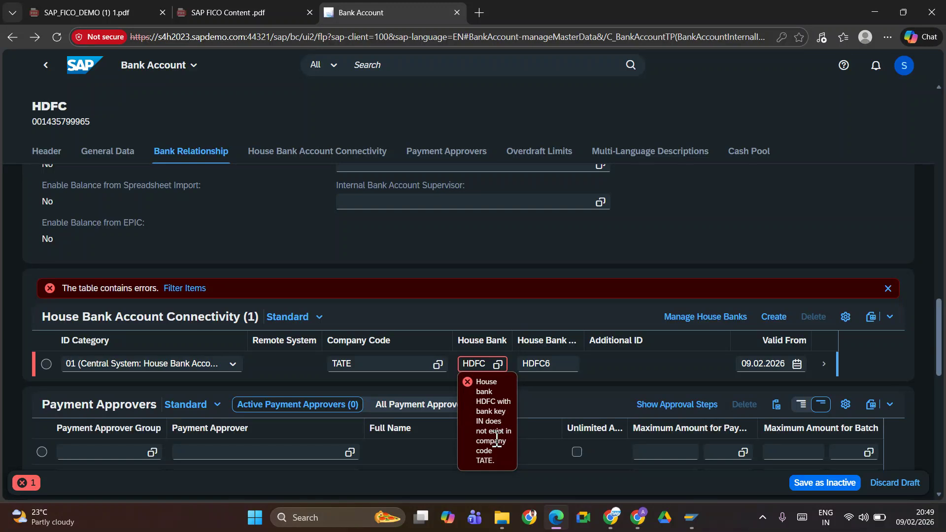
key("alt+Tab")
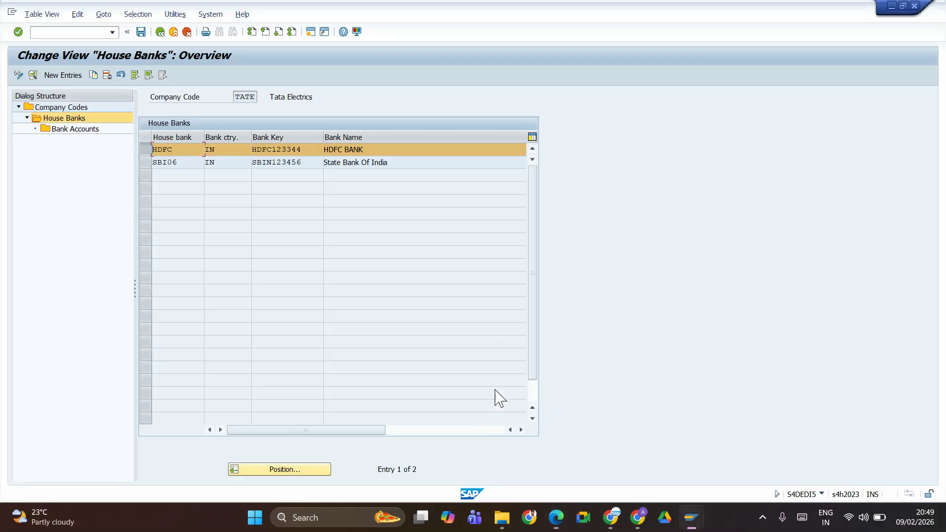
key("alt+Tab")
left_click(45, 65)
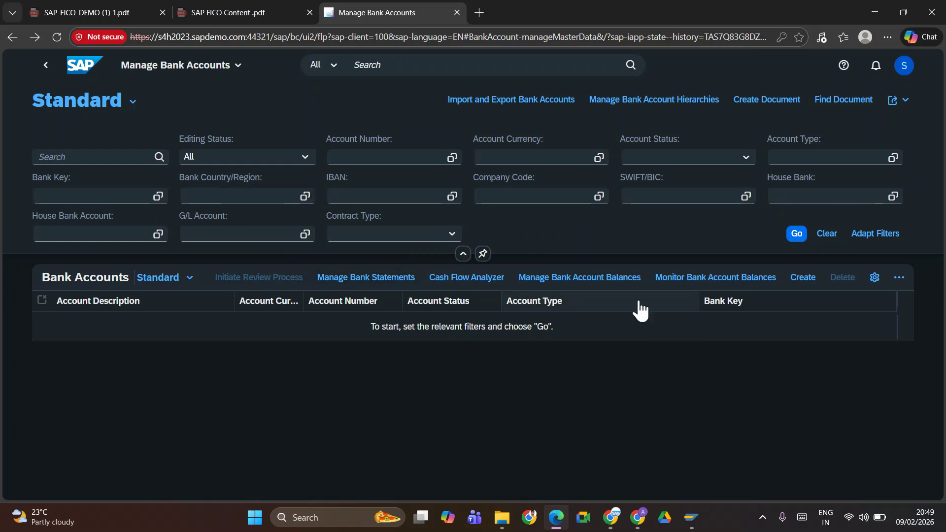
left_click(804, 279)
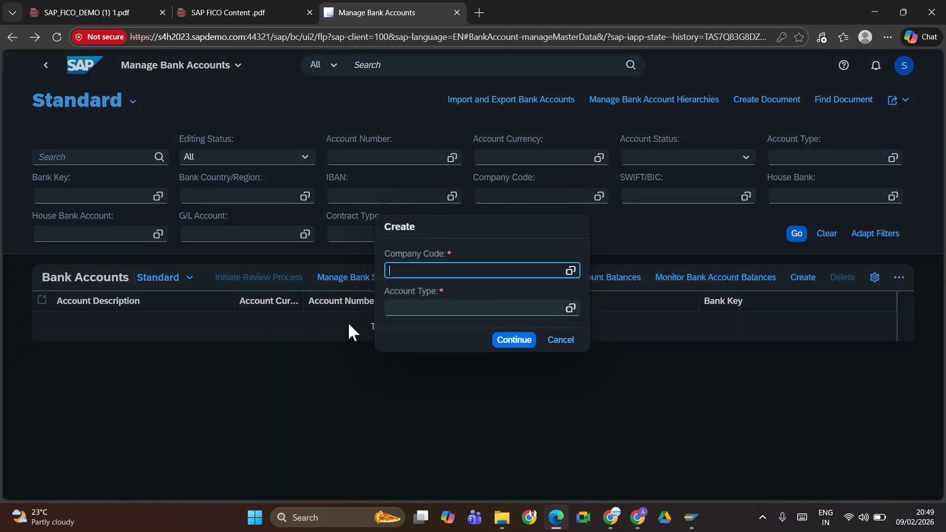
left_click(426, 271)
type("tate")
key("Tab")
type("q")
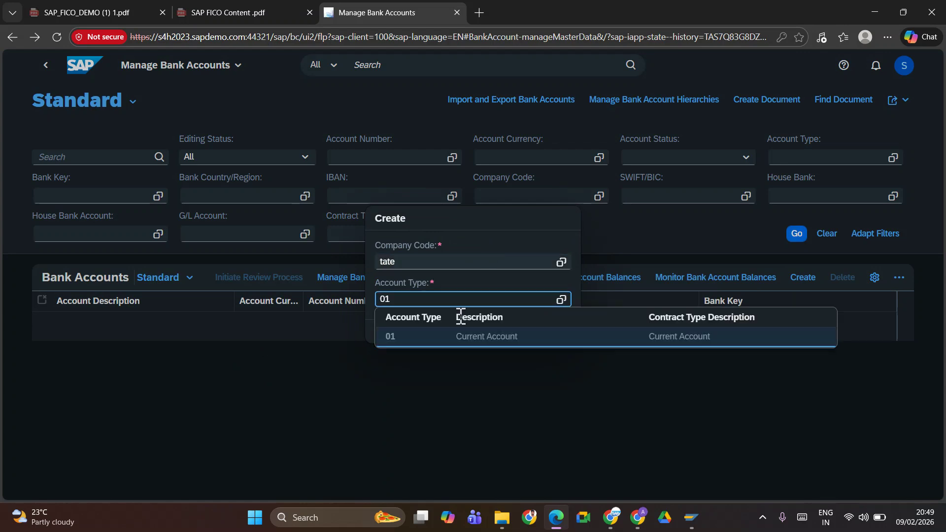
left_click(446, 338)
left_click(504, 335)
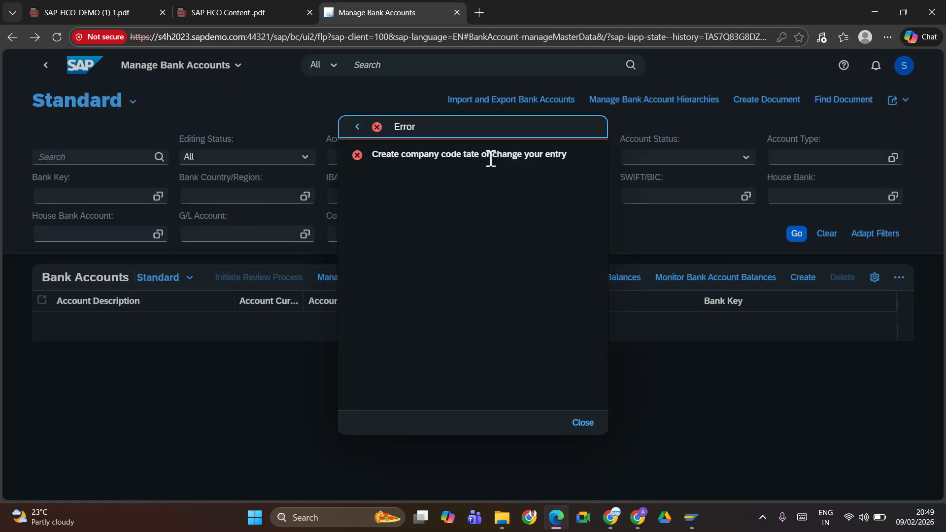
left_click(592, 424)
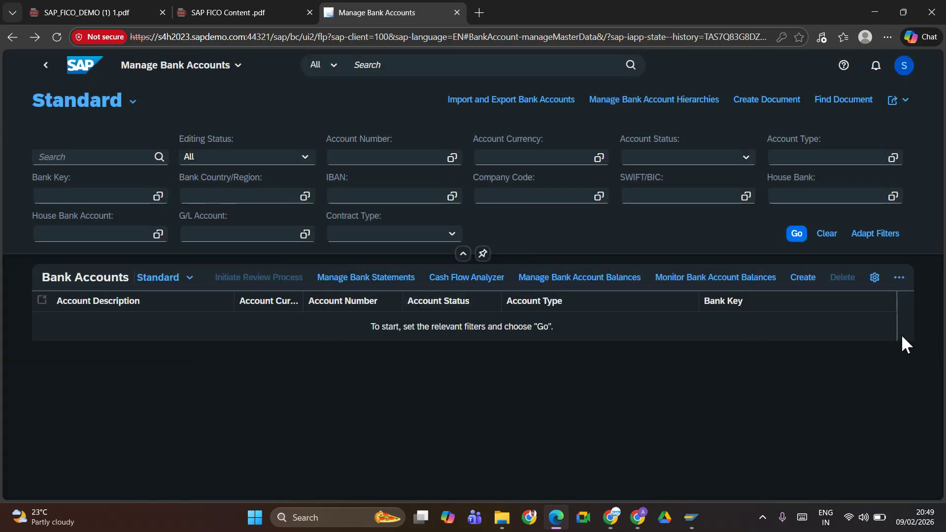
left_click(802, 277)
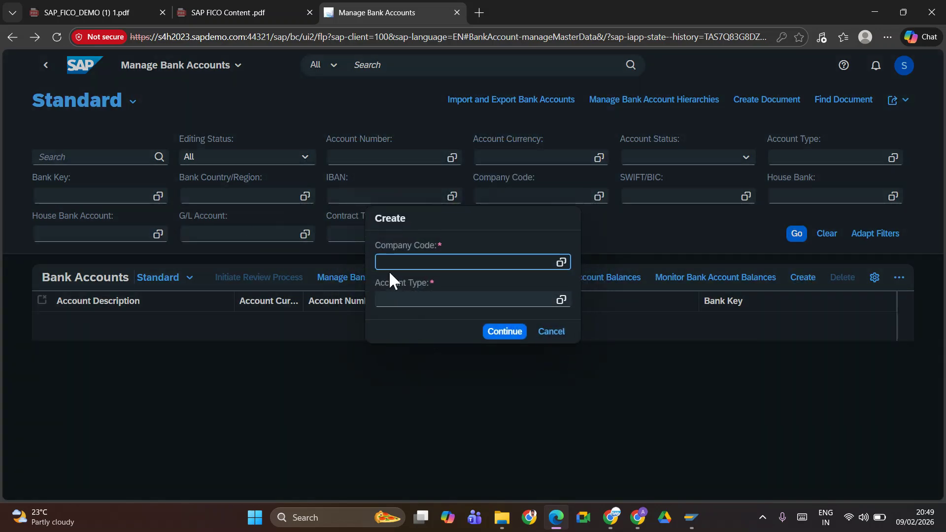
type("TATE")
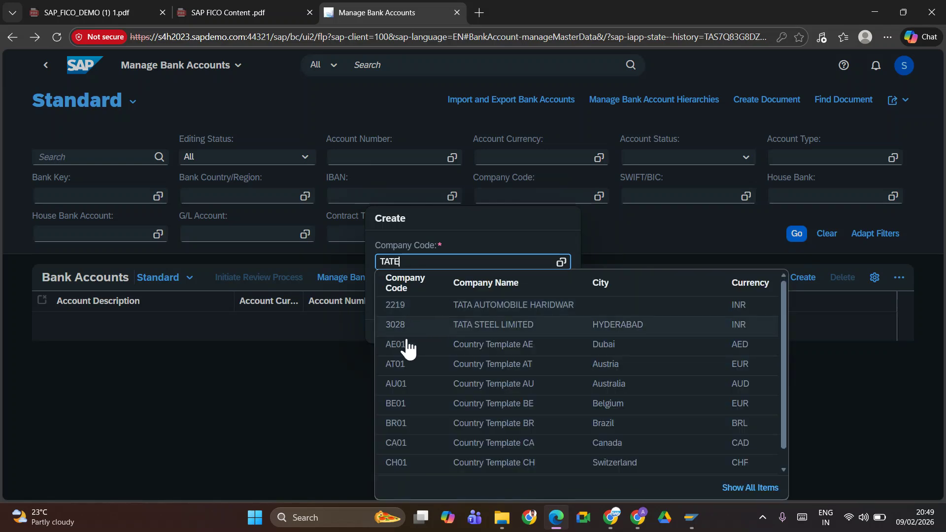
scroll(417, 385, "down", 1)
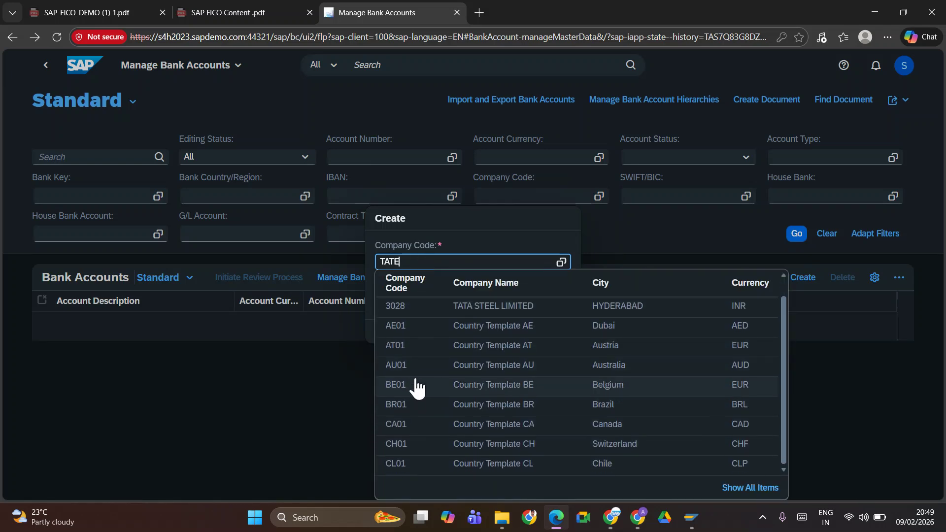
scroll(412, 354, "up", 1)
scroll(416, 340, "down", 1)
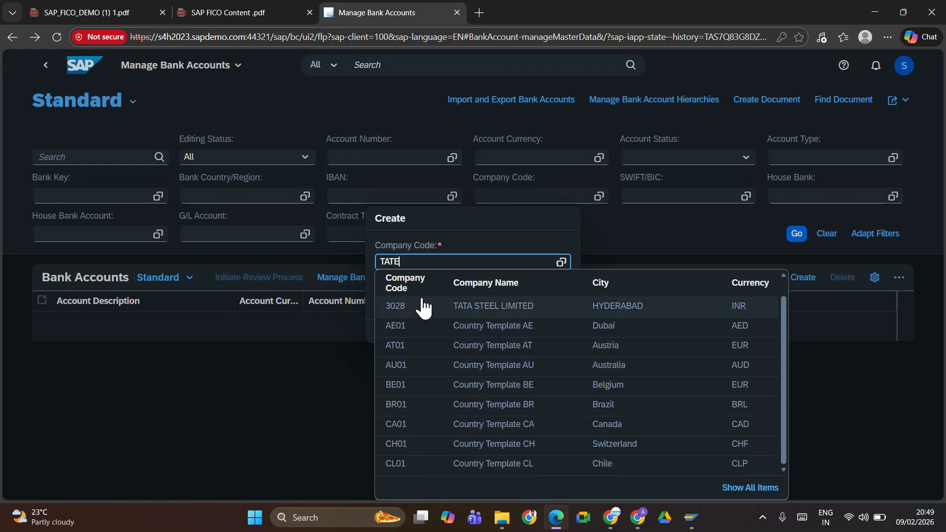
left_click(423, 269)
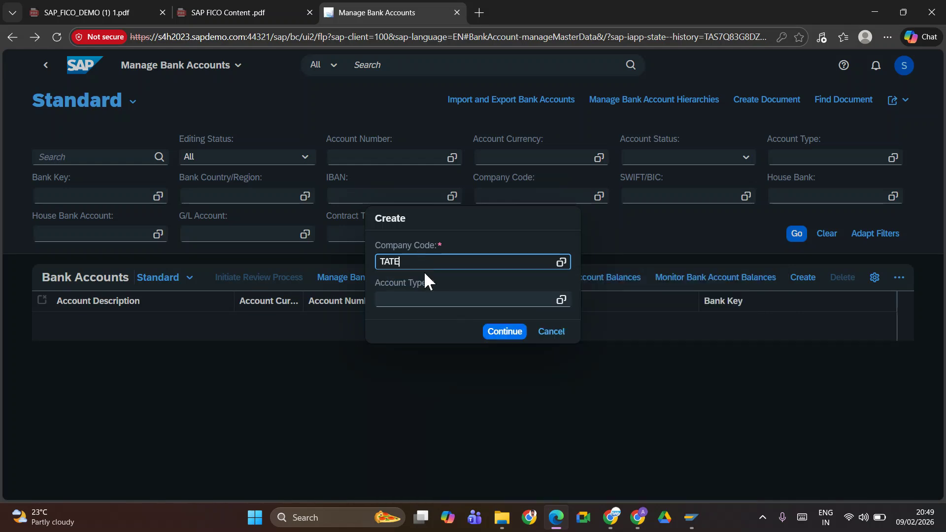
left_click(429, 299)
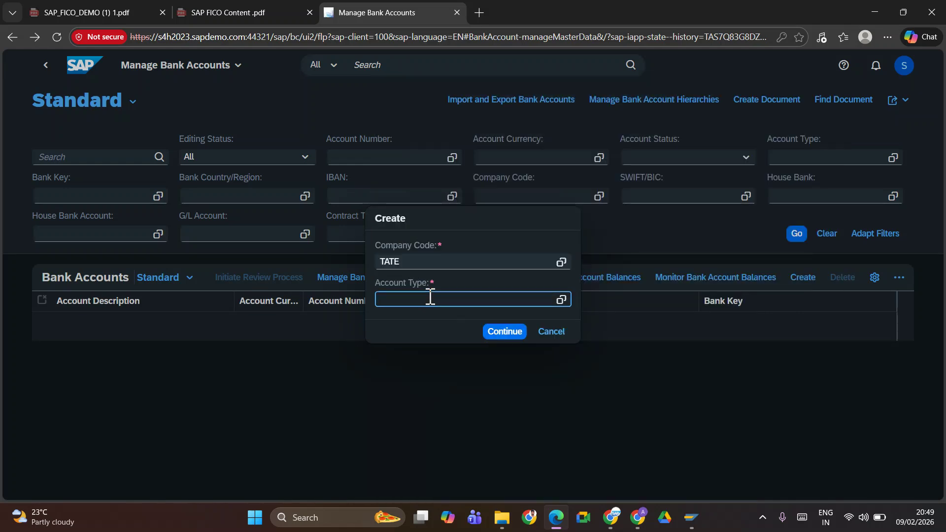
left_click(500, 339)
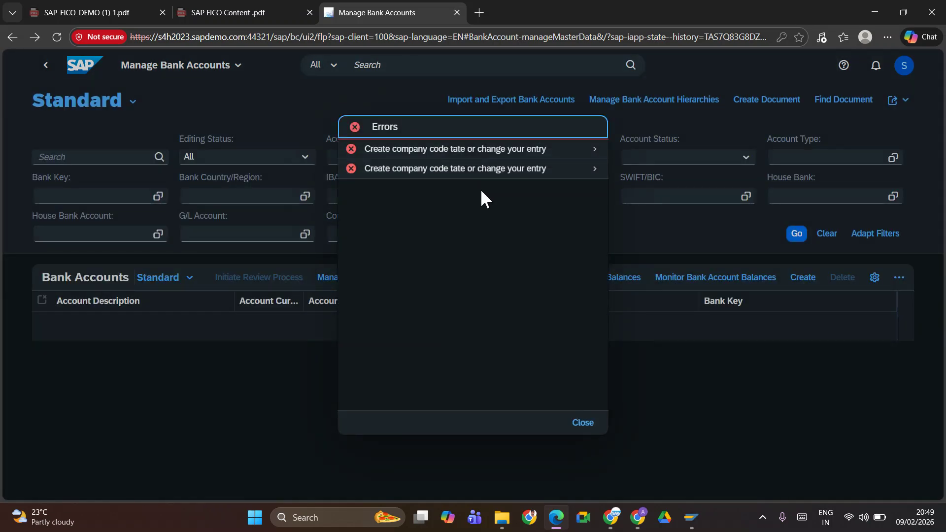
left_click(588, 425)
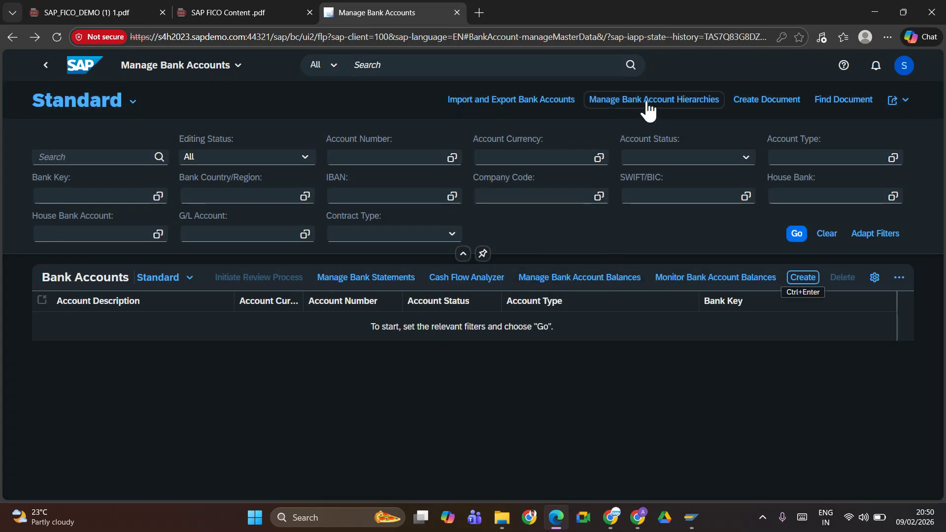
Reopen Manage Bank Accounts and try creating an account for company code TATE, type 01
left_click(46, 66)
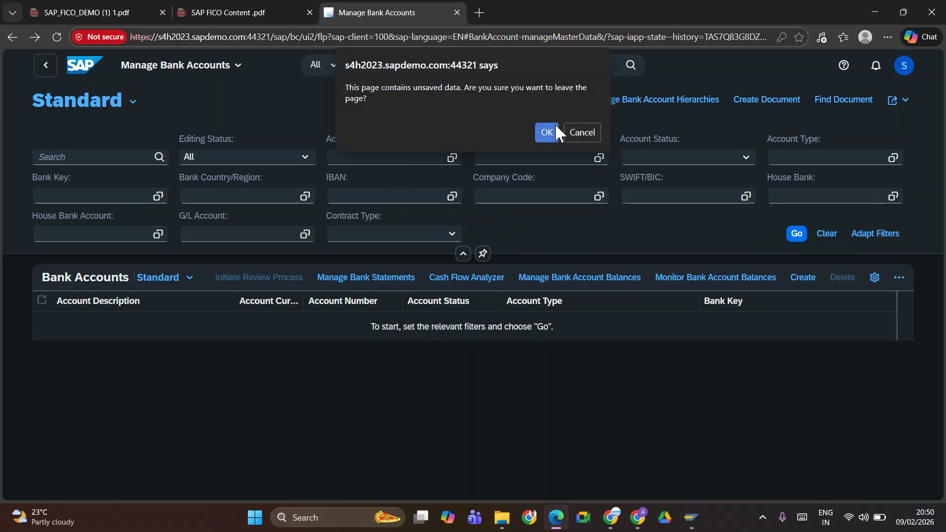
left_click(550, 131)
left_click(464, 146)
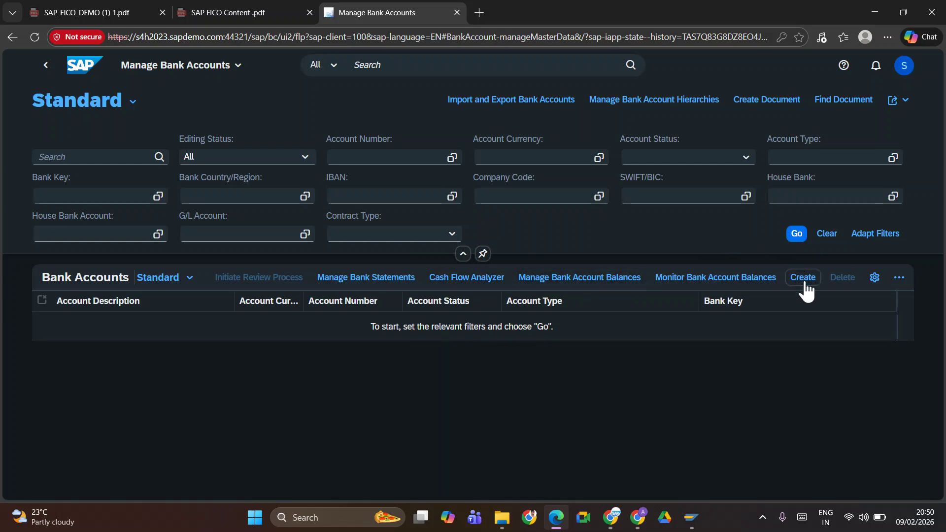
left_click(803, 279)
key("BackSpace")
type("TATE")
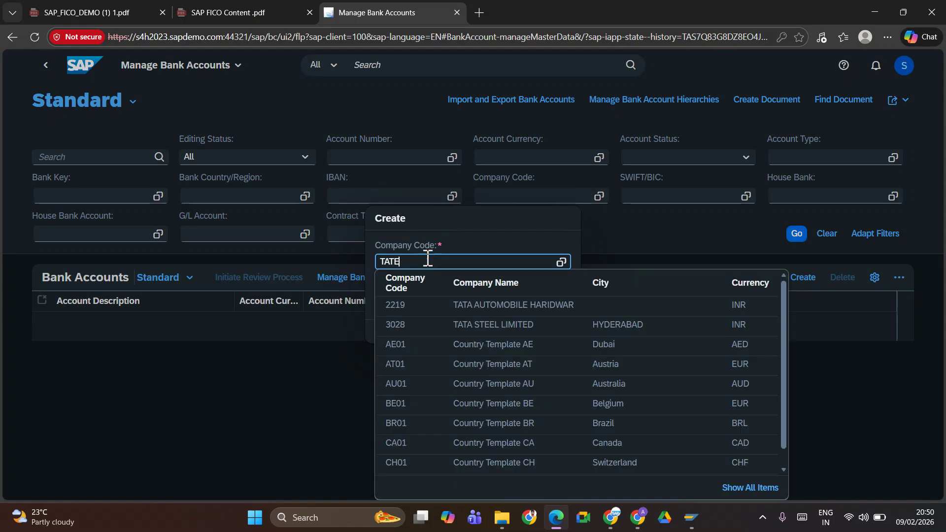
left_click(410, 299)
type("01")
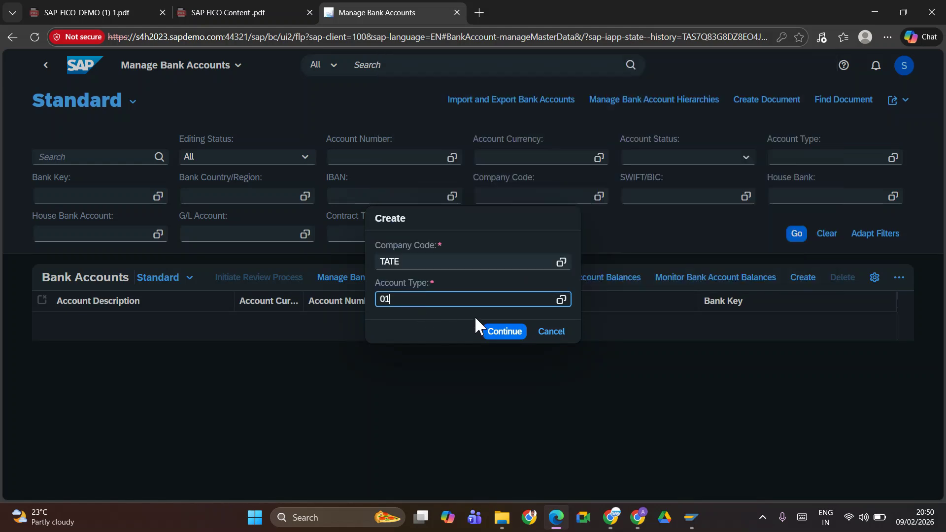
left_click(493, 331)
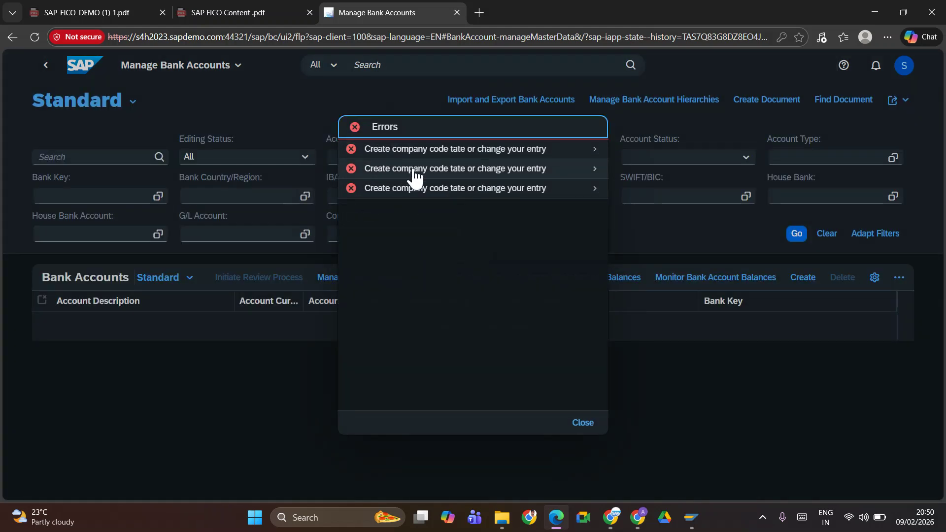
Dismiss the errors list and switch to the SAP FICO course spreadsheet
left_click(582, 422)
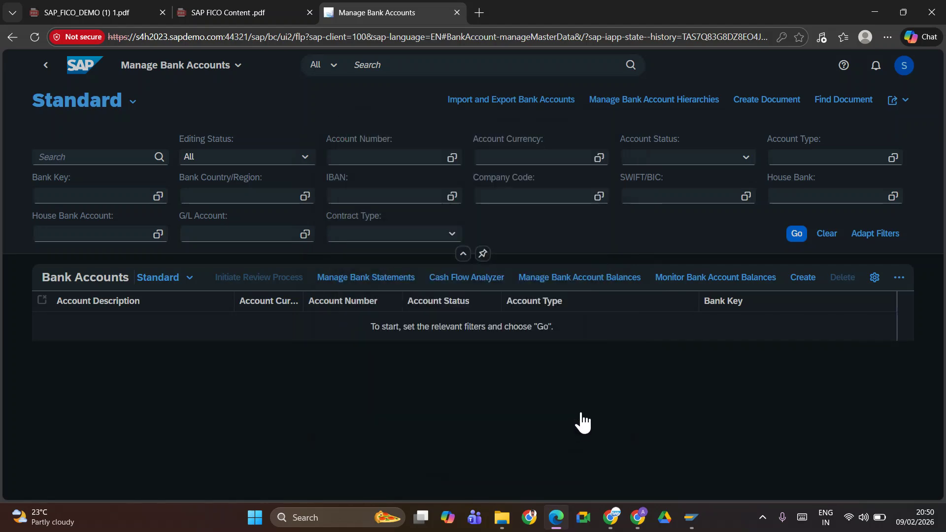
key("alt+Tab")
key("Tab")
key("Tab")
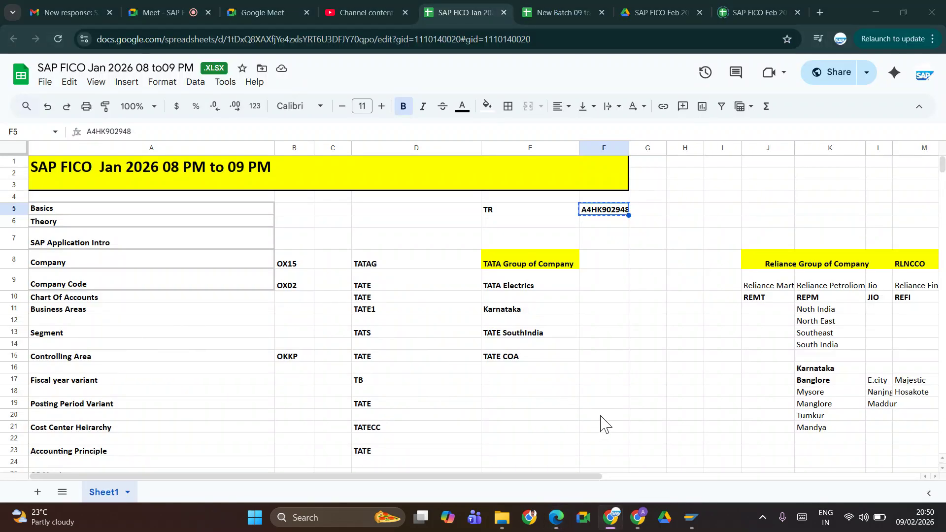
Switch from the spreadsheet back to the Manage Bank Accounts window
key("alt+Tab")
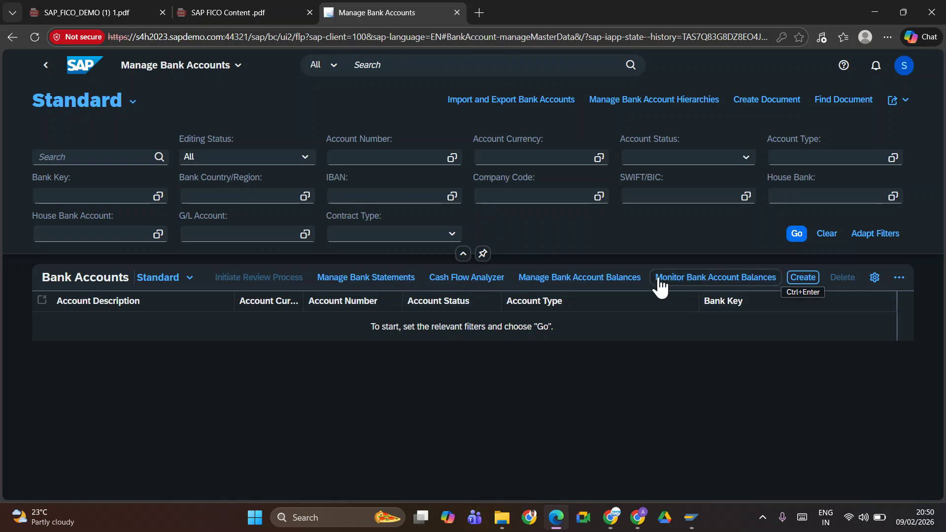
Retry creating a bank account for TATE with account type 01 and dismiss the errors
left_click(803, 279)
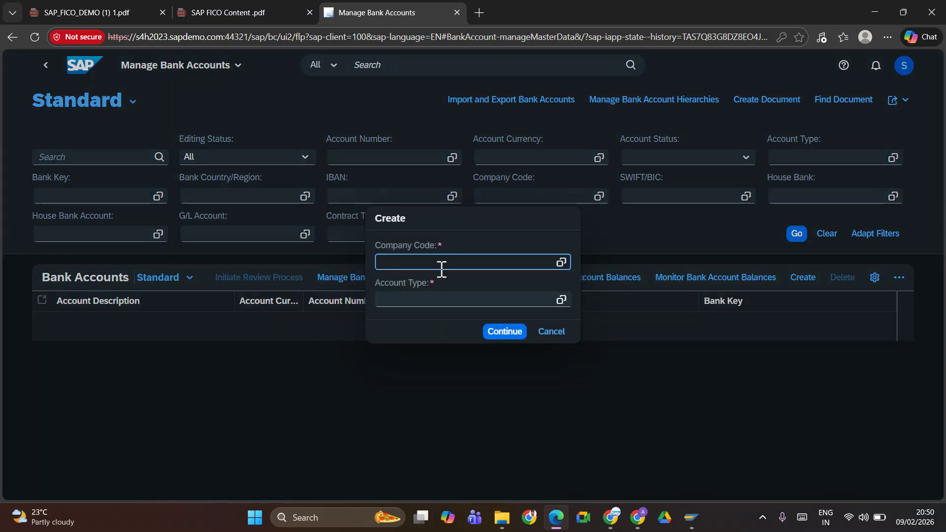
type("TATE")
left_click(419, 303)
left_click(420, 303)
type("01")
left_click(493, 333)
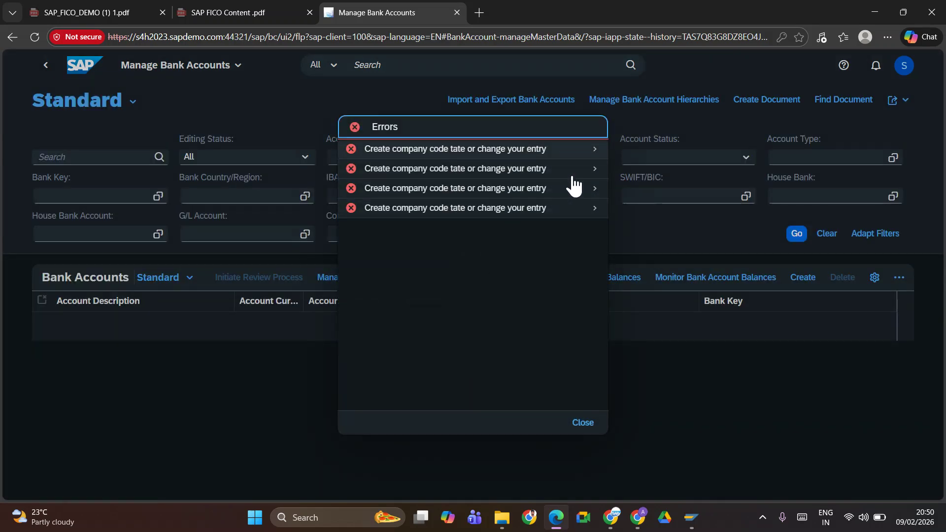
left_click(583, 422)
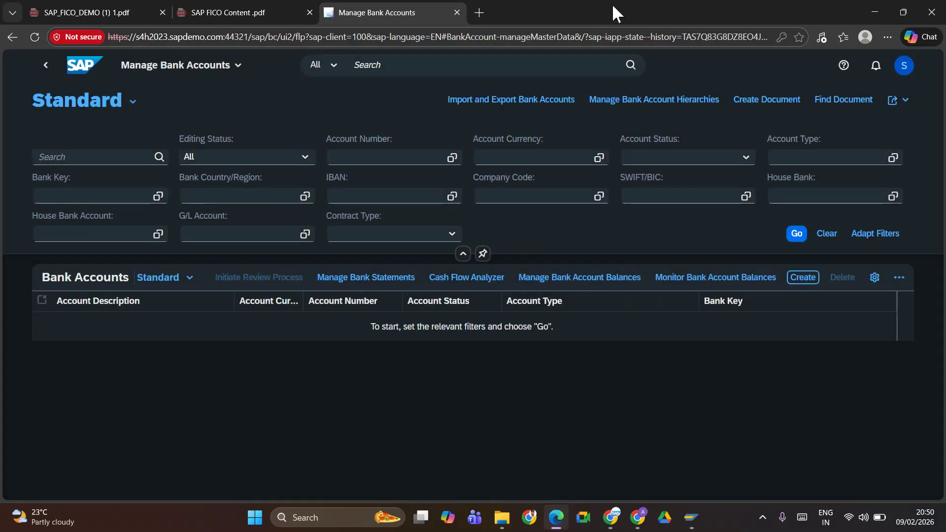
Sign out of Fiori twice and close the logged-off page
left_click(904, 65)
left_click(860, 241)
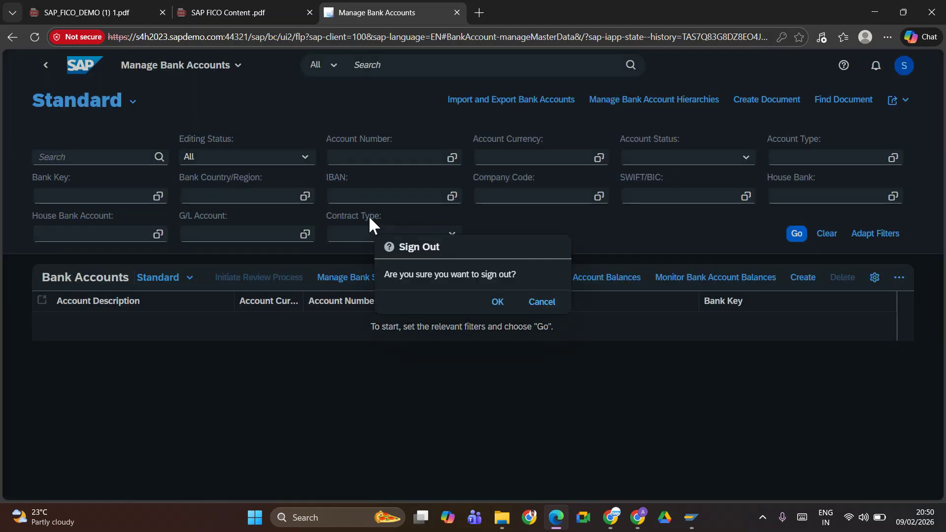
left_click(497, 303)
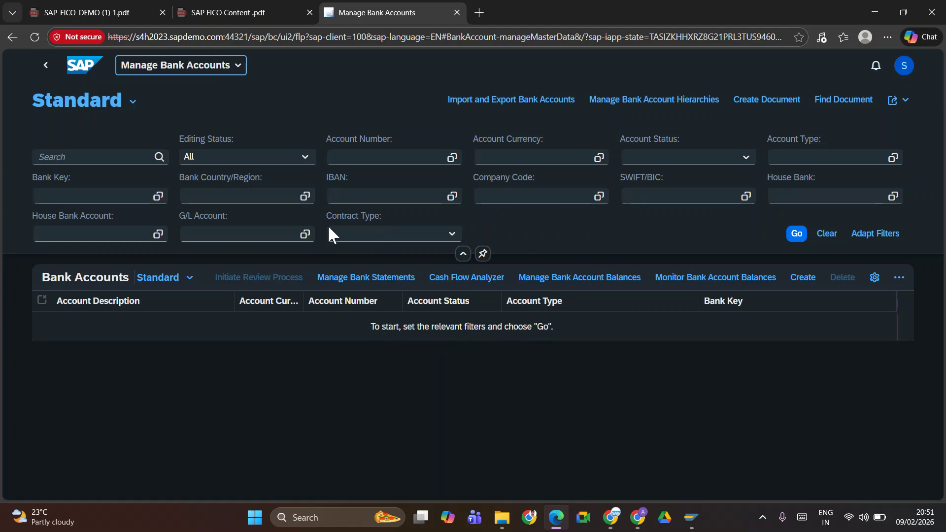
left_click(904, 65)
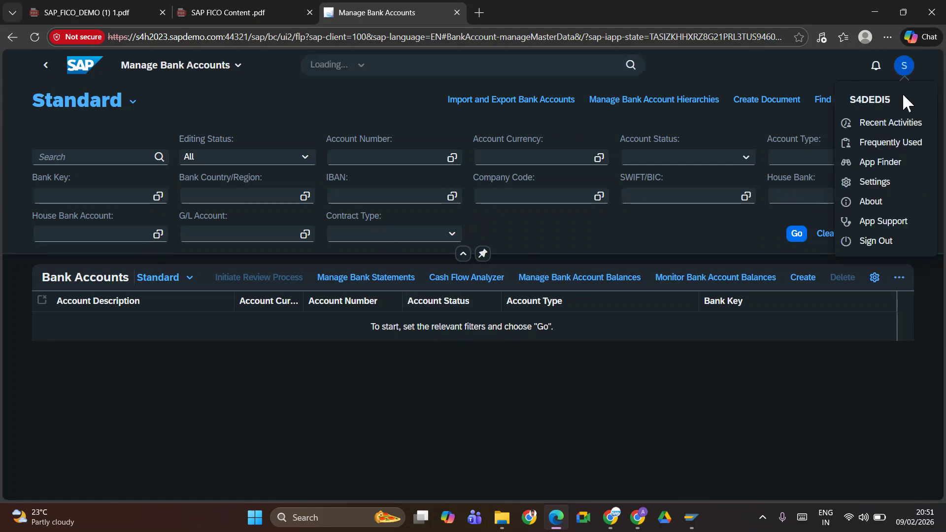
left_click(869, 242)
left_click(497, 302)
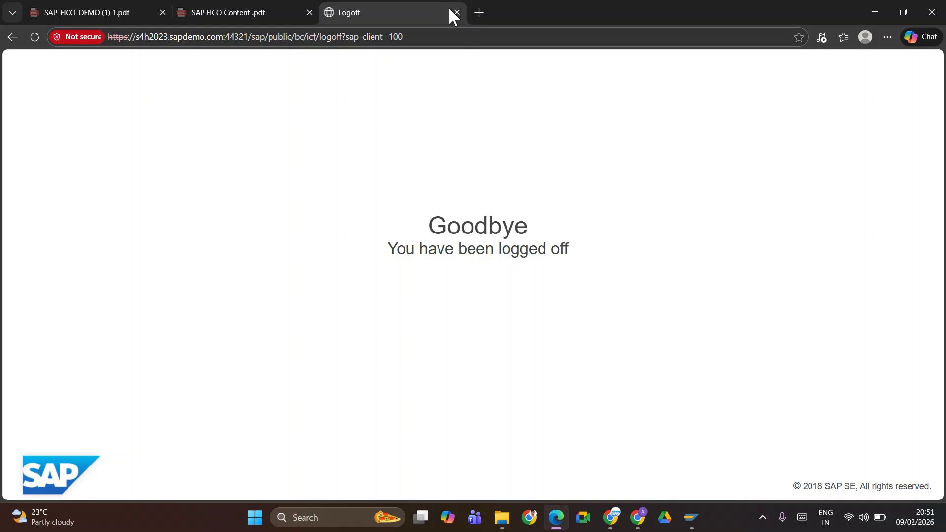
left_click(455, 13)
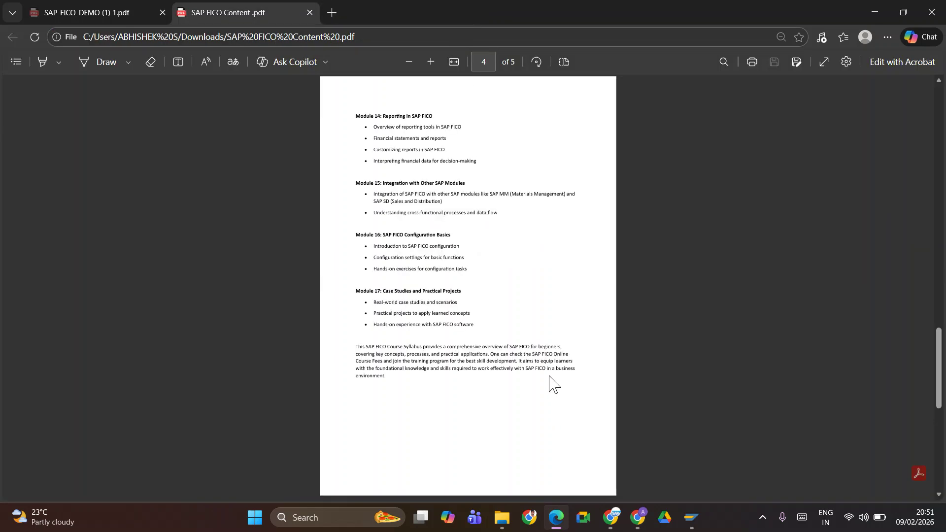
Launch the Fiori Launchpad with /ui2/flp from a new SAP GUI session and allow it
key("alt+Tab")
key("alt+Tab")
key("alt+Tab")
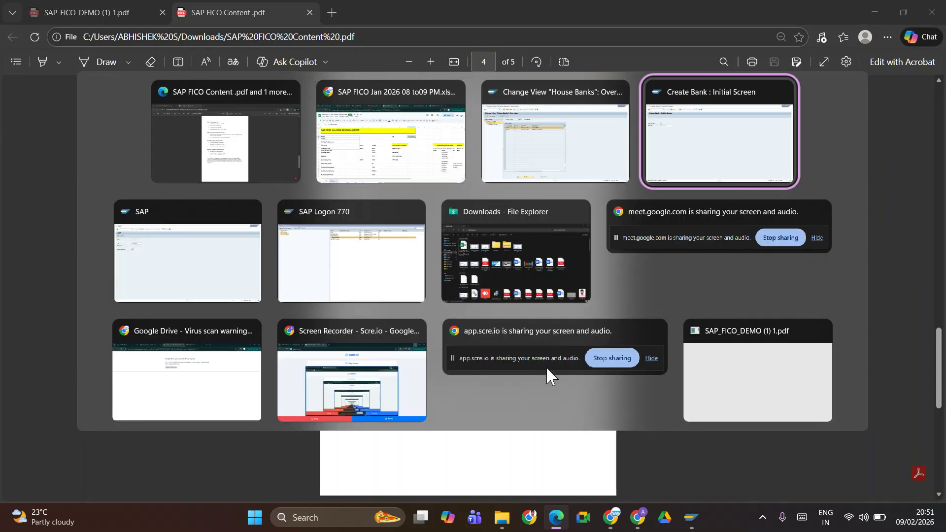
key("alt+shift+Tab")
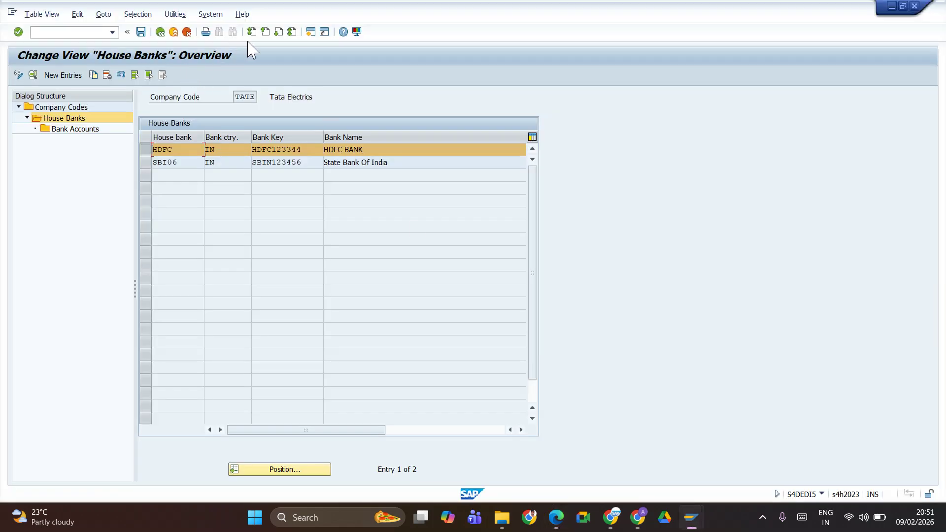
left_click(311, 32)
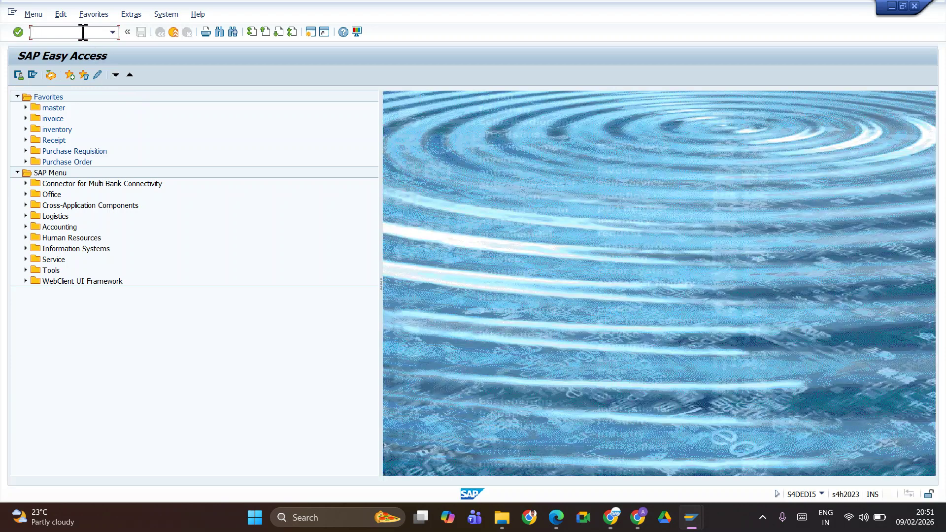
type("/ui2/flp")
key("Return")
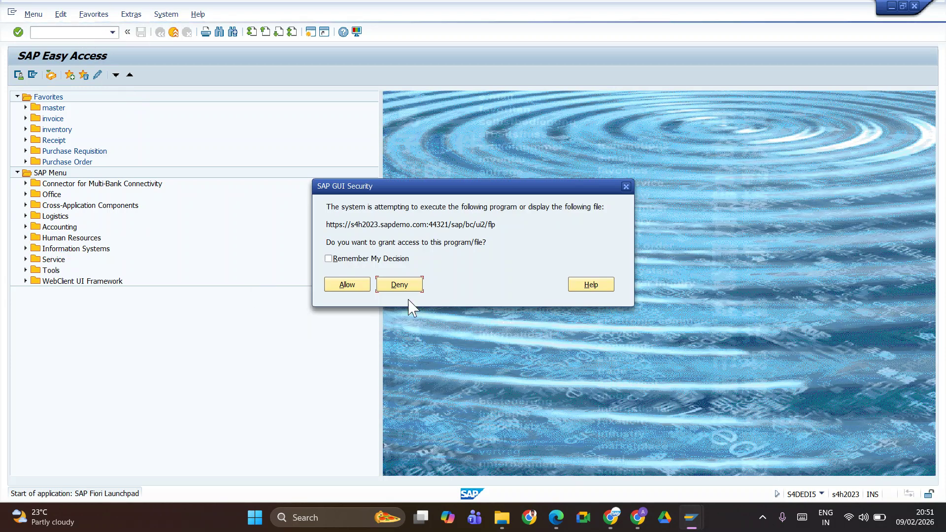
left_click(348, 287)
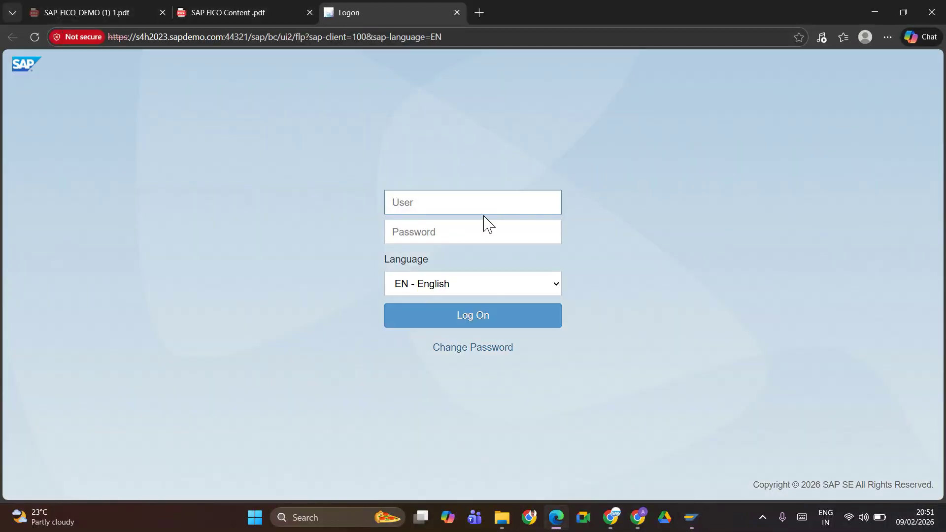
Copy the user name from SAP GUI into the Fiori logon page's user field
key("alt+Tab")
key("alt+Tab")
key("alt+Tab")
key("alt+Tab")
key("alt+Tab")
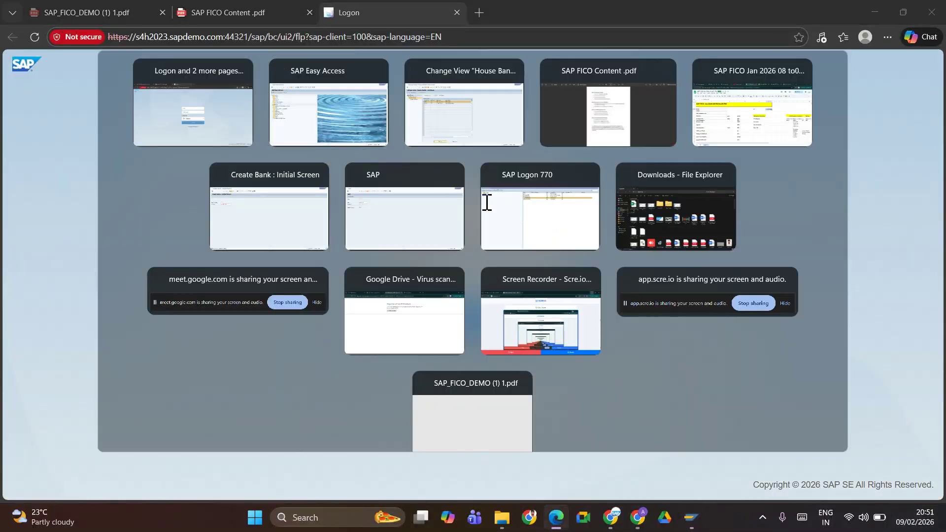
key("alt+Tab")
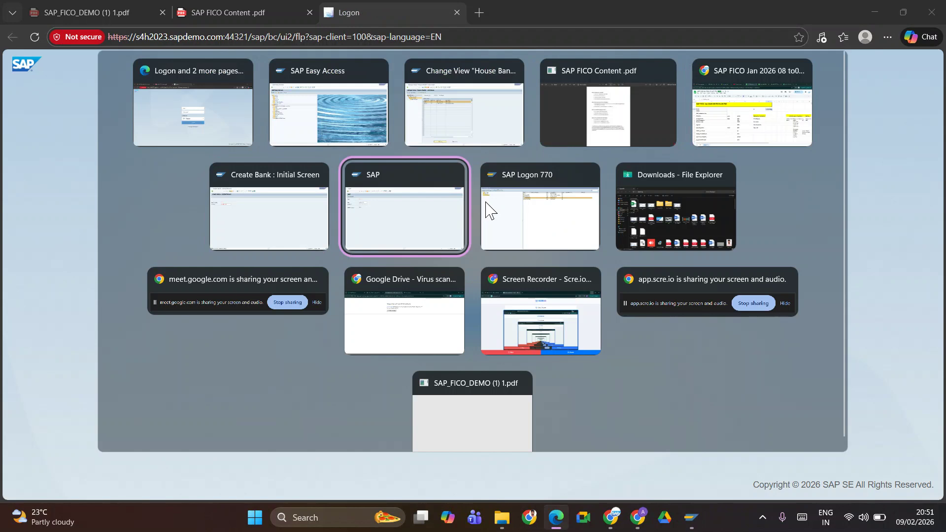
key("ctrl+c")
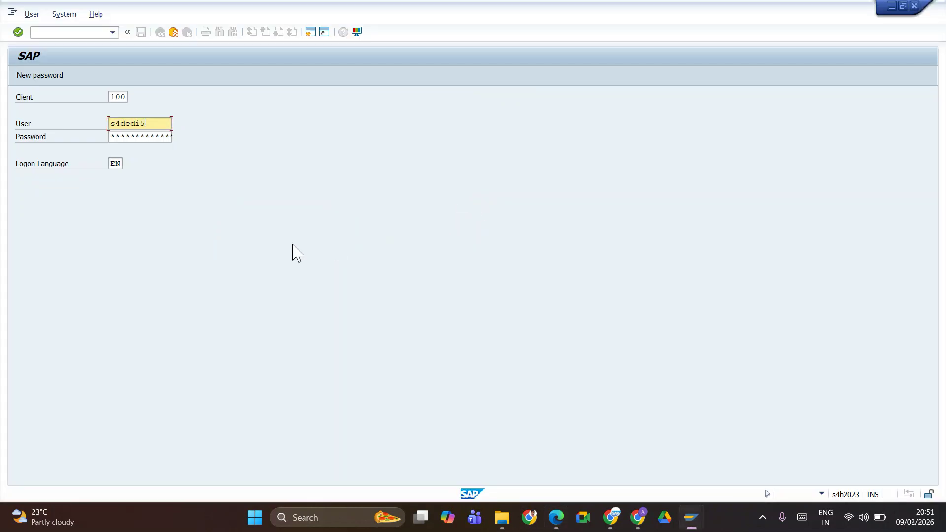
key("alt+Tab")
key("ctrl+v")
key("Tab")
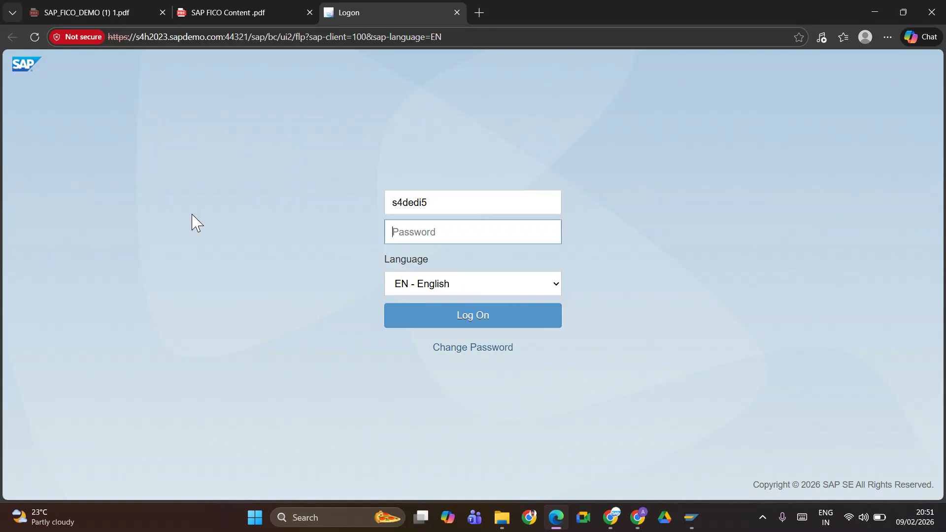
Enter the account password and submit the logon form
type("•")
key("BackSpace")
type("•")
left_click(460, 239)
key("BackSpace")
type("•")
key("BackSpace")
type("••")
key("Return")
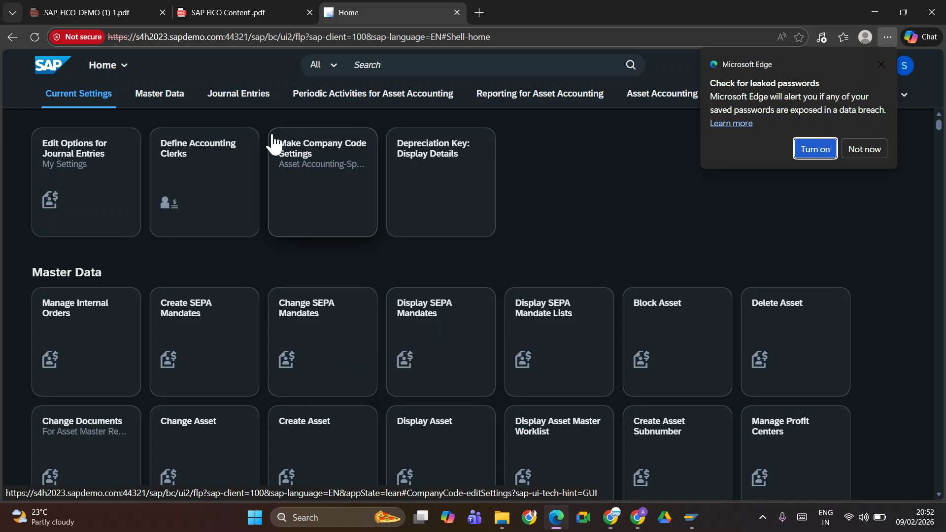
Search 'manage bank account', open the Manage Bank Accounts app and start a new bank account
left_click(412, 64)
type("ma")
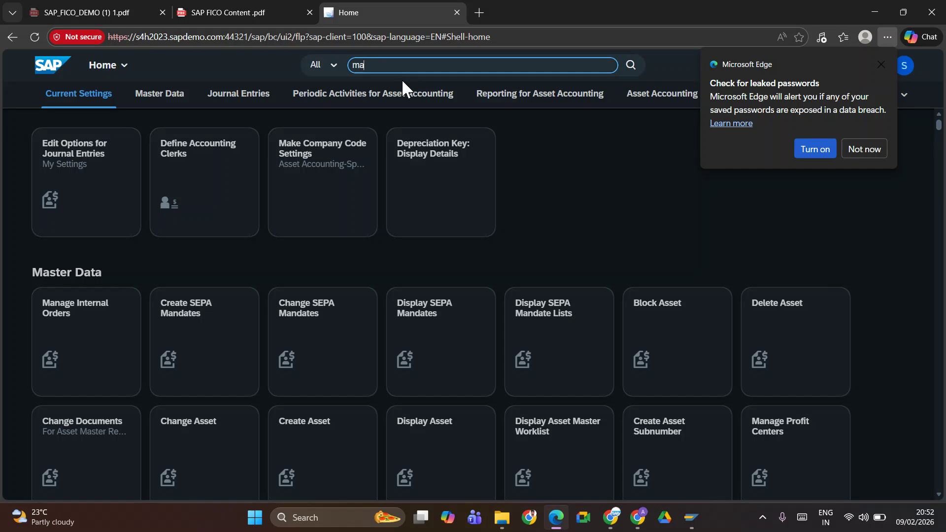
type("nage")
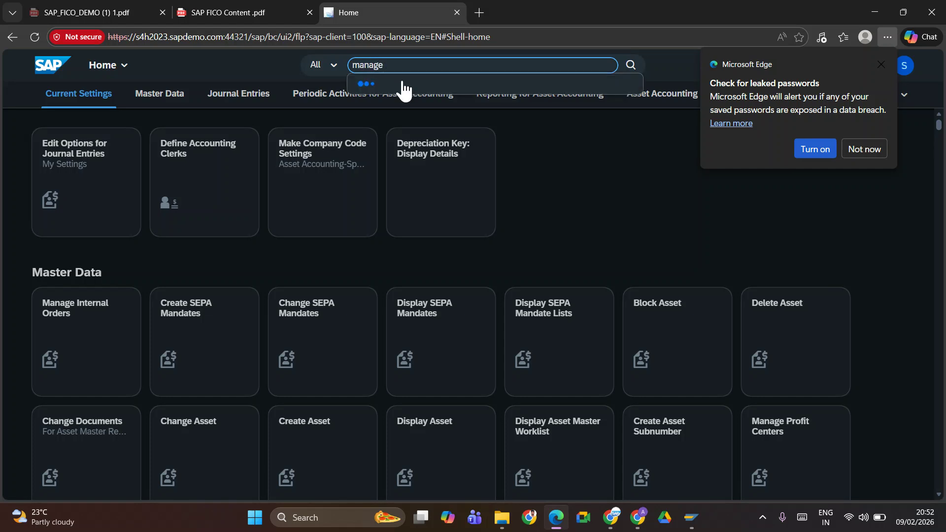
type(" bank a")
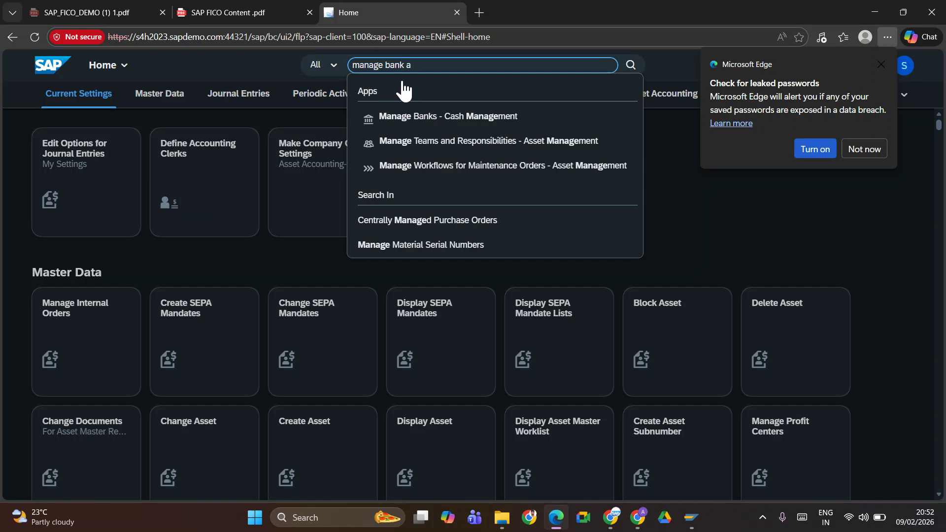
type("ccount")
key("Return")
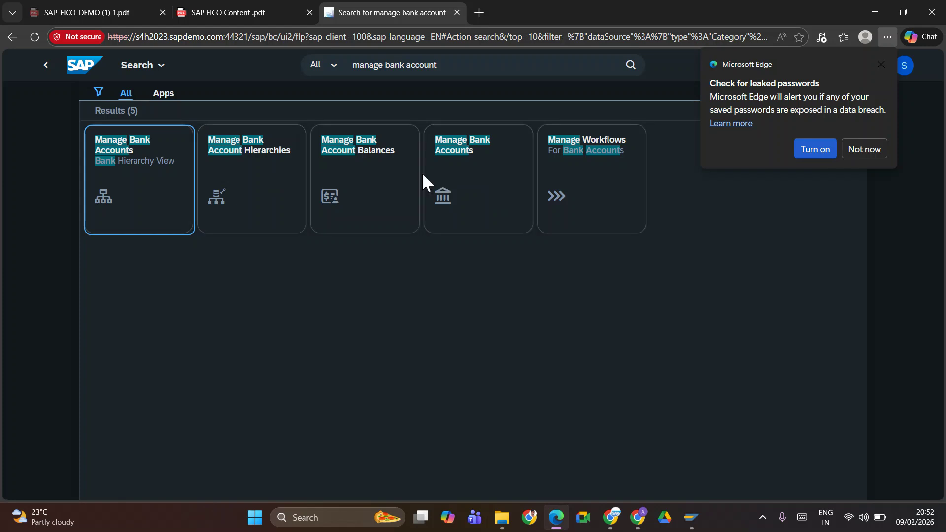
left_click(468, 161)
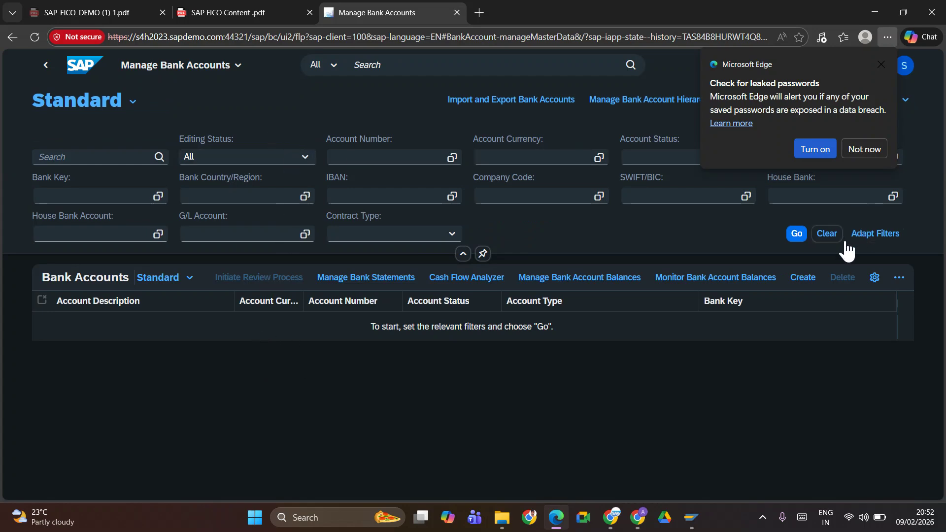
left_click(812, 276)
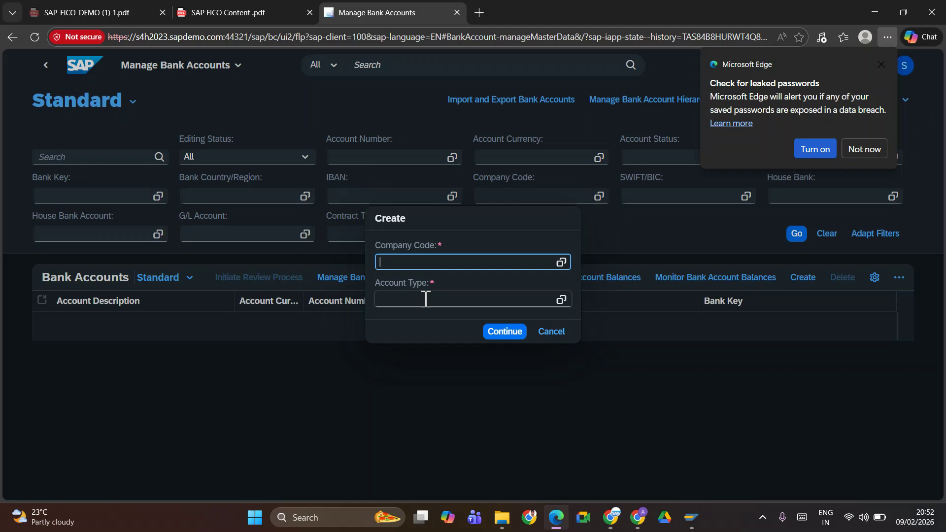
Submit company code TATE with account type 01, then dismiss the company code error and password alert
type("2219")
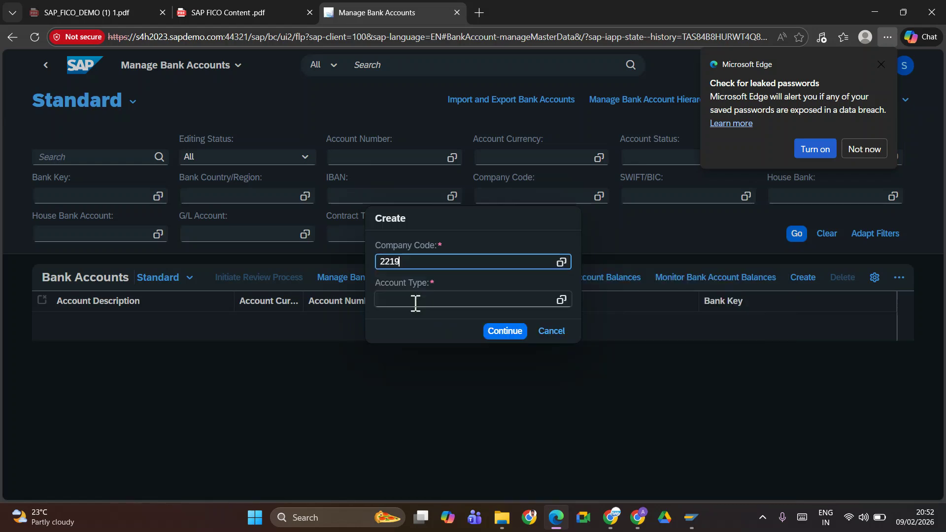
key("ctrl+a")
type("tate")
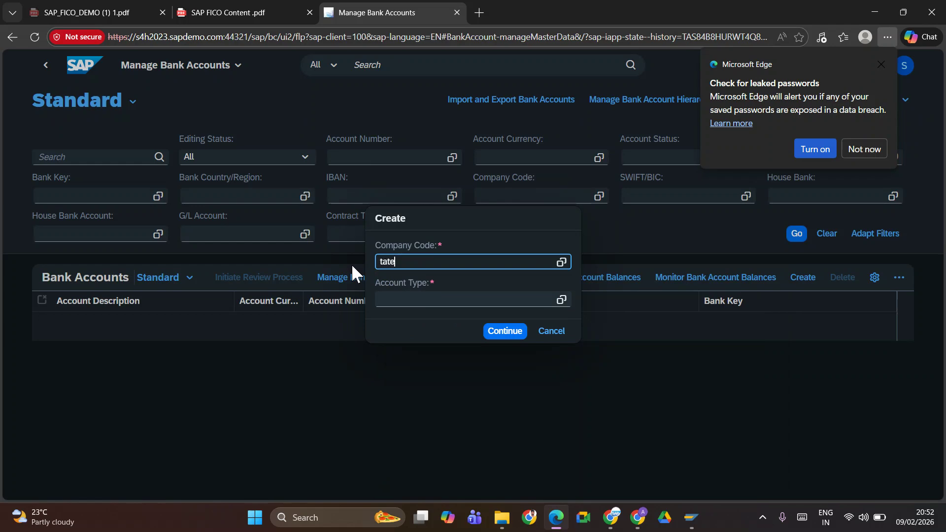
key("Tab")
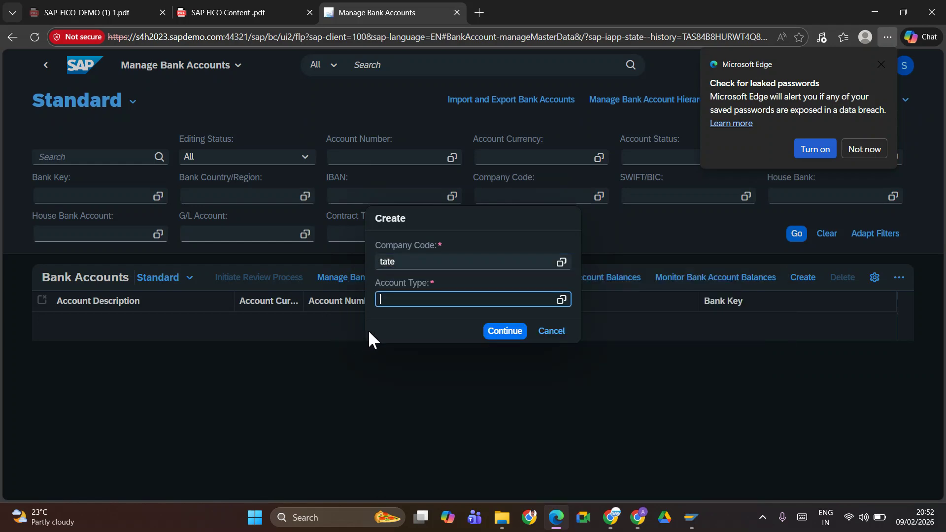
type("01")
left_click(511, 332)
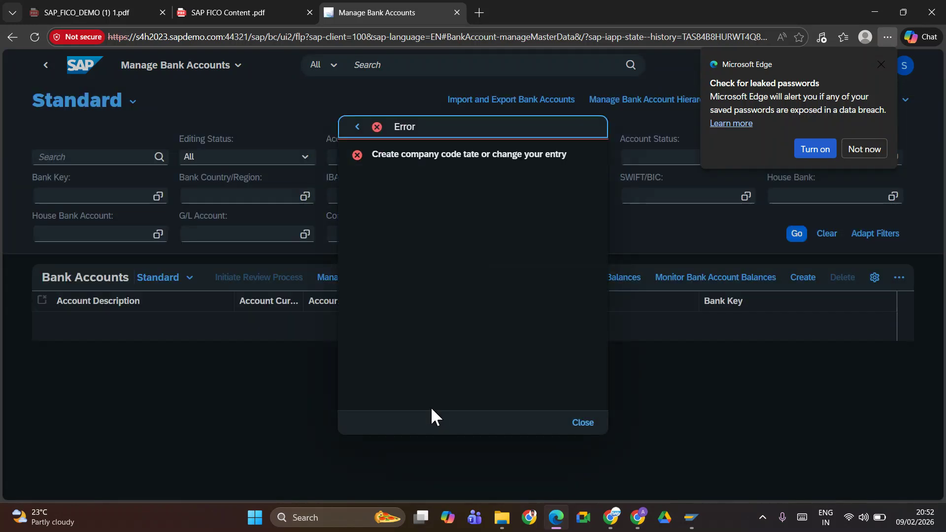
left_click(574, 424)
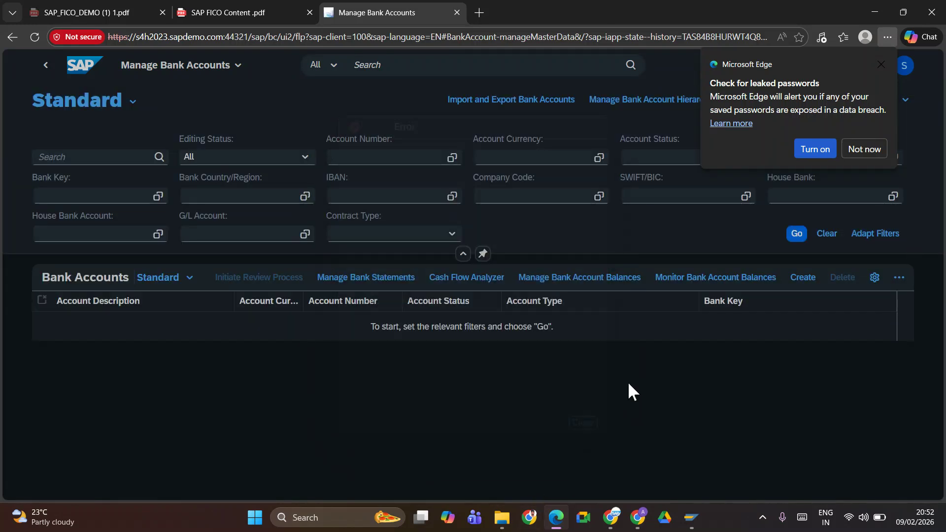
left_click(865, 149)
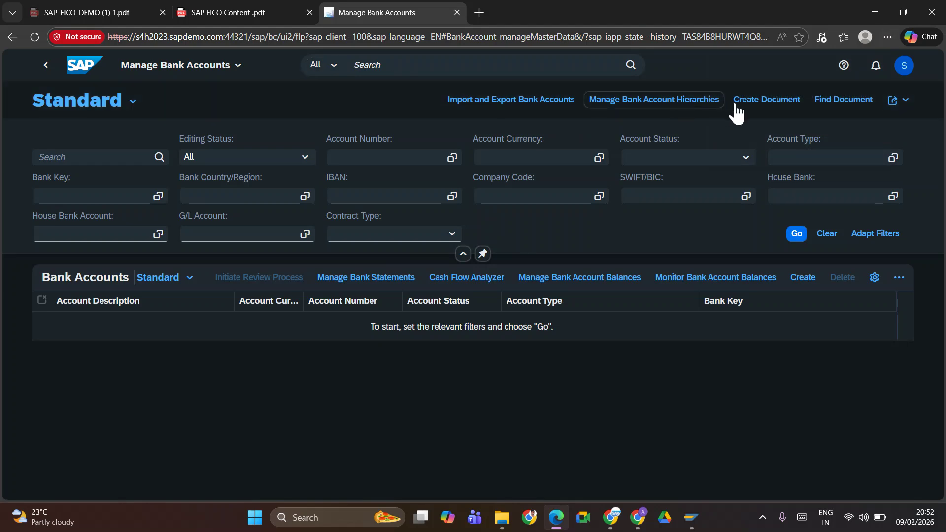
Sign out of SAP Fiori Launchpad and close the logoff page
left_click(901, 66)
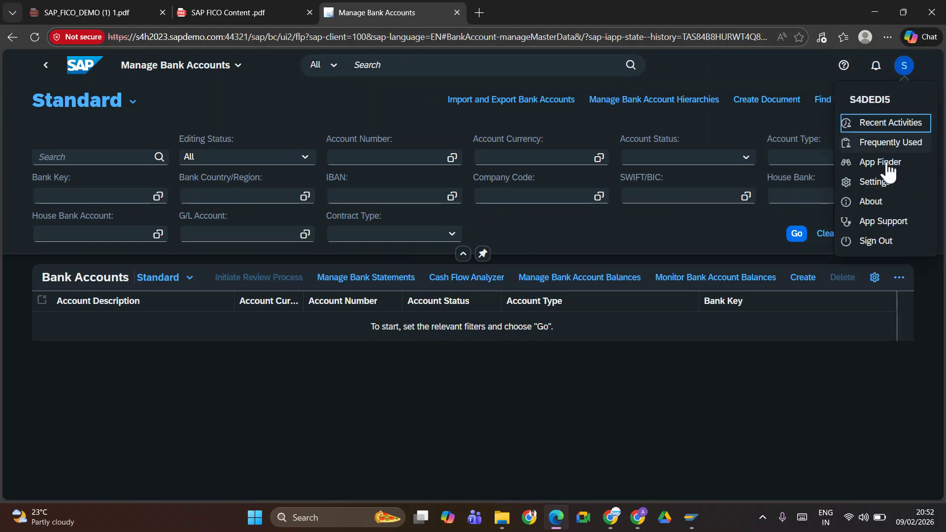
left_click(874, 241)
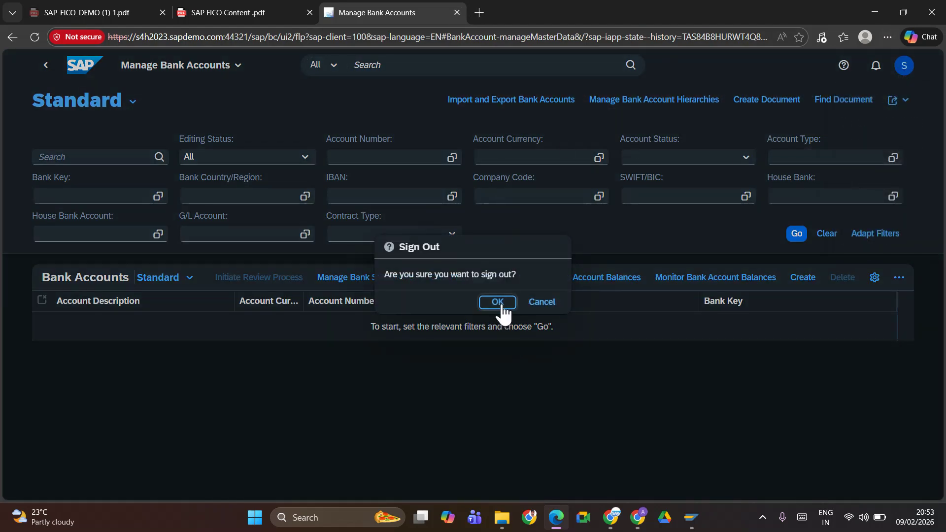
left_click(502, 308)
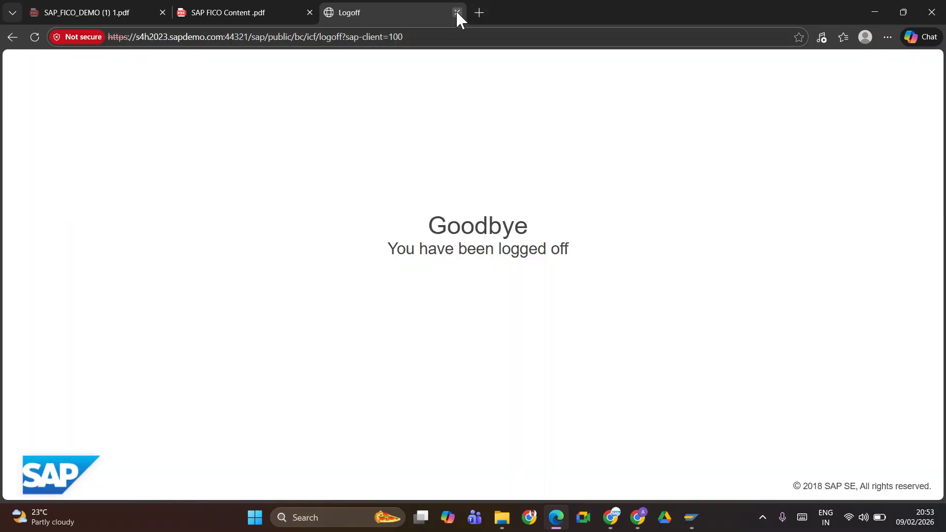
left_click(457, 12)
Minimize the browser and switch to the SAP GUI House Banks window
left_click(874, 11)
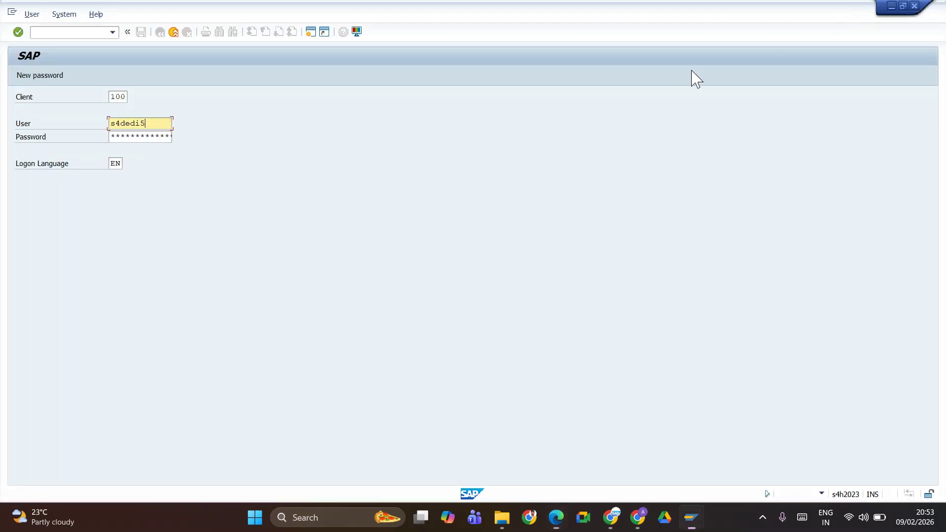
key("alt+Tab")
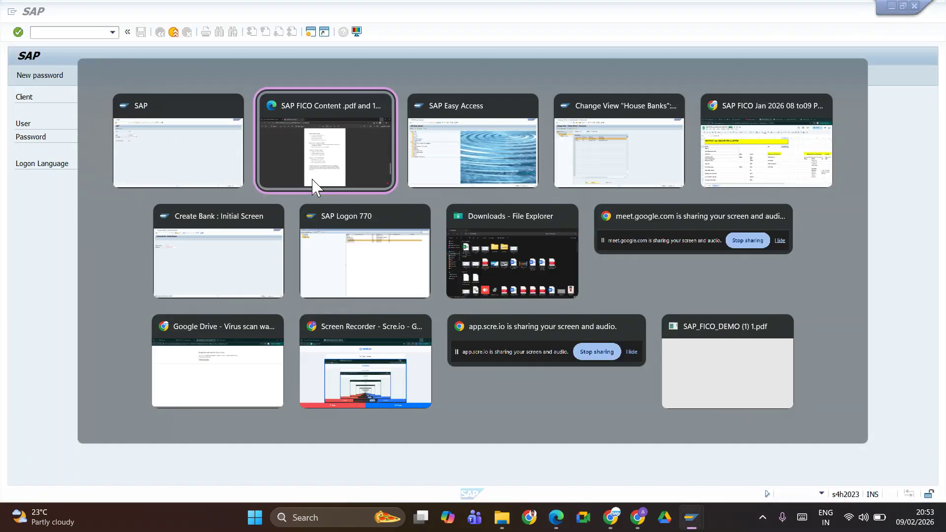
key("alt+Tab")
key("alt+Tab")
key("alt+Tab")
key("alt+Tab")
key("alt+Tab")
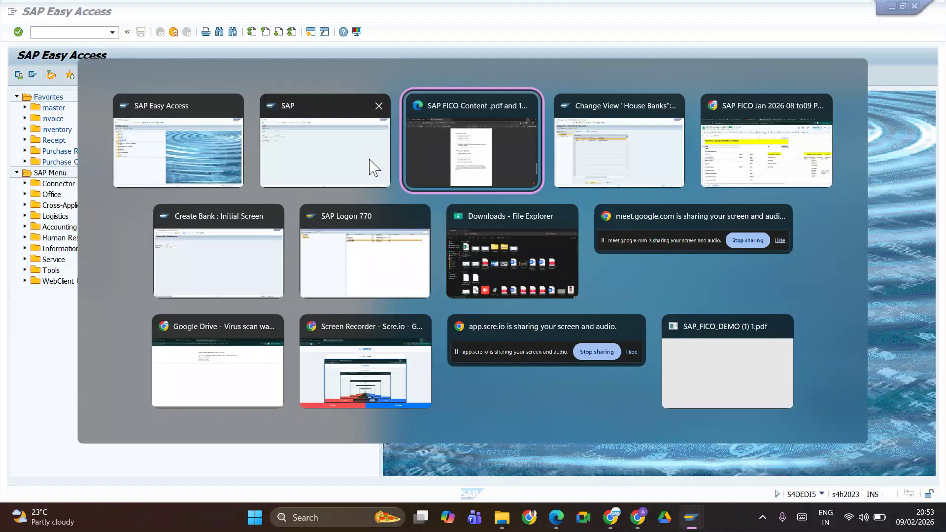
key("alt+shift+Tab")
key("alt+shift+Tab")
key("alt+Tab")
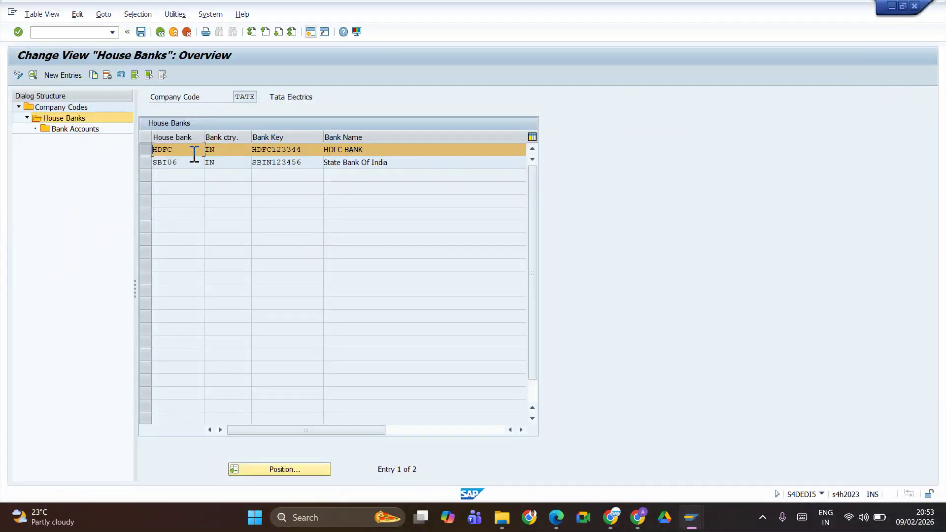
Select house bank SBI06 (State Bank Of India) and display its bank account details
left_click(145, 150)
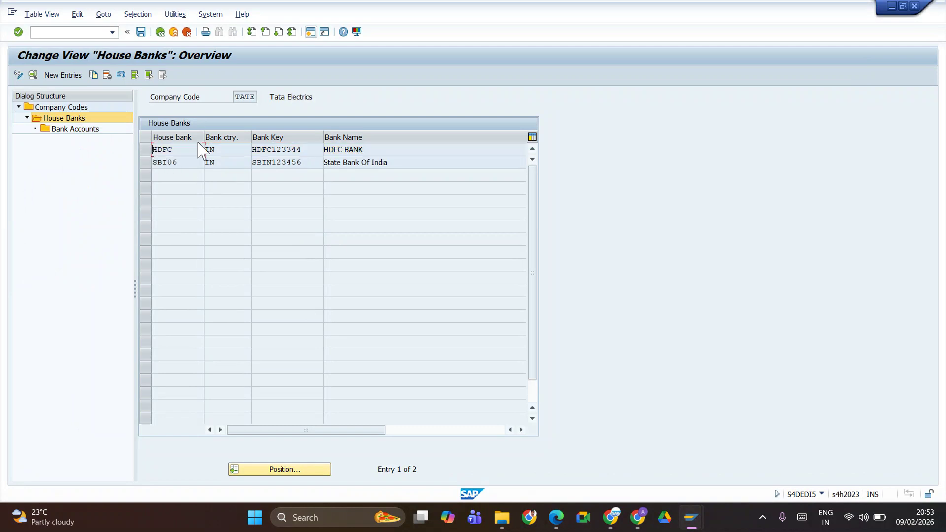
left_click(146, 150)
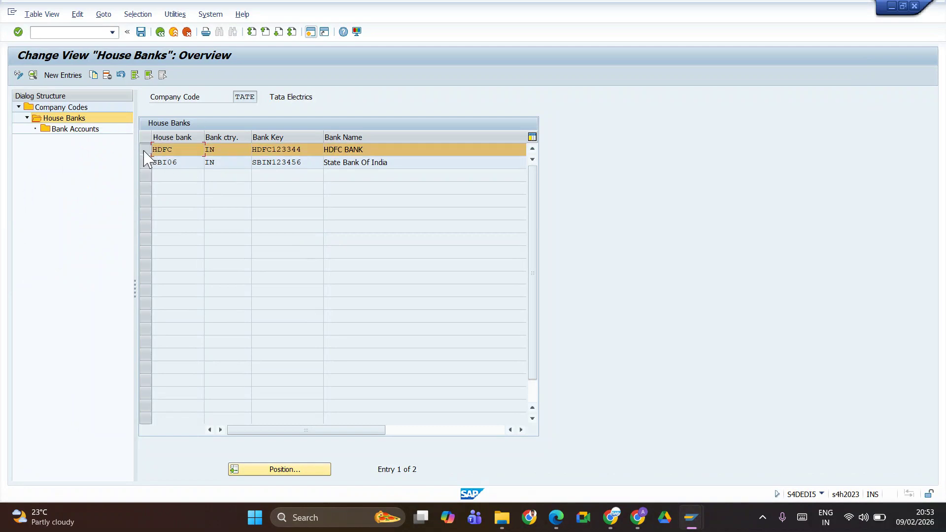
left_click(92, 130)
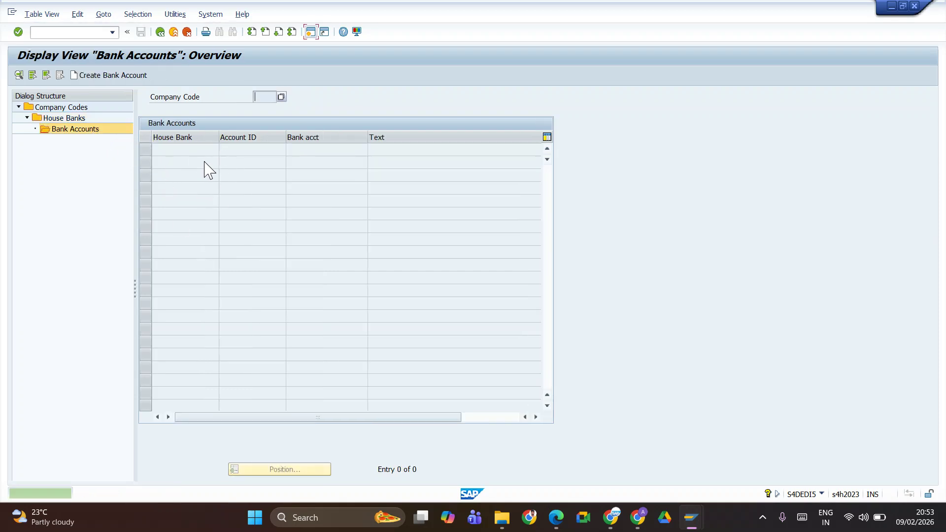
left_click(74, 118)
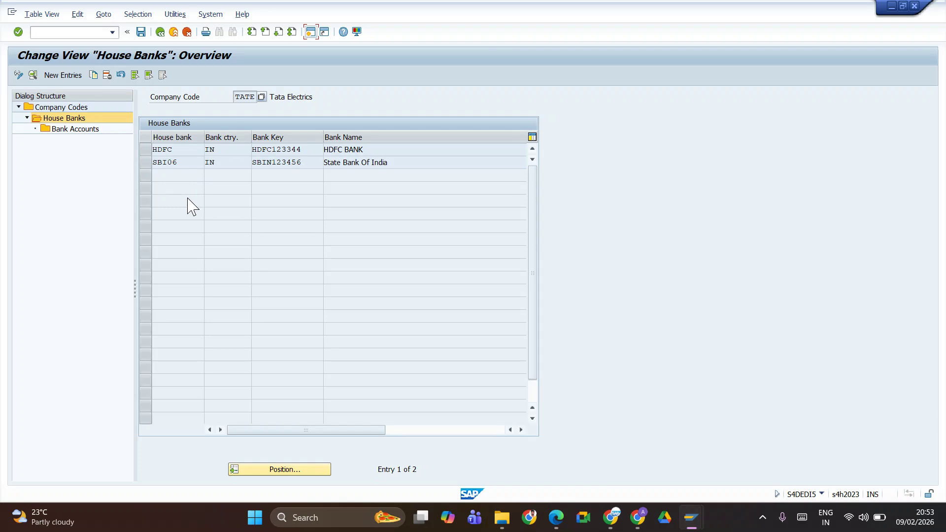
left_click(146, 162)
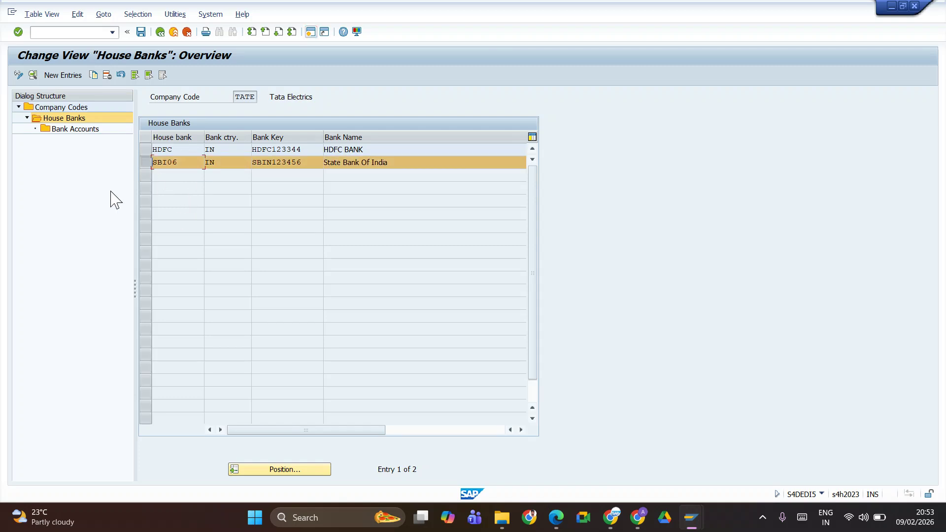
left_click(76, 129)
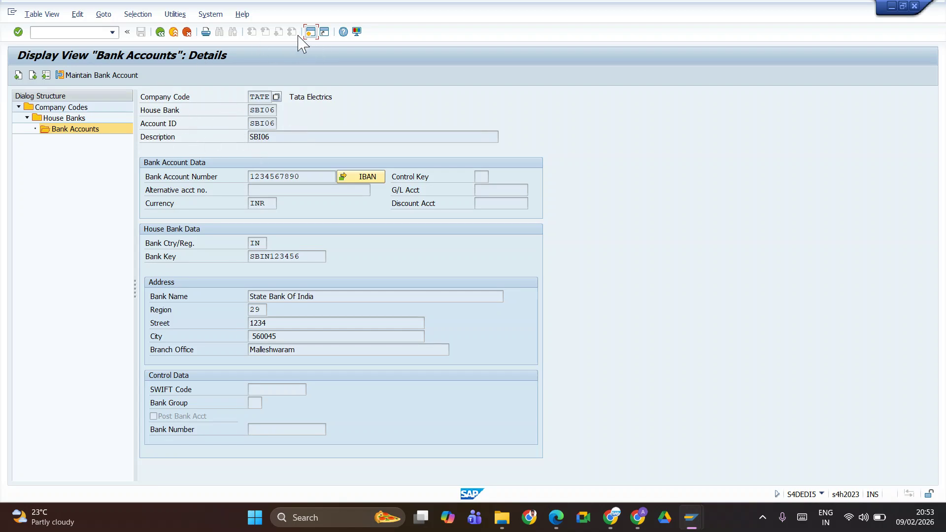
In FBZP bank determination, locate and select paying company code TATE
left_click(62, 73)
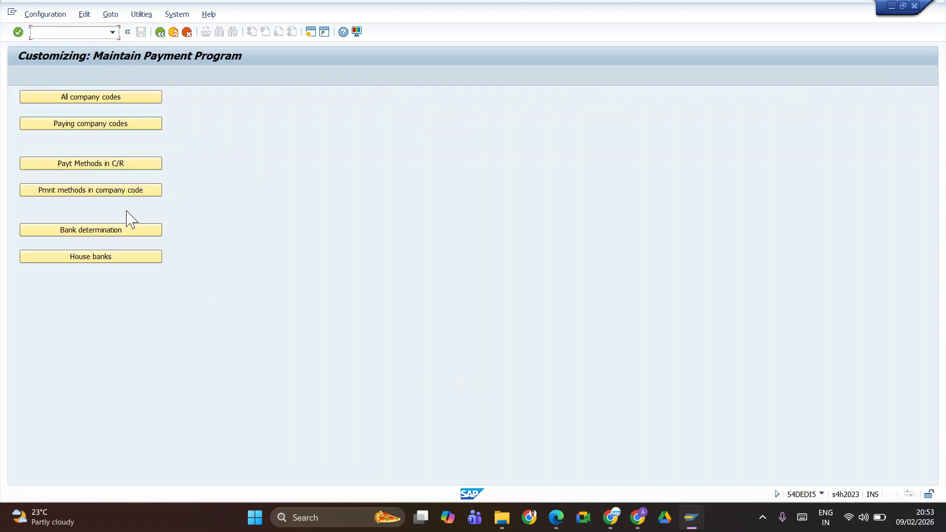
left_click(119, 233)
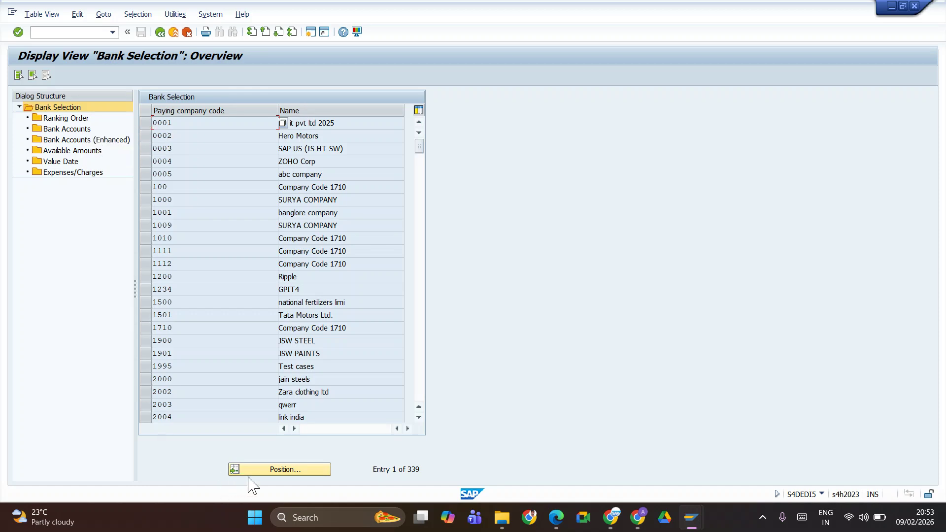
left_click(256, 470)
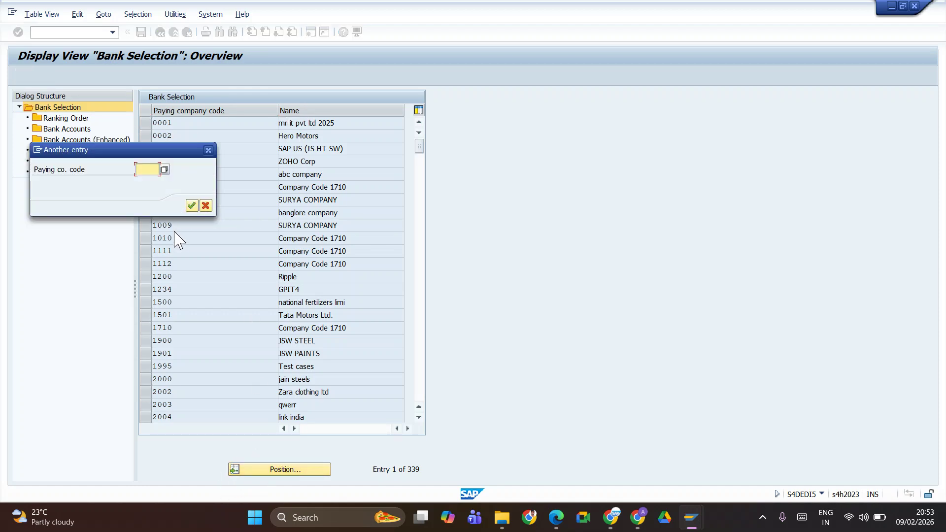
type("TATE")
key("Return")
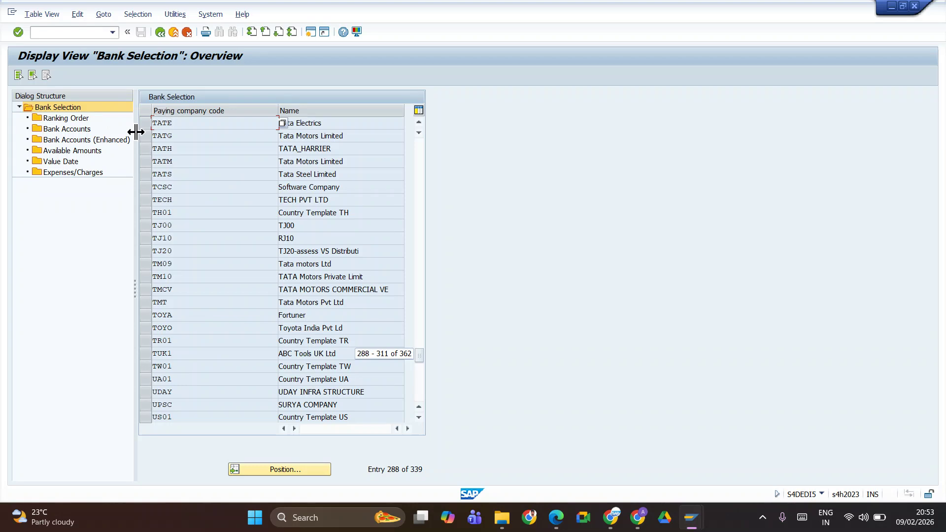
left_click(145, 123)
Check TATE's ranking order (SBI06, INR) and open its Bank Accounts level
double_click(64, 119)
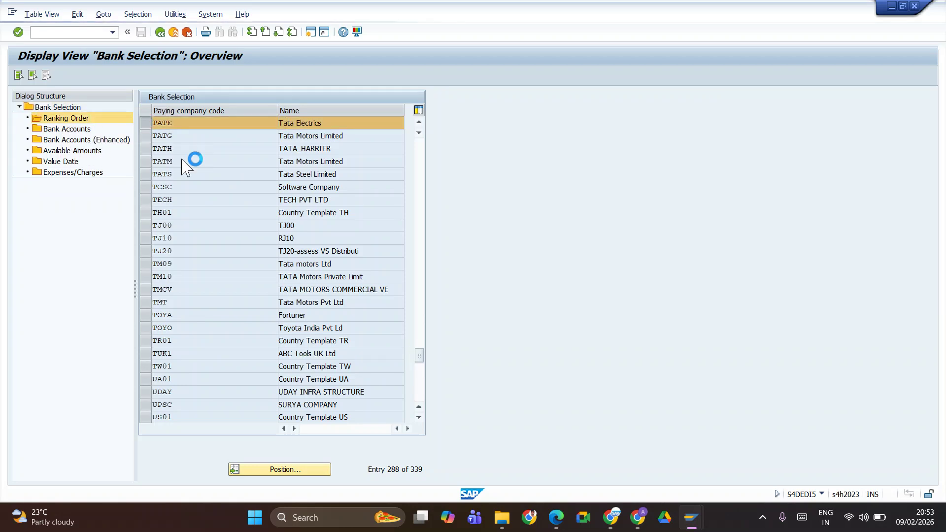
double_click(262, 151)
left_click(145, 149)
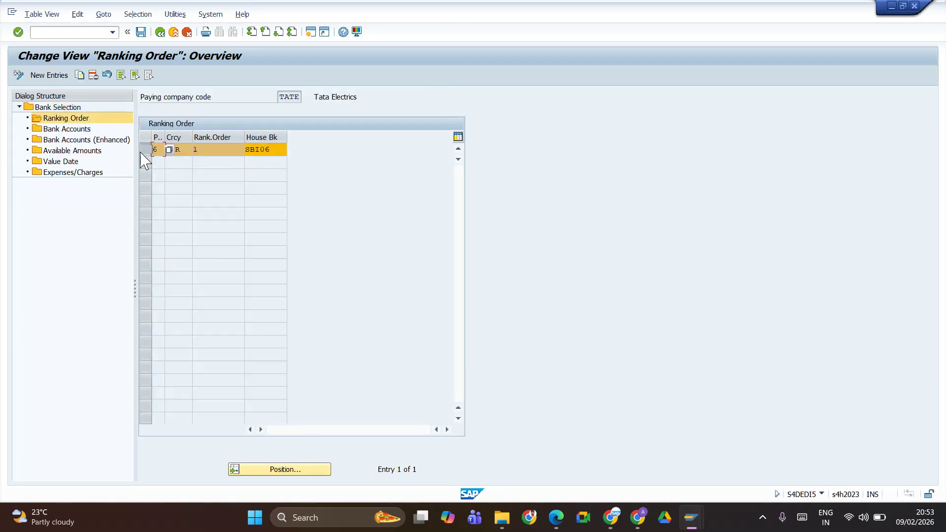
double_click(67, 129)
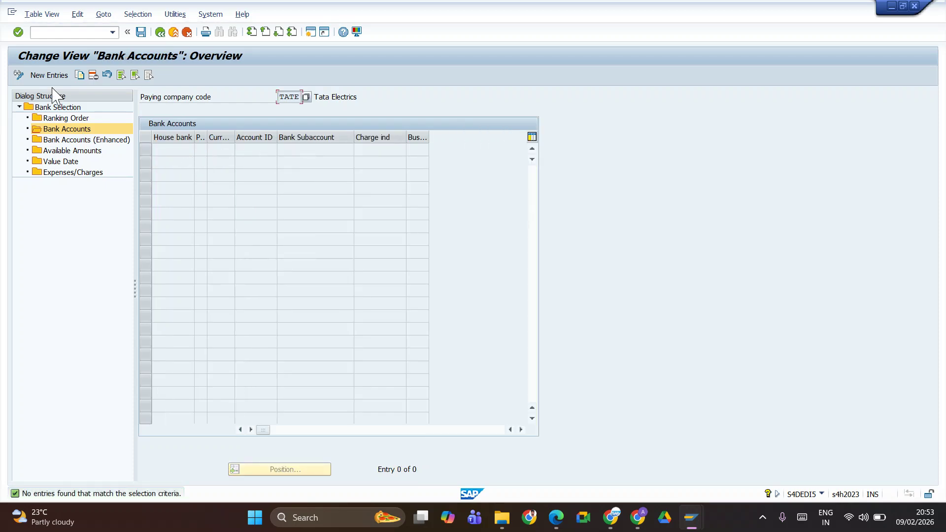
Add a bank account row: house bank SBI06, payment method 6, currency INR, account ID SBI06
left_click(40, 75)
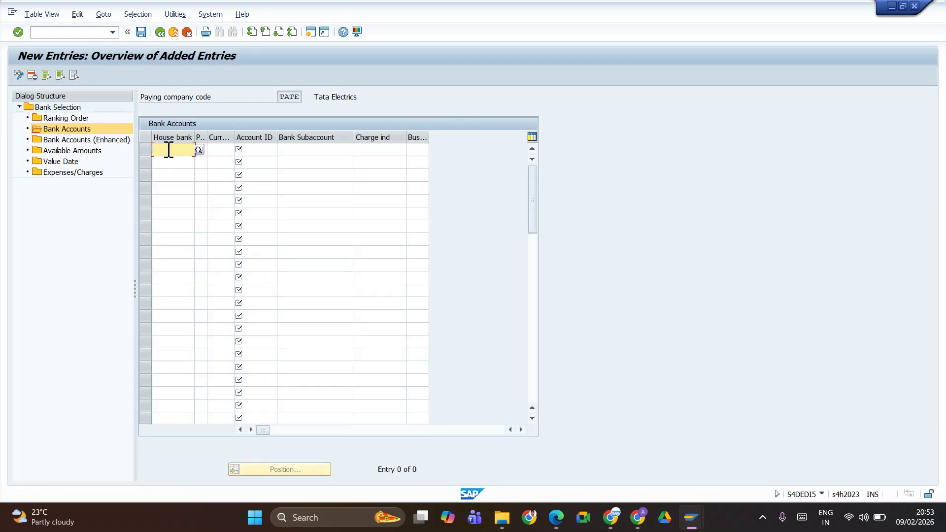
type("sbi0")
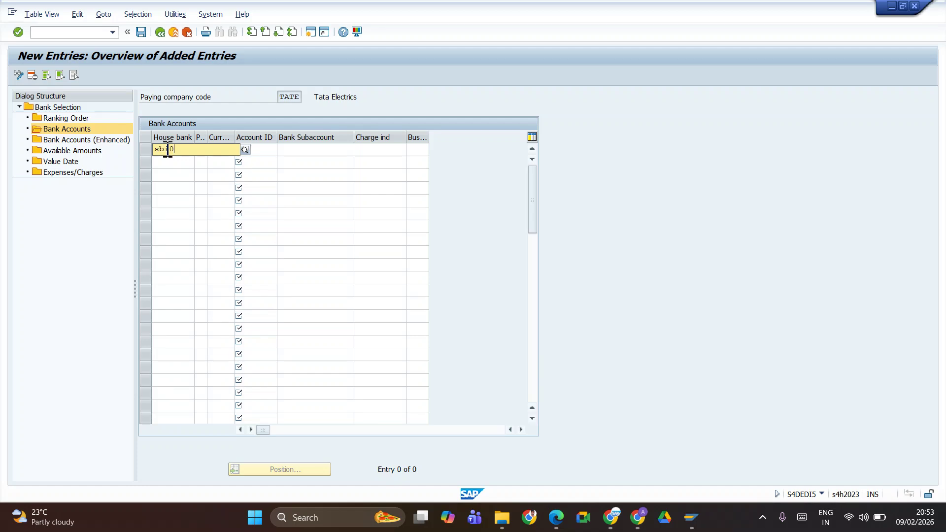
left_click(166, 174)
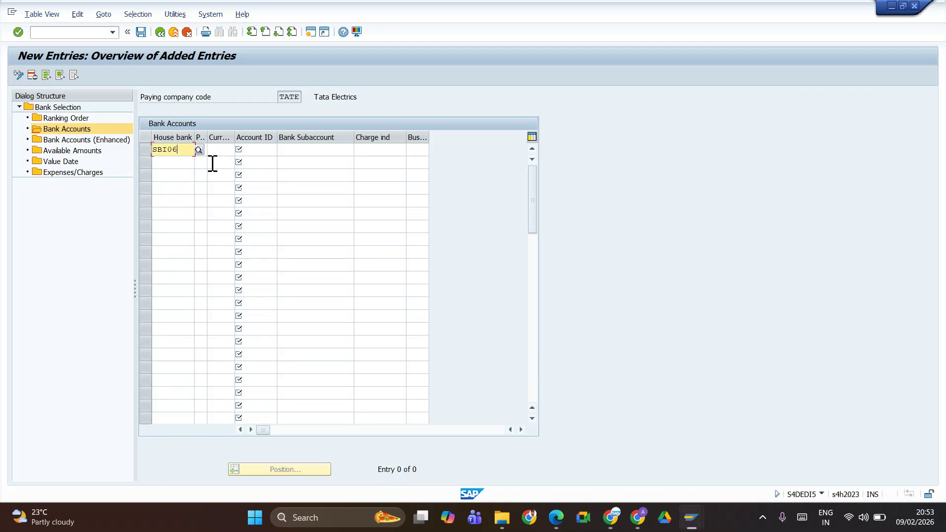
key("Tab")
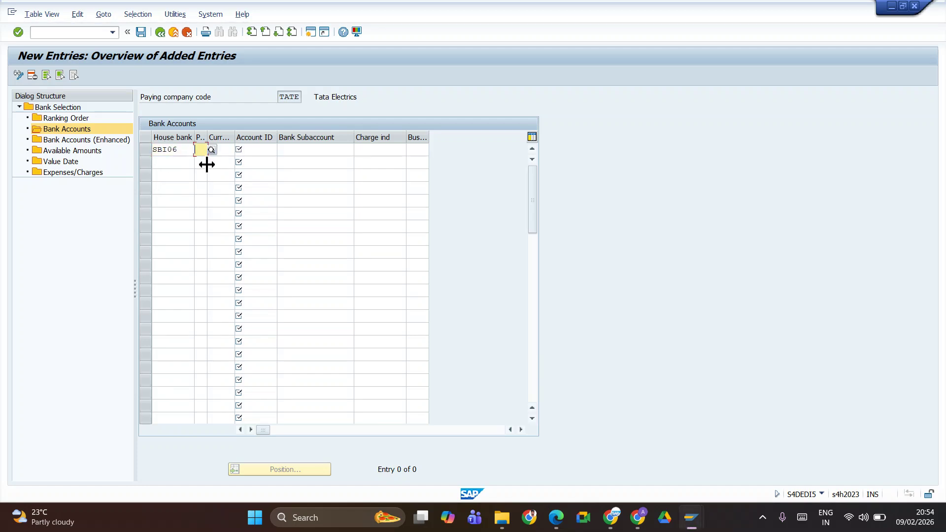
type("6")
left_click(224, 153)
type("inr")
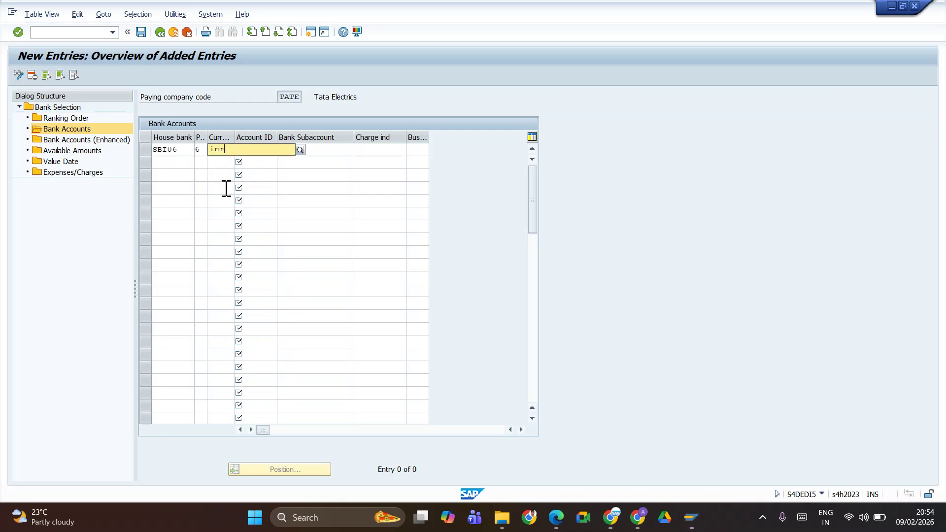
left_click(216, 176)
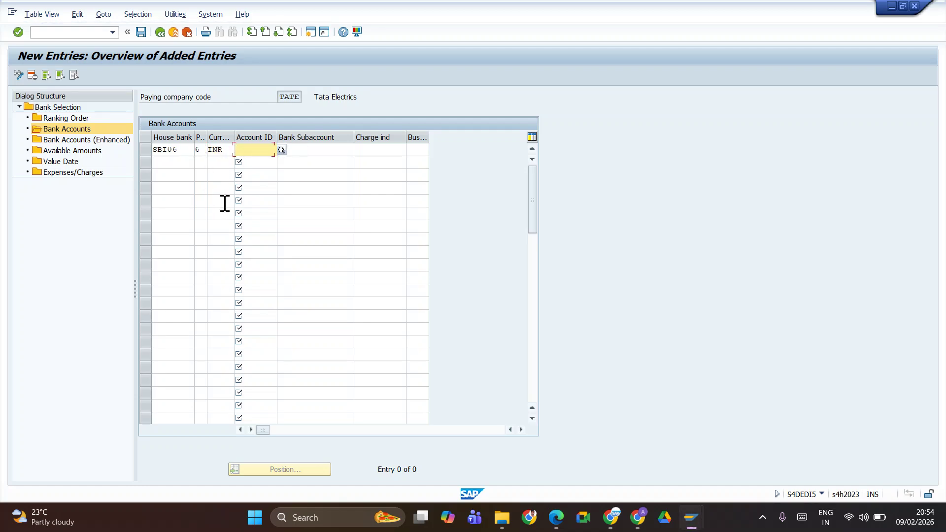
type("sbi")
left_click(275, 173)
left_click(305, 151)
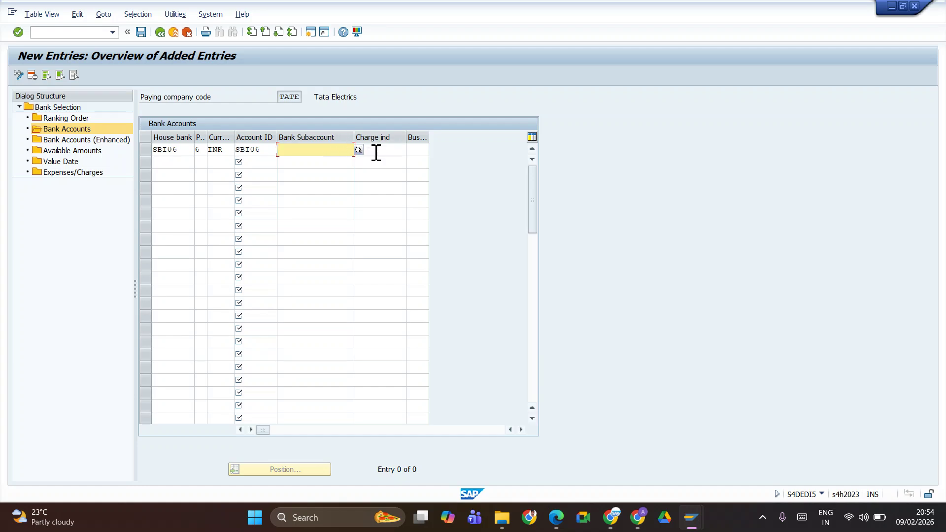
Save the SBI06 row under a customizing request and switch to the SAP Easy Access window
left_click(141, 32)
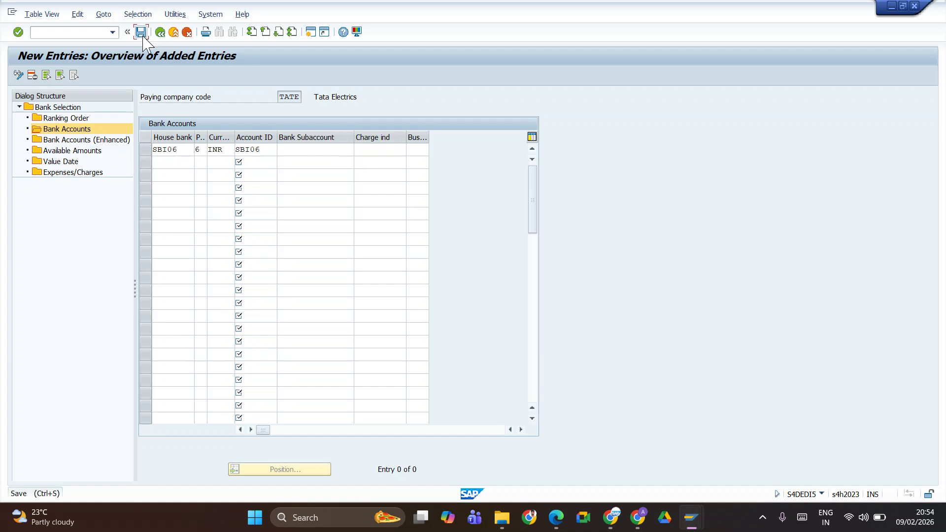
left_click(230, 206)
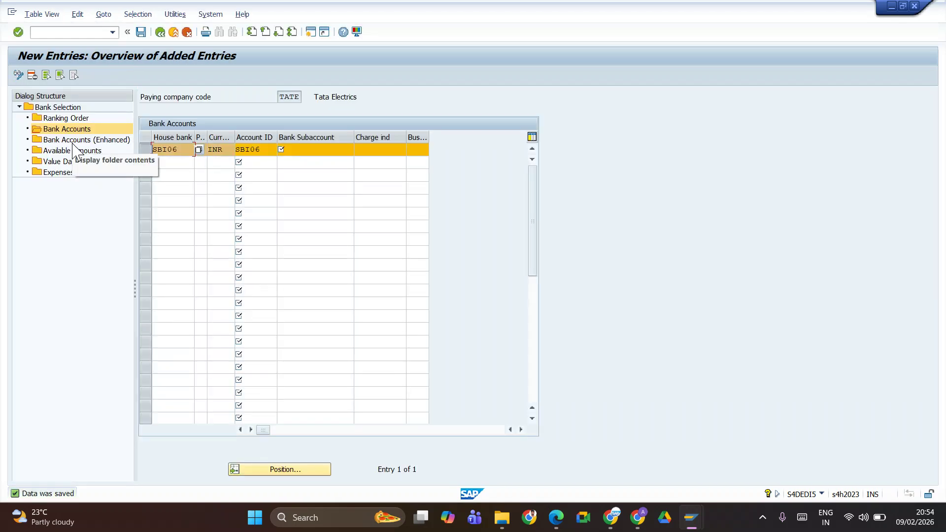
left_click(60, 143)
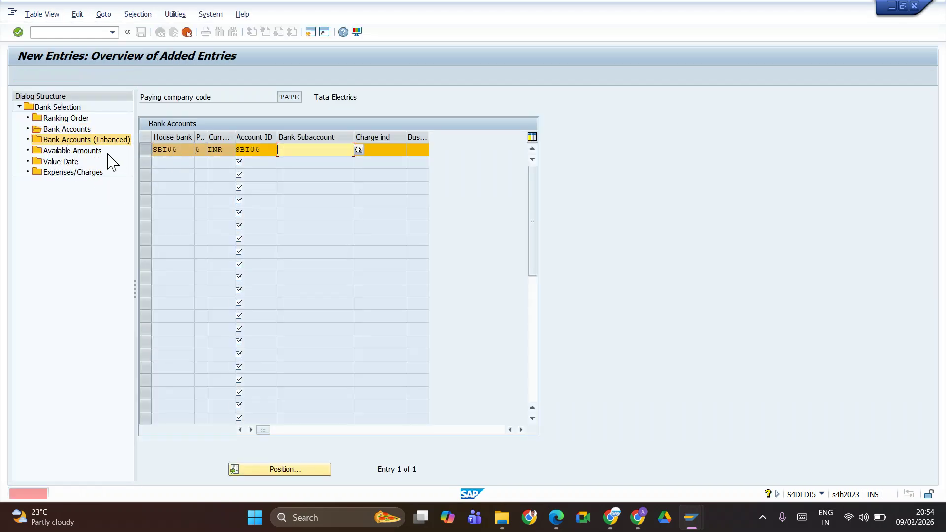
left_click(305, 149)
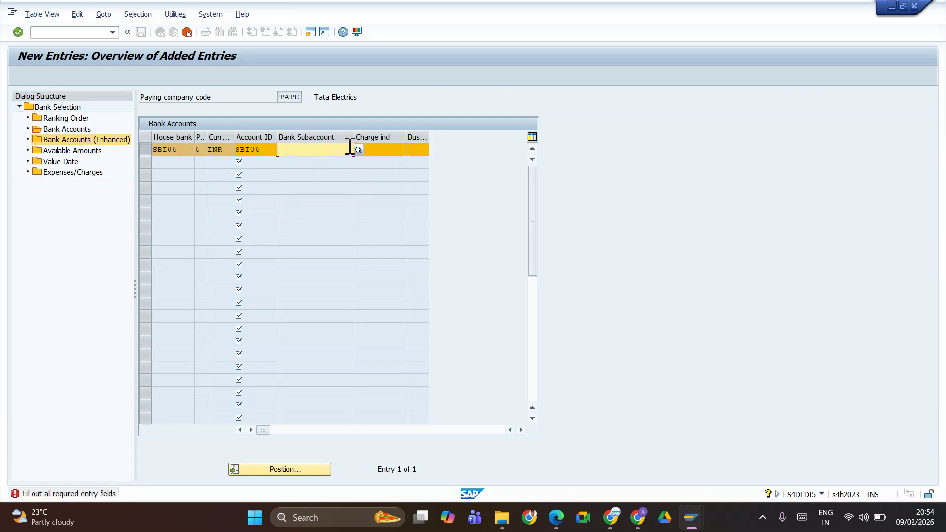
key("alt+Tab")
key("alt+shift+Tab")
key("alt+Tab")
key("alt+Tab")
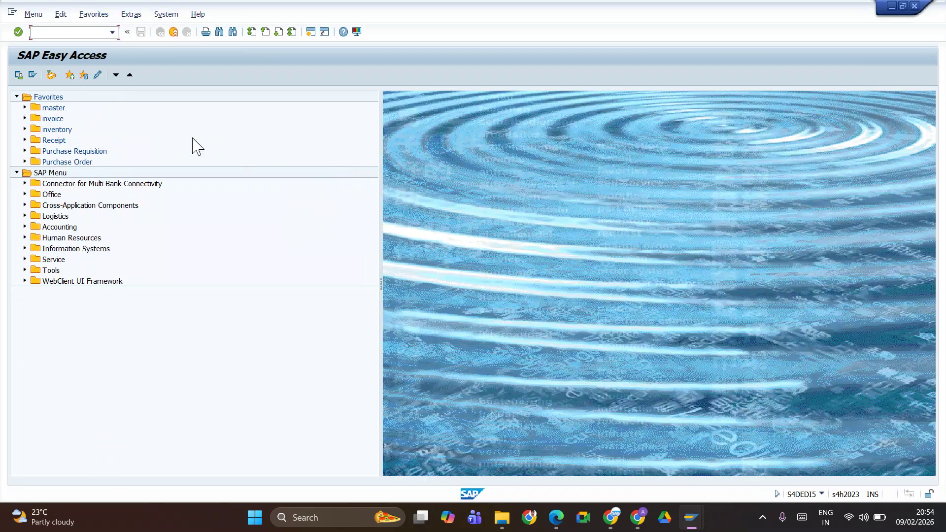
Check G/L account 800001 in FS00's Bank group and paste it as the SBI06 bank subaccount
key("Return")
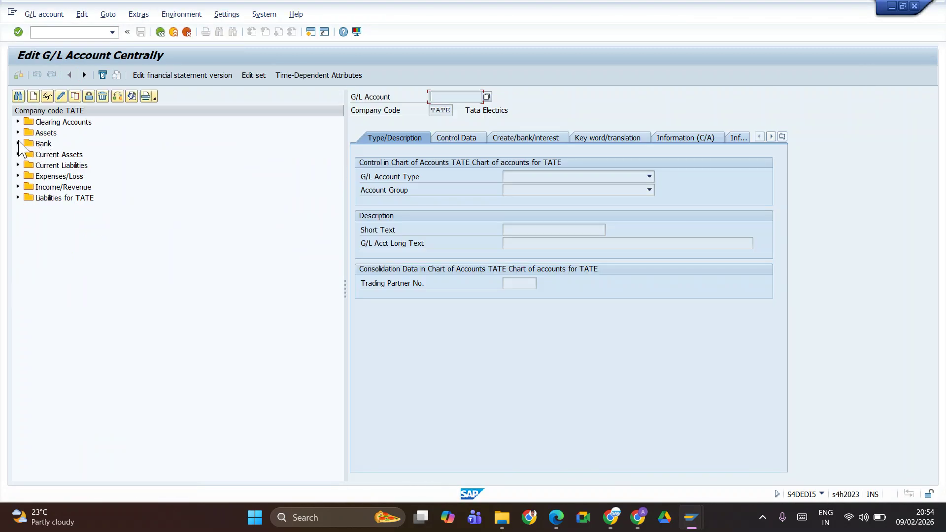
left_click(18, 143)
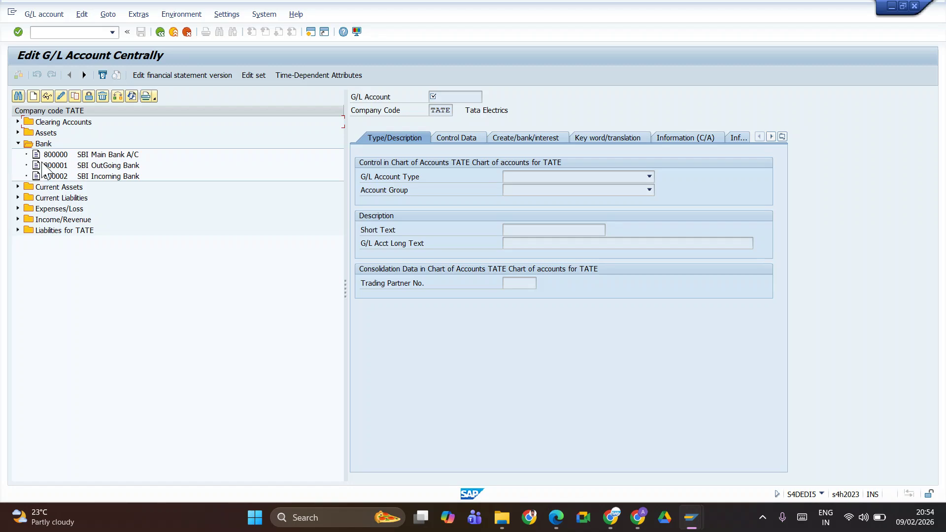
double_click(57, 166)
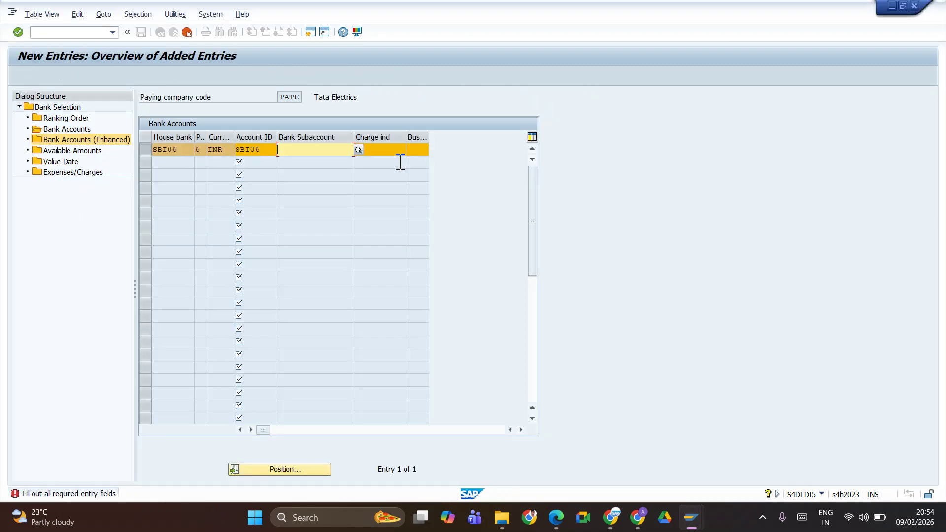
type("800001")
key("Return")
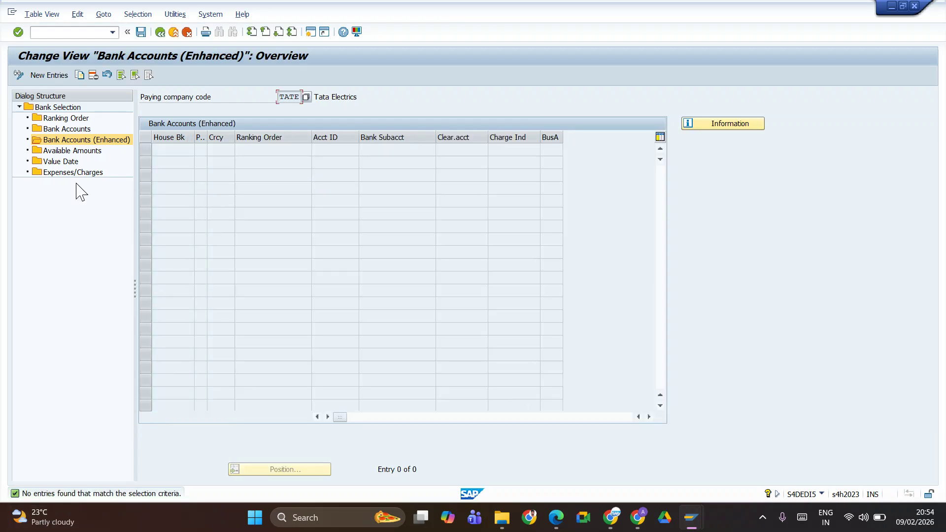
Save TATE's SBI06 bank account row with bank subaccount 800001
double_click(70, 131)
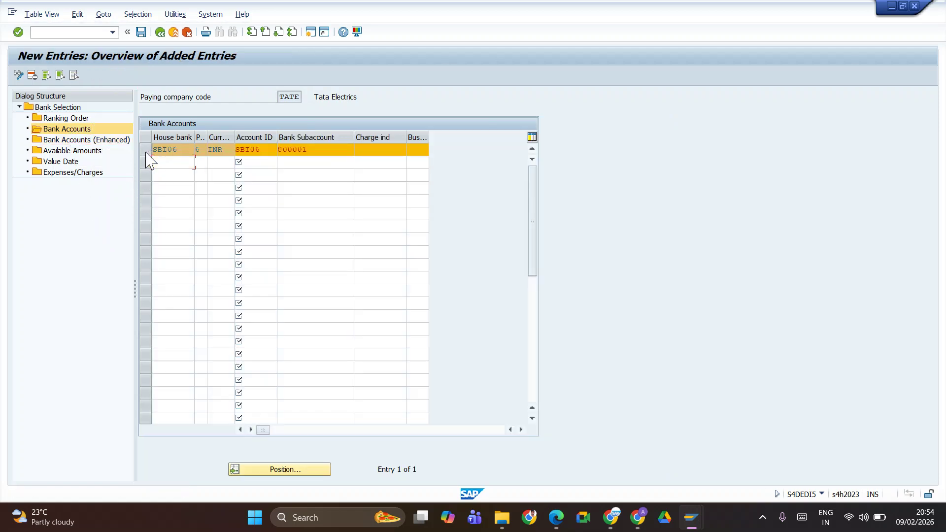
left_click(145, 150)
left_click(142, 32)
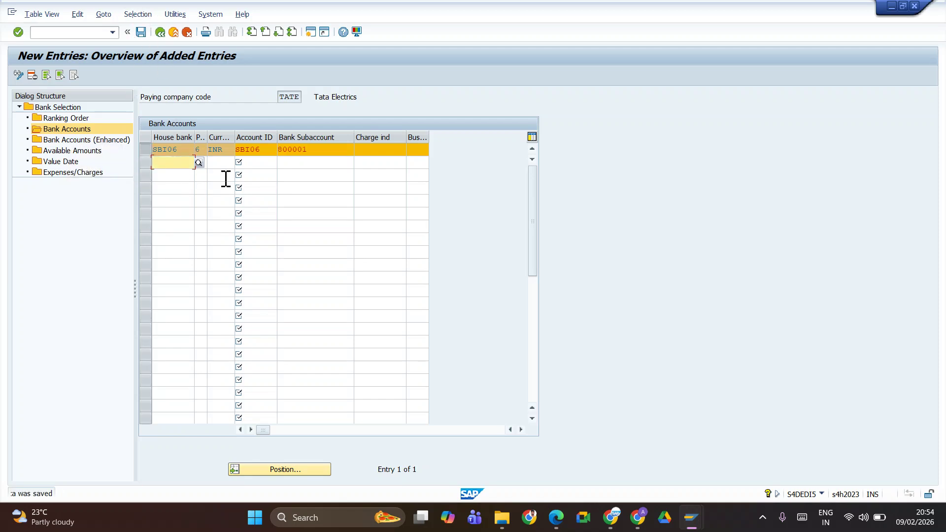
left_click(74, 151)
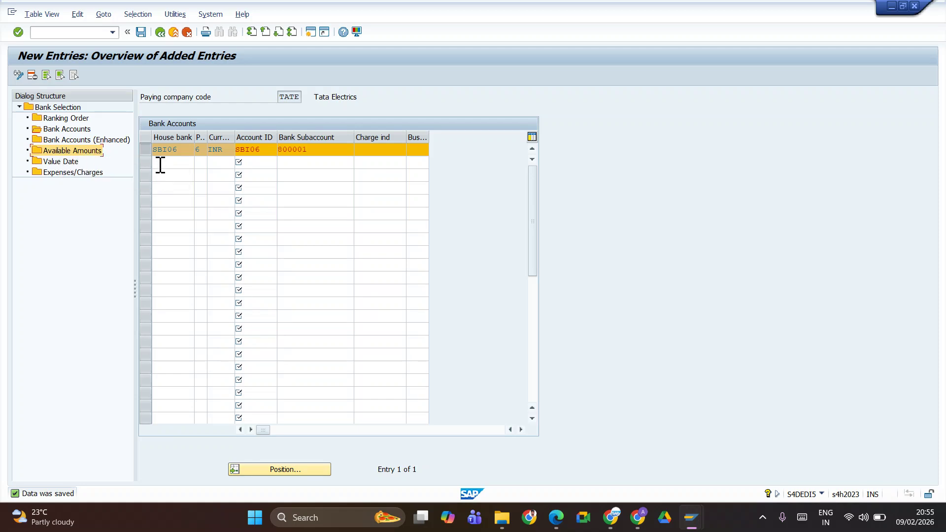
Create a new available amounts entry with house bank SBI06 and account ID SBI06
double_click(65, 151)
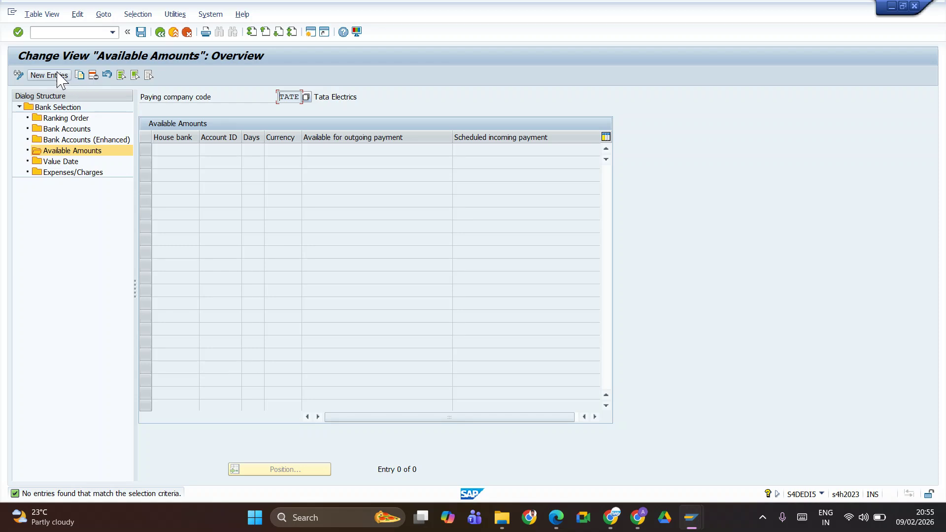
left_click(60, 77)
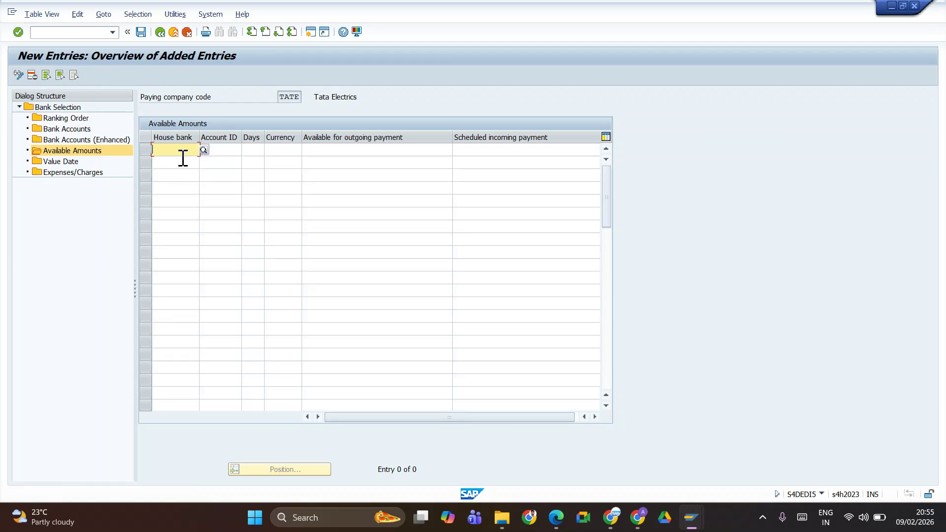
left_click(182, 155)
left_click(181, 161)
key("BackSpace")
left_click(186, 179)
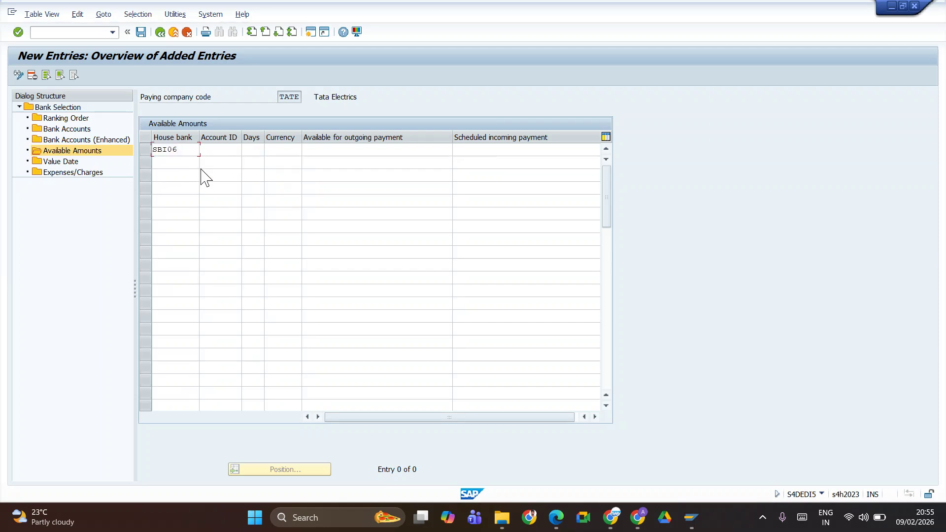
left_click(228, 150)
type("sb")
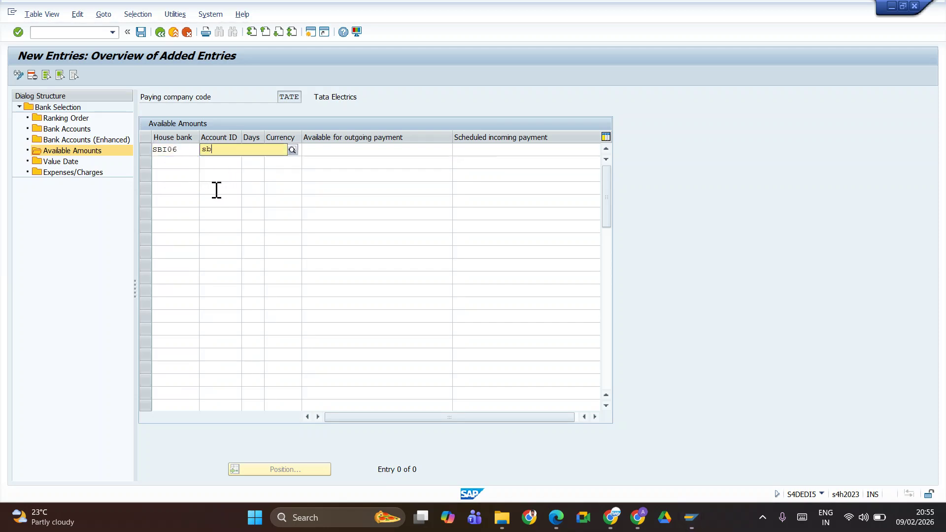
left_click(217, 174)
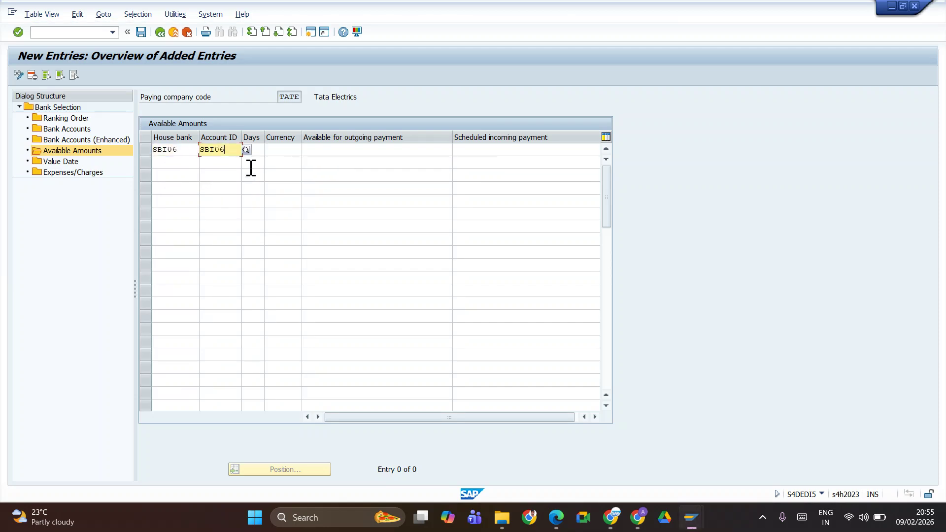
left_click(258, 149)
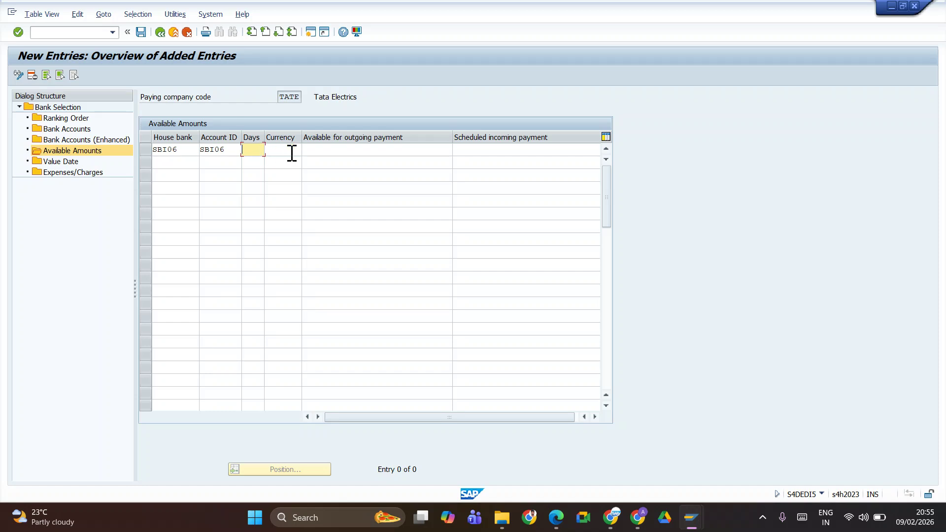
Set currency INR and outgoing amount 9999999, then save the available amounts entry
left_click(287, 151)
type("inr")
left_click(382, 149)
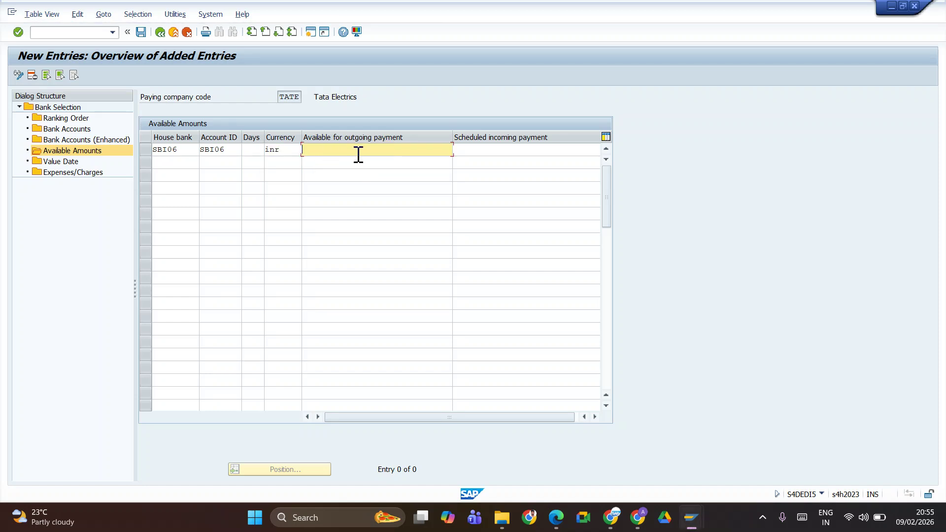
type("9999999")
key("Return")
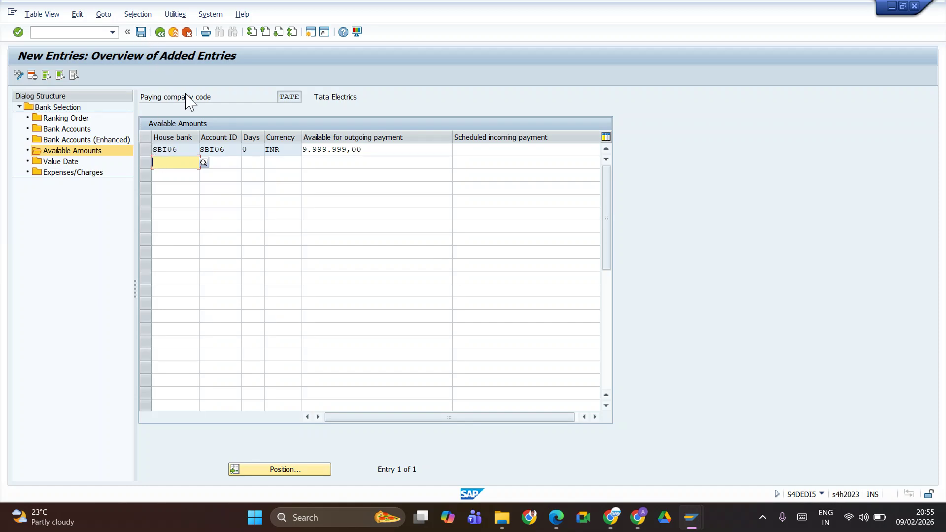
left_click(141, 32)
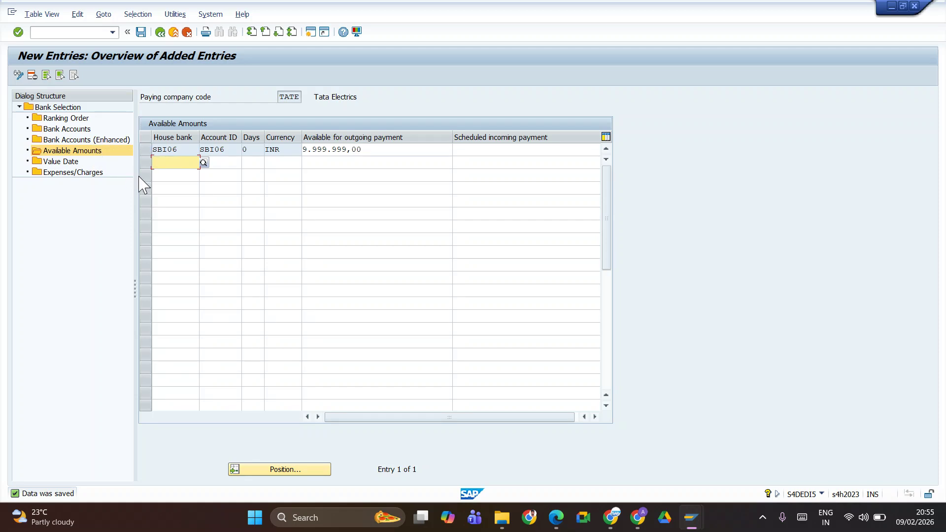
left_click(74, 131)
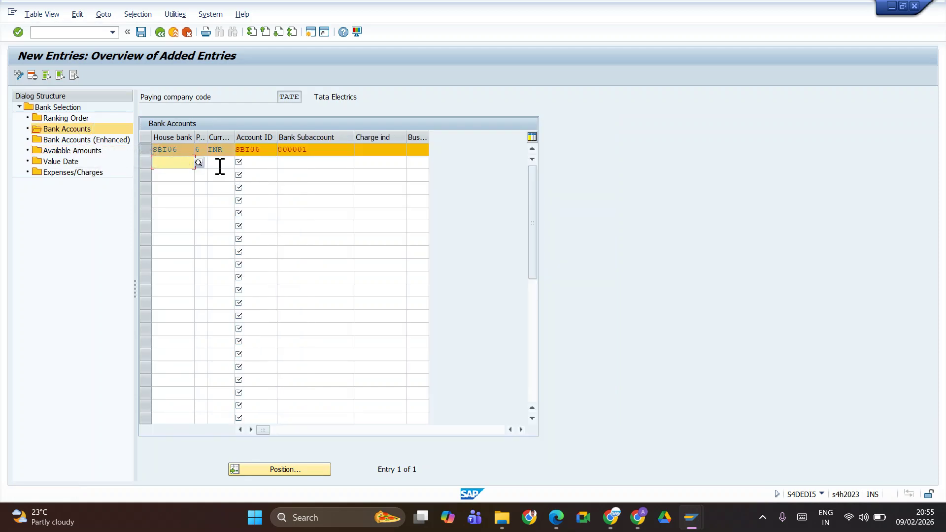
Verify bank subaccount 800001 and the ranking order, save, and return to Maintain Payment Program
left_click(348, 153)
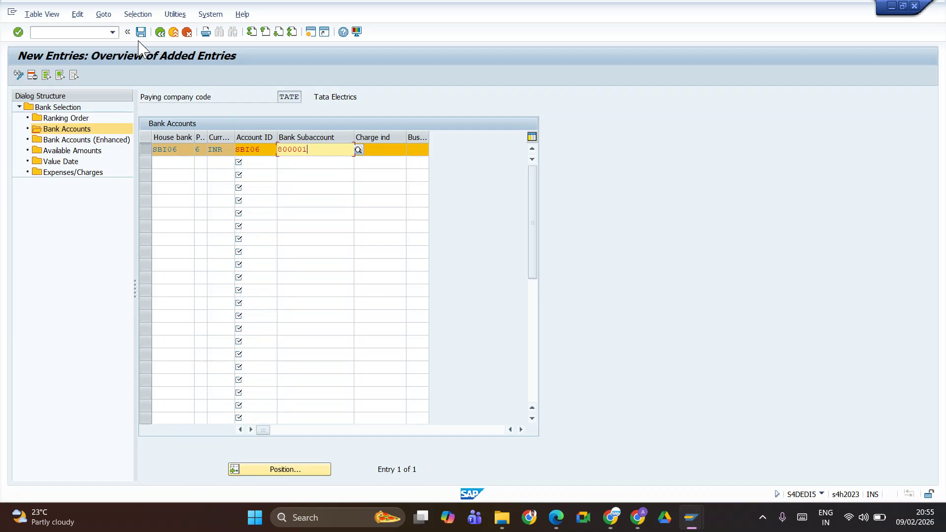
left_click(141, 32)
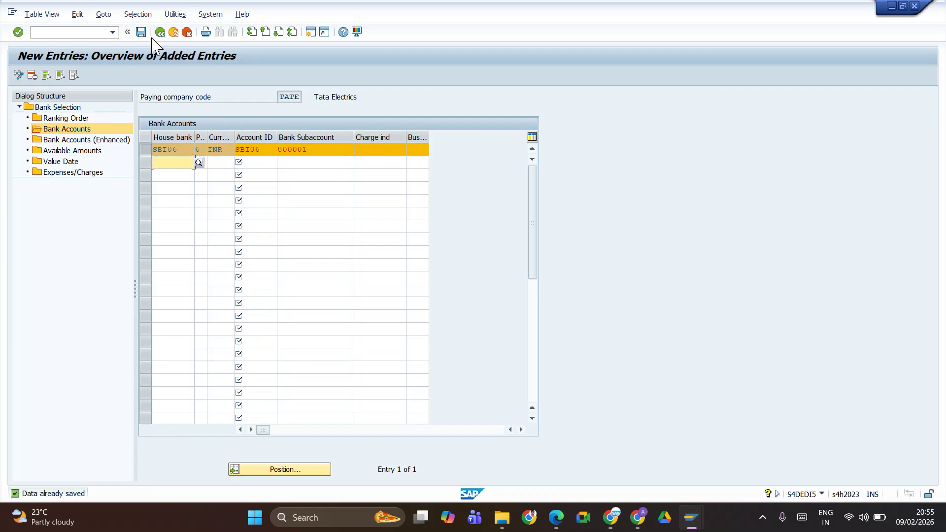
left_click(76, 120)
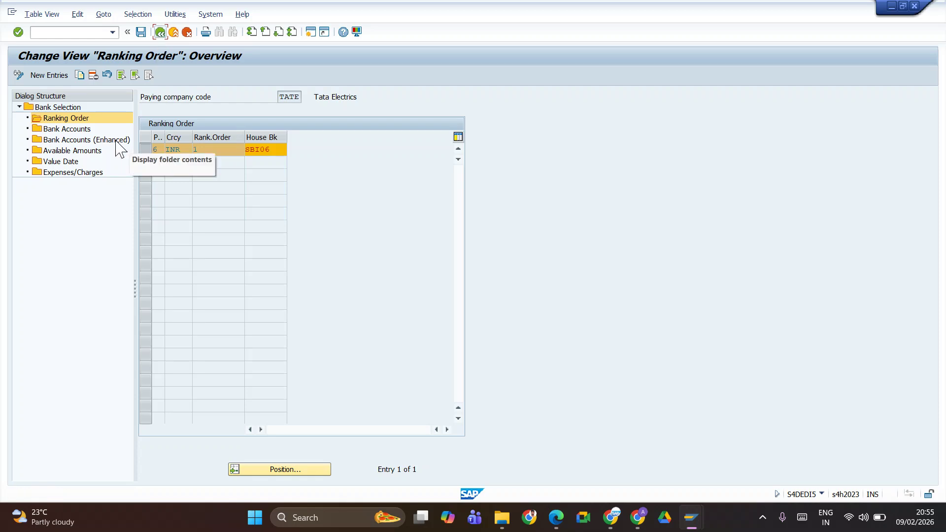
left_click(160, 33)
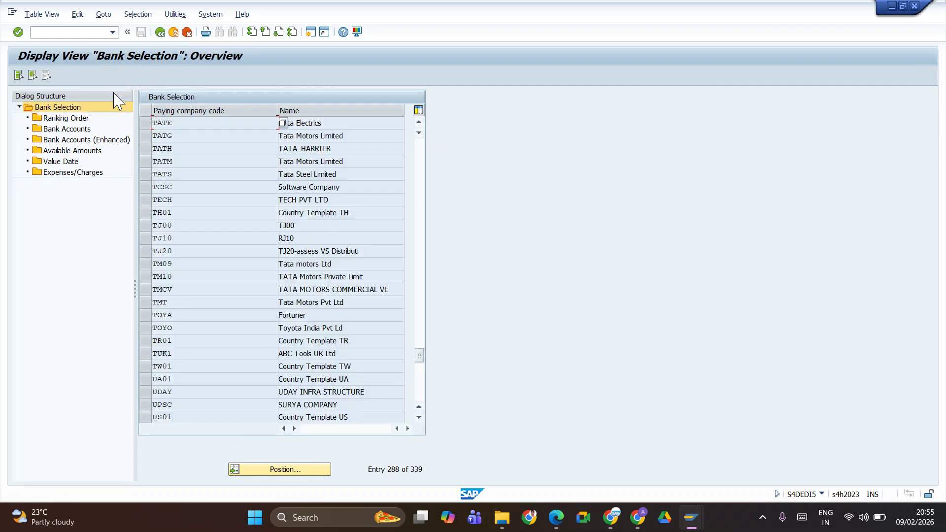
left_click(161, 32)
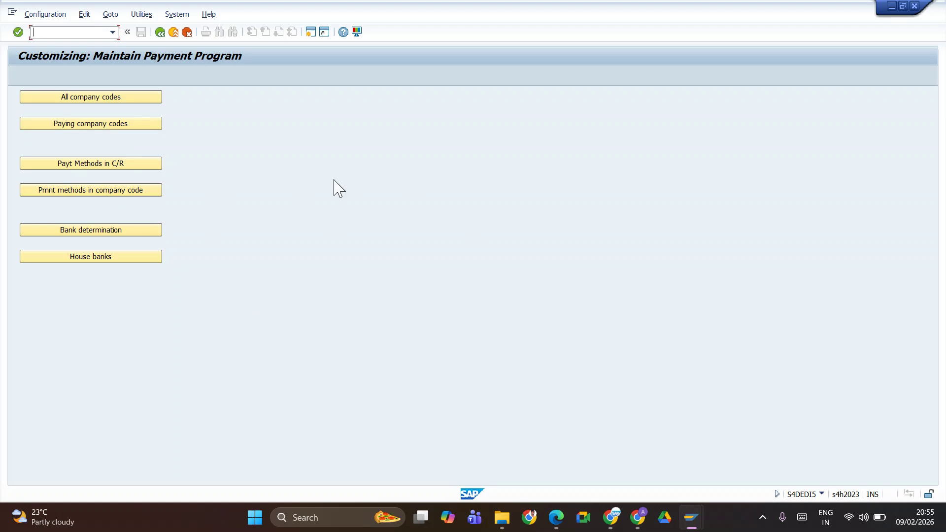
Bring the Scre.io screen recorder browser window to the front
key("alt+Tab")
key("alt+Tab")
key("alt+Tab")
key("alt+Tab")
key("alt+Tab")
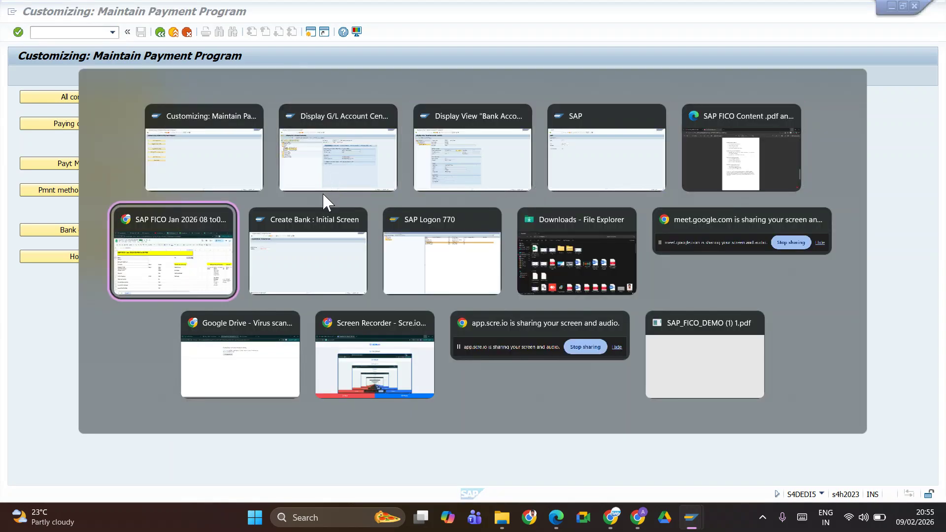
key("alt+shift+Tab")
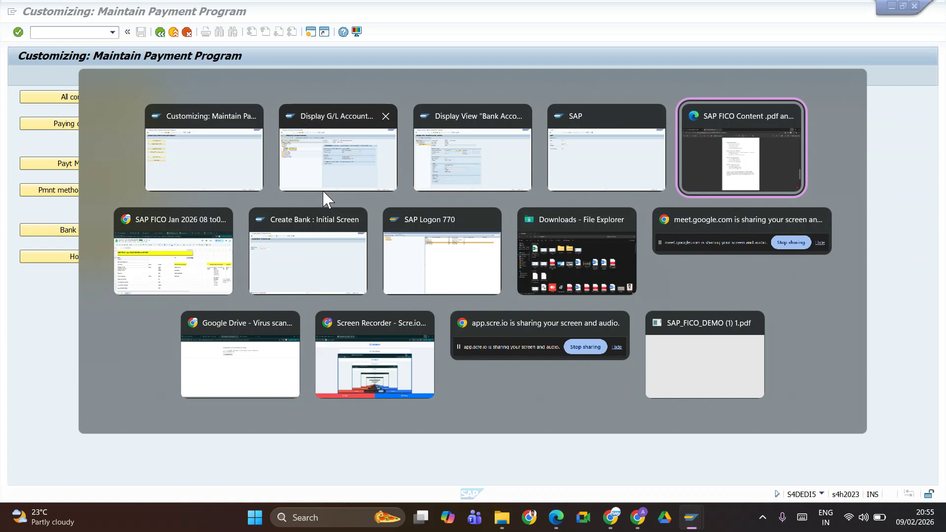
key("alt+shift+Tab")
key("alt+Tab")
key("alt+Tab")
key("alt+Tab")
key("alt+Tab")
key("alt+Tab")
key("alt+Tab")
key("alt+Tab")
key("alt+shift+Tab")
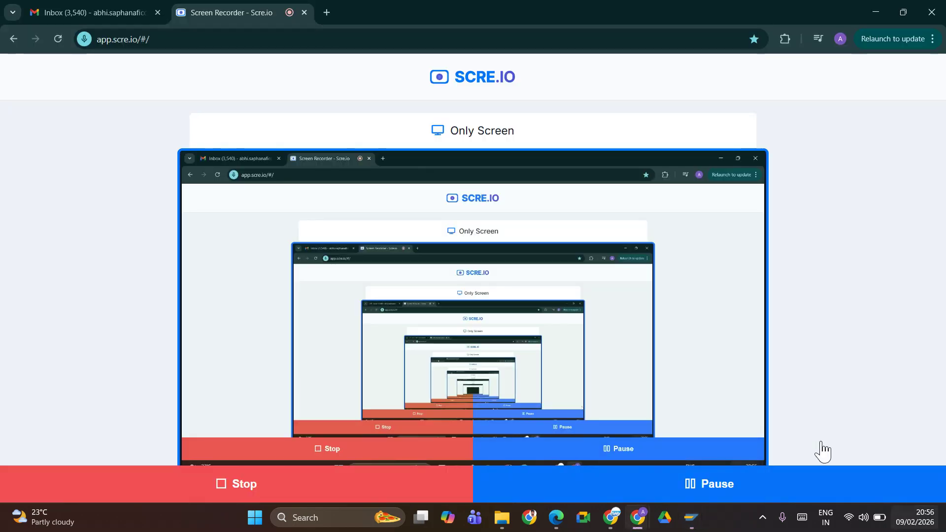